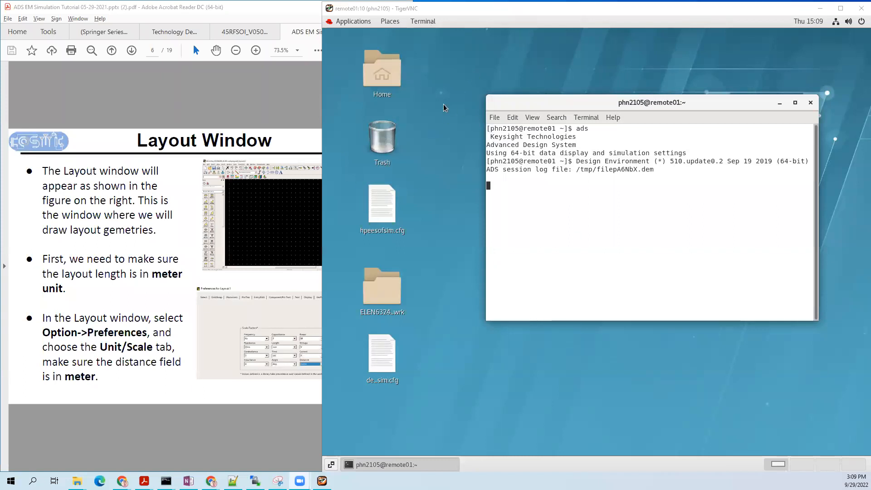
Step: Review the tutorial PDF from its title slide through the Outline to the Open Workspace slide
left_click(275, 110)
scroll(275, 110, "up", 4)
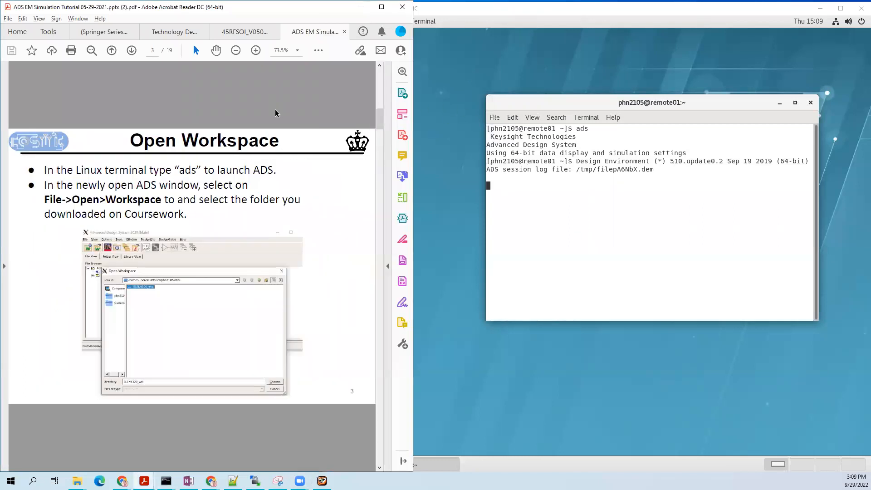
scroll(275, 113, "up", 1)
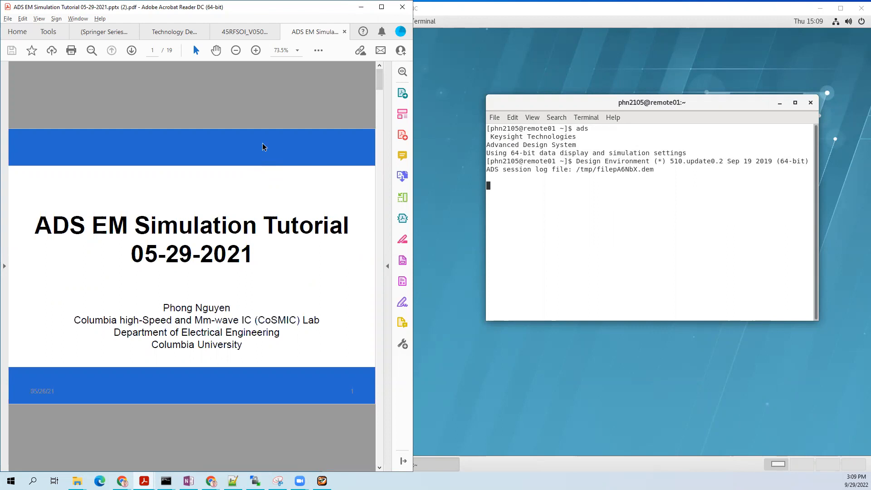
scroll(263, 146, "down", 3)
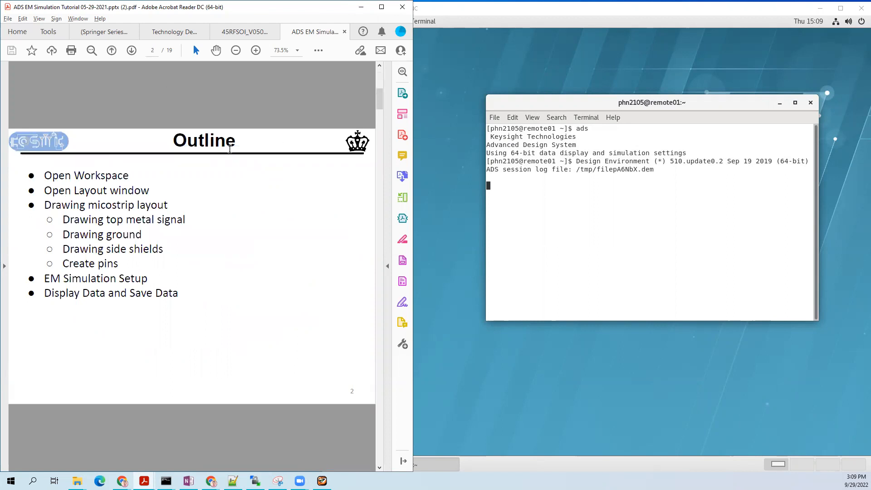
scroll(232, 139, "down", 3)
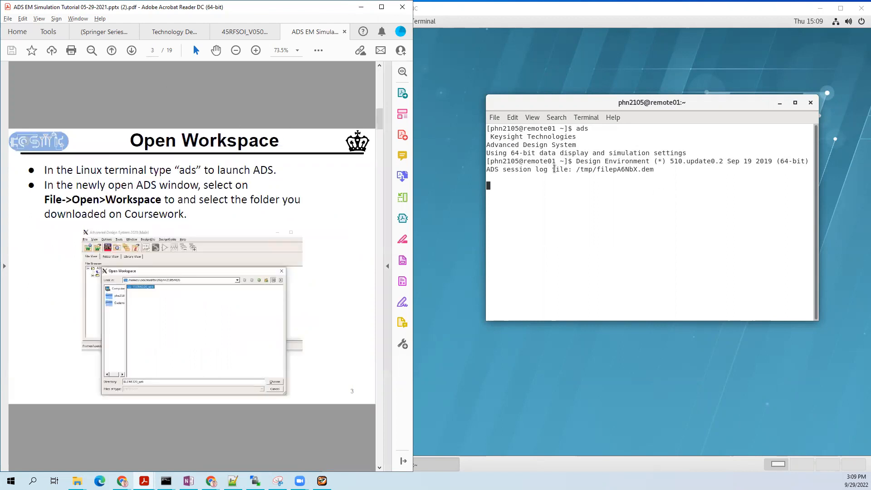
Step: Launch Advanced Design System in the remote terminal with "ads &" and enlarge its main window
left_click(684, 182)
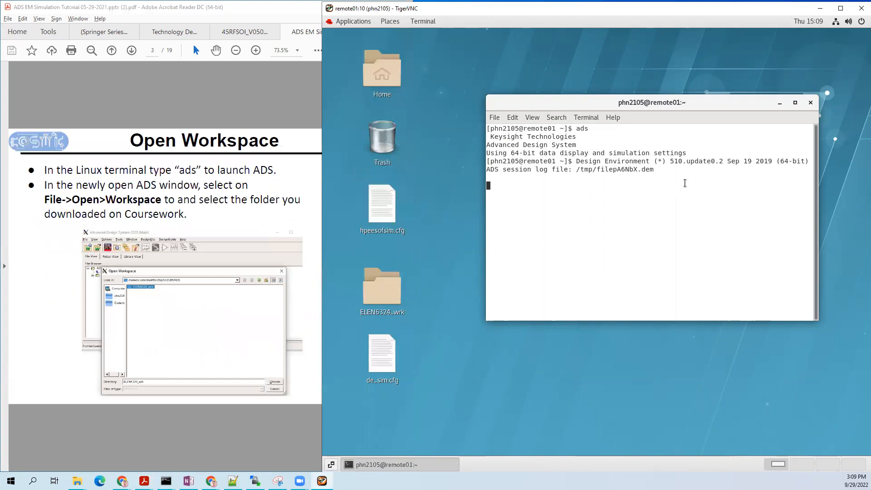
key("Return")
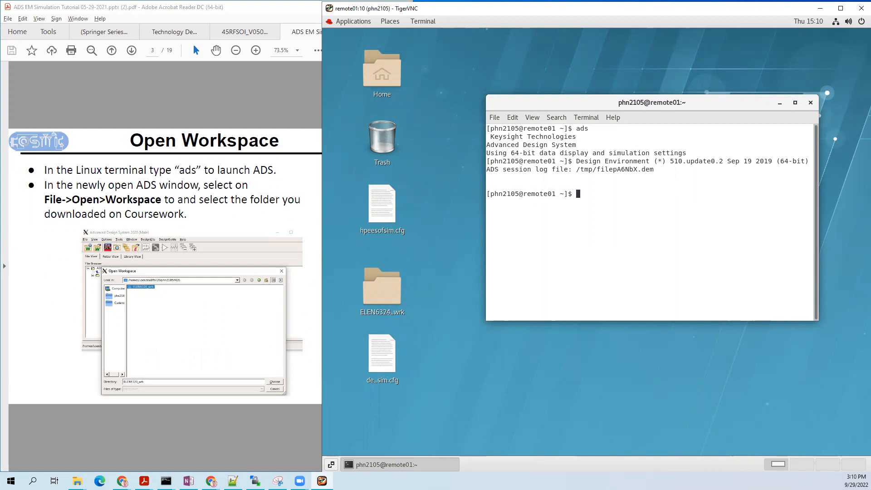
type("ads &")
key("Return")
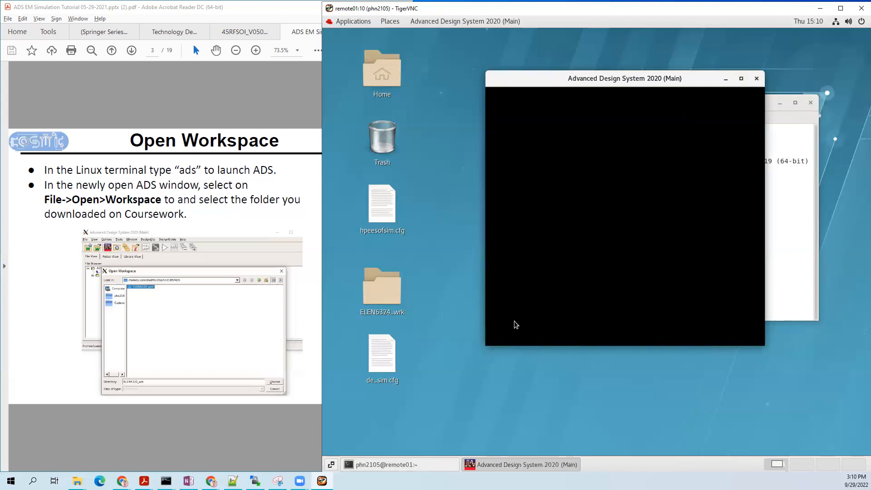
left_click_drag(489, 343, 403, 374)
left_click_drag(763, 375, 817, 394)
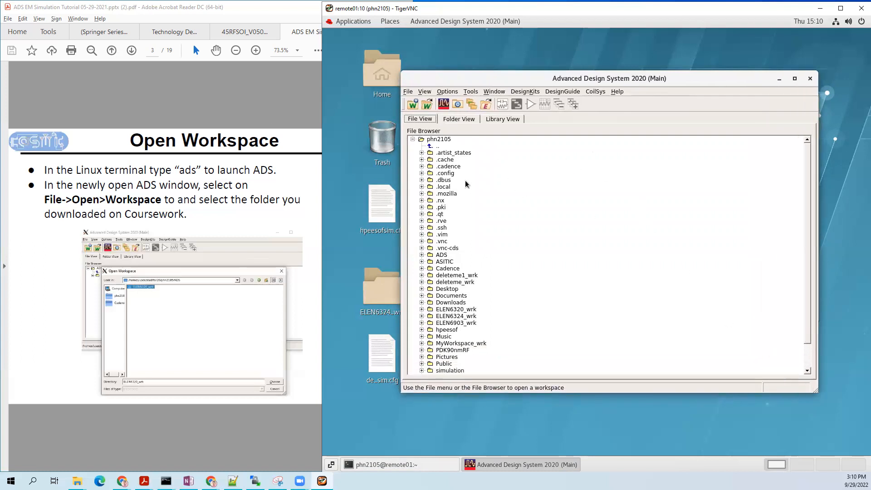
Step: Open the ELEN6320_wrk workspace from the ADS folder in the home directory
left_click(408, 92)
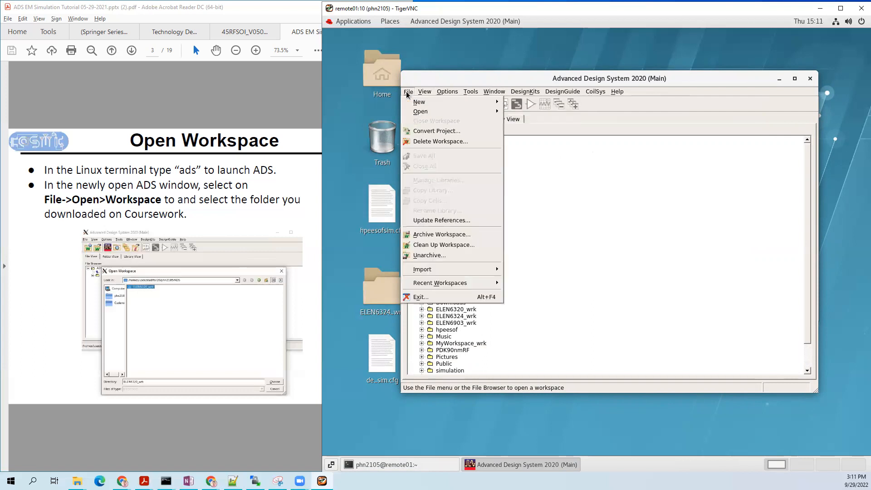
mouse_move(422, 104)
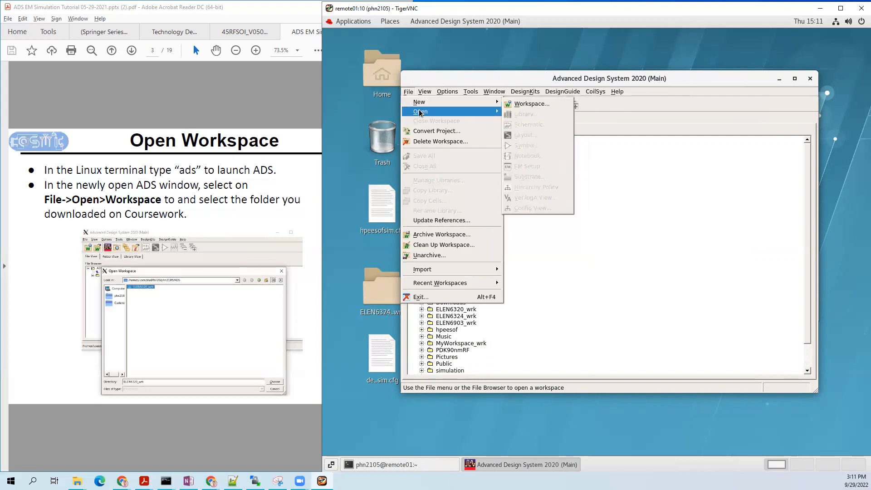
left_click(533, 114)
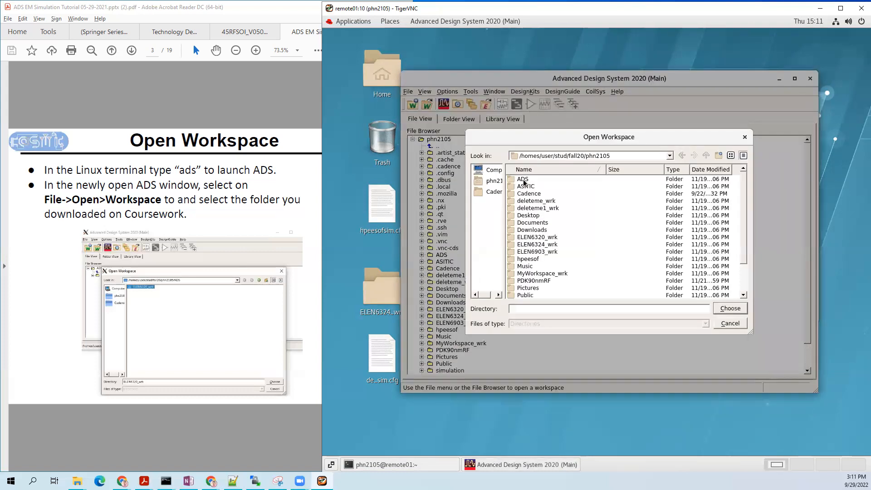
double_click(527, 178)
left_click(547, 187)
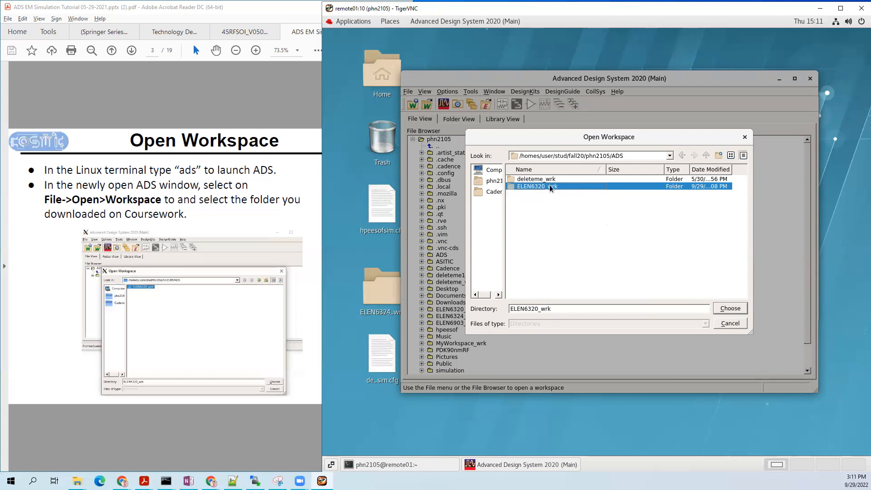
left_click(731, 308)
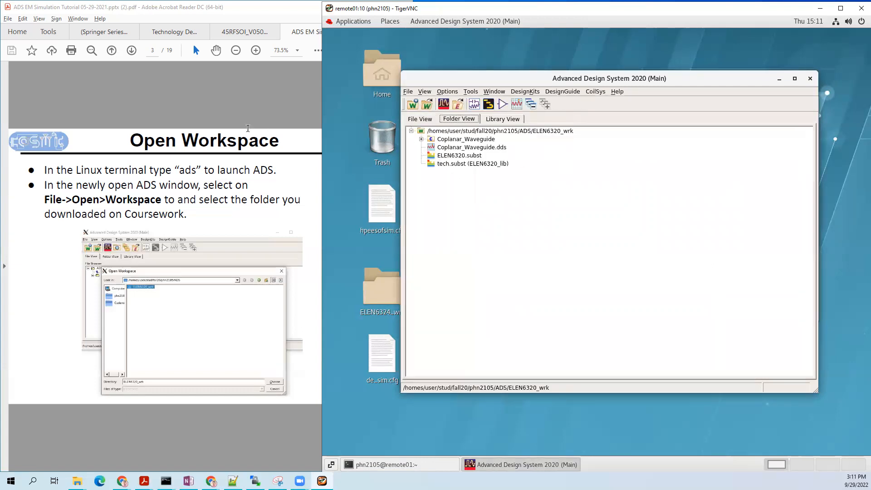
Step: Advance the tutorial to the Substrate Stackup Window slide and open the ELEN6320.subst substrate definition from the workspace
scroll(247, 128, "down", 2)
left_click_drag(580, 85, 599, 75)
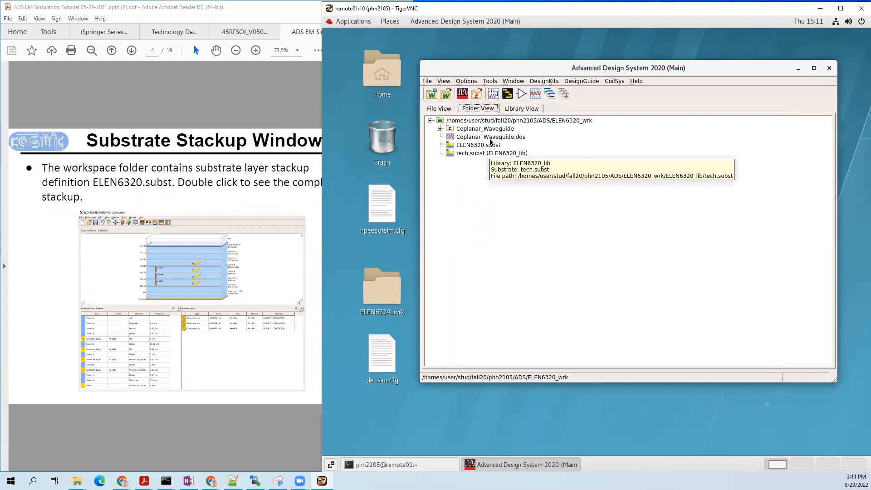
left_click(461, 129)
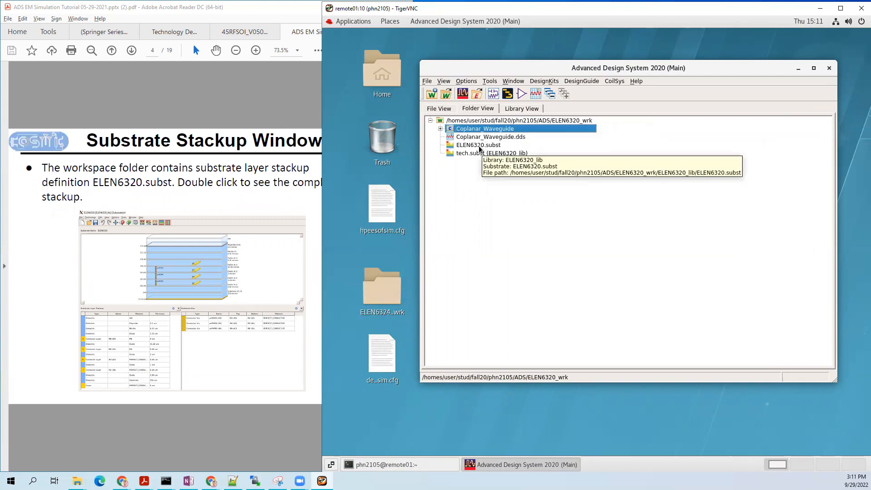
left_click(479, 146)
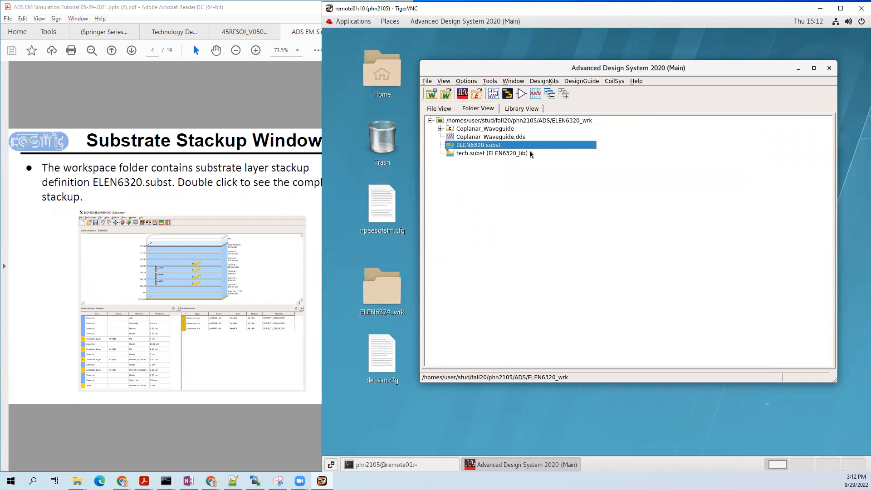
double_click(489, 146)
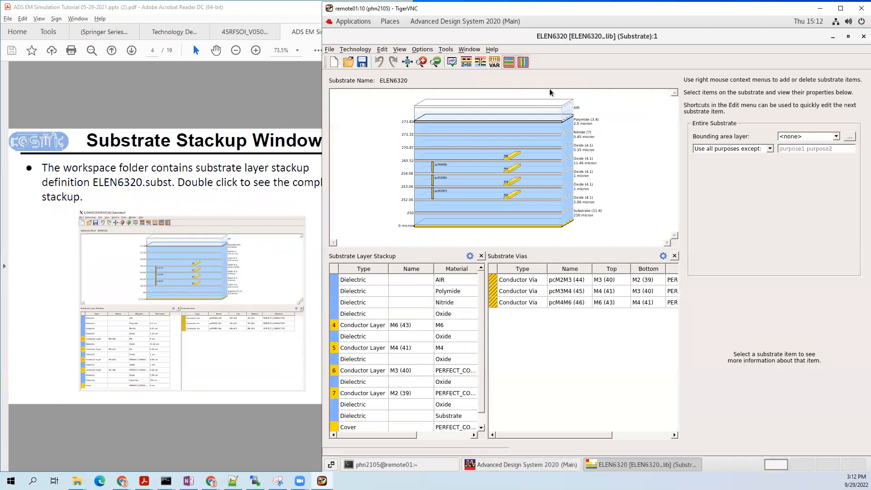
Step: Examine the ELEN6320 substrate stackup, including conductor layers M2 to M6, the M2 properties and the oxide layers, and close its window
scroll(514, 176, "up", 2)
scroll(511, 180, "down", 2)
scroll(522, 182, "up", 4)
left_click(523, 185)
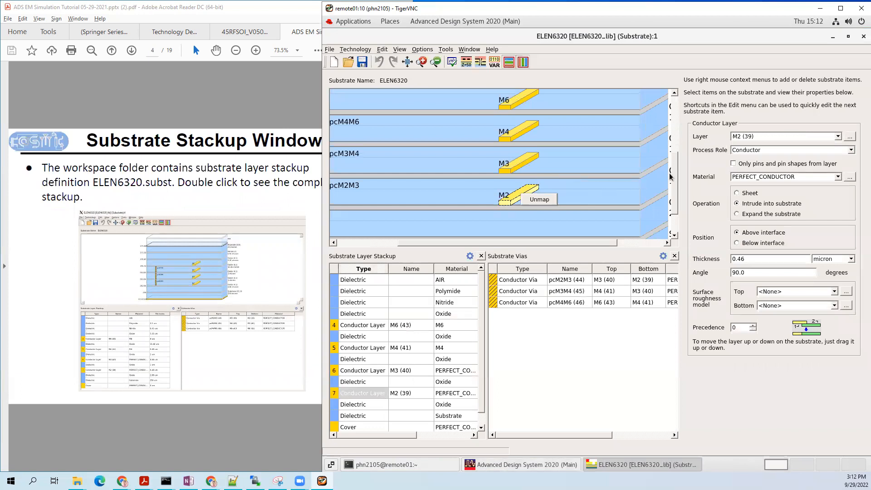
scroll(652, 169, "down", 3)
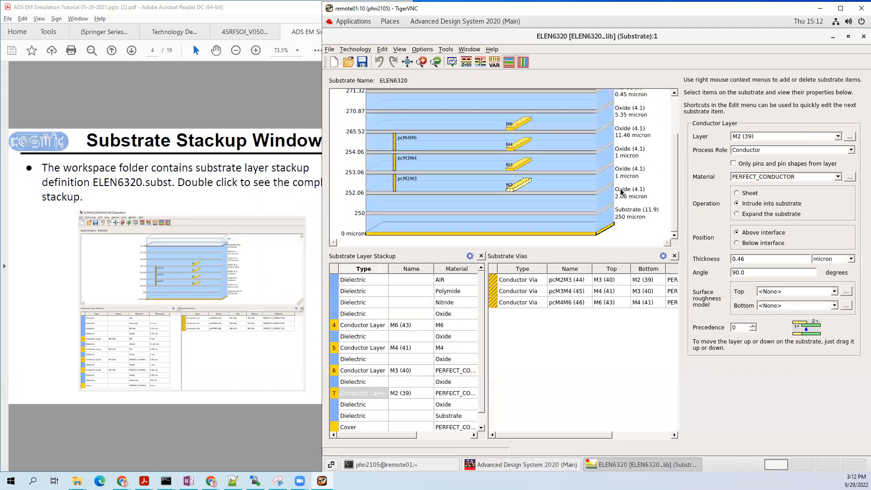
left_click(650, 232)
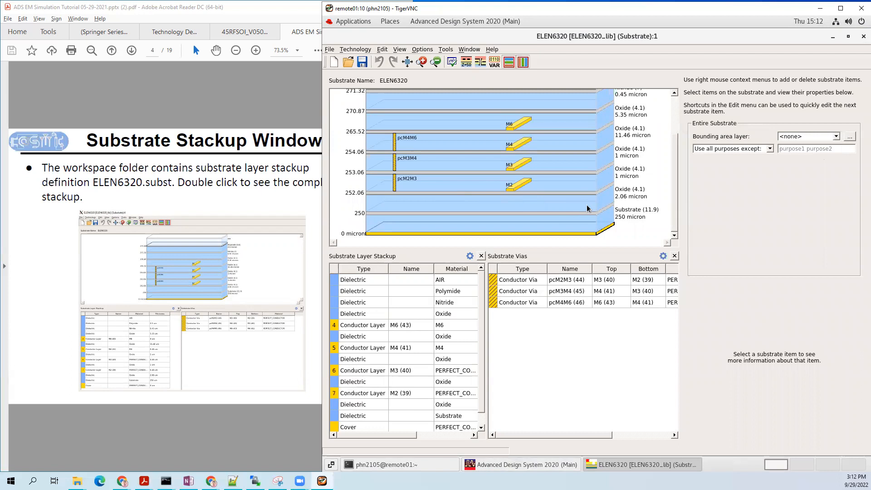
left_click(514, 191)
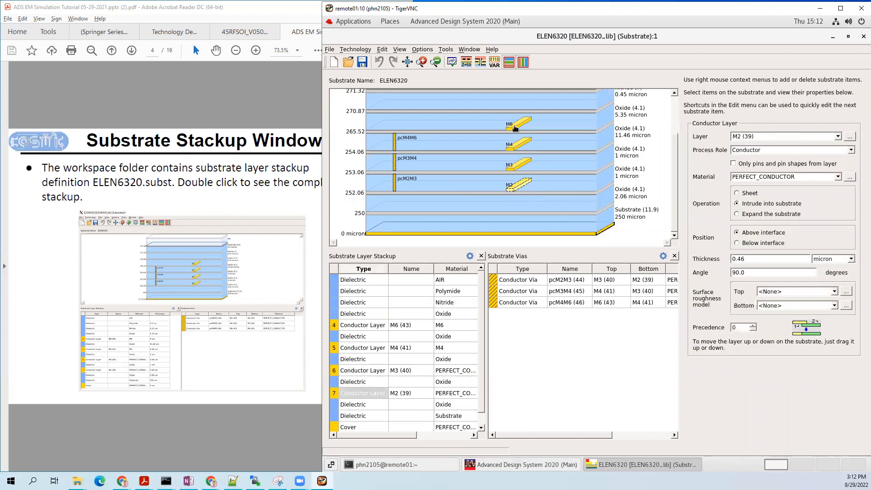
mouse_move(514, 131)
left_click(657, 146)
scroll(530, 150, "up", 1)
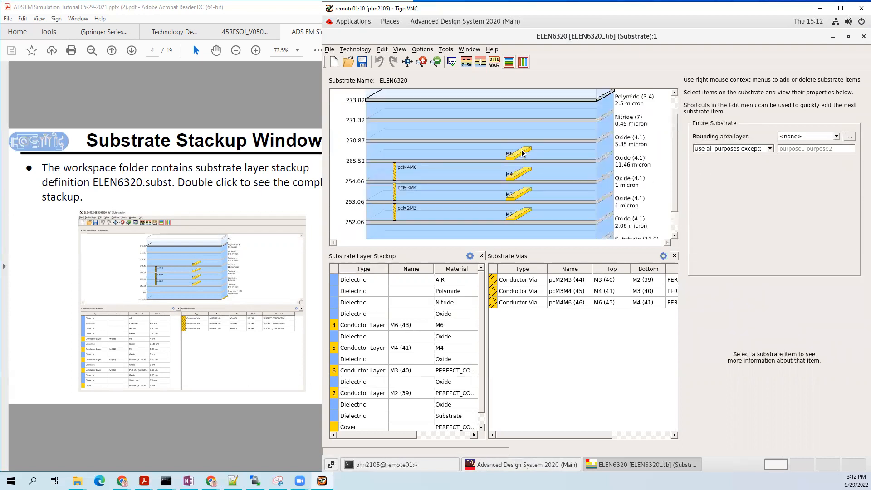
scroll(524, 223, "down", 1)
scroll(524, 224, "up", 1)
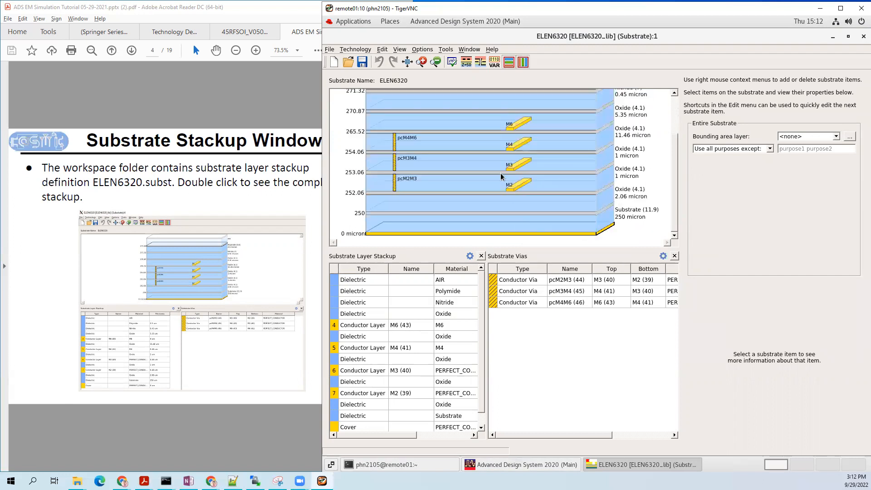
mouse_move(501, 174)
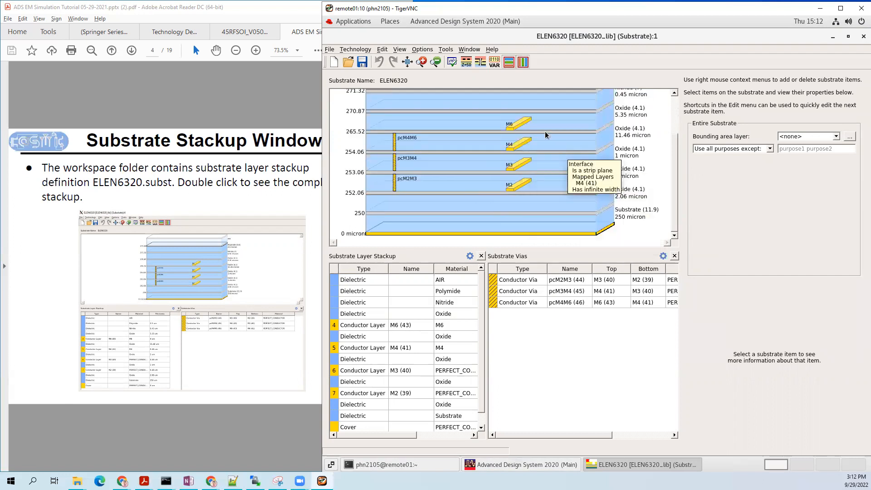
mouse_move(521, 121)
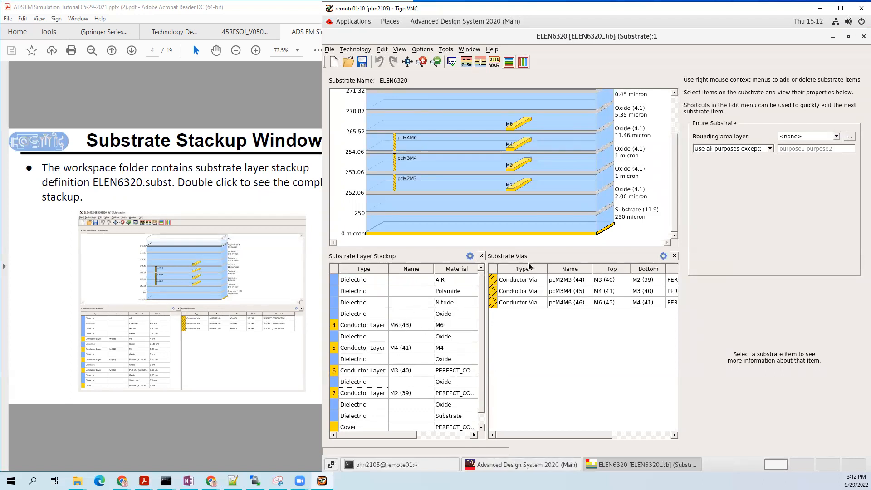
left_click(863, 38)
Step: Following the tutorial's Open Layout Window slide, create a new layout cell named CPW_W10uS10uL200u_60G in ELEN6320_lib
left_click(224, 130)
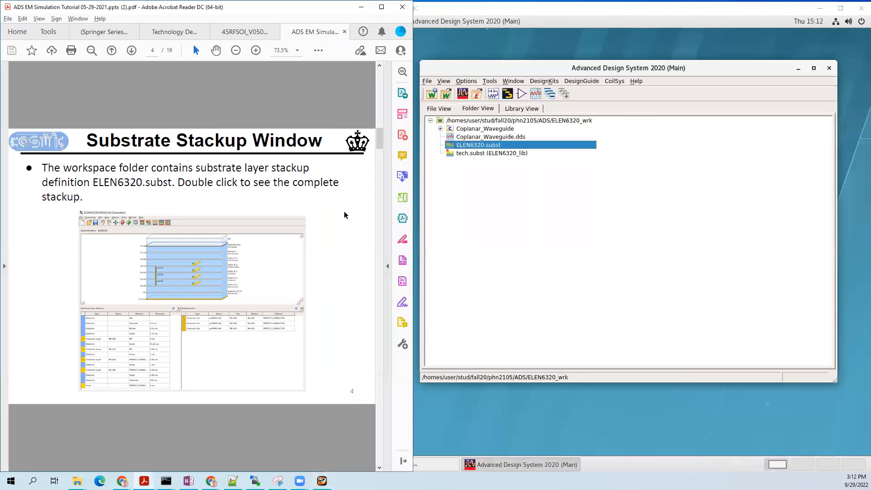
scroll(344, 210, "down", 2)
left_click(625, 178)
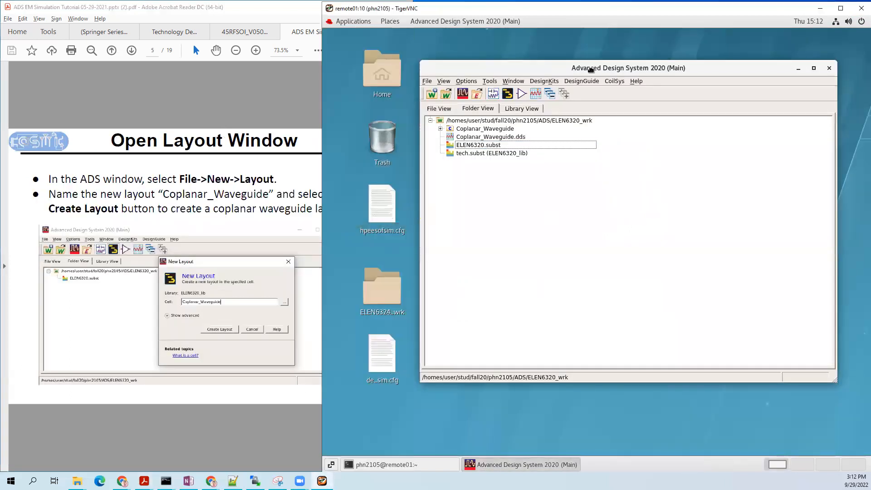
left_click_drag(592, 69, 605, 62)
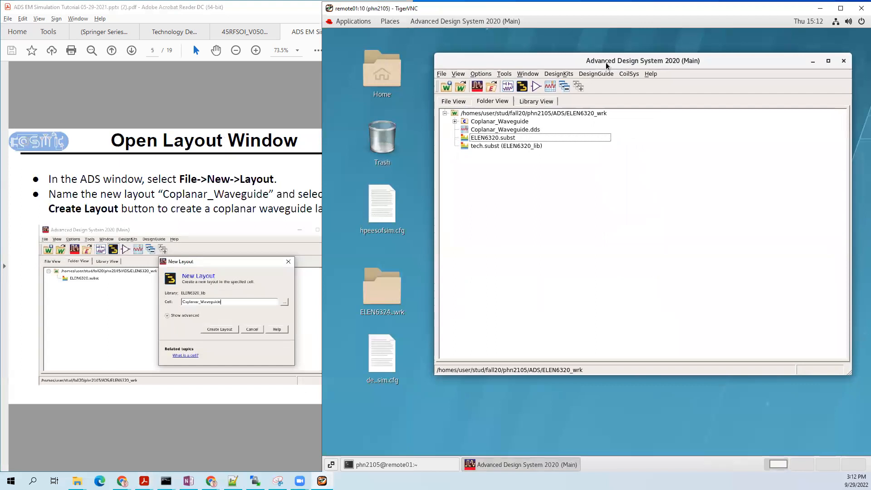
left_click(442, 74)
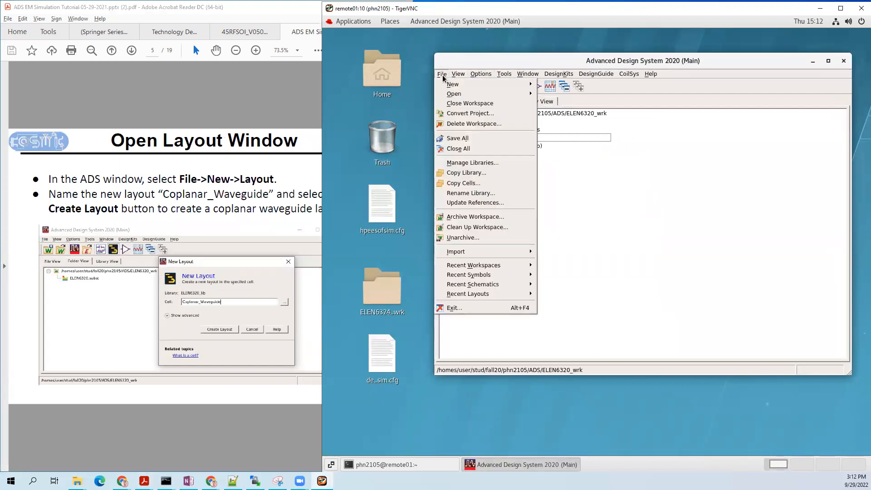
mouse_move(499, 84)
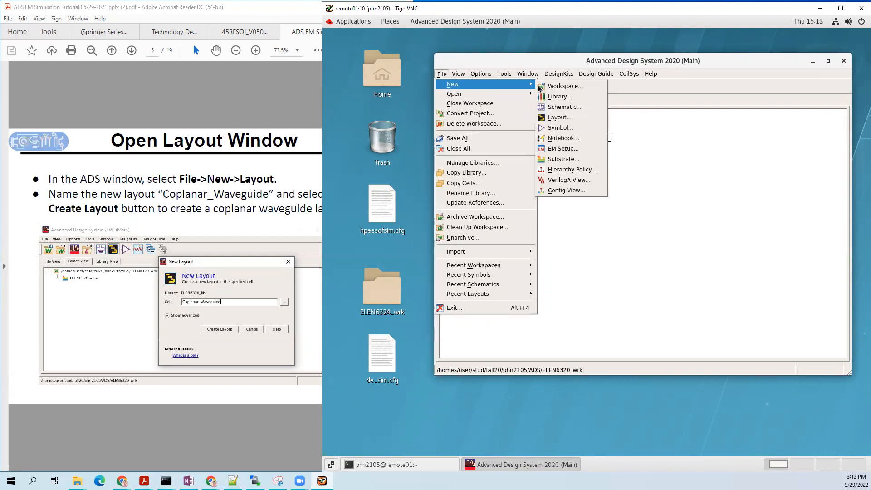
left_click(574, 117)
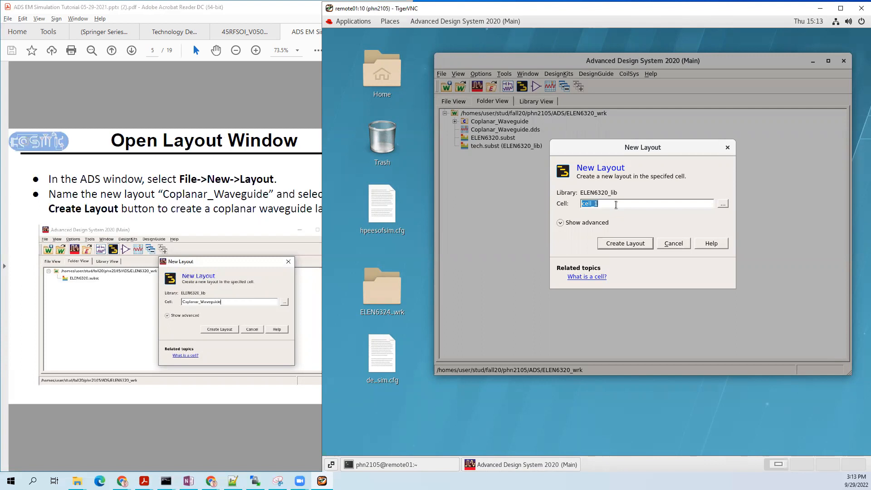
type("CPW_W10uS10uL200")
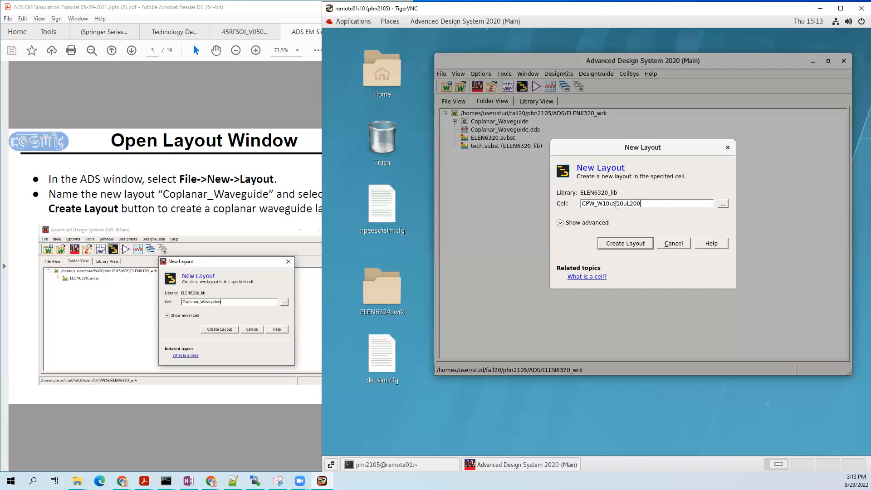
type("u_60G")
left_click(638, 245)
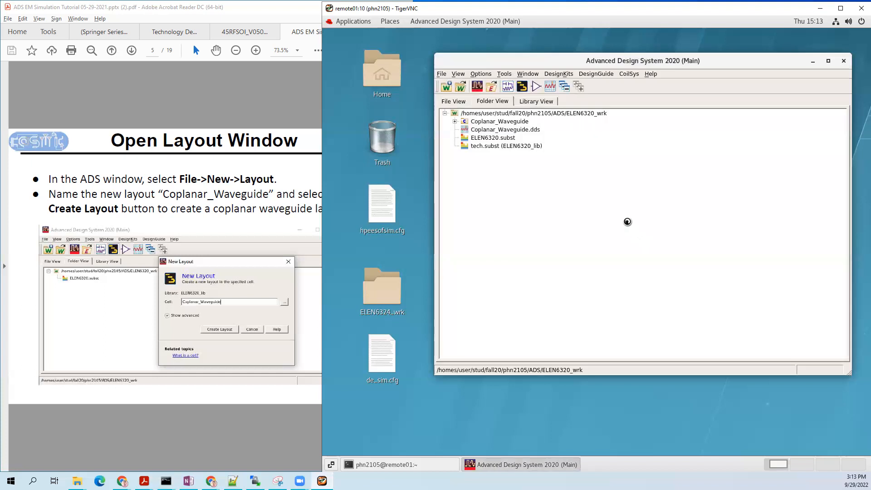
Step: Advance the tutorial to the Layout Window slide on setting the layout units and return to the remote desktop
left_click(246, 109)
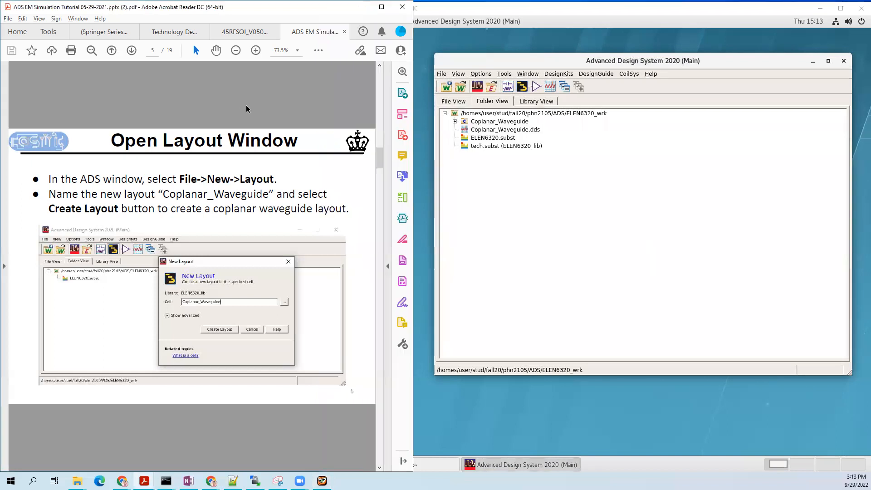
scroll(246, 105, "down", 1)
left_click(686, 229)
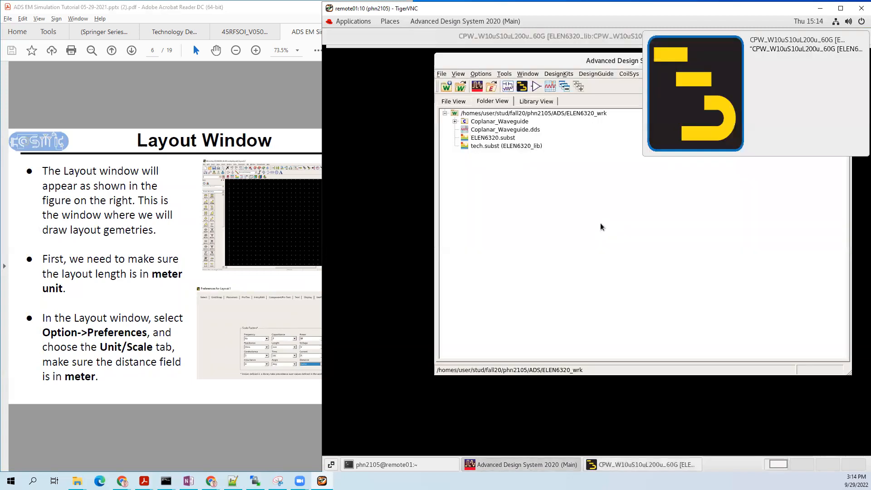
Step: Dismiss the window-ready notification and bring the CPW_W10uS10uL200u_60G layout window to the front
mouse_move(854, 60)
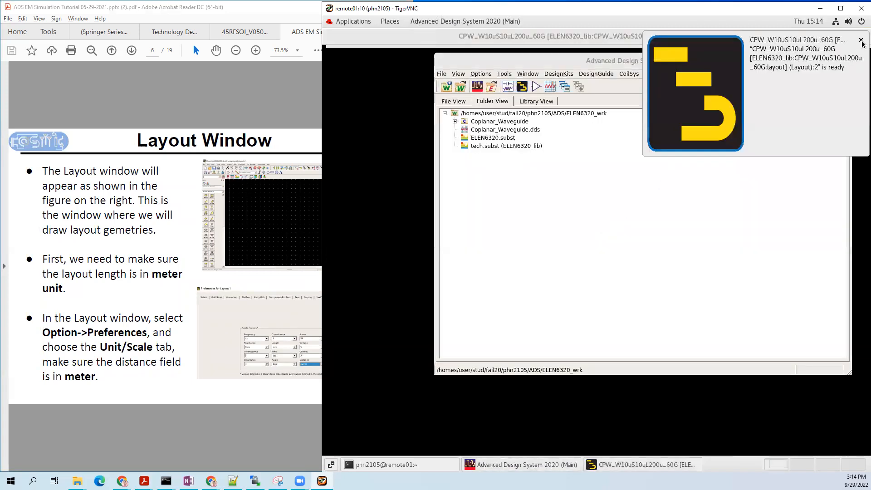
left_click(862, 41)
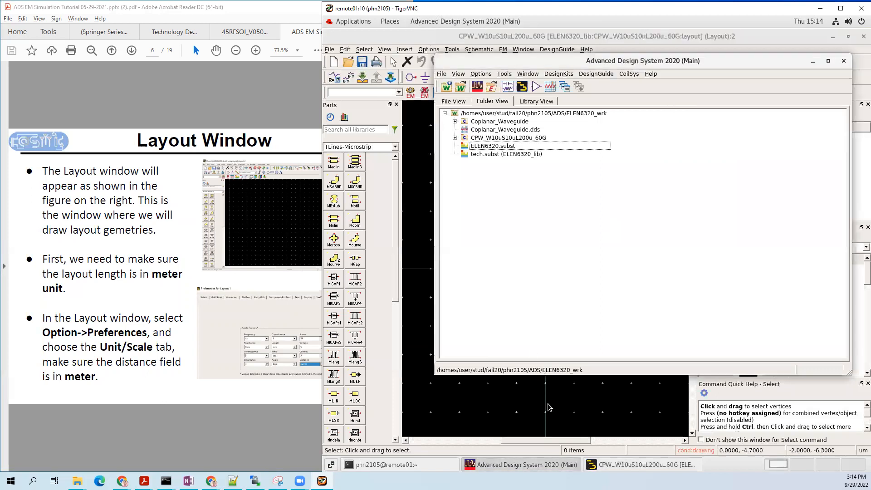
left_click(549, 407)
scroll(582, 232, "down", 1)
scroll(608, 223, "up", 1)
scroll(542, 278, "down", 3)
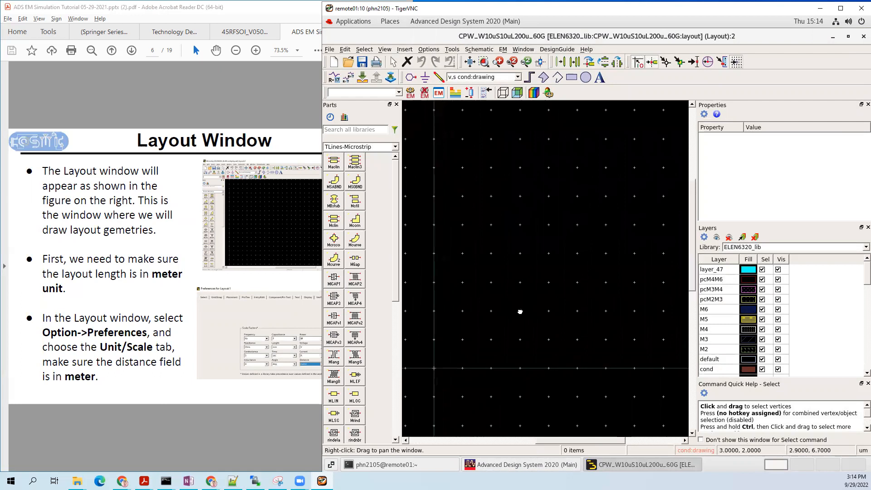
scroll(564, 243, "up", 1)
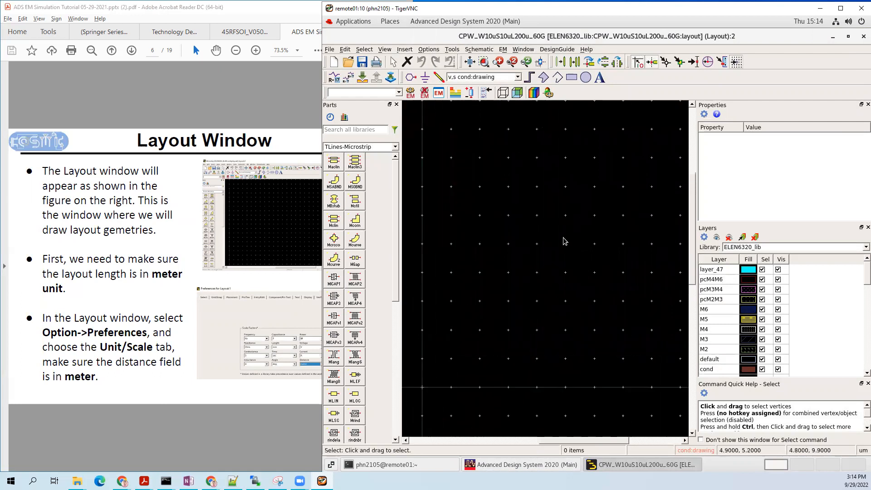
Step: Read the Layout Window slide's instructions on the preferences, the Unit/Scale settings and the meter distance unit
left_click(221, 114)
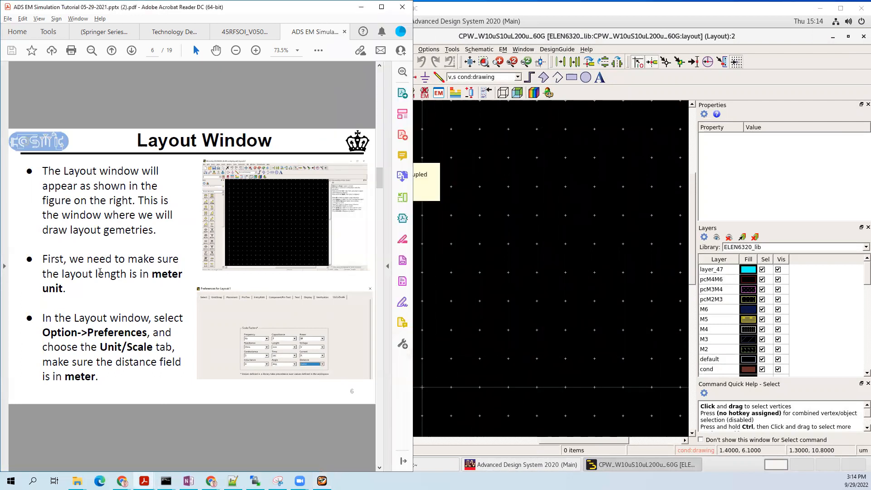
left_click_drag(43, 335, 136, 335)
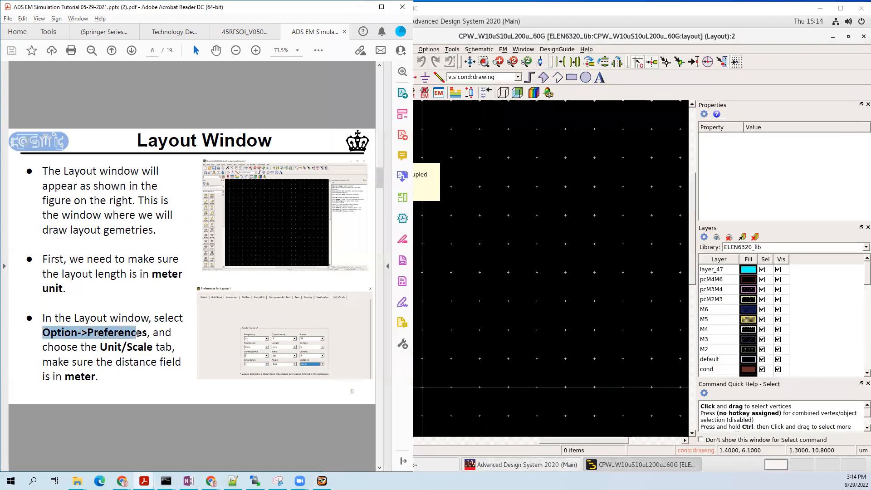
left_click(105, 337)
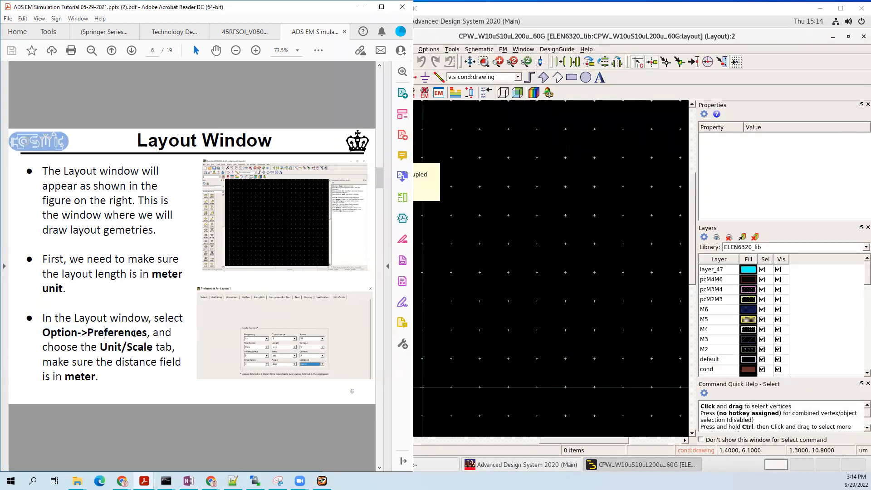
double_click(114, 350)
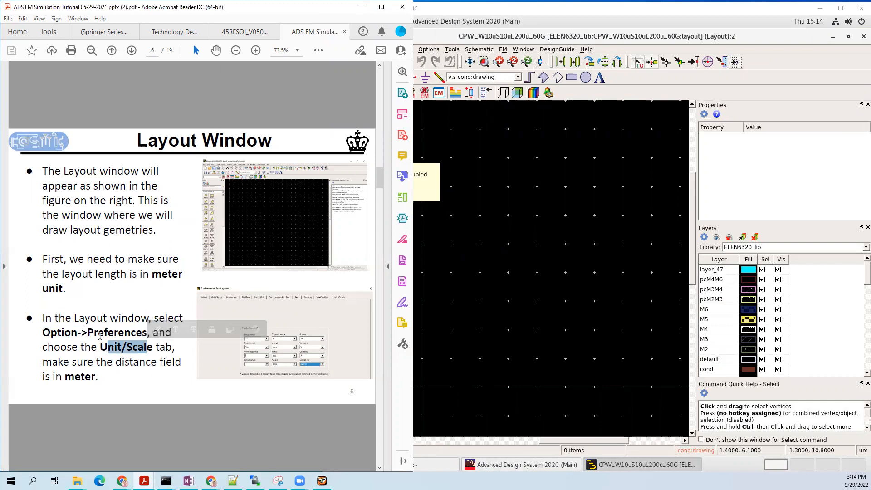
left_click(109, 349)
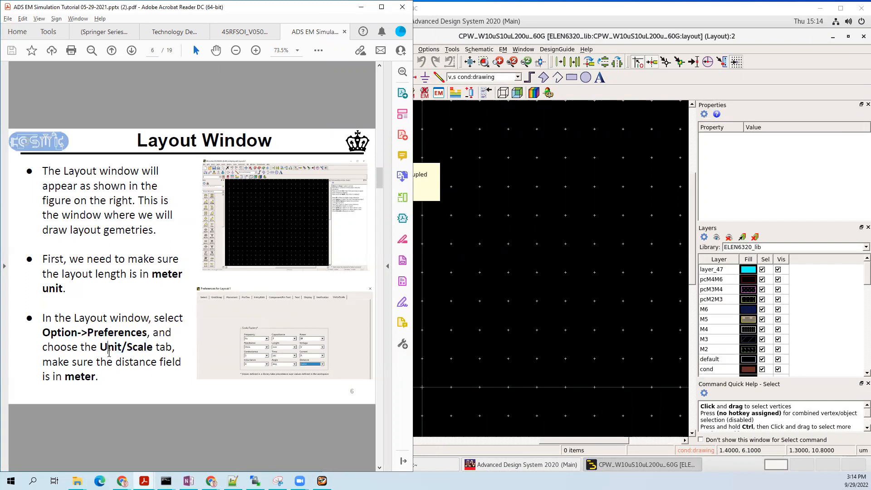
left_click_drag(54, 376, 83, 382)
left_click(78, 379)
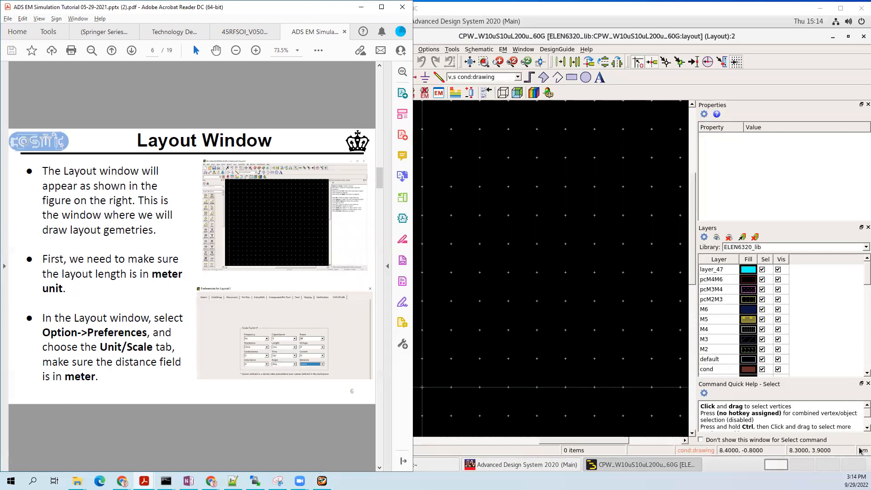
Step: Advance the tutorial to the Drawing Top Metal slide and go through layers M6, M2 and pcM2M3 in the layout
scroll(172, 232, "down", 3)
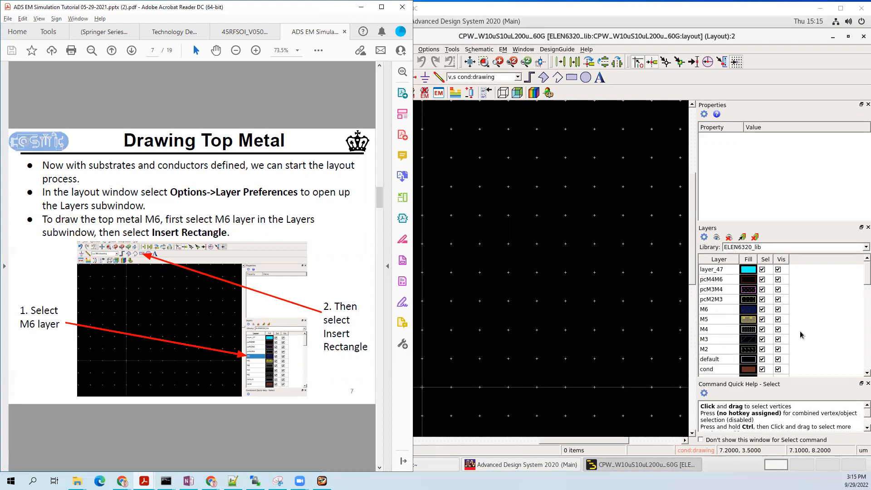
left_click(723, 311)
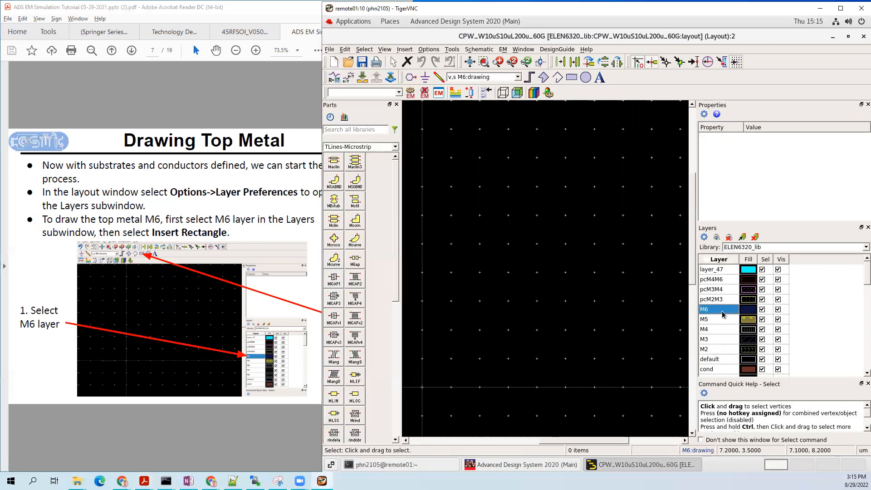
left_click(716, 350)
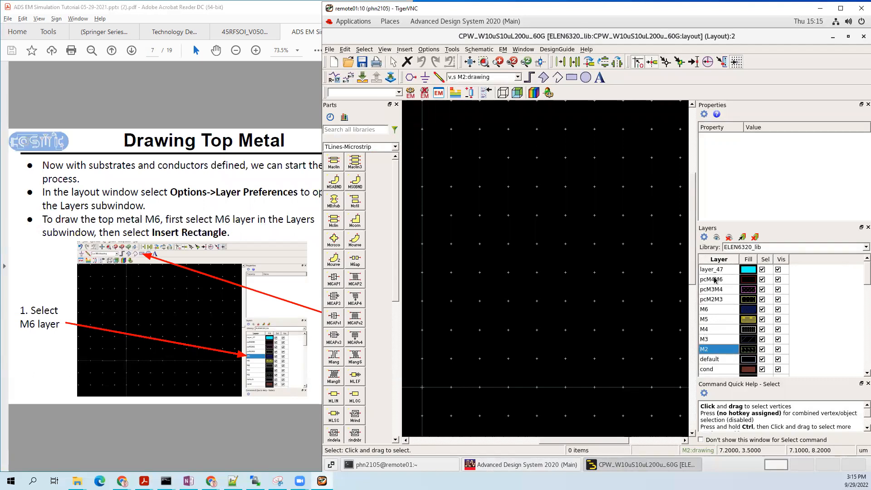
left_click(716, 303)
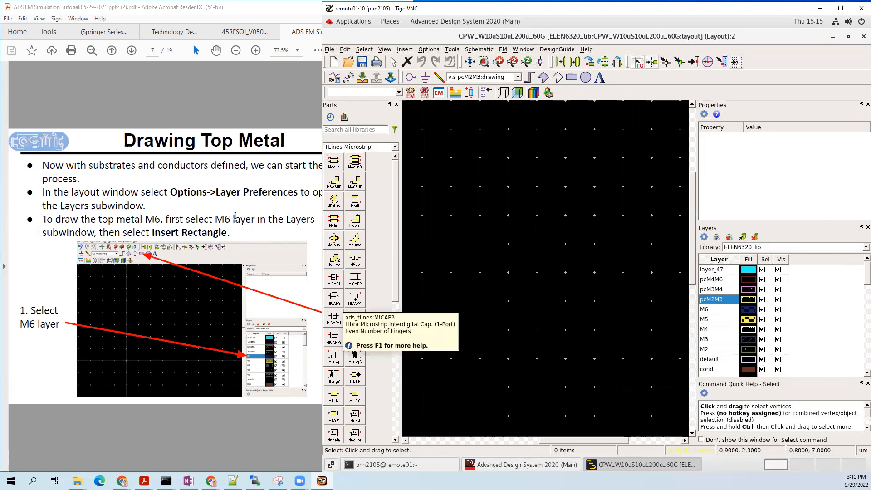
Step: Review the slide's instruction on drawing the top metal and make M6 the active drawing layer in the layout
left_click(200, 217)
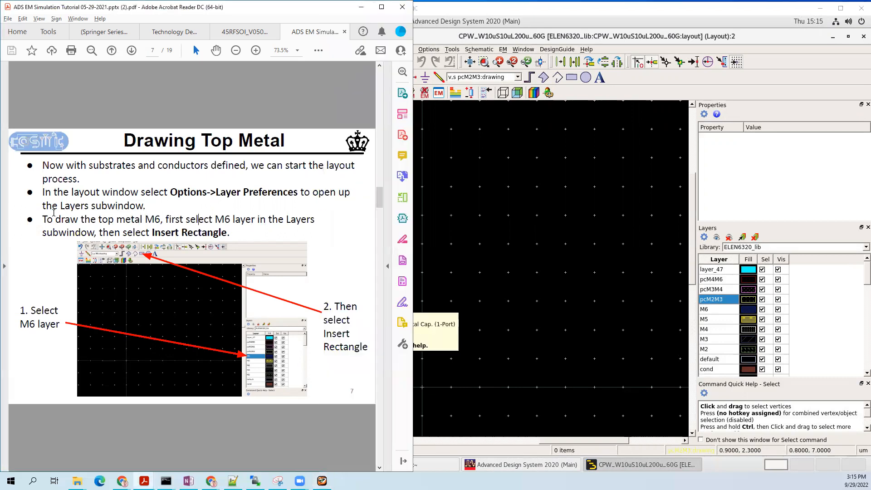
left_click_drag(148, 220, 167, 220)
left_click(180, 219)
left_click(537, 273)
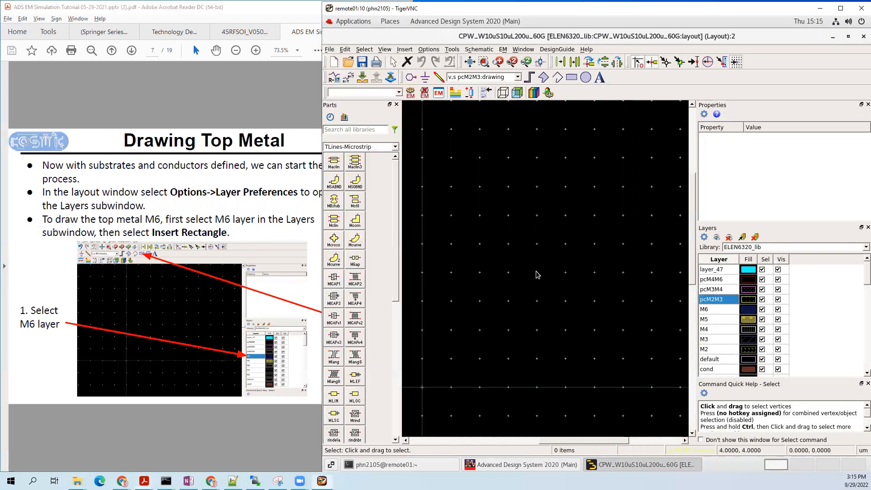
left_click(716, 312)
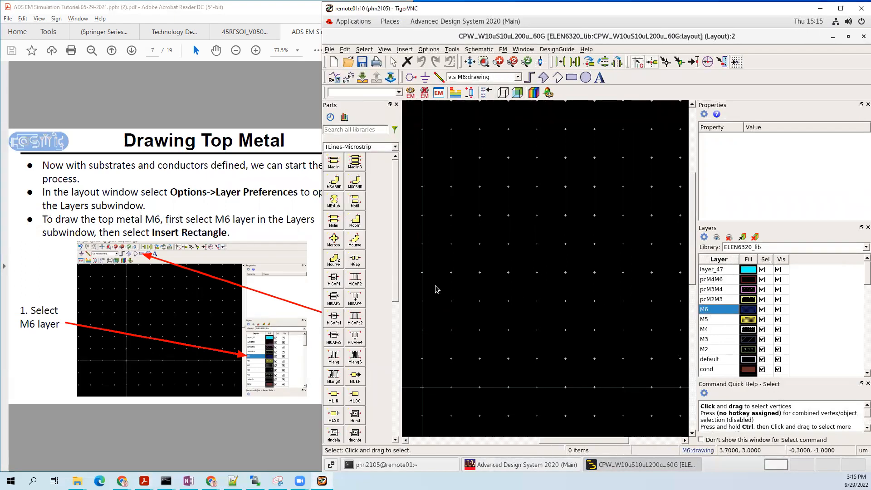
left_click(184, 223)
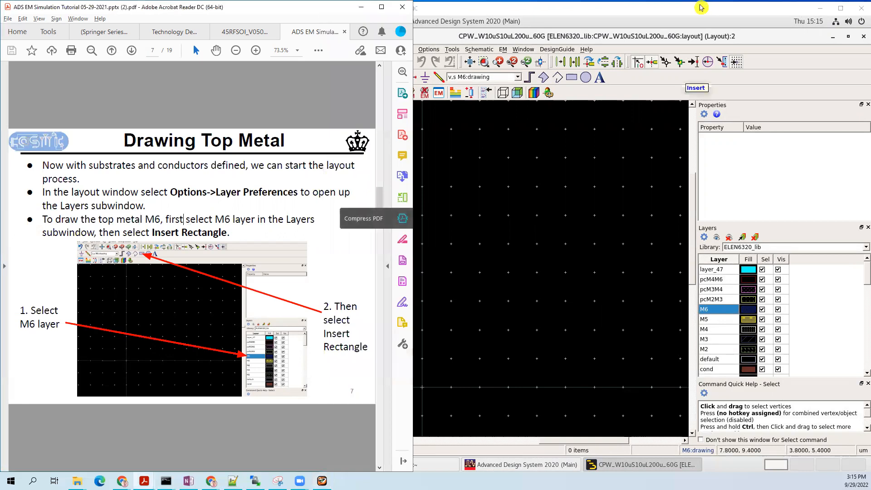
left_click(701, 7)
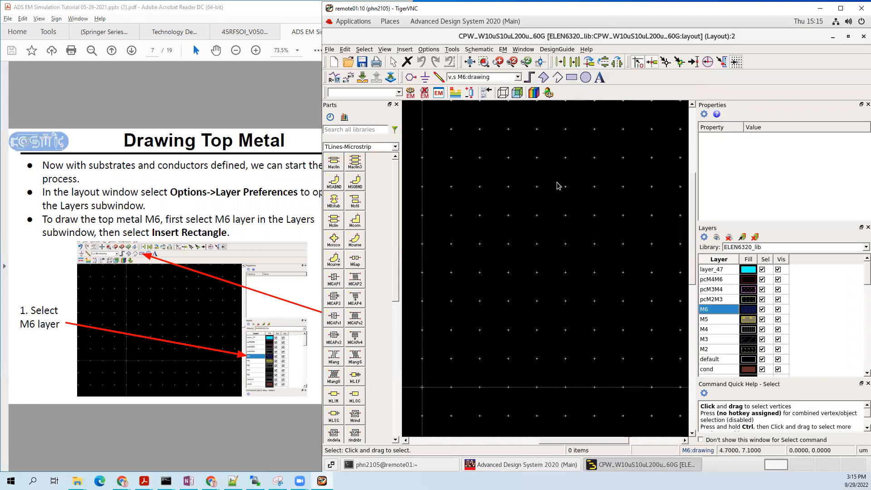
Step: Draw an M6 rectangle about 11.6 µm wide and 36.3 µm high, starting on the x-axis near the origin
key("r")
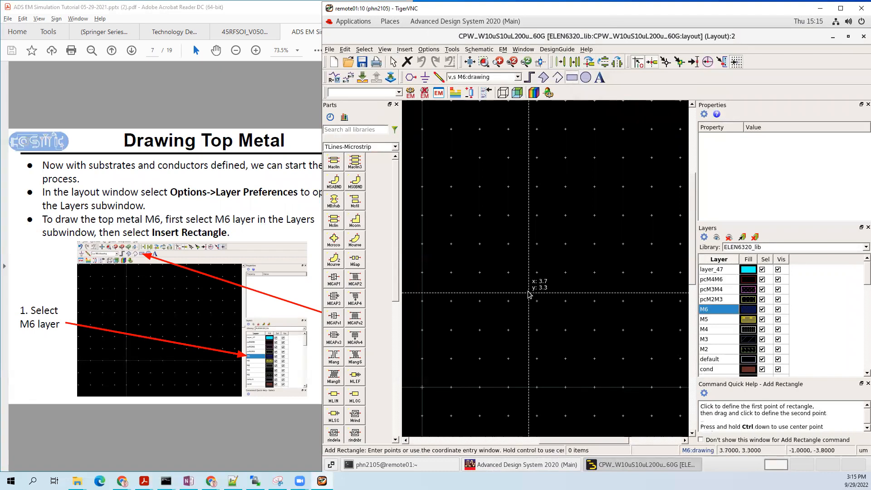
left_click(482, 388)
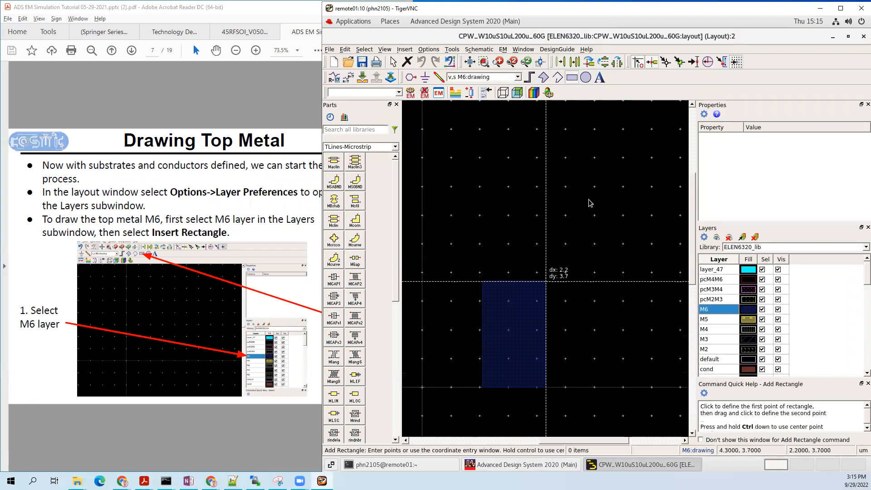
scroll(603, 174, "down", 1)
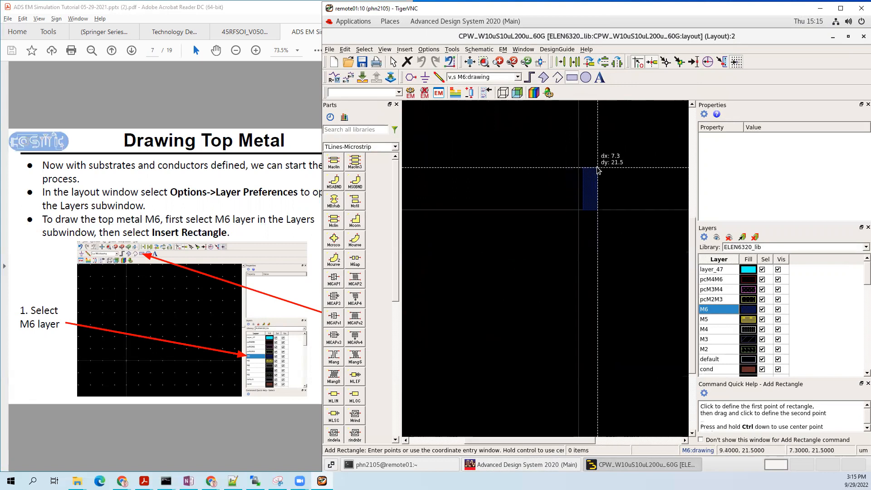
left_click(609, 131)
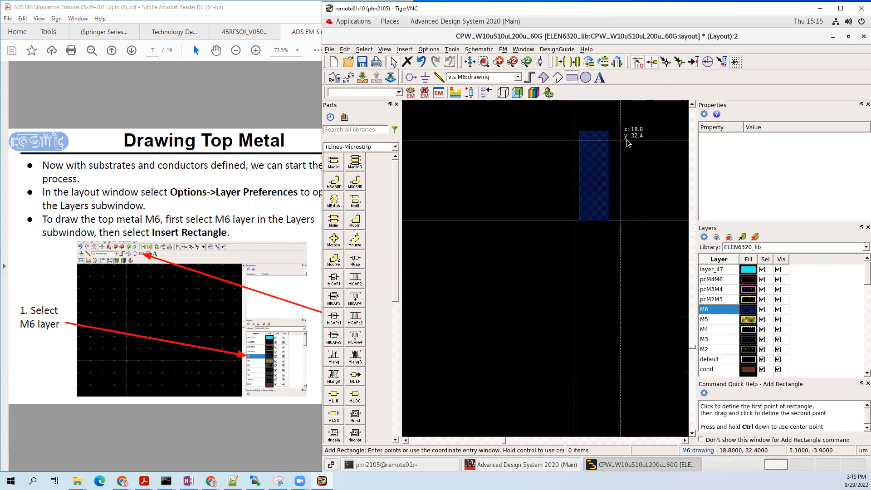
key("Escape")
Step: Set the M6 rectangle's width to 10 µm and its height to 200 µm
scroll(629, 141, "up", 1)
left_click(576, 167)
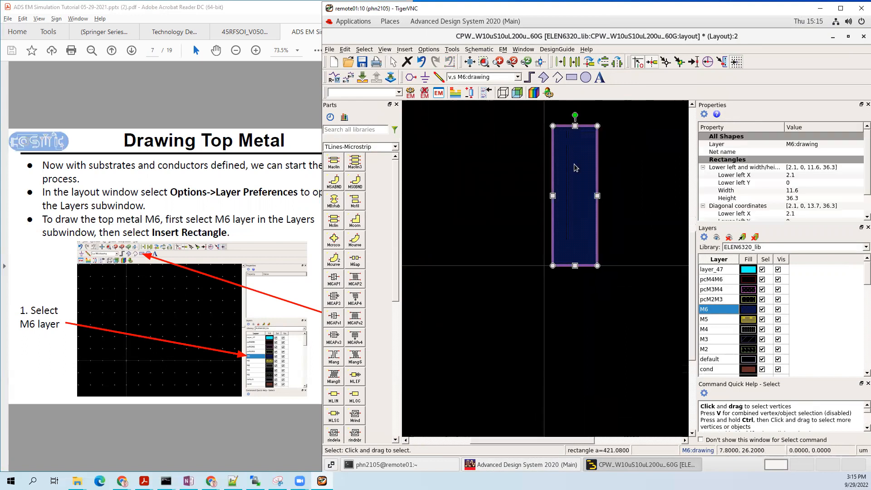
double_click(805, 191)
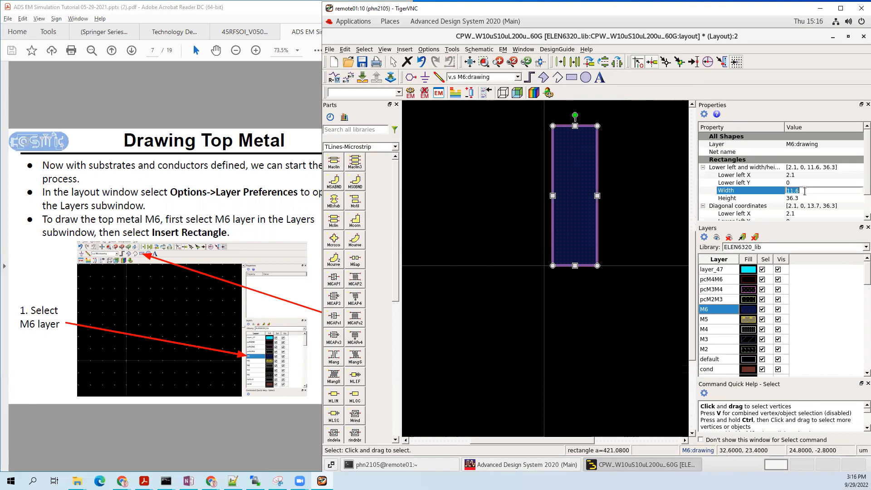
type("10")
key("Return")
double_click(805, 199)
type("200")
key("Return")
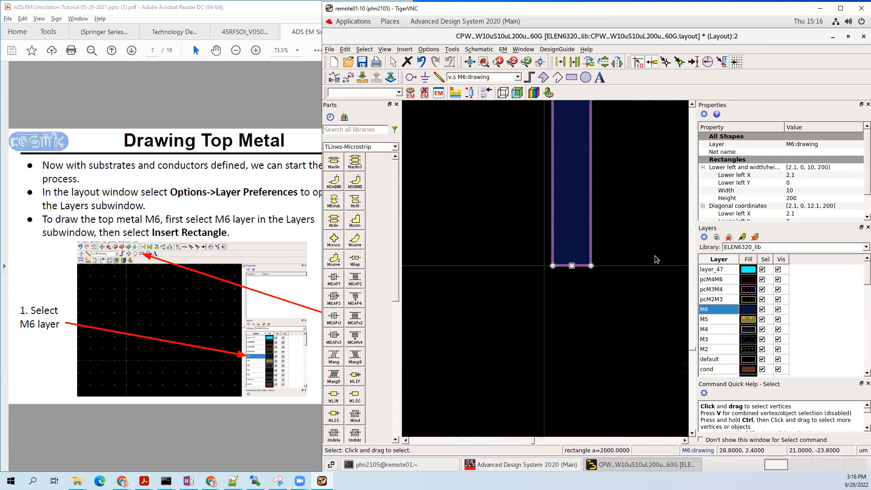
Step: Move the M6 rectangle along the x-axis farther to the right of the origin and deselect it
left_click(655, 256)
left_click(577, 244)
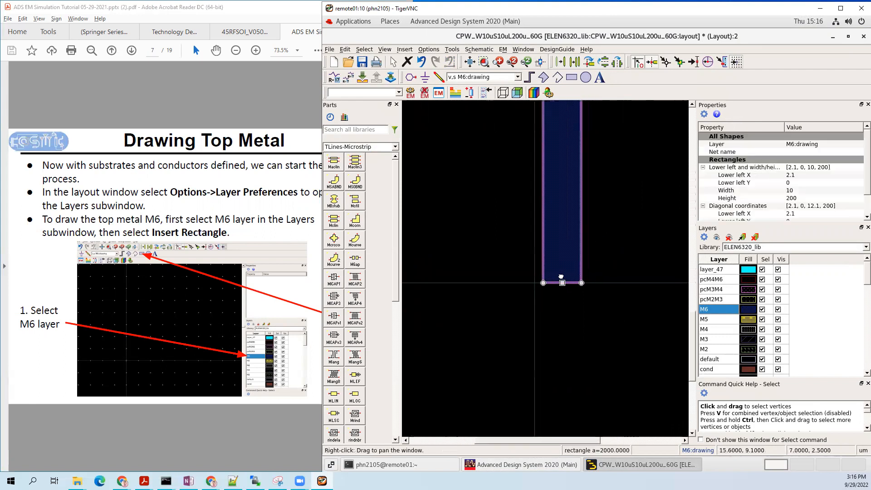
scroll(562, 277, "down", 1)
left_click_drag(525, 285, 568, 286)
left_click(590, 313)
scroll(590, 313, "up", 2)
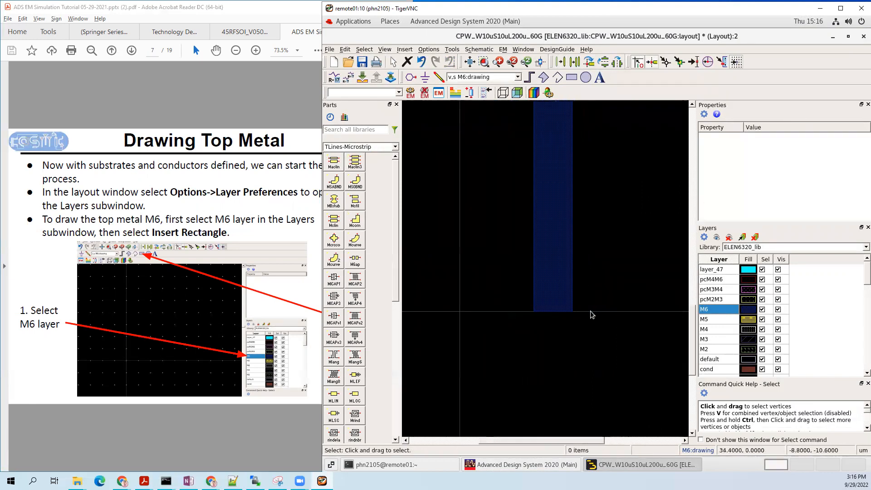
left_click(533, 304)
left_click(614, 266)
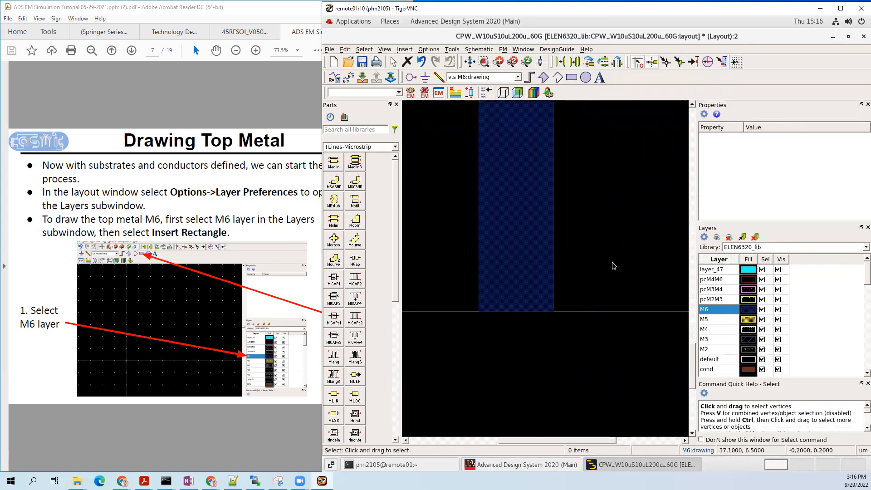
scroll(613, 262, "down", 1)
scroll(611, 264, "down", 1)
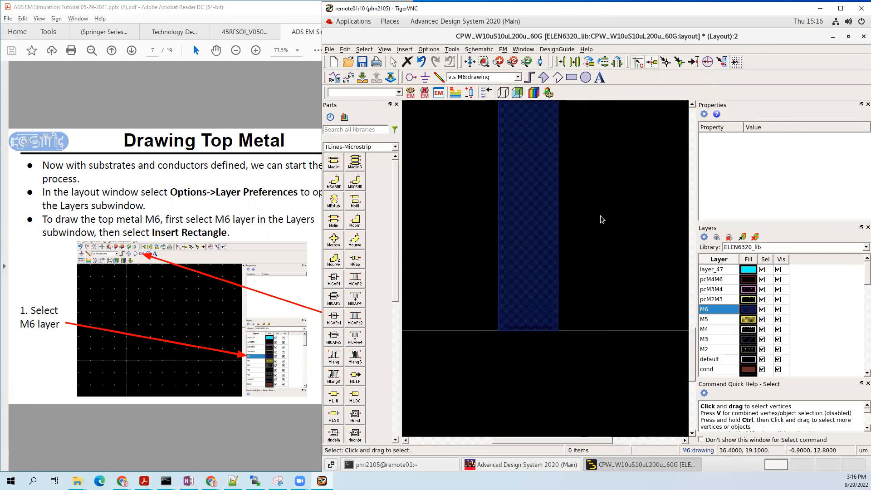
scroll(600, 217, "down", 1)
scroll(601, 217, "up", 1)
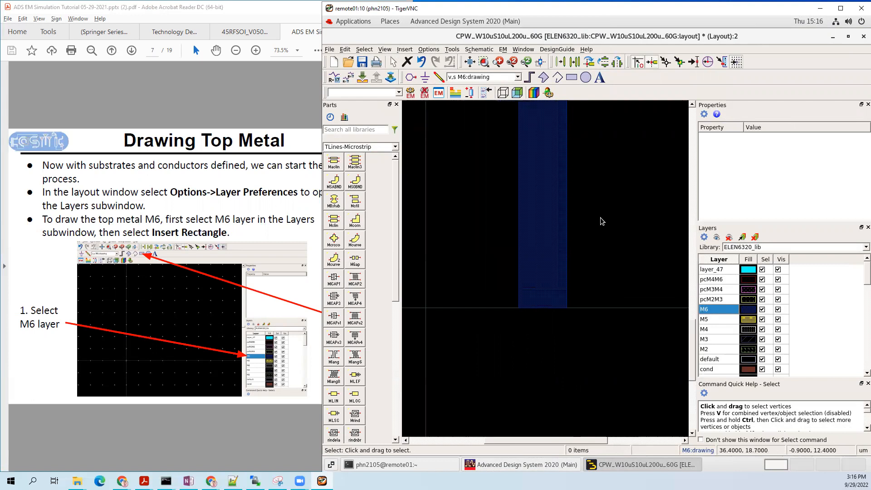
scroll(600, 217, "down", 1)
scroll(601, 217, "up", 1)
scroll(583, 254, "down", 1)
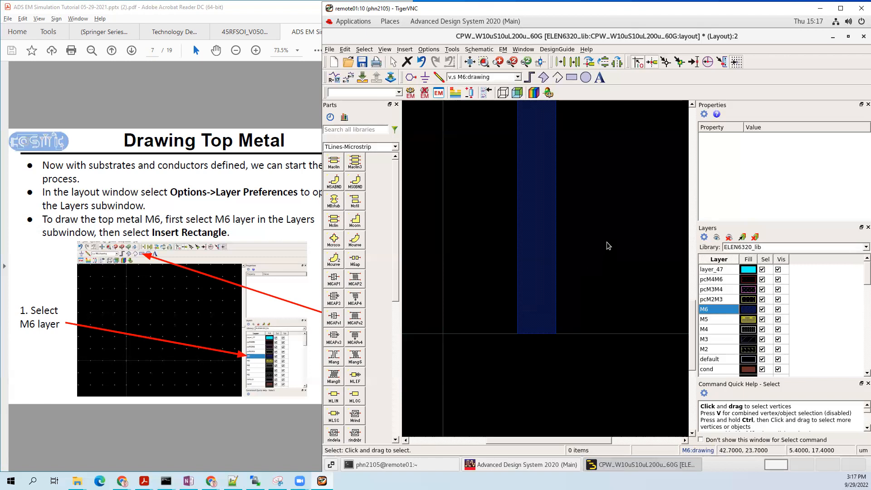
scroll(607, 246, "down", 3)
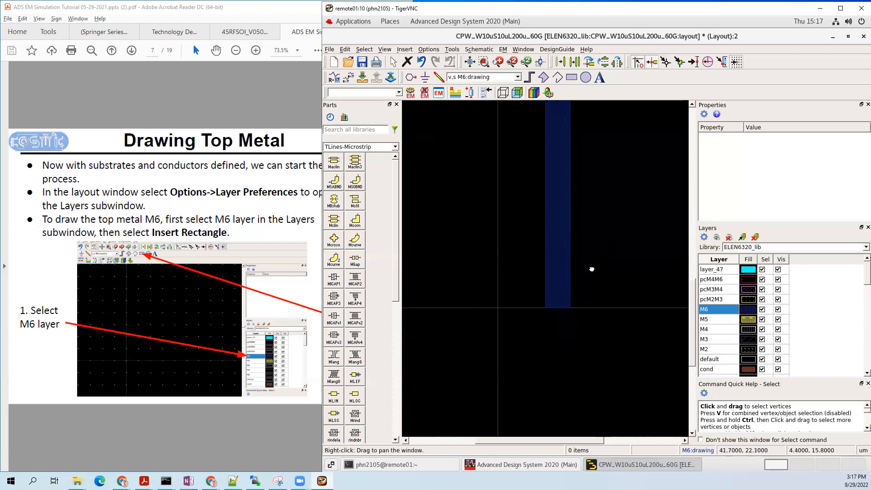
scroll(577, 308, "down", 4)
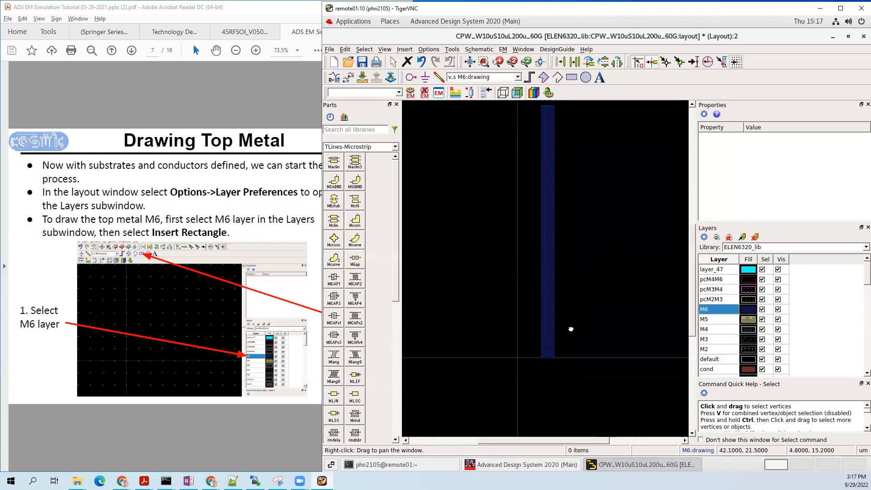
scroll(570, 337, "up", 4)
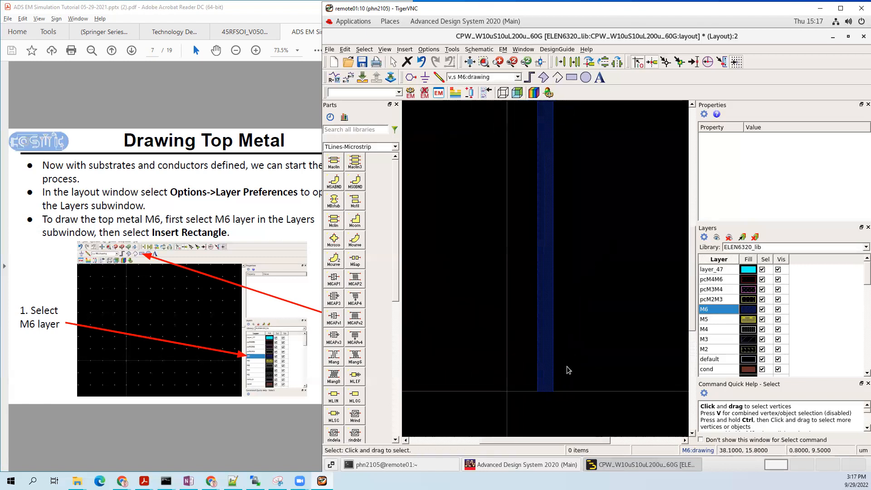
scroll(568, 370, "up", 2)
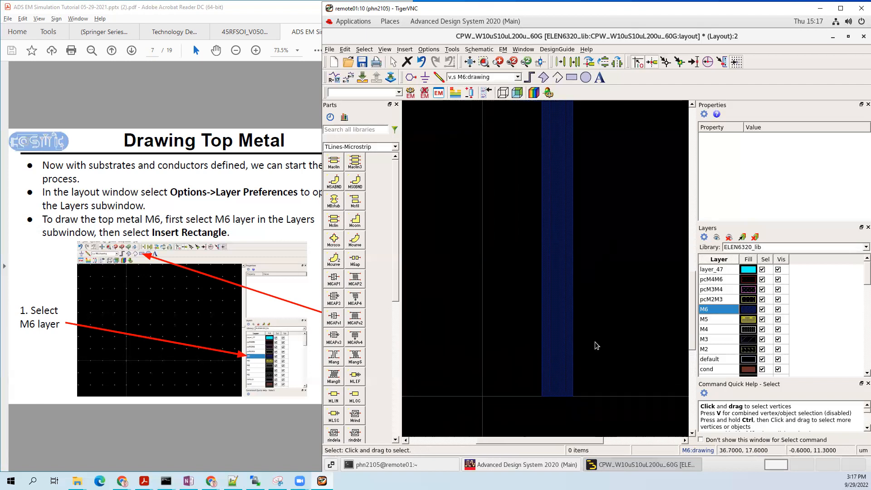
left_click(84, 153)
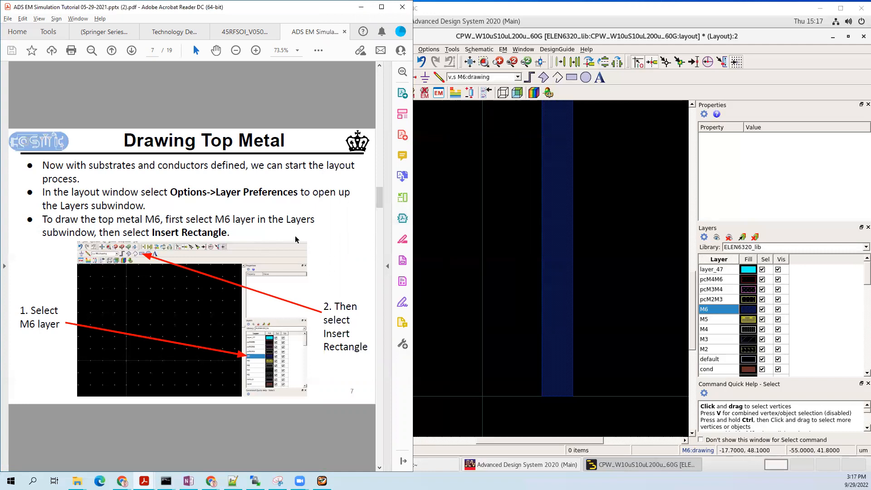
left_click(462, 311)
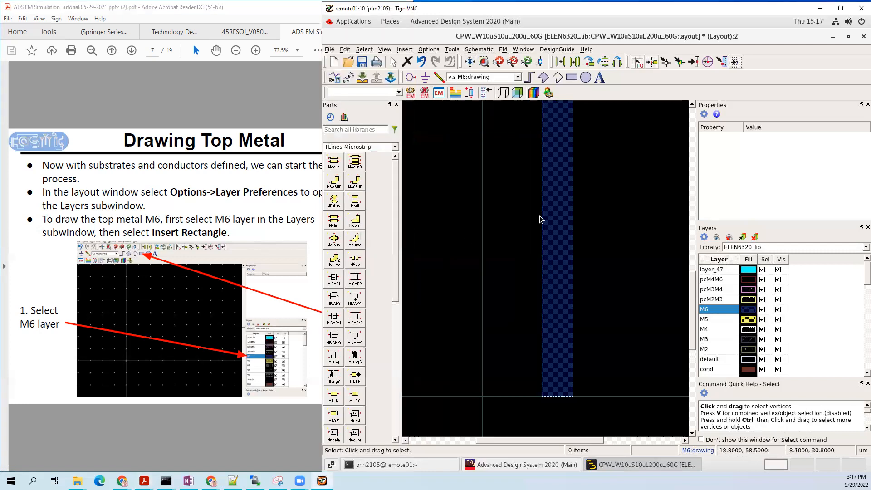
scroll(516, 225, "down", 1)
left_click_drag(517, 225, 505, 259)
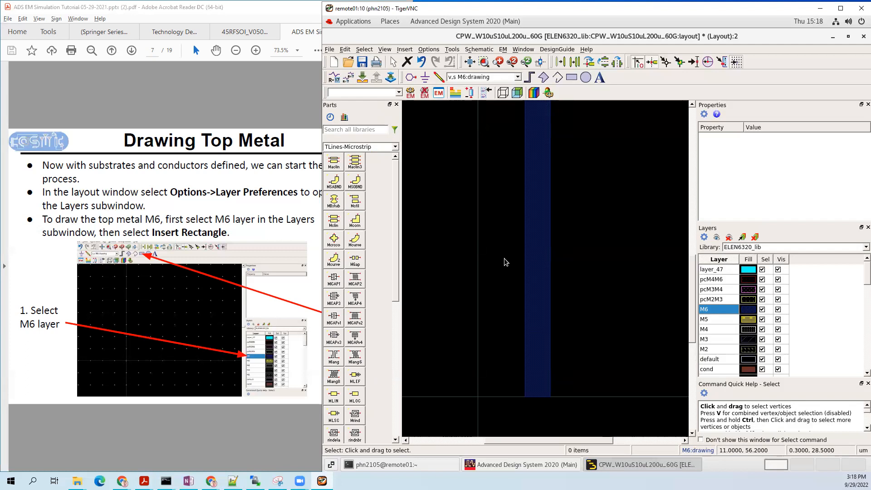
left_click(237, 110)
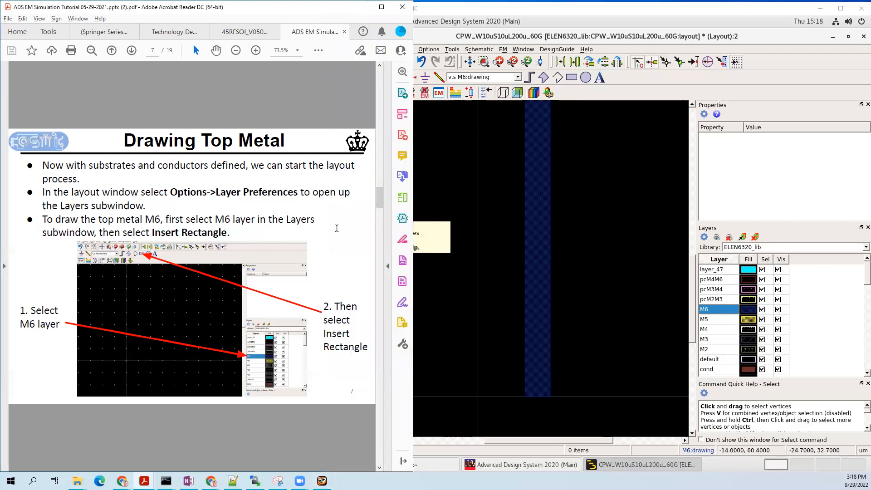
left_click(535, 261)
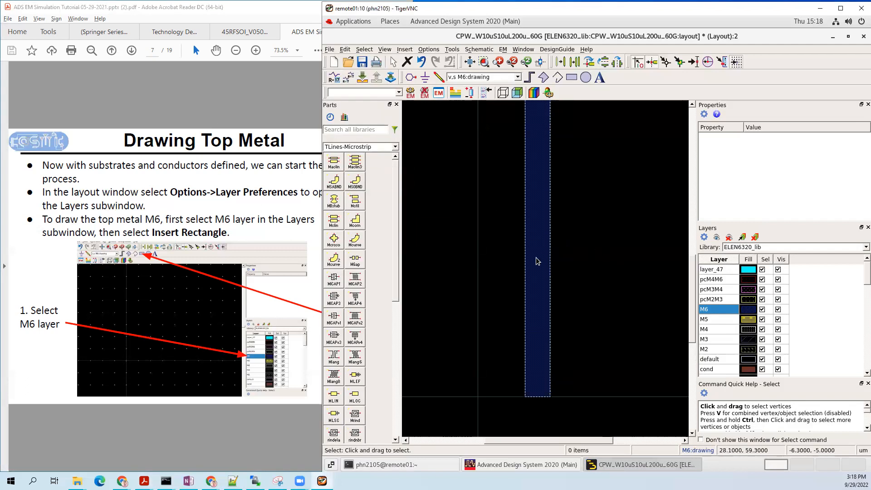
left_click(534, 263)
left_click(626, 197)
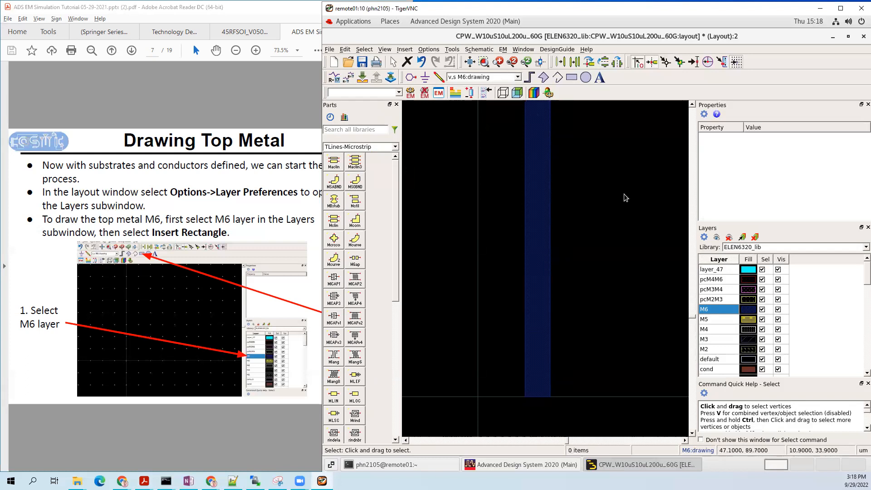
Step: Measure the M6 rectangle's width with a ruler placed across it, and delete the ruler
left_click(405, 49)
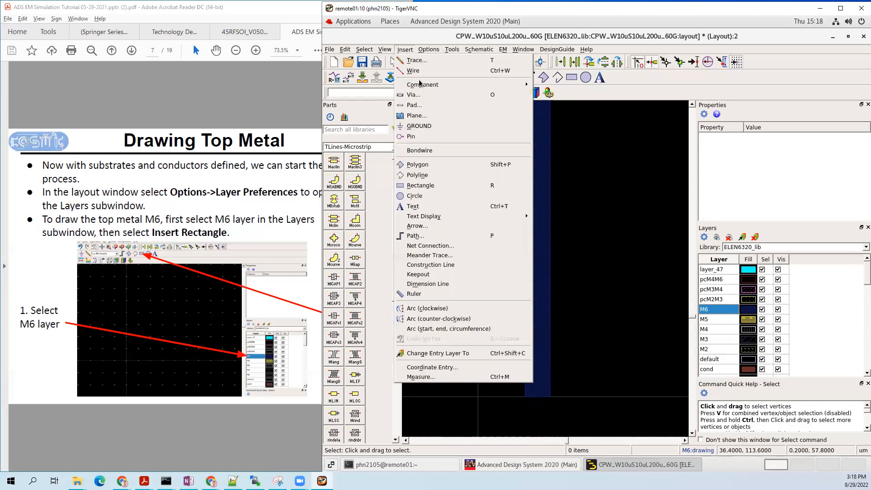
left_click(442, 294)
scroll(525, 341, "up", 4)
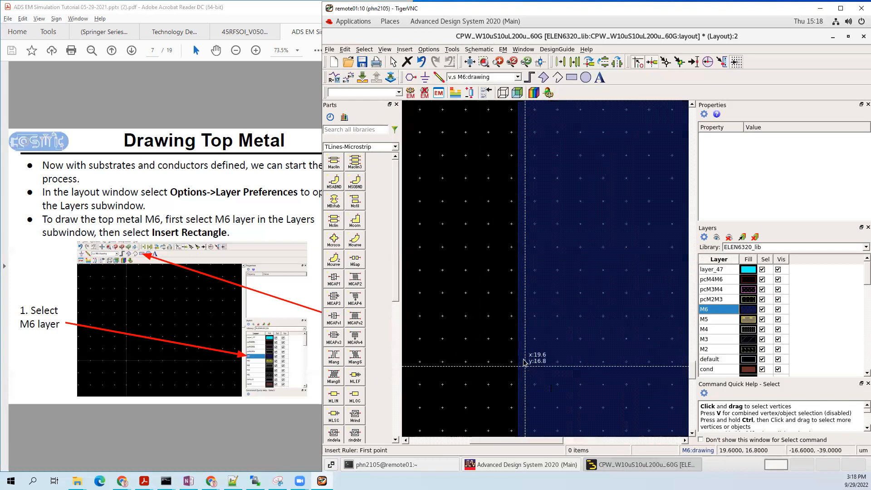
left_click(520, 360)
scroll(559, 356, "down", 2)
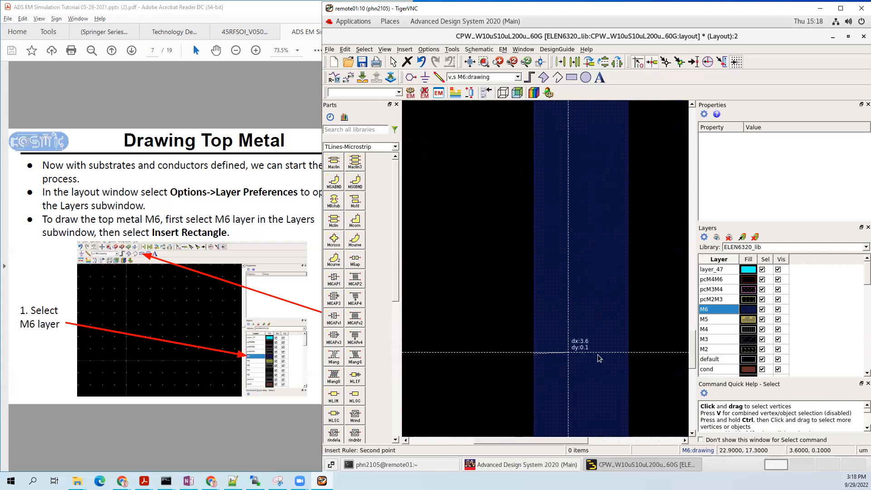
left_click(630, 354)
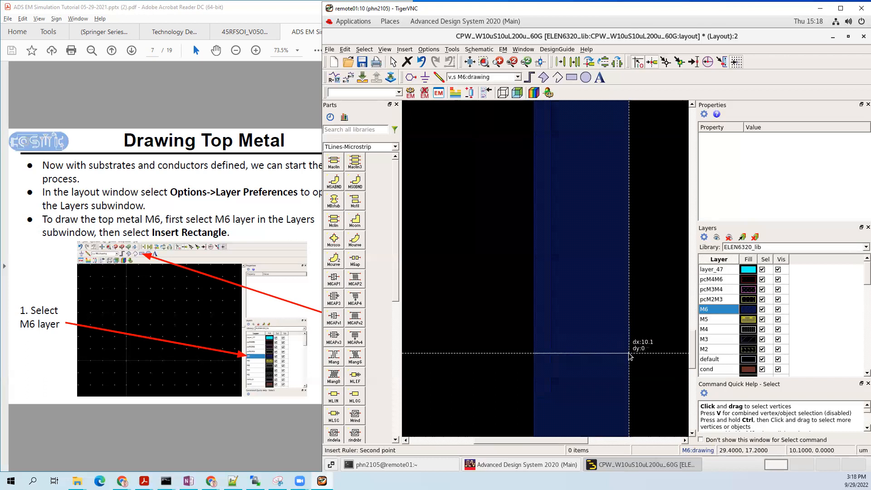
scroll(635, 326, "down", 6)
left_click_drag(556, 317, 524, 316)
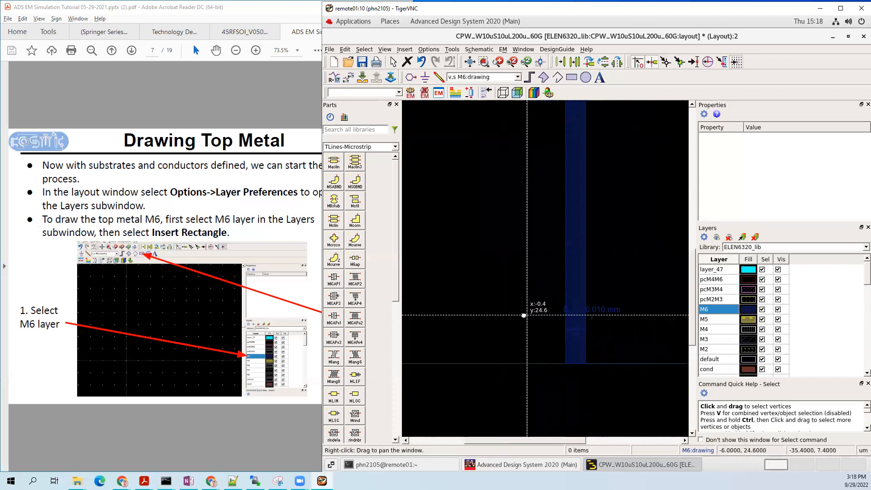
scroll(598, 331, "up", 5)
scroll(613, 332, "down", 1)
scroll(613, 333, "down", 1)
key("Escape")
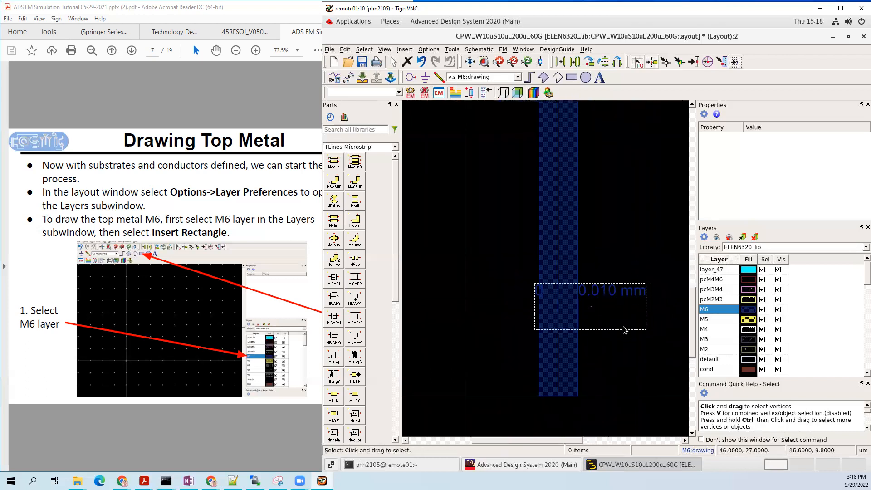
left_click(617, 295)
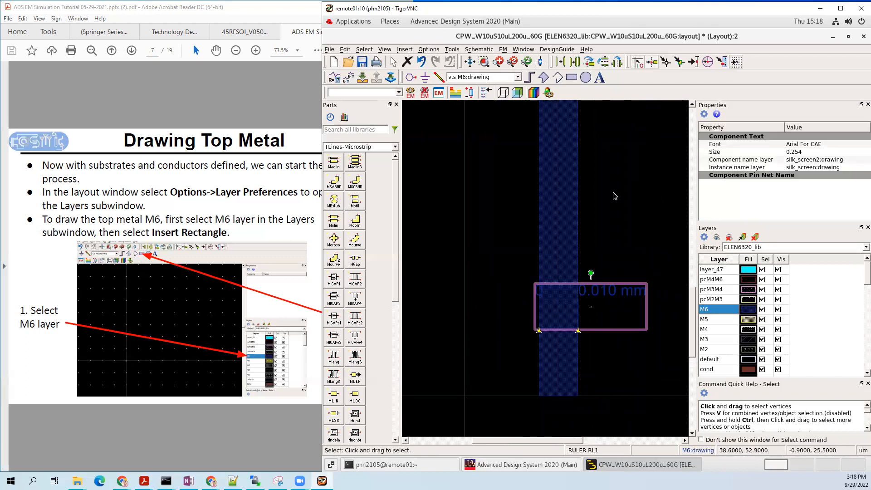
key("Delete")
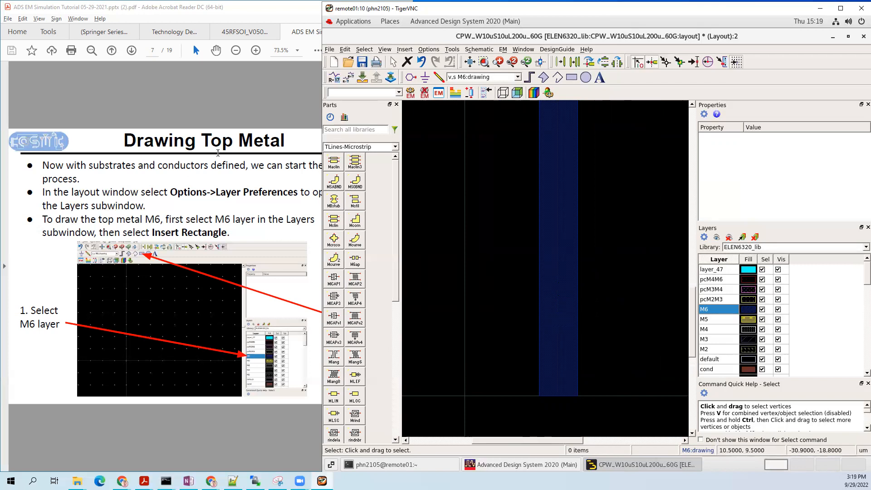
Step: Review the tutorial slides on the top metal rectangle's coordinates and dimensions and on drawing the ground in M2, M3 and M4
left_click(221, 119)
scroll(222, 118, "down", 1)
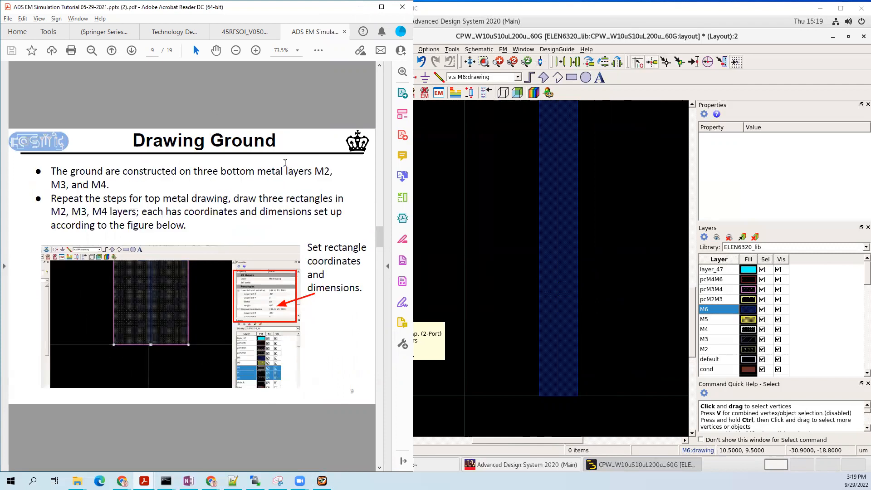
scroll(285, 183, "up", 1)
scroll(276, 324, "up", 6)
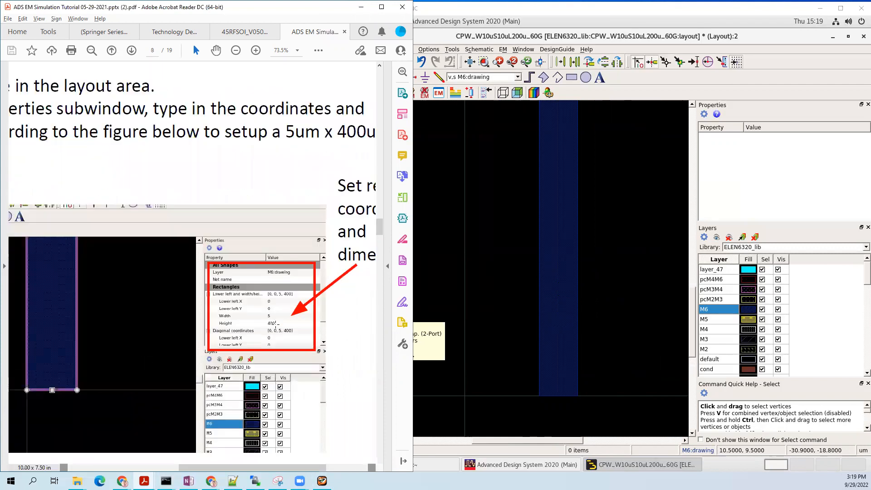
scroll(215, 239, "down", 1)
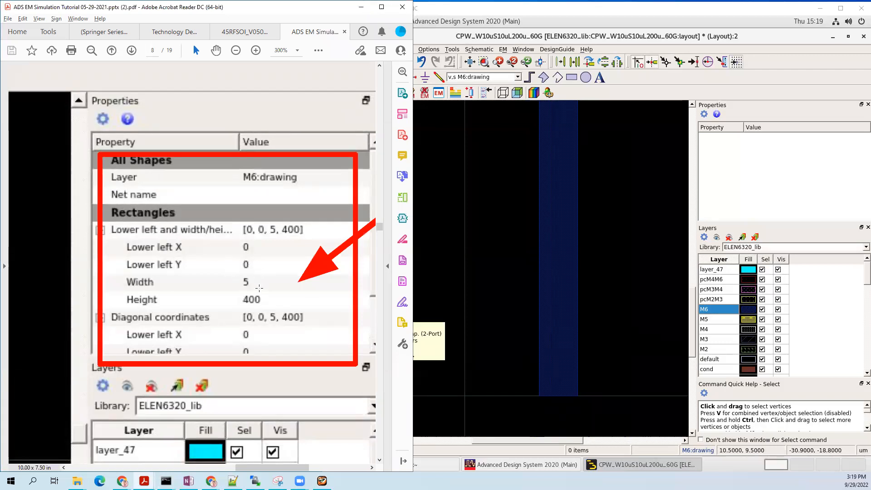
scroll(258, 287, "down", 3)
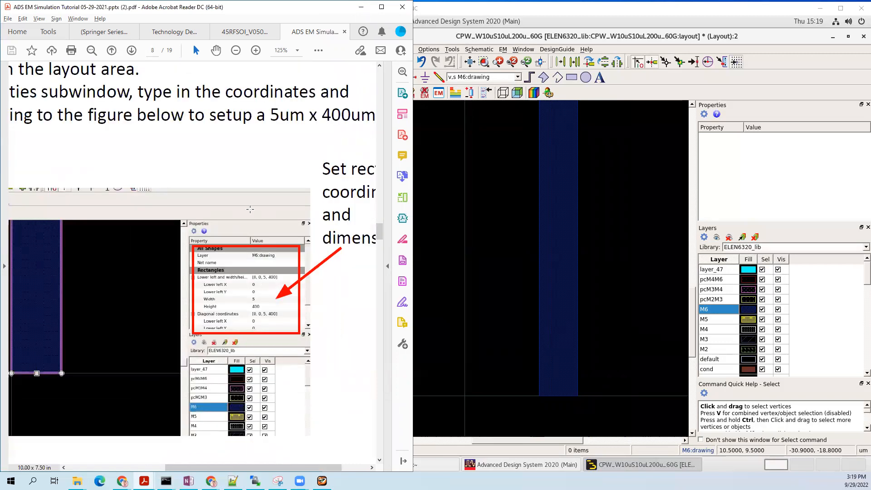
scroll(245, 245, "down", 1)
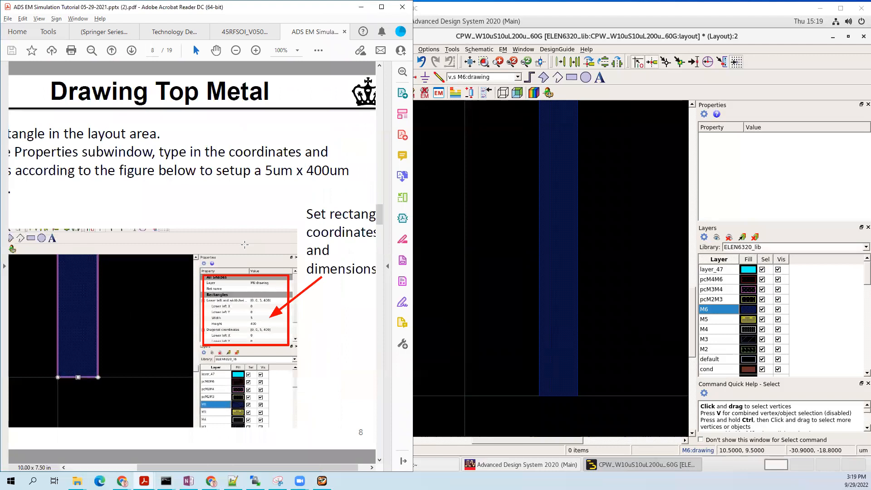
scroll(245, 245, "down", 1)
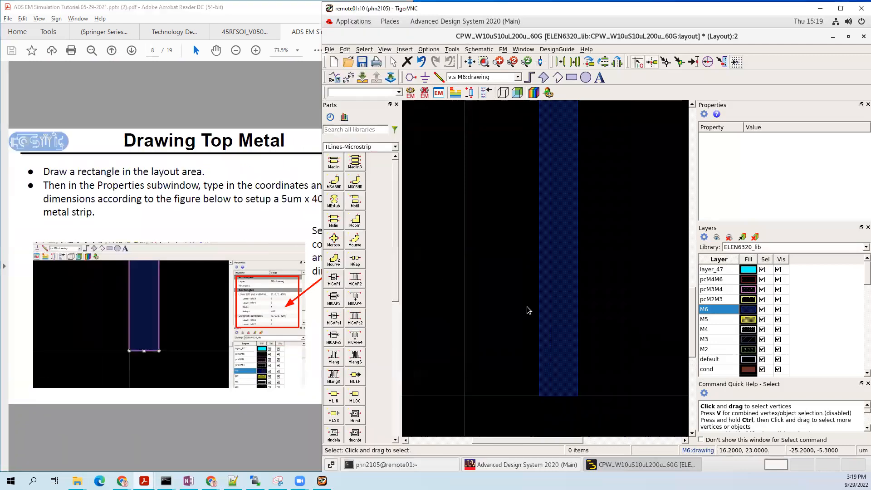
scroll(245, 225, "down", 3)
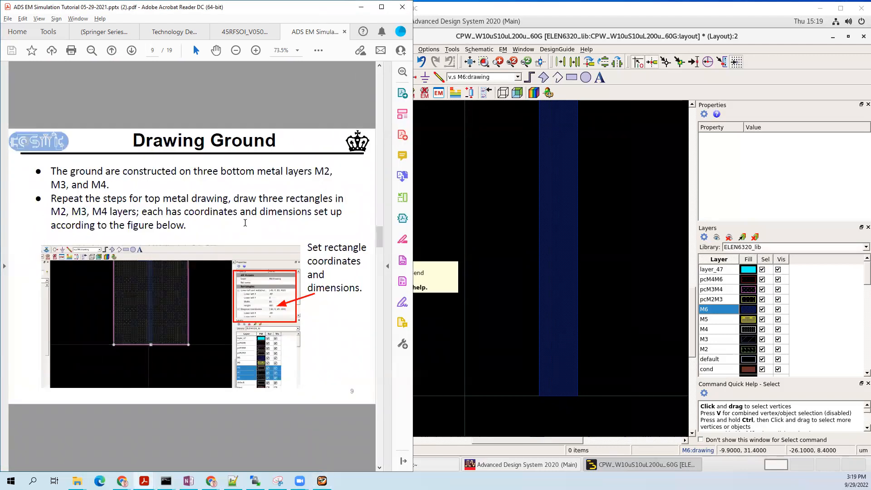
left_click(559, 248)
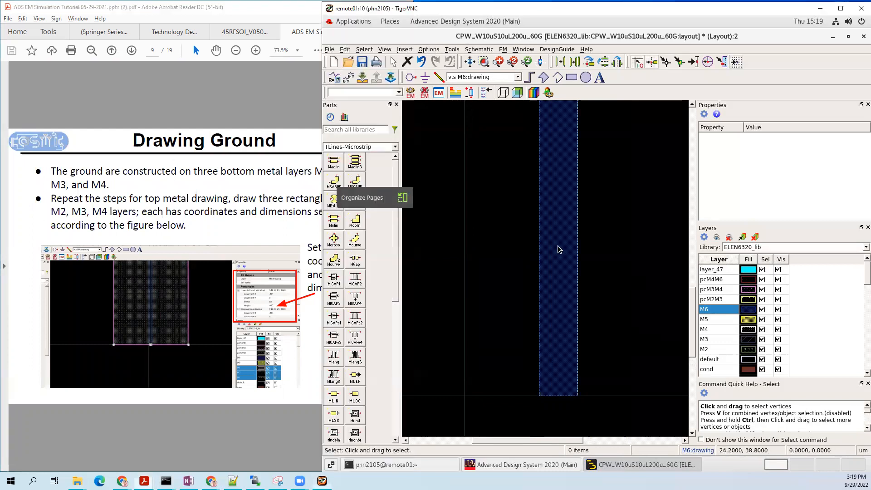
left_click(630, 235)
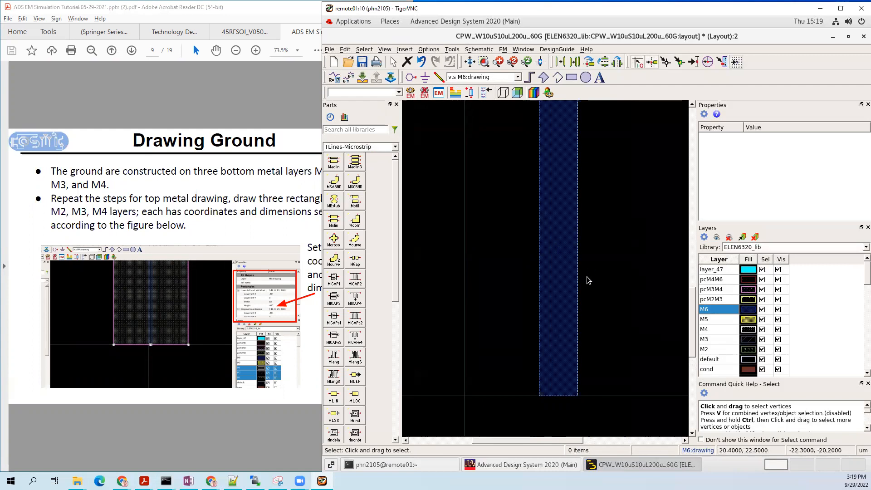
left_click(213, 153)
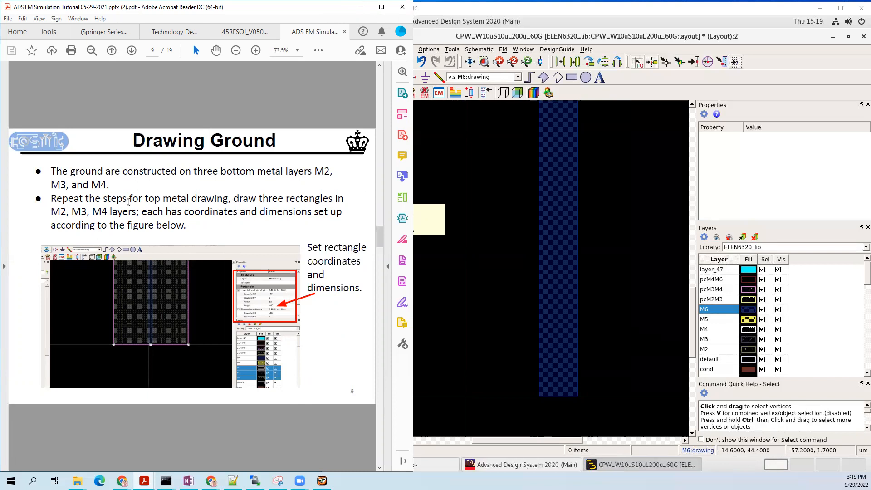
left_click(432, 233)
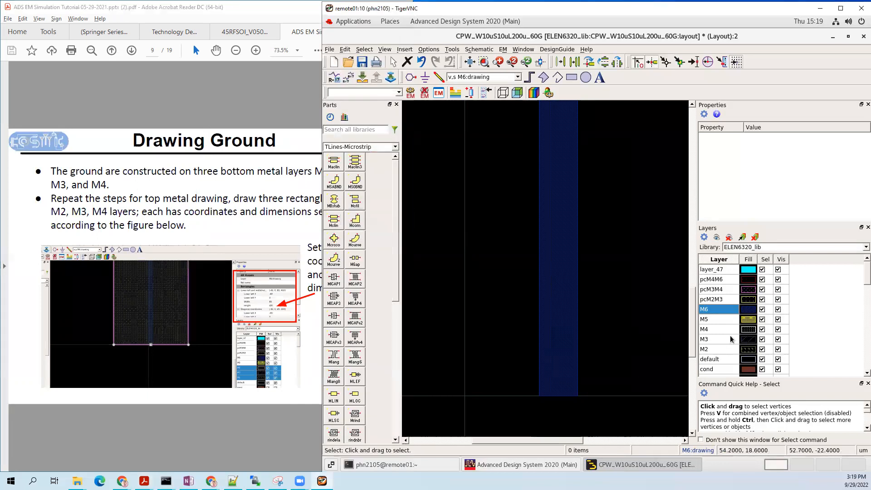
Step: Draw an M2 rectangle about 48 µm wide and 193 µm high from near the origin, overlapping the M6 strip
left_click(714, 350)
key("ctrl+r")
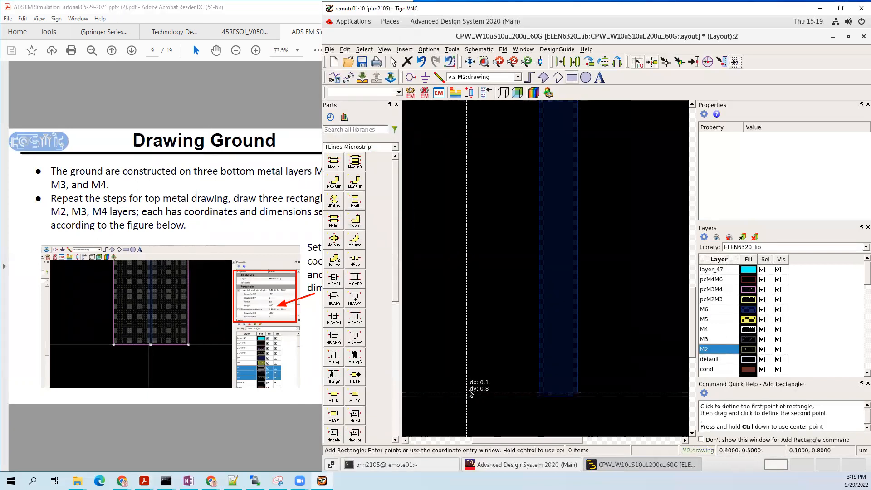
scroll(490, 393, "down", 3)
left_click(500, 268)
key("Escape")
scroll(563, 368, "up", 2)
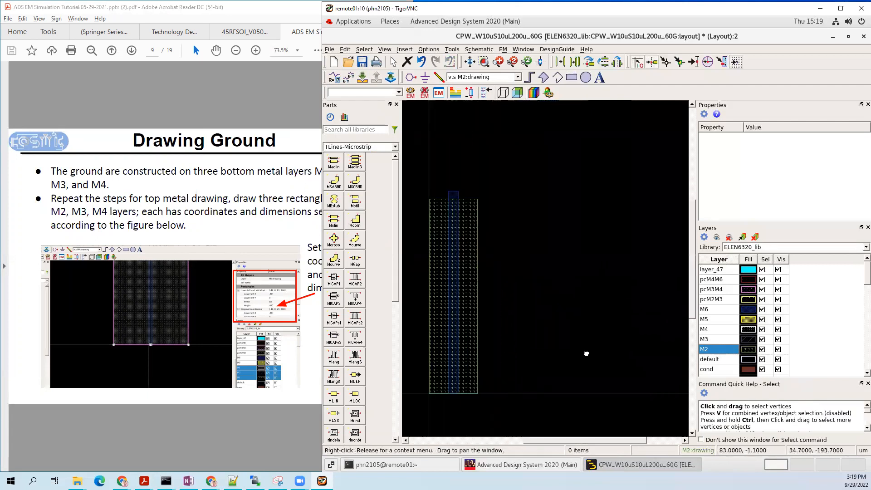
left_click(550, 291)
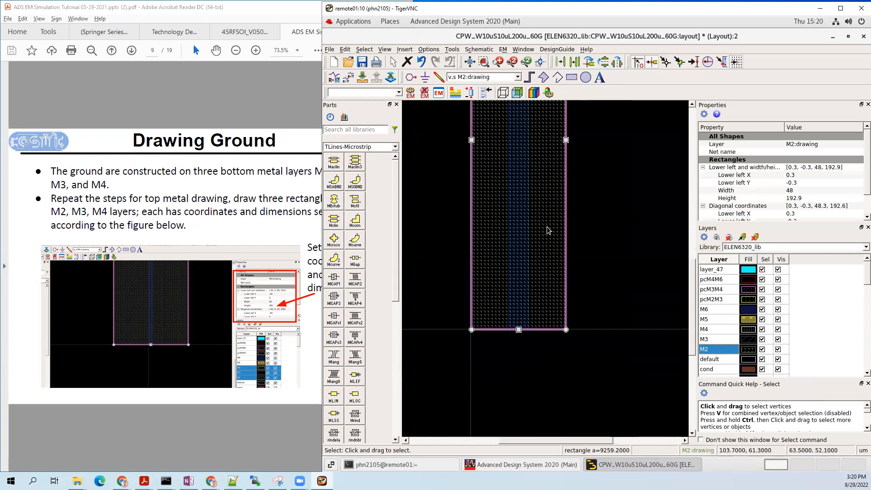
left_click(523, 246)
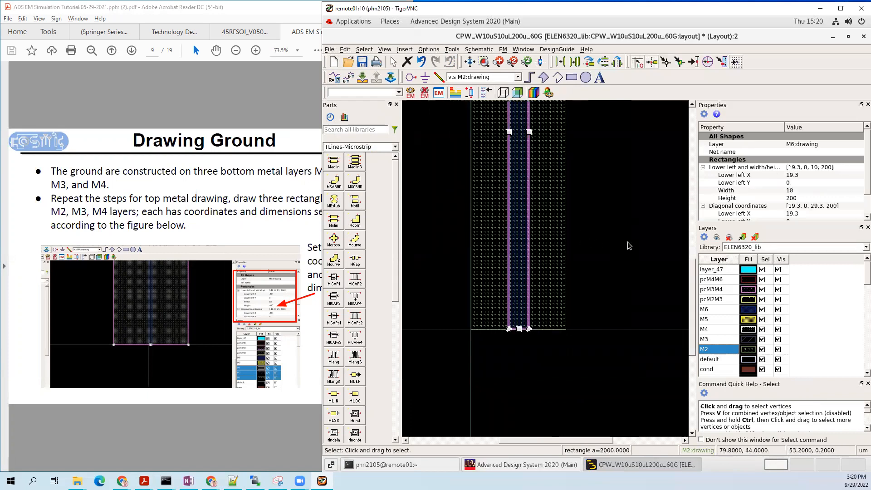
scroll(628, 246, "down", 1)
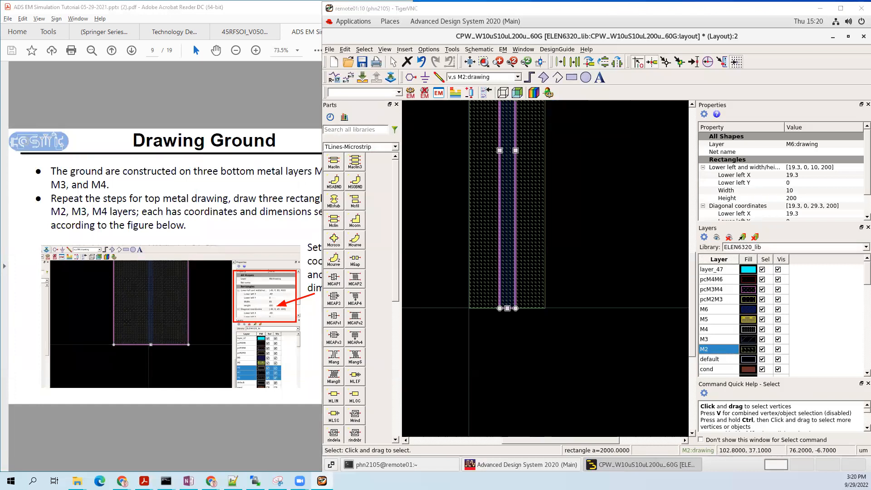
left_click(623, 171)
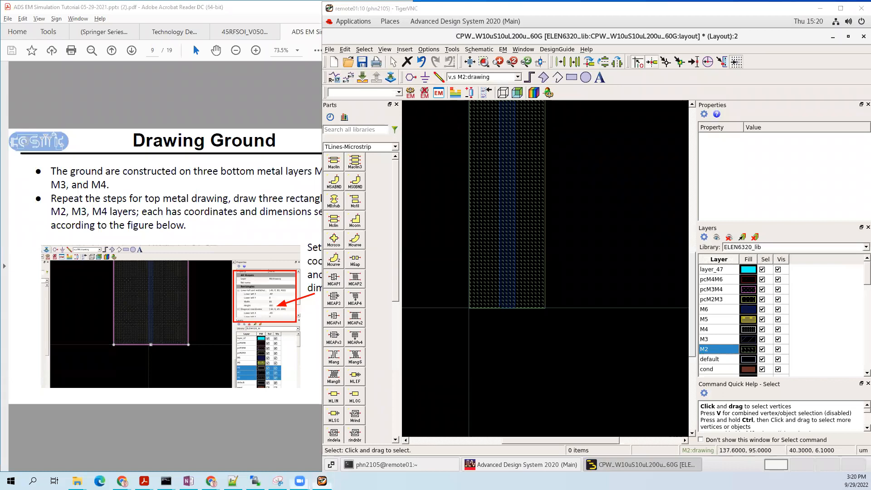
left_click_drag(605, 187, 617, 302)
mouse_move(603, 187)
left_mouse_down()
mouse_move(644, 272)
mouse_move(621, 300)
left_mouse_up()
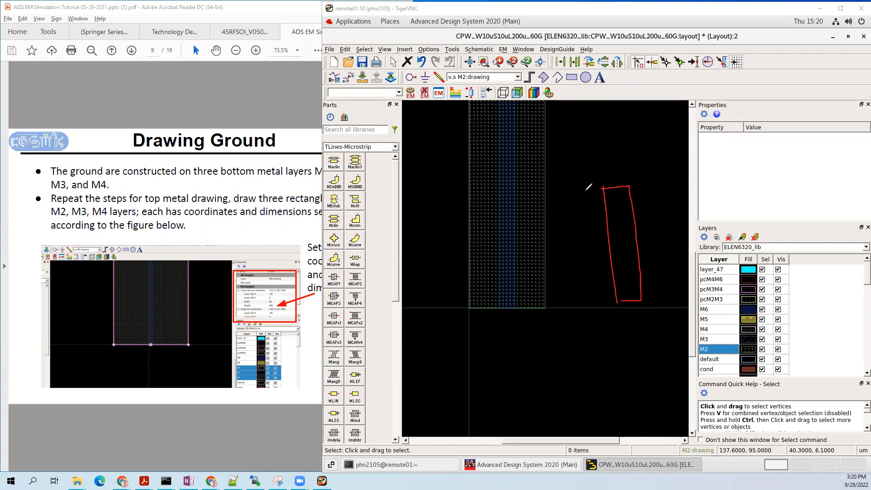
mouse_move(579, 191)
left_mouse_down()
mouse_move(582, 261)
mouse_move(562, 313)
mouse_move(550, 209)
mouse_move(565, 191)
mouse_move(582, 191)
left_mouse_up()
left_click_drag(607, 164, 610, 186)
left_click_drag(603, 181, 614, 179)
mouse_move(605, 132)
left_mouse_down()
mouse_move(607, 142)
mouse_move(592, 148)
mouse_move(639, 142)
left_mouse_up()
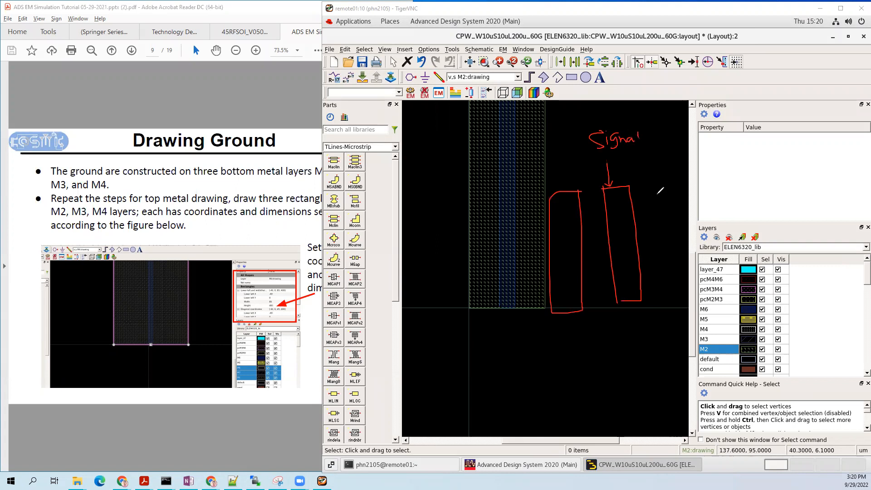
mouse_move(658, 182)
left_mouse_down()
mouse_move(670, 306)
mouse_move(708, 303)
mouse_move(695, 179)
mouse_move(659, 183)
left_mouse_up()
left_click_drag(557, 341, 576, 328)
mouse_move(547, 346)
left_mouse_down()
mouse_move(538, 362)
mouse_move(550, 352)
mouse_move(559, 360)
left_mouse_up()
mouse_move(678, 313)
left_mouse_down()
mouse_move(679, 341)
mouse_move(685, 317)
left_mouse_up()
mouse_move(680, 353)
left_mouse_down()
mouse_move(673, 362)
mouse_move(703, 345)
mouse_move(704, 358)
left_mouse_up()
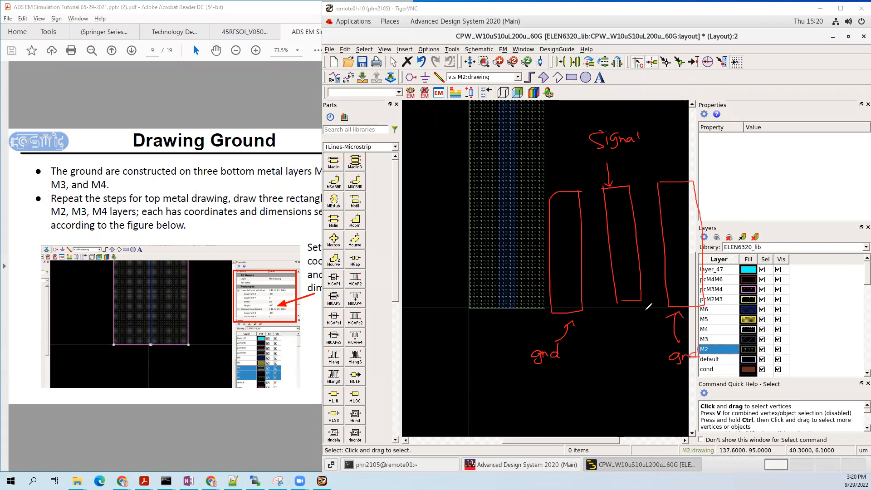
mouse_move(557, 239)
left_mouse_down()
mouse_move(680, 219)
mouse_move(687, 229)
left_mouse_up()
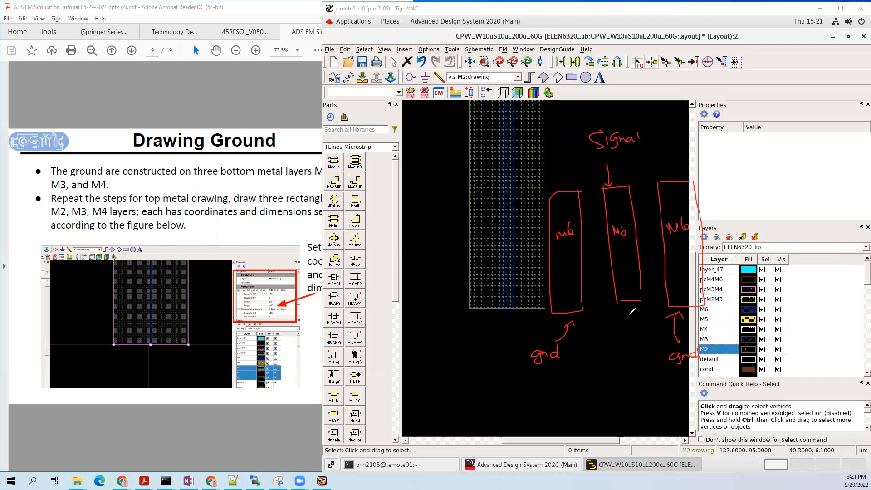
left_click_drag(620, 317, 638, 317)
left_click_drag(623, 332, 626, 346)
mouse_move(635, 333)
left_mouse_down()
mouse_move(630, 343)
mouse_move(635, 332)
left_mouse_up()
mouse_move(591, 309)
left_mouse_down()
mouse_move(611, 310)
mouse_move(590, 310)
mouse_move(589, 345)
mouse_move(599, 338)
left_mouse_up()
left_click_drag(651, 301, 665, 300)
left_click_drag(665, 301, 649, 338)
left_click_drag(656, 332, 661, 338)
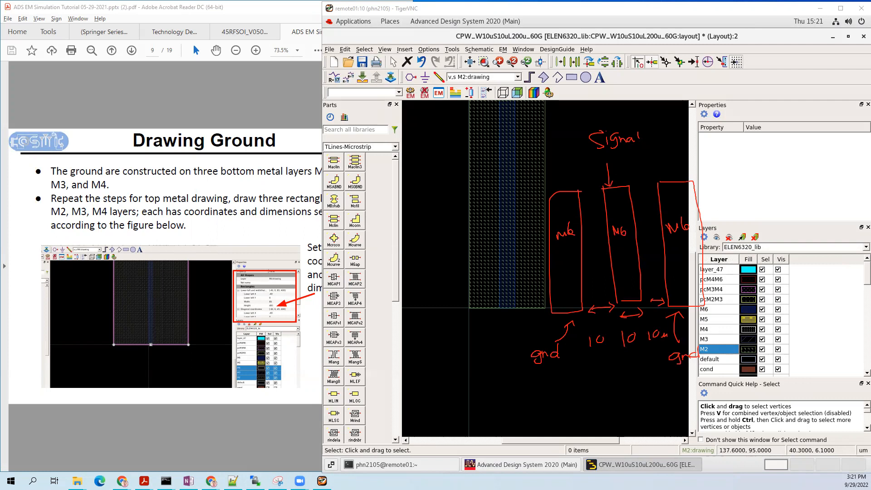
left_click(617, 171)
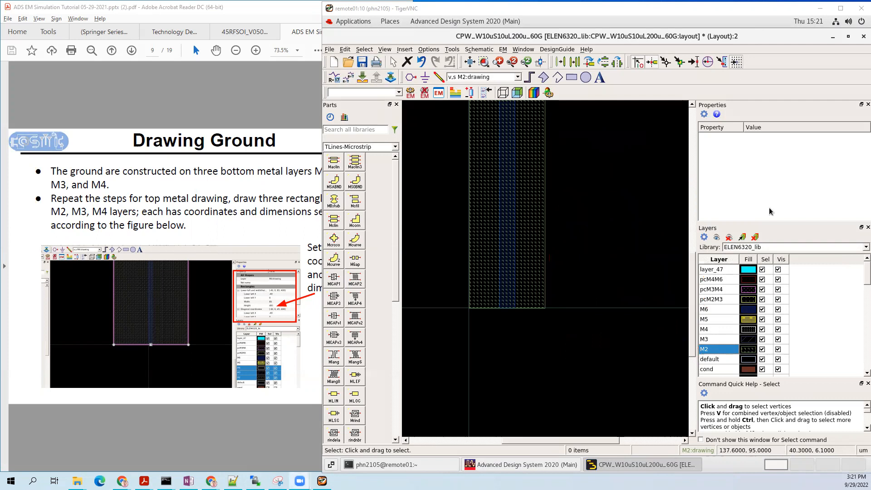
Step: Set the M2 ground rectangle's width to 70 µm and deselect it
left_click(519, 269)
left_click(597, 262)
left_click(541, 263)
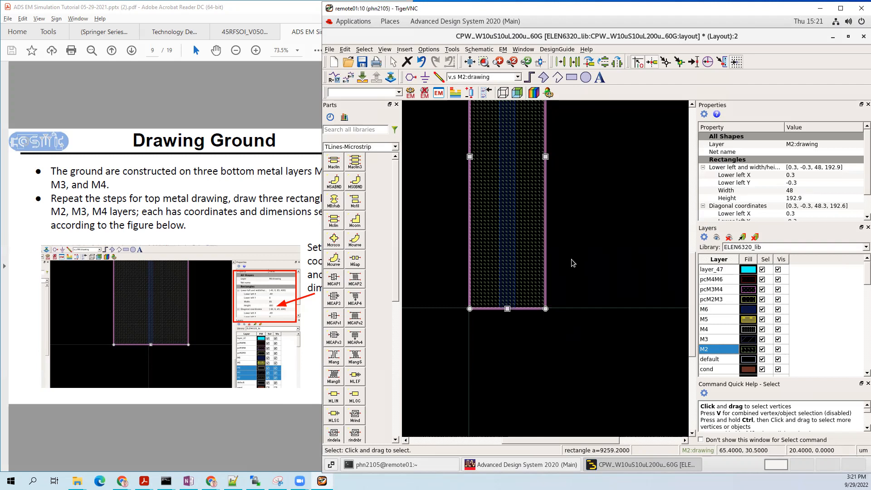
left_click_drag(572, 260, 567, 264)
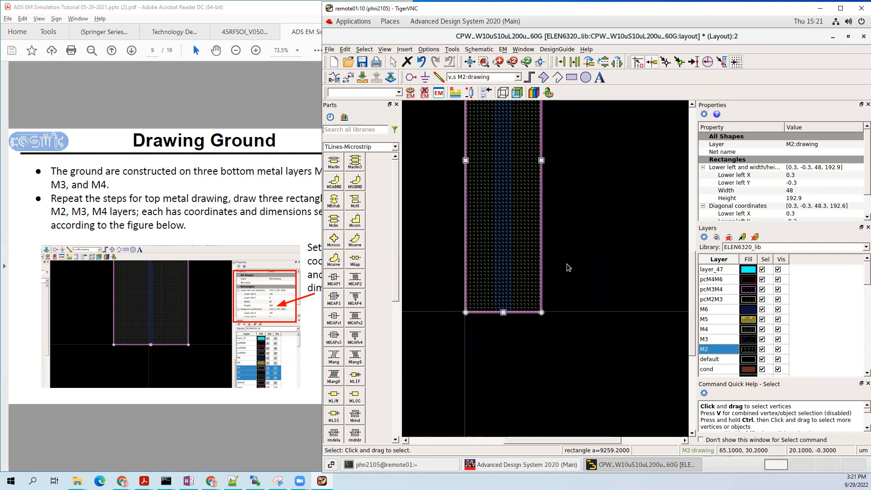
scroll(791, 208, "down", 1)
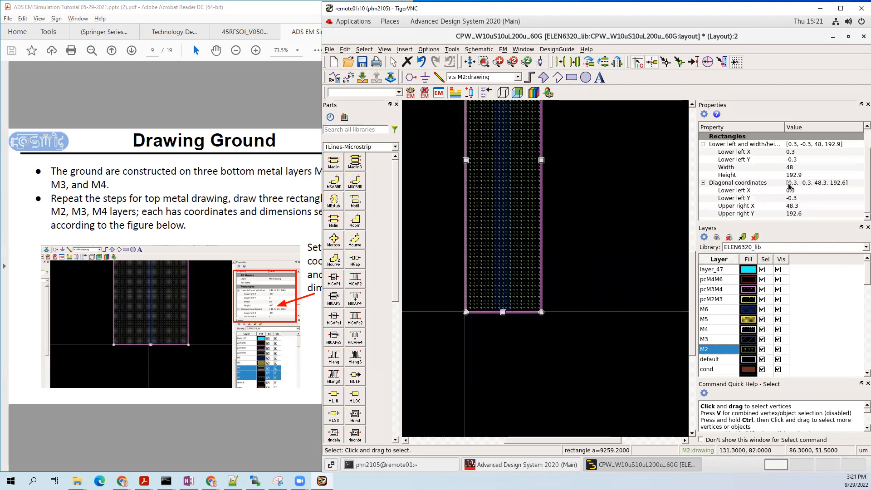
left_click(794, 167)
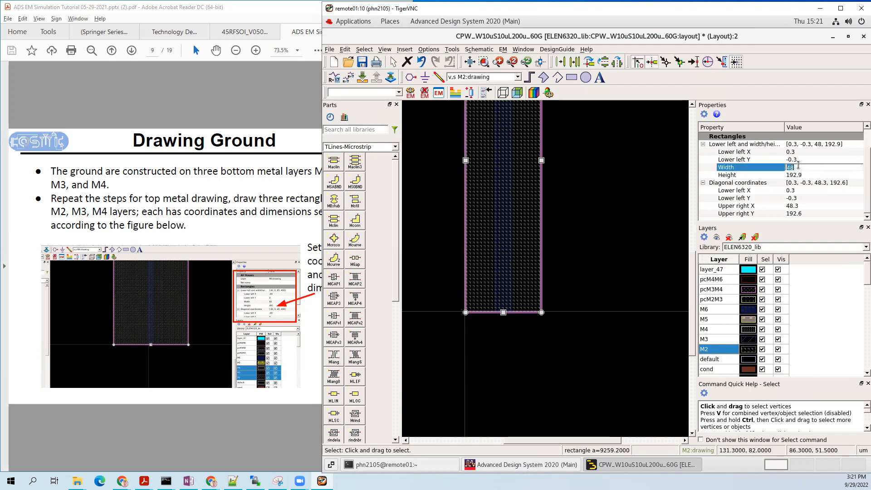
type("70")
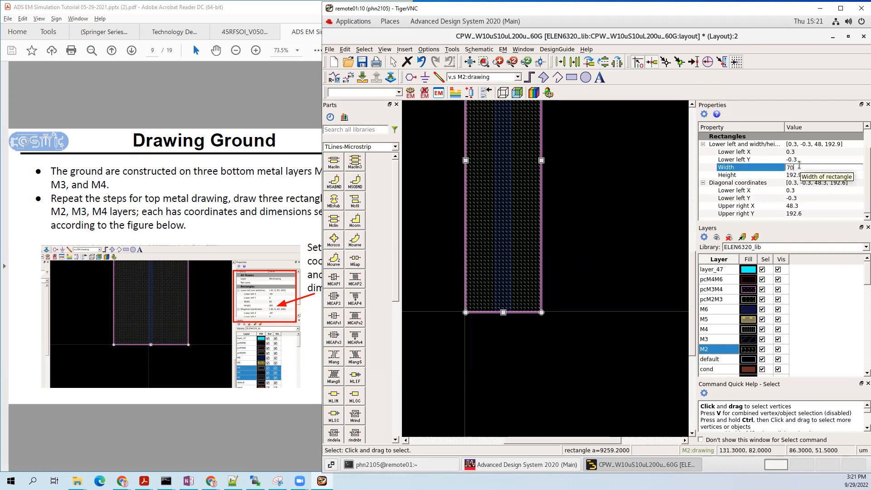
key("Return")
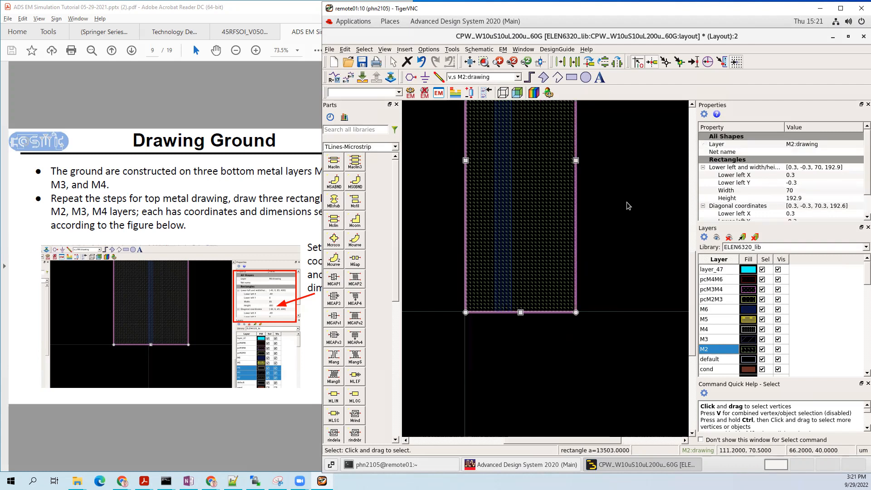
scroll(620, 196, "down", 4)
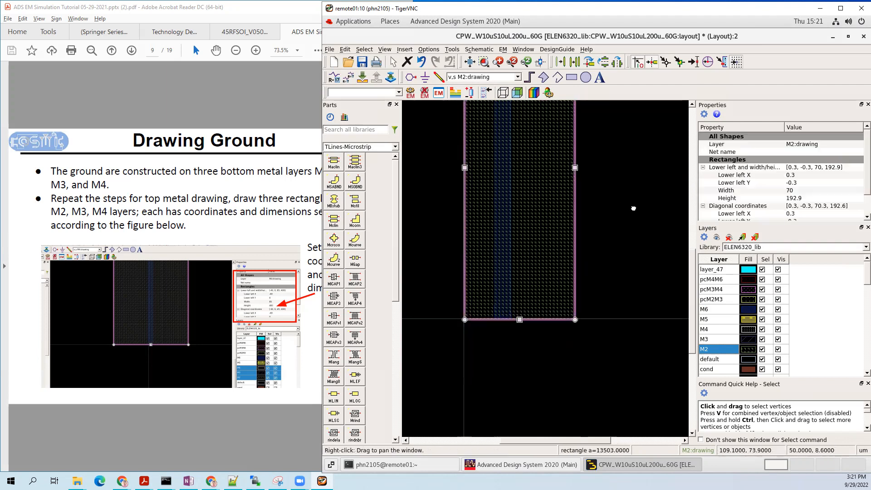
left_click(623, 271)
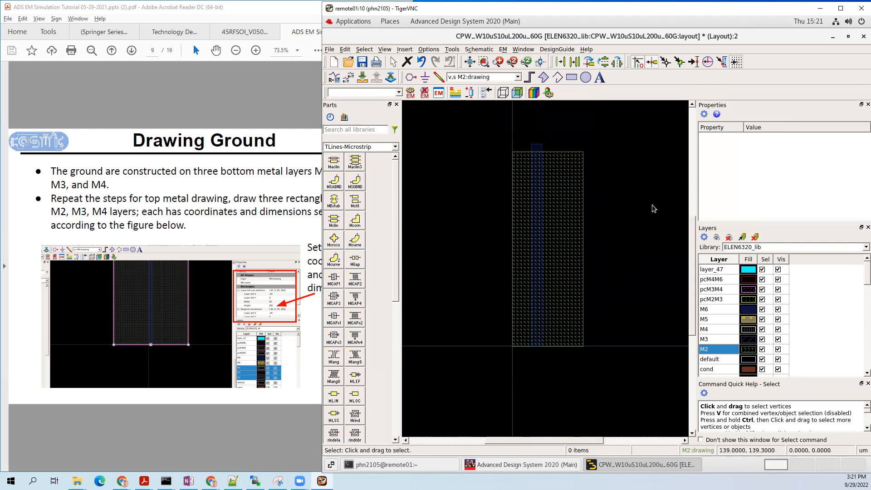
Step: Move the M6 strip along the x-axis toward the middle of the M2 rectangle, to a lower left X of about 32 µm
left_click(540, 135)
left_click_drag(540, 133, 553, 134)
left_click(589, 118)
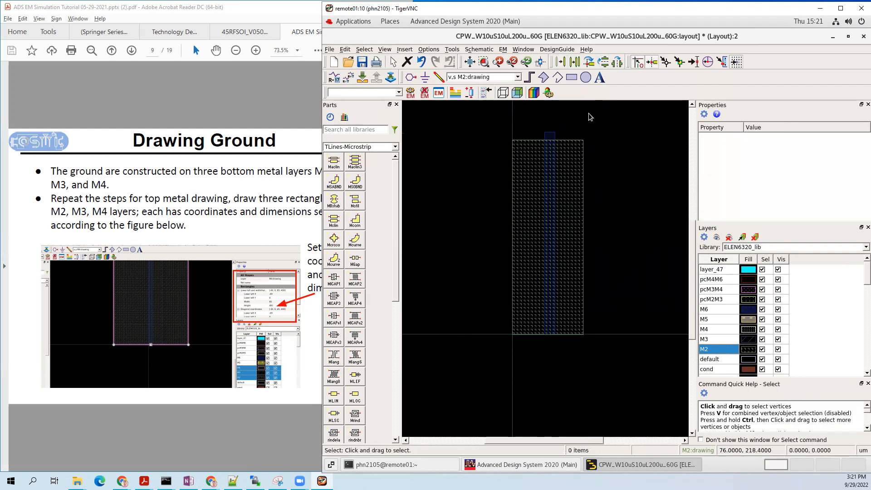
left_click(185, 181)
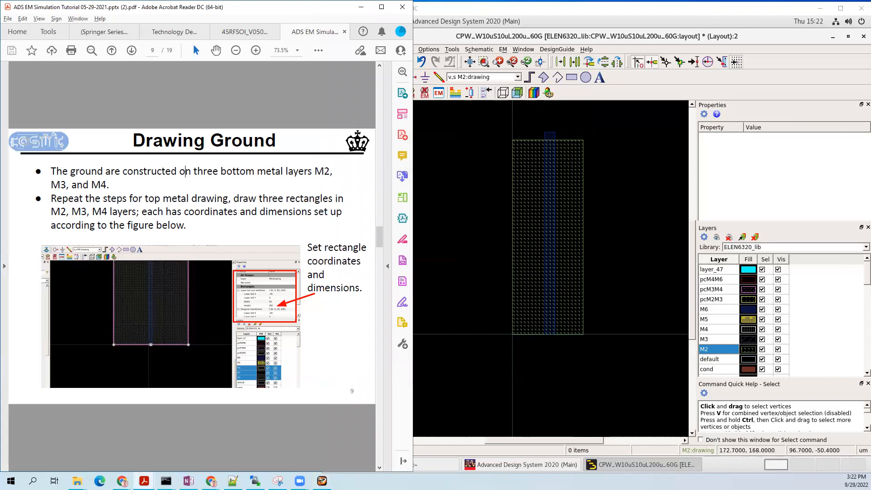
mouse_move(642, 143)
left_mouse_down()
mouse_move(654, 295)
mouse_move(619, 200)
mouse_move(642, 142)
mouse_move(675, 305)
mouse_move(672, 144)
mouse_move(701, 297)
mouse_move(730, 245)
mouse_move(725, 141)
mouse_move(700, 145)
left_mouse_up()
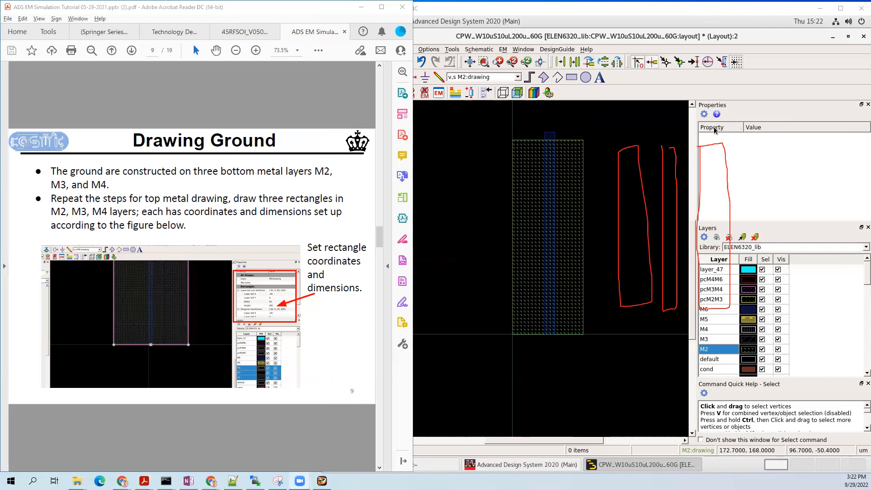
left_click(773, 38)
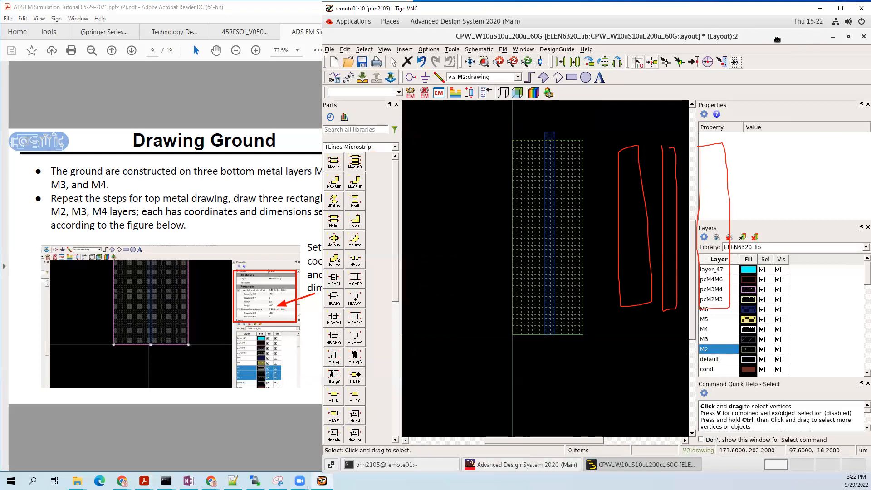
left_click_drag(526, 40, 672, 42)
left_click_drag(814, 41, 679, 45)
left_click(758, 45)
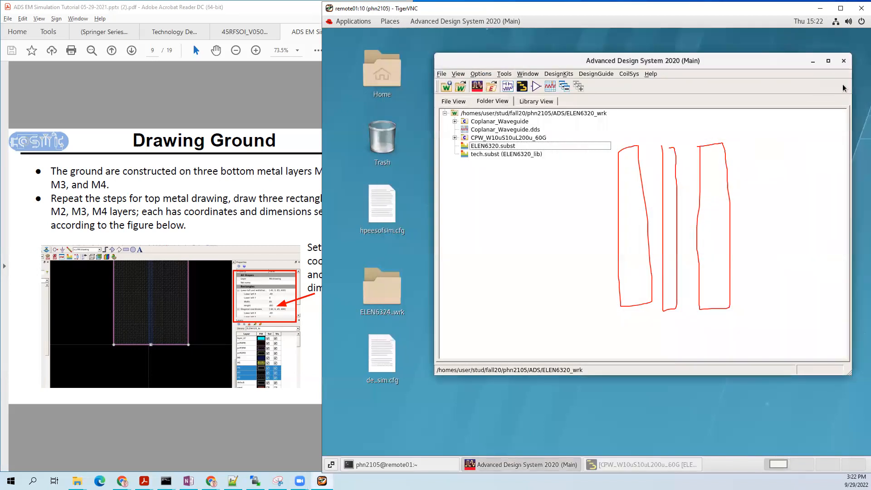
left_click(813, 61)
left_click(782, 102)
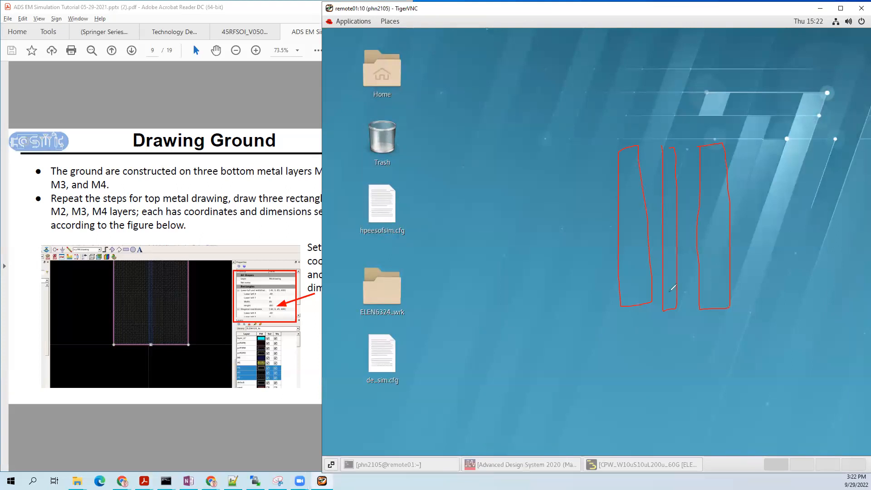
left_click_drag(664, 148, 672, 126)
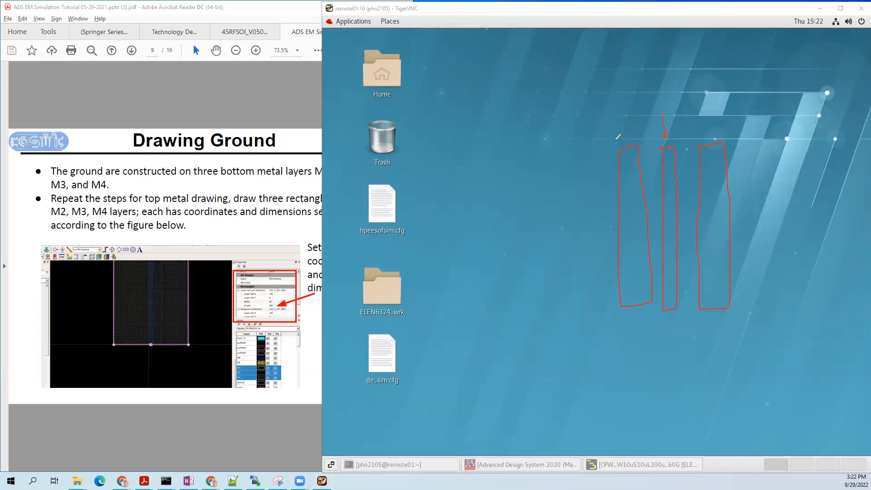
left_click_drag(612, 115, 624, 111)
mouse_move(707, 127)
left_mouse_down()
mouse_move(711, 136)
mouse_move(714, 117)
mouse_move(736, 104)
left_mouse_up()
left_click_drag(664, 208, 679, 206)
mouse_move(709, 202)
left_mouse_down()
mouse_move(712, 209)
mouse_move(713, 200)
left_mouse_up()
left_click_drag(631, 218, 639, 213)
mouse_move(670, 345)
left_mouse_down()
mouse_move(680, 362)
mouse_move(693, 343)
mouse_move(625, 409)
mouse_move(626, 336)
left_mouse_up()
mouse_move(710, 346)
left_mouse_down()
mouse_move(716, 393)
mouse_move(743, 399)
mouse_move(733, 334)
mouse_move(710, 347)
left_mouse_up()
mouse_move(652, 379)
left_mouse_down()
mouse_move(715, 396)
mouse_move(659, 407)
left_mouse_up()
left_click_drag(678, 327, 682, 334)
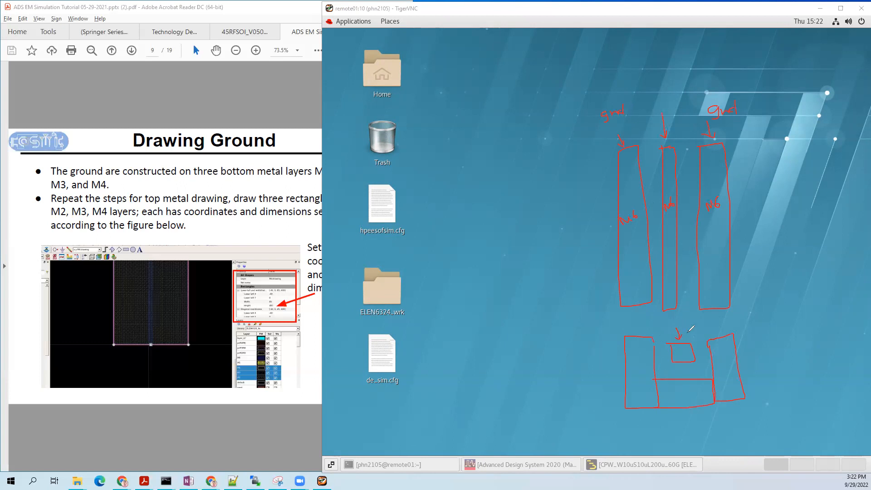
mouse_move(600, 352)
left_mouse_down()
mouse_move(619, 351)
mouse_move(567, 346)
mouse_move(586, 340)
left_mouse_up()
left_click_drag(590, 338, 592, 332)
mouse_move(775, 344)
left_mouse_down()
mouse_move(748, 343)
mouse_move(785, 341)
mouse_move(777, 354)
mouse_move(798, 349)
left_mouse_up()
left_click_drag(806, 342, 805, 348)
mouse_move(719, 348)
left_mouse_down()
mouse_move(731, 341)
mouse_move(735, 371)
mouse_move(722, 360)
mouse_move(732, 363)
left_mouse_up()
left_click_drag(667, 399, 716, 386)
left_click_drag(652, 378, 627, 378)
mouse_move(704, 377)
left_mouse_down()
mouse_move(741, 376)
mouse_move(746, 398)
mouse_move(624, 401)
left_mouse_up()
left_click_drag(755, 161, 763, 161)
left_click_drag(766, 160, 794, 169)
mouse_move(811, 164)
left_mouse_down()
mouse_move(816, 180)
mouse_move(814, 141)
mouse_move(842, 135)
mouse_move(824, 160)
mouse_move(846, 160)
mouse_move(841, 182)
left_mouse_up()
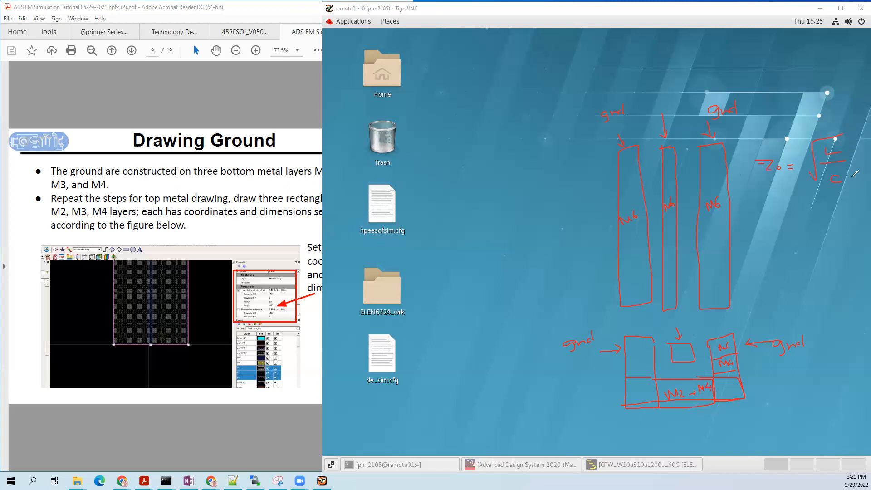
left_click_drag(847, 210, 849, 195)
mouse_move(772, 177)
left_mouse_down()
mouse_move(779, 191)
mouse_move(767, 216)
mouse_move(810, 208)
left_mouse_up()
left_click(768, 211)
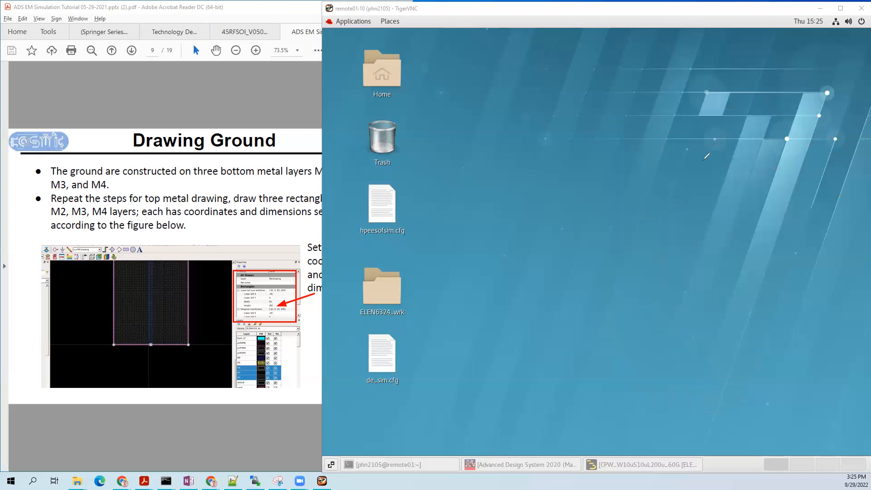
left_click(741, 159)
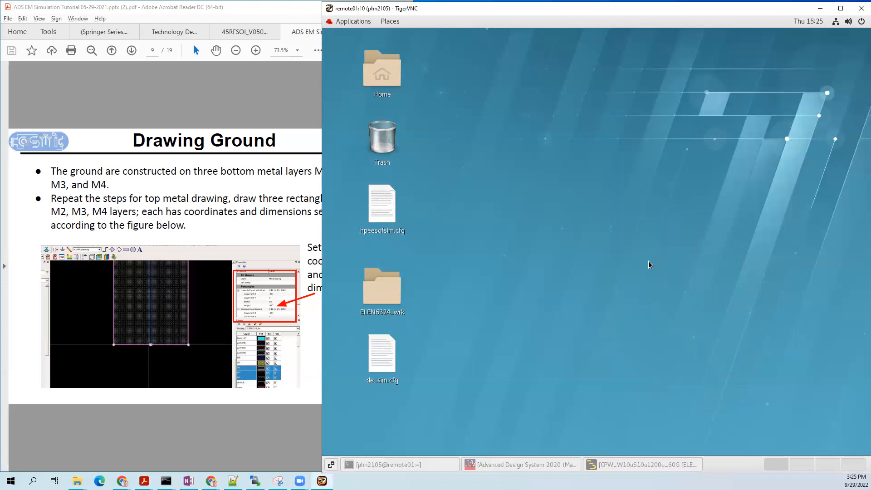
Step: Bring back the CPW_W10uS10uL200u_60G layout window and set the M2 rectangle's height to 200 µm
left_click(643, 464)
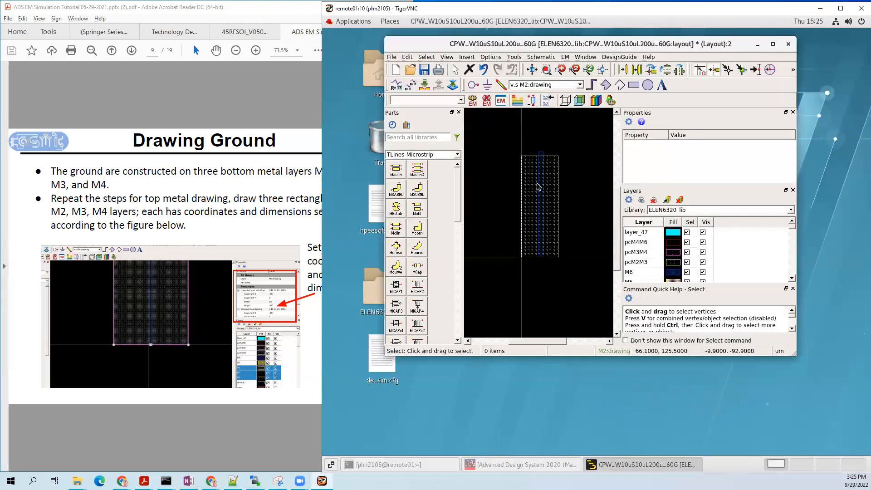
left_click(557, 183)
scroll(722, 169, "down", 3)
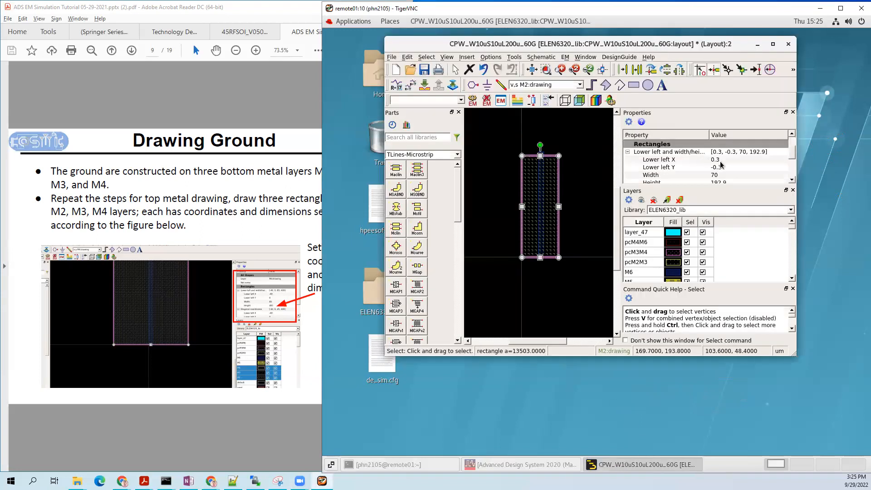
left_click(725, 159)
type("200")
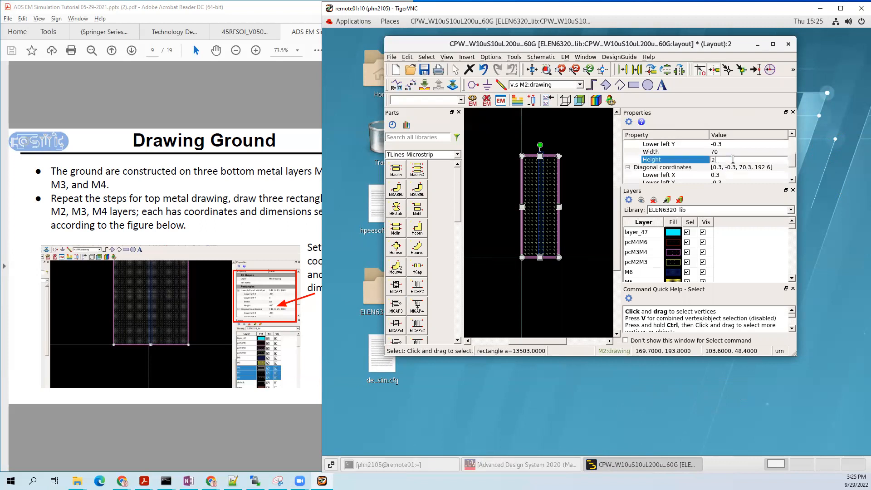
key("Return")
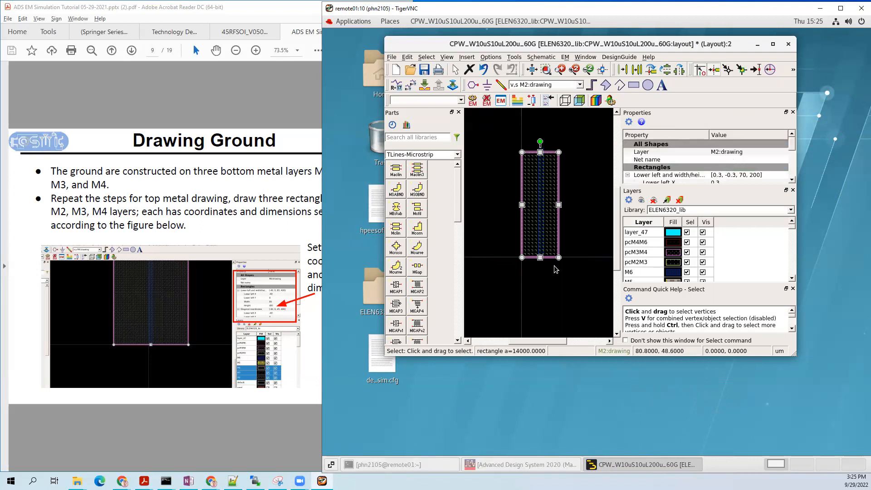
Step: Enlarge the layout window to fill the remote desktop and deselect the M2 rectangle
left_click(552, 266)
left_click(529, 260)
left_click_drag(797, 356, 867, 457)
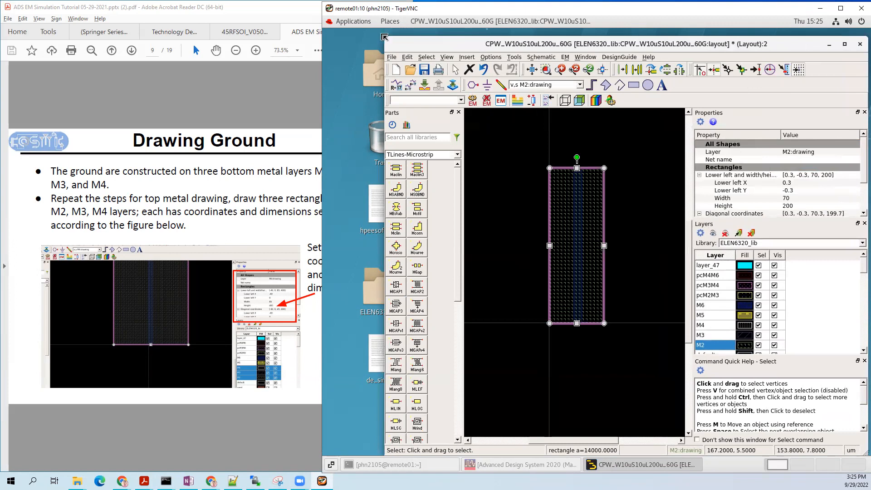
left_click_drag(385, 39, 331, 31)
left_click(606, 132)
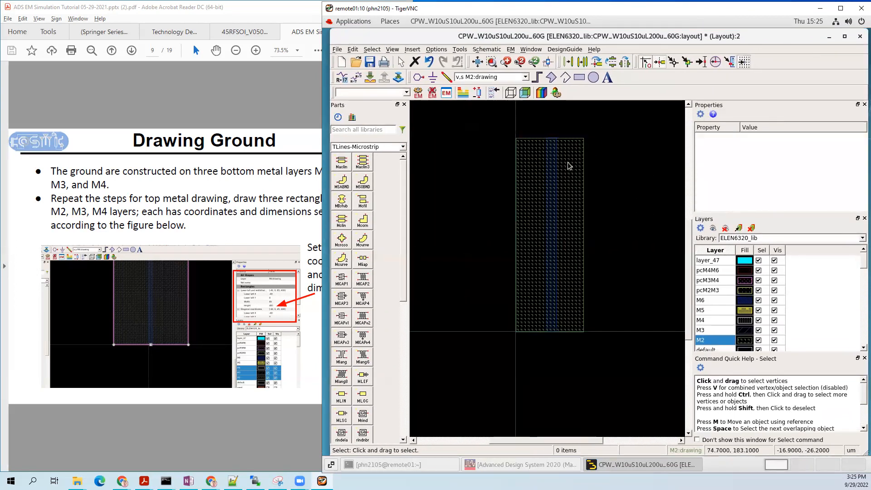
Step: Set the M6 signal strip's lower left X to 30 µm
left_click(553, 172)
scroll(614, 301, "up", 1)
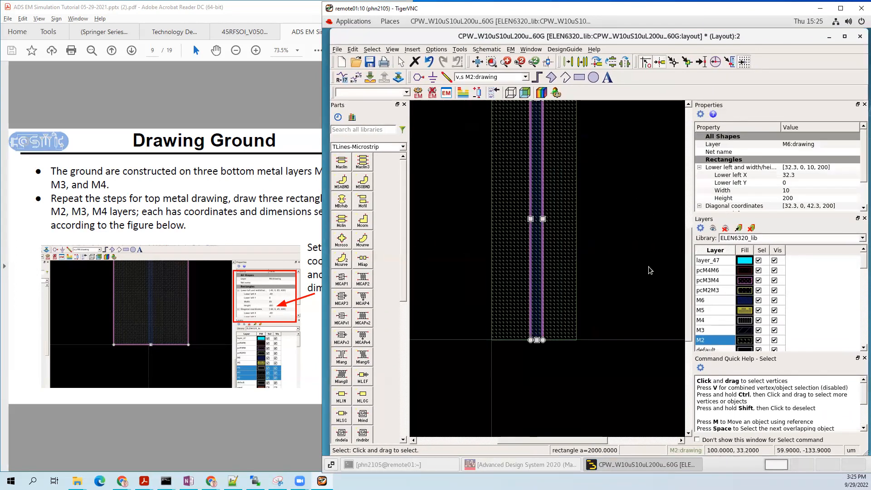
left_click(801, 176)
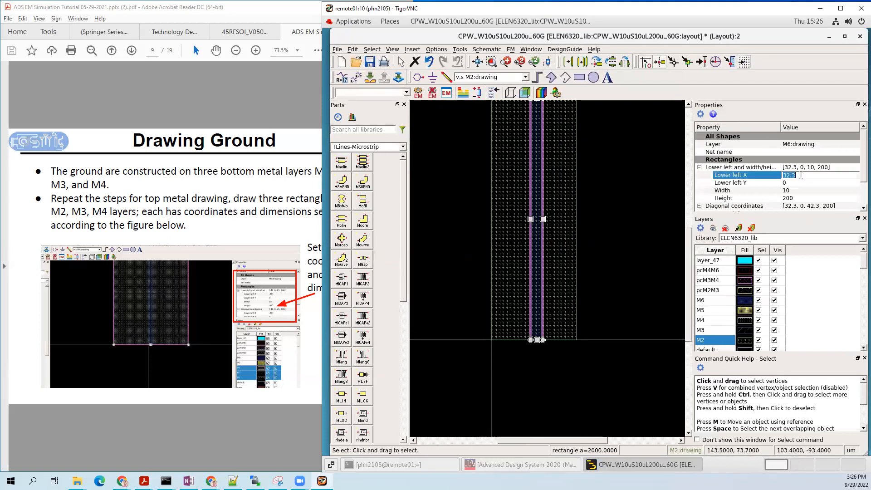
type("30")
key("Return")
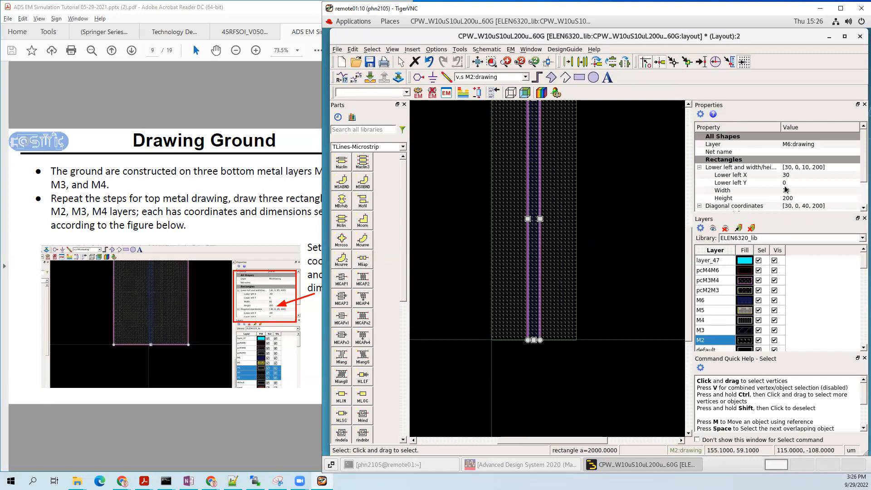
Step: Set the M2 rectangle's lower left X and lower left Y both to 0, and deselect it
left_click(614, 248)
left_click(799, 183)
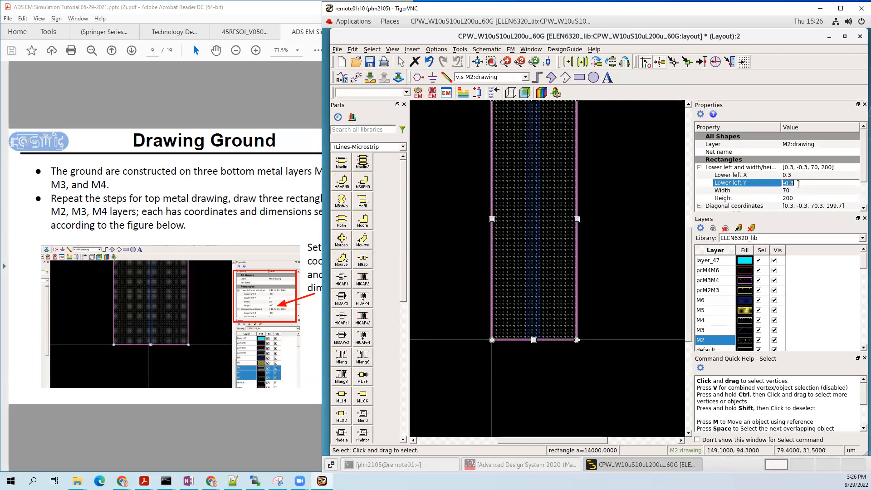
type("0")
left_click(804, 176)
type("0")
key("Return")
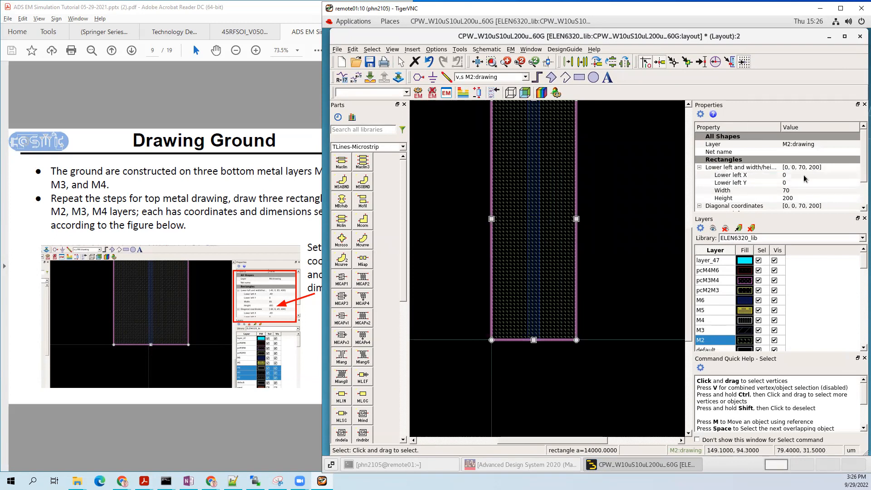
left_click(646, 217)
scroll(636, 211, "down", 1)
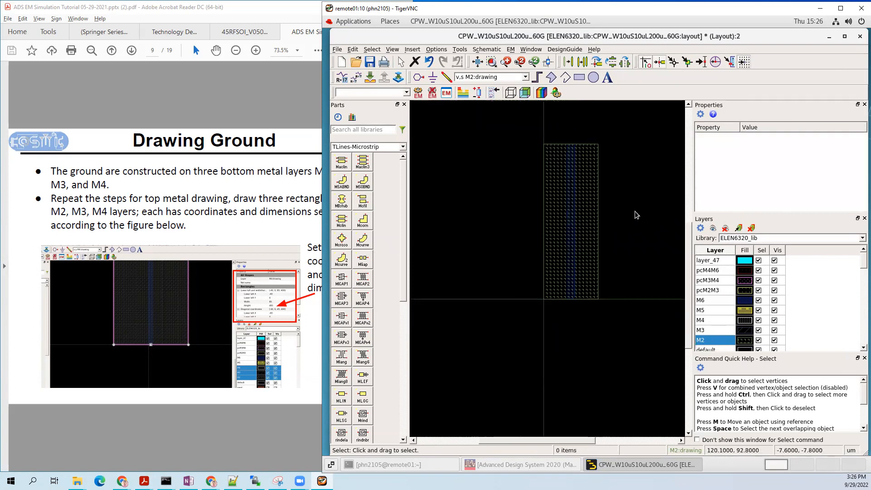
Step: Check the M2 ground rectangle's coordinates, advance the tutorial PDF to the Drawing Ground Vias page, and return to the layout with nothing selected
scroll(582, 215, "up", 1)
left_click(580, 215)
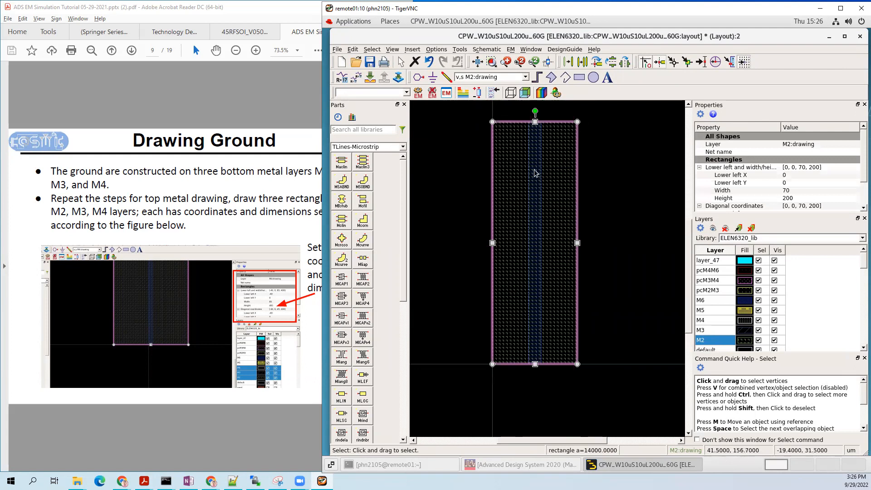
left_click(221, 194)
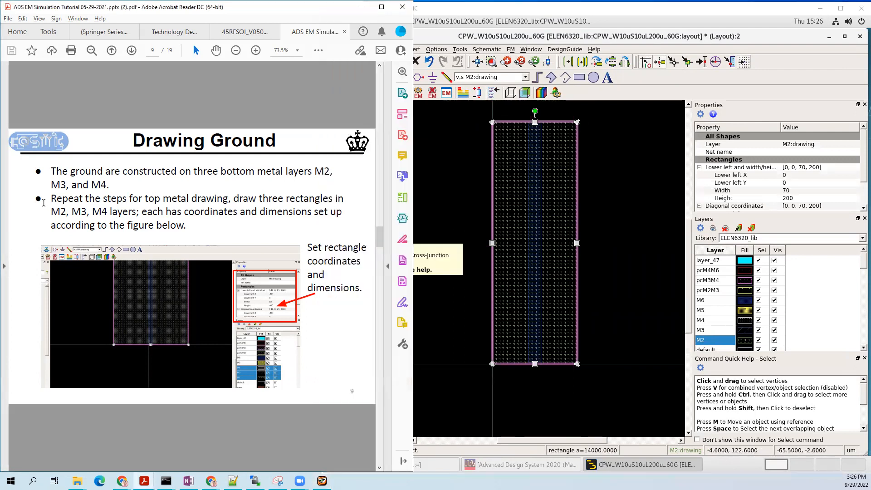
scroll(103, 200, "down", 1)
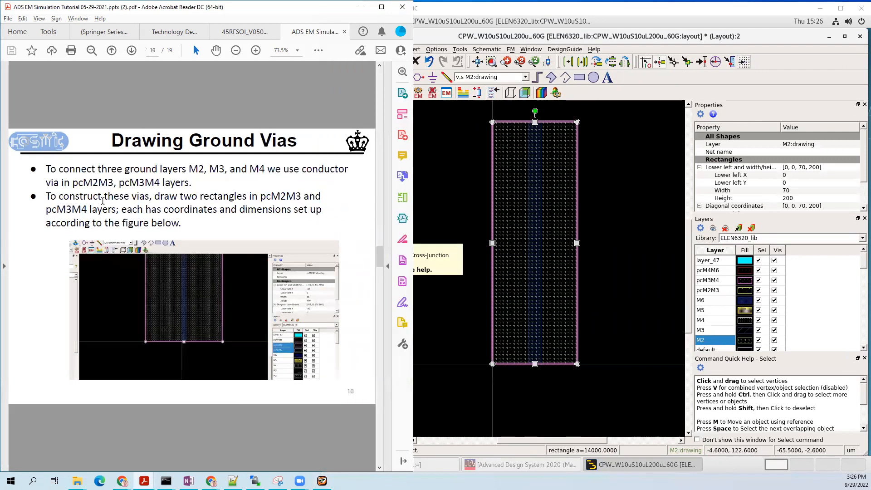
left_click(595, 225)
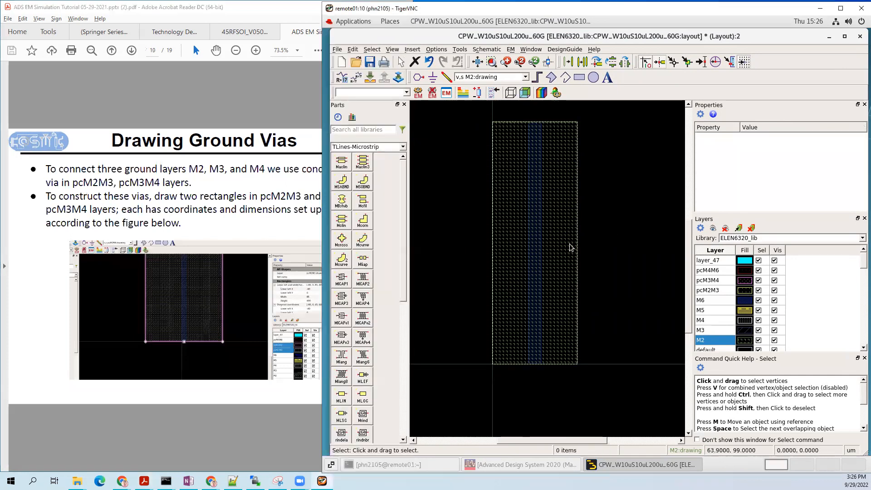
left_click(611, 253)
left_click(614, 264)
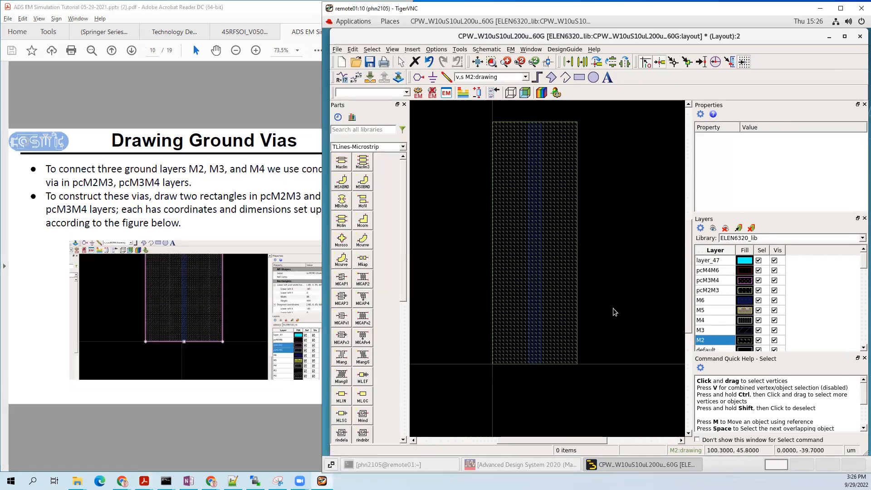
Step: Copy the M2 ground rectangle and paste two copies beside it, with lower left X at about 87 µm and 174 µm
left_click(563, 301)
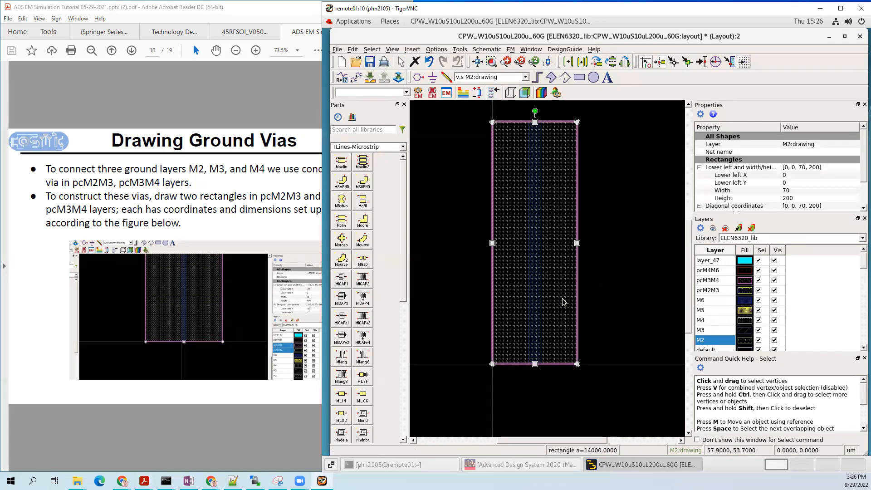
key("ctrl+c")
key("ctrl+v")
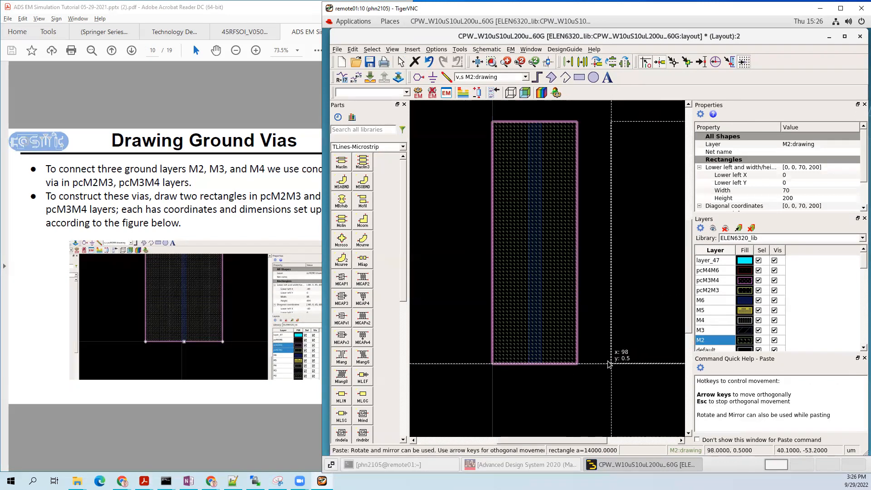
left_click(631, 303)
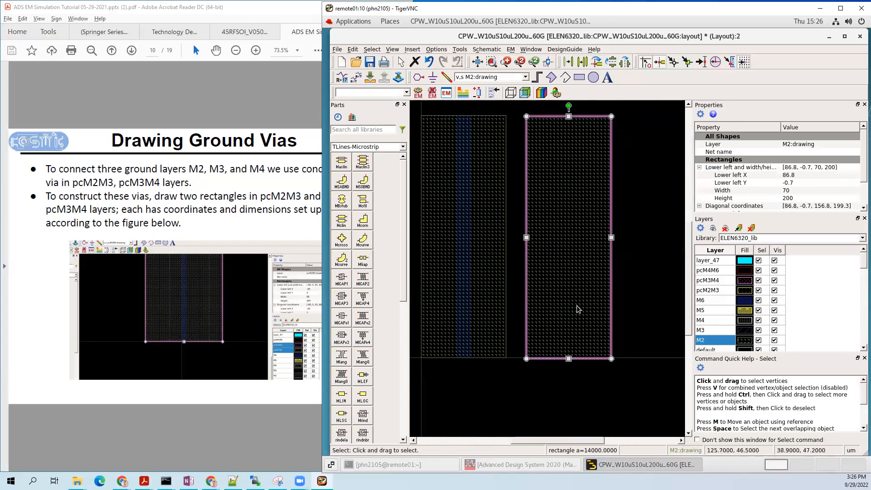
key("ctrl+v")
left_click(640, 357)
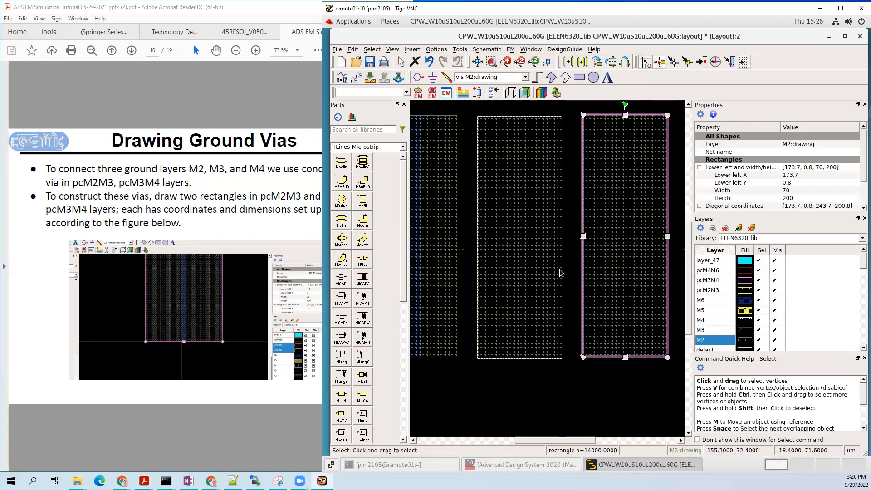
Step: Change the layer of the middle rectangle copy to M3:drawing
left_click(542, 241)
scroll(542, 240, "down", 1)
left_click(794, 144)
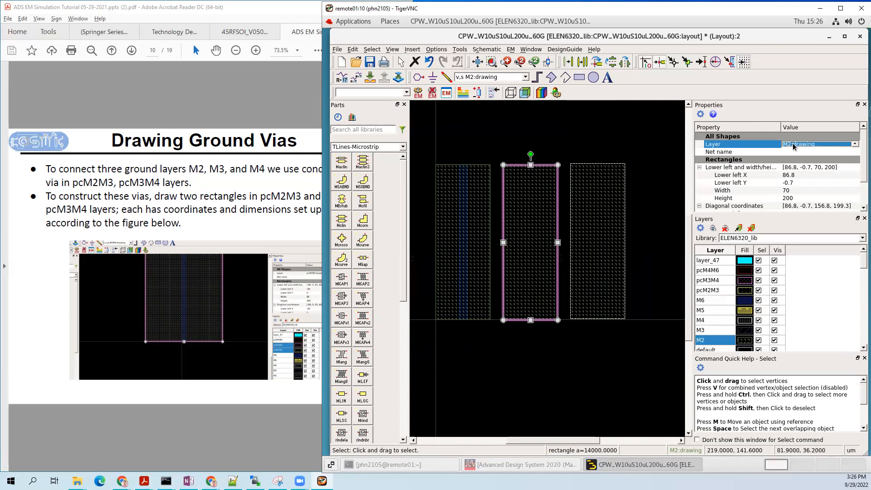
left_click(795, 145)
left_click(800, 199)
Step: Change the layer of the rightmost rectangle copy to M4:drawing and deselect it
left_click(603, 182)
left_click(801, 144)
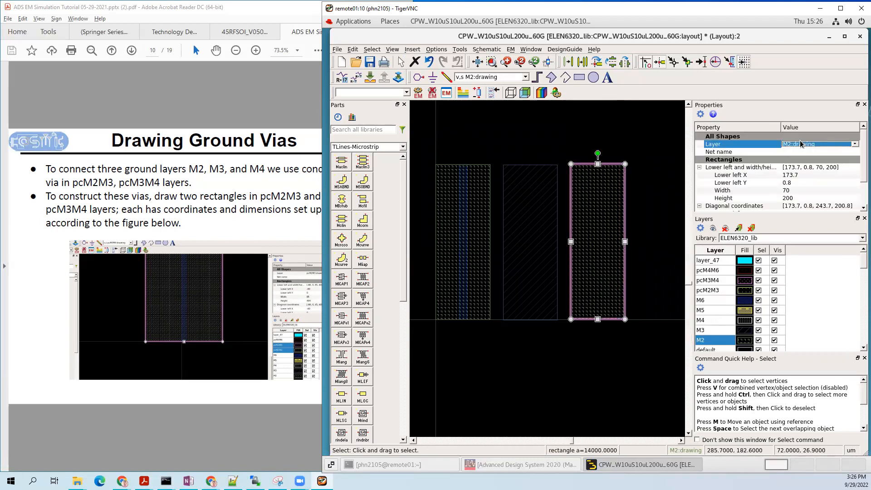
left_click(801, 144)
left_click(798, 191)
left_click(637, 287)
left_click(606, 282)
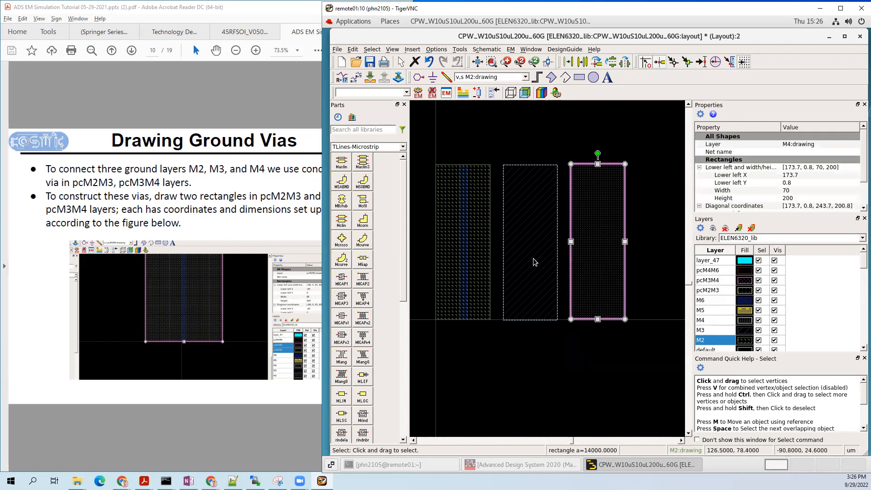
left_click(533, 258, "ctrl")
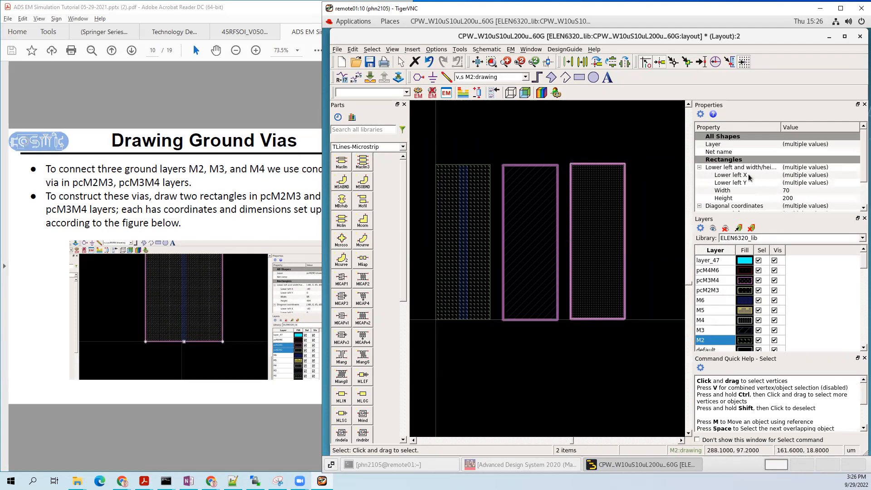
left_click(651, 177)
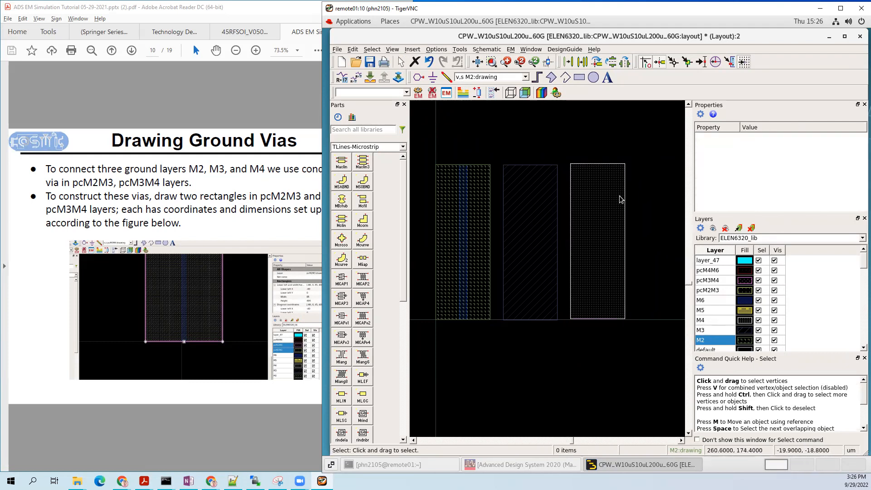
left_click(578, 195)
Step: Select the M3 and M4 rectangles together, set their lower left X and lower left Y to 0, and deselect them
left_click_drag(643, 144, 504, 341)
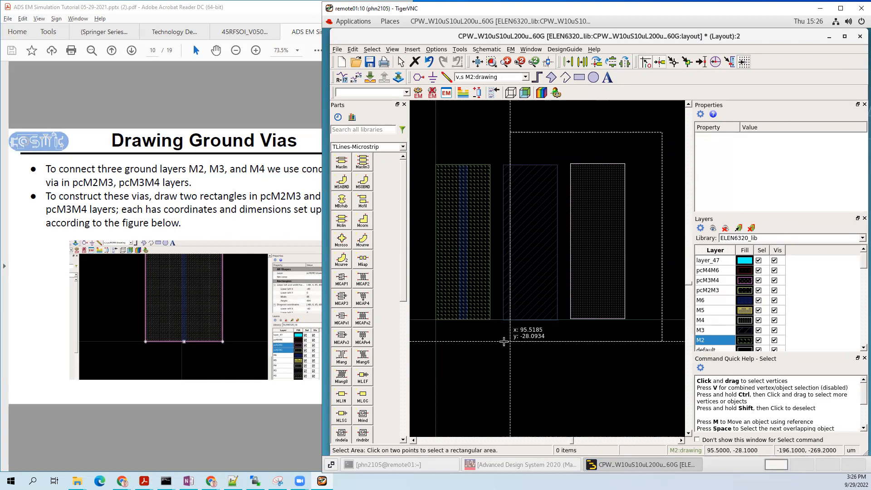
left_click(503, 341)
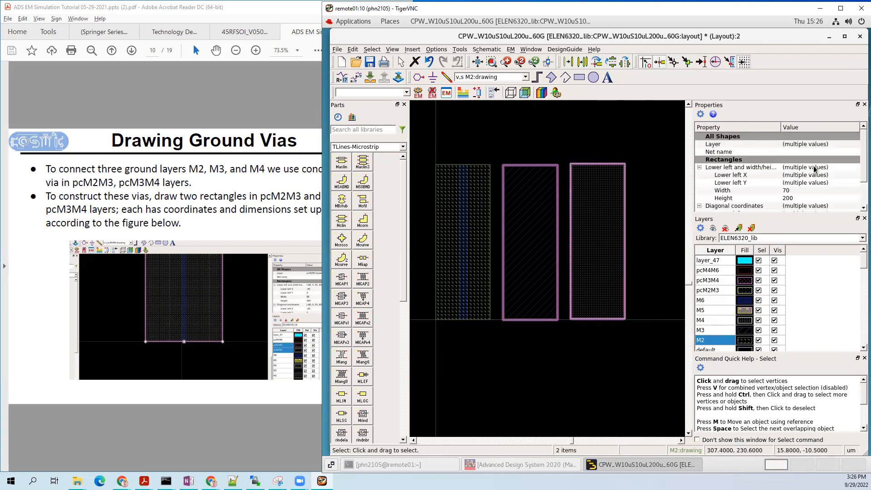
left_click(800, 177)
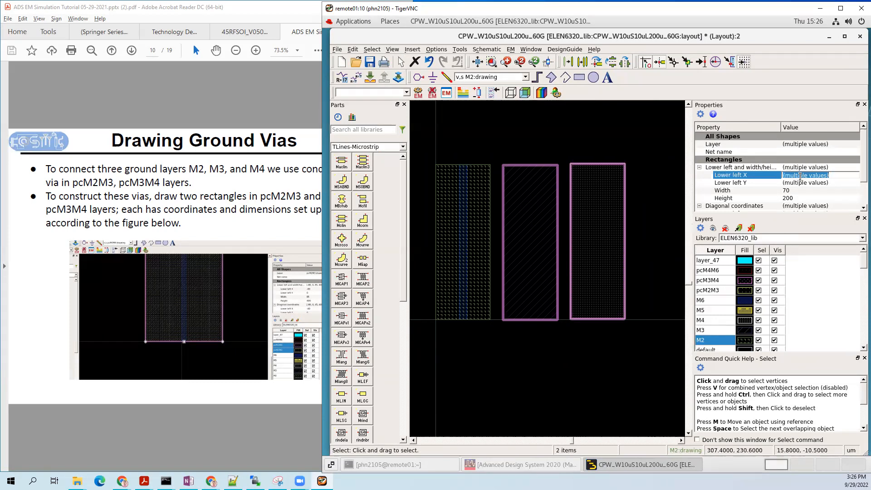
type("0")
key("Return")
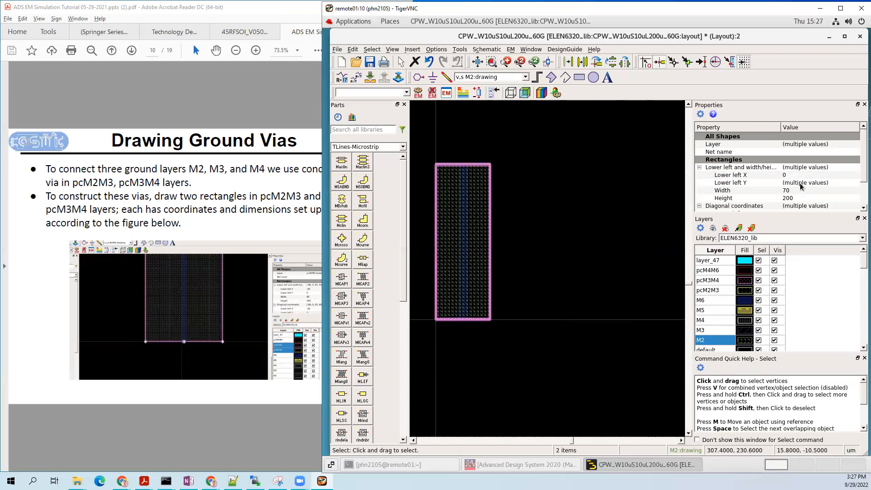
left_click(801, 183)
type("0")
key("Return")
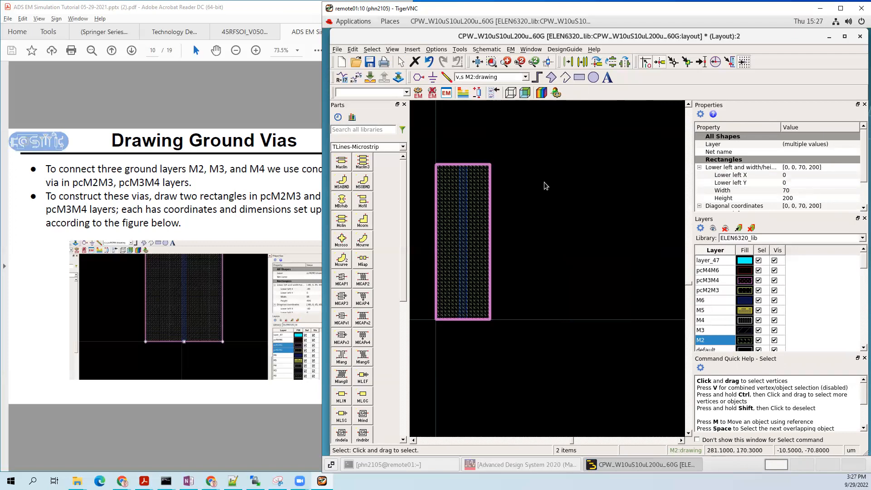
left_click(542, 185)
Step: Review the tutorial's Drawing Ground Vias instructions for the pcM2M3 and pcM3M4 layers and return to the layout
left_click_drag(532, 195, 557, 172)
left_click(286, 182)
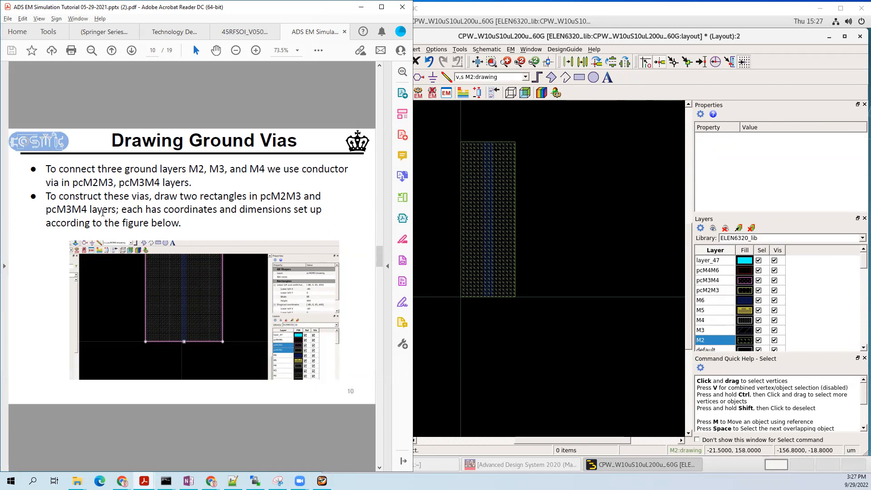
left_click(495, 194)
left_click_drag(557, 188, 570, 181)
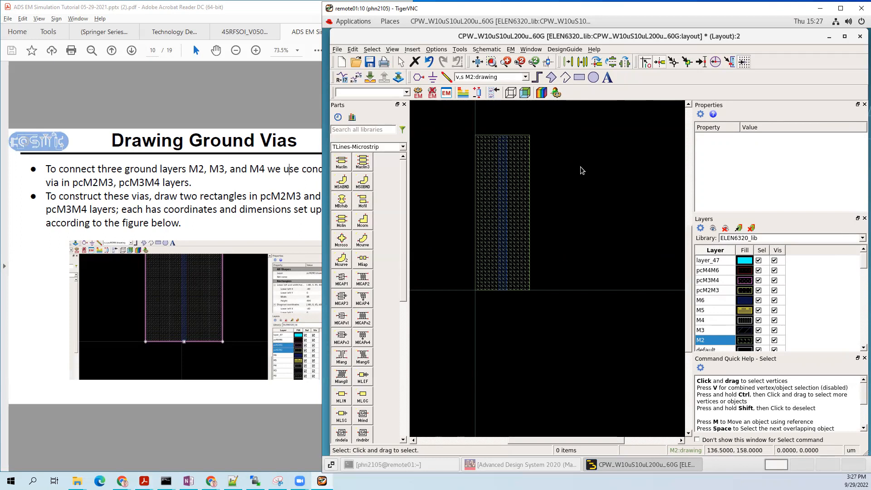
Step: Draw a 20 by 200 µm rectangle on the pcM2M3 layer from the origin along the left side of the ground
left_click(716, 291)
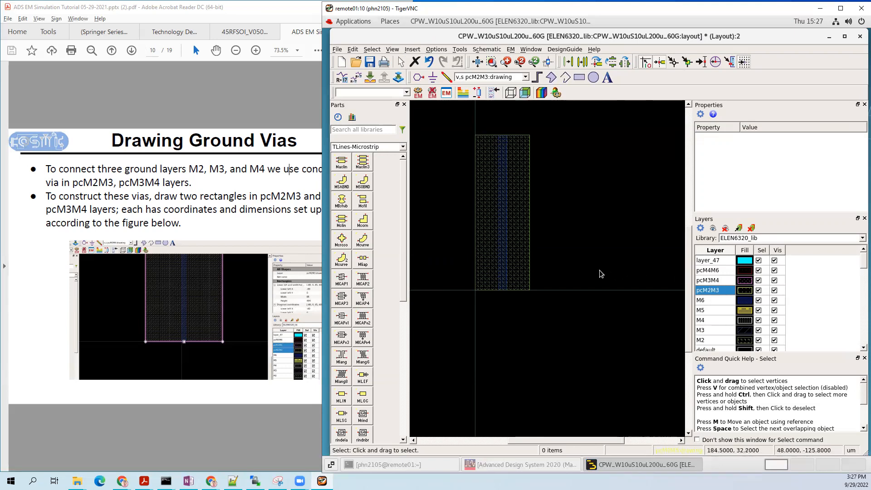
key("r")
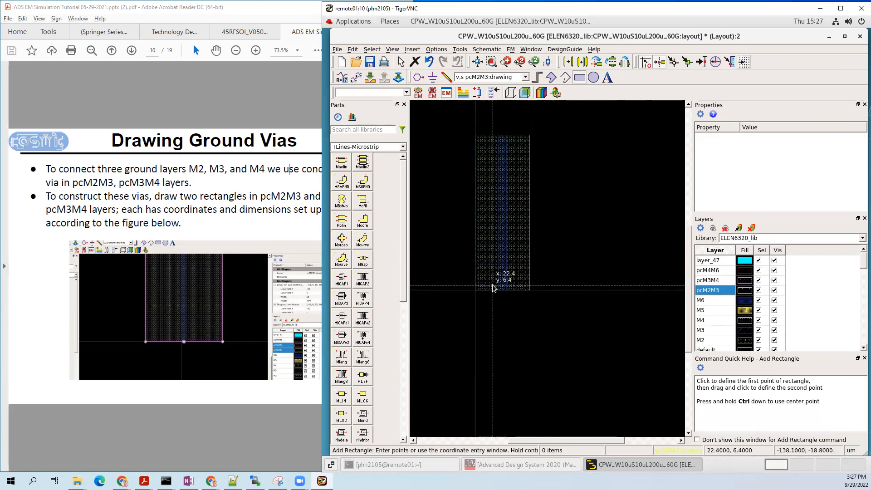
scroll(461, 297, "up", 5)
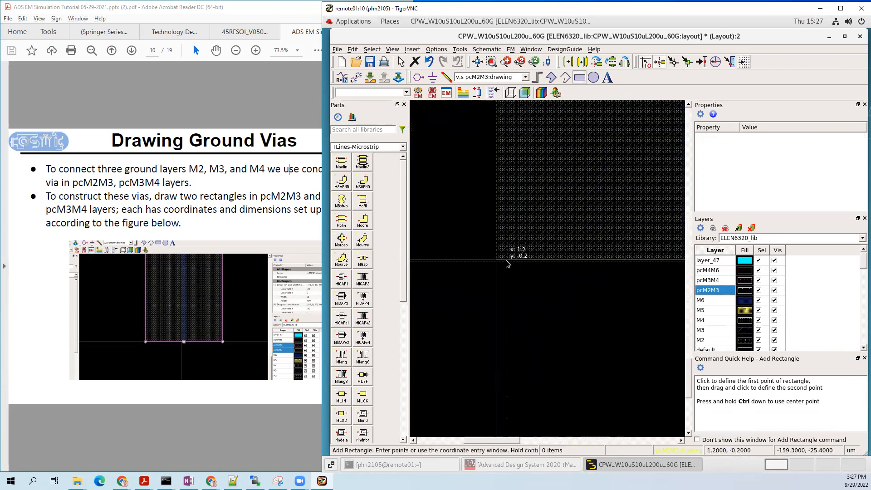
left_click(496, 259)
scroll(557, 217, "down", 3)
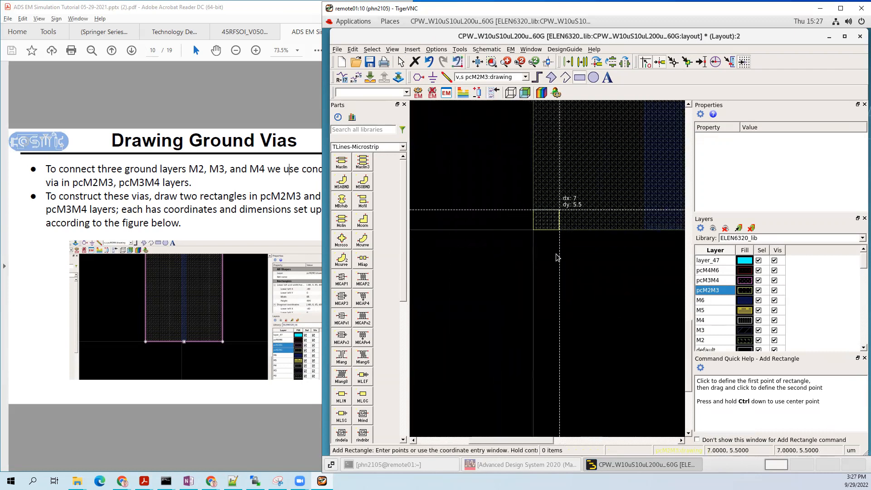
scroll(561, 204, "up", 2)
scroll(561, 173, "up", 3)
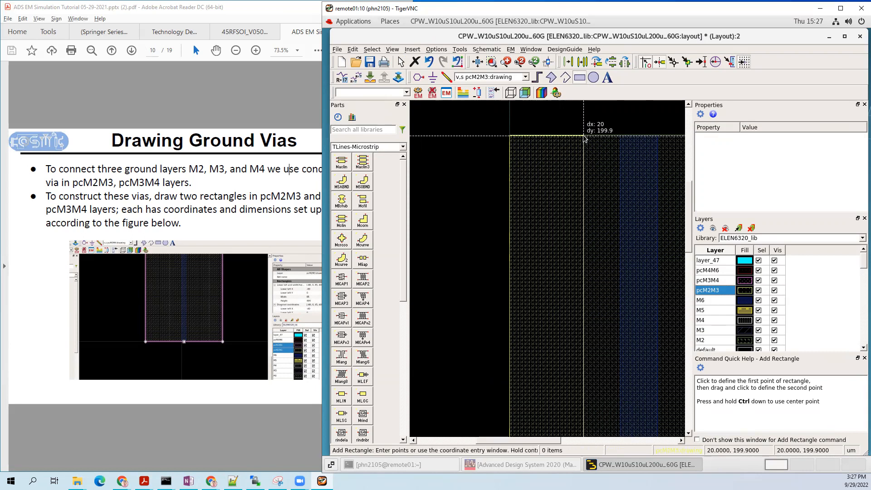
scroll(585, 138, "up", 2)
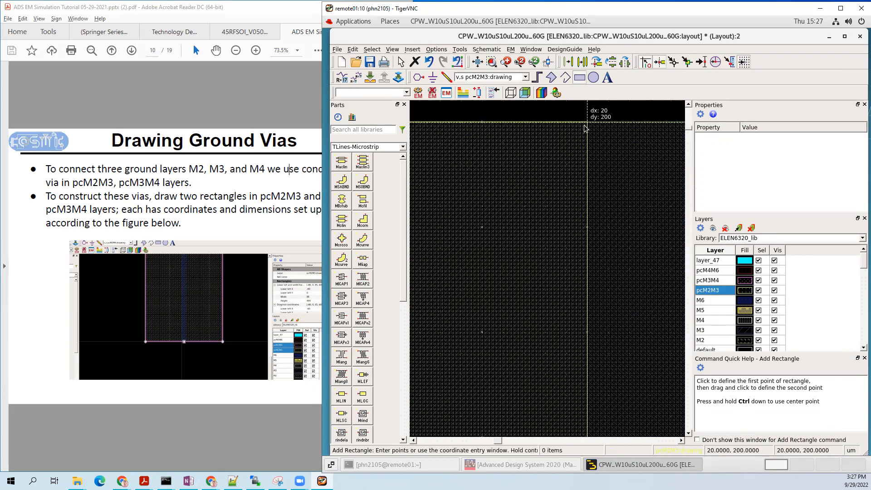
left_click(584, 128)
scroll(584, 130, "down", 2)
key("Escape")
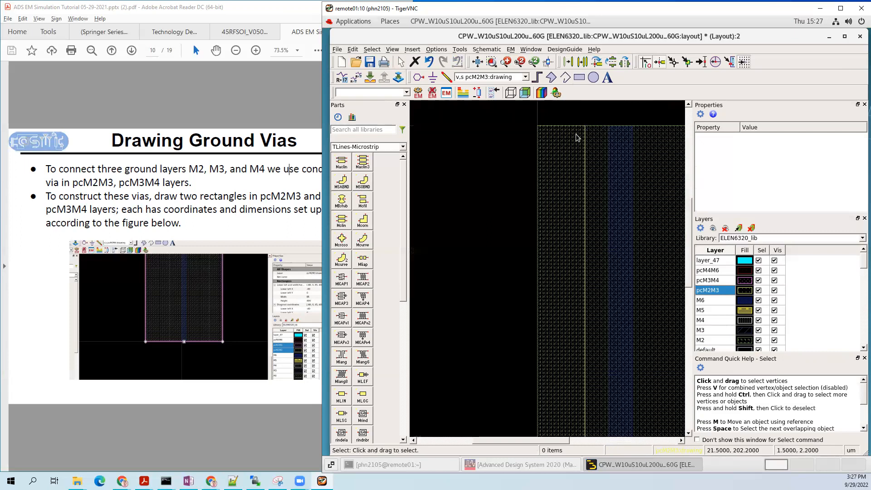
Step: Copy the pcM2M3 via rectangle and paste the copy just left of the ground, at about X -25 µm
left_click(572, 146)
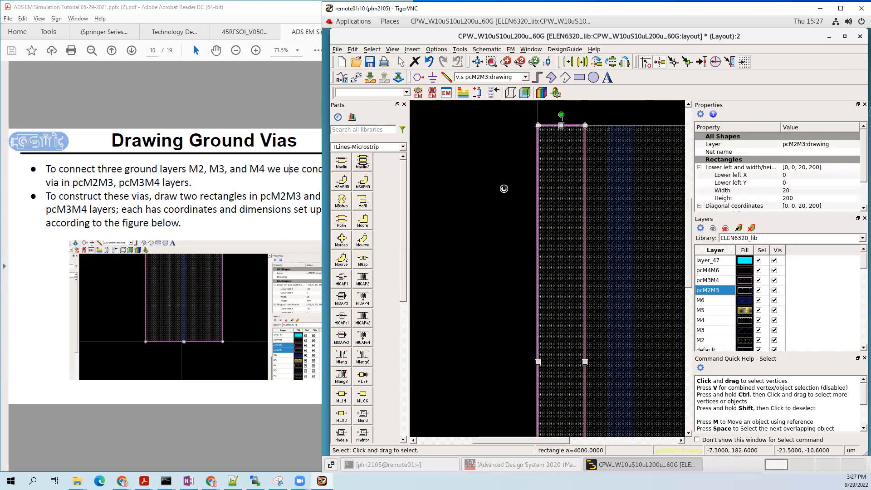
key("ctrl+c")
key("ctrl+v")
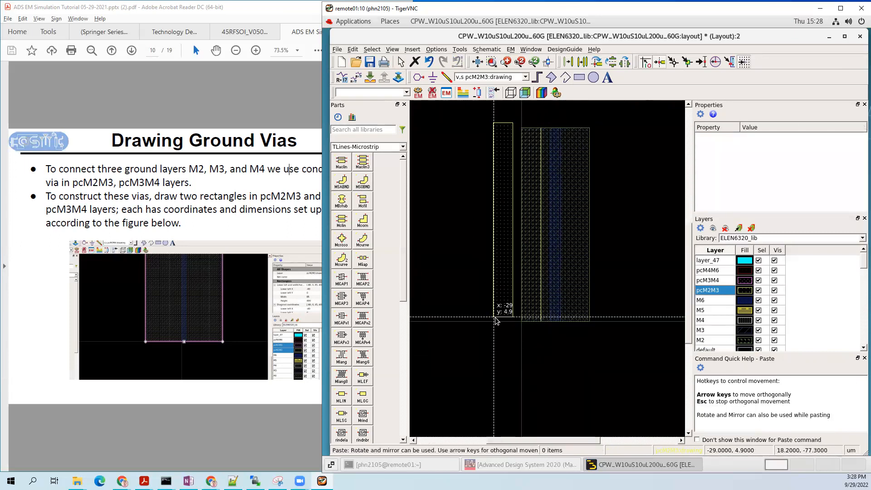
left_click(498, 322)
key("Escape")
Step: Change the layer of the pasted via rectangle to pcM3M4:drawing and deselect it
left_click(505, 290)
left_click(802, 146)
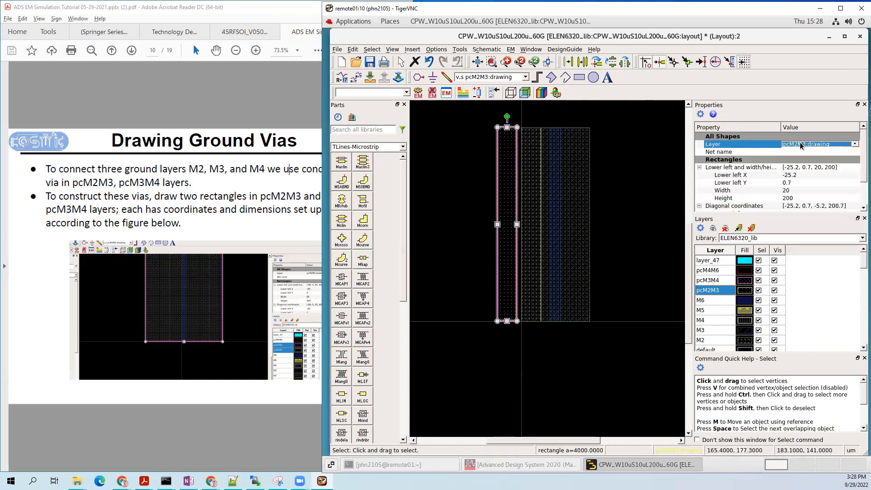
left_click(802, 145)
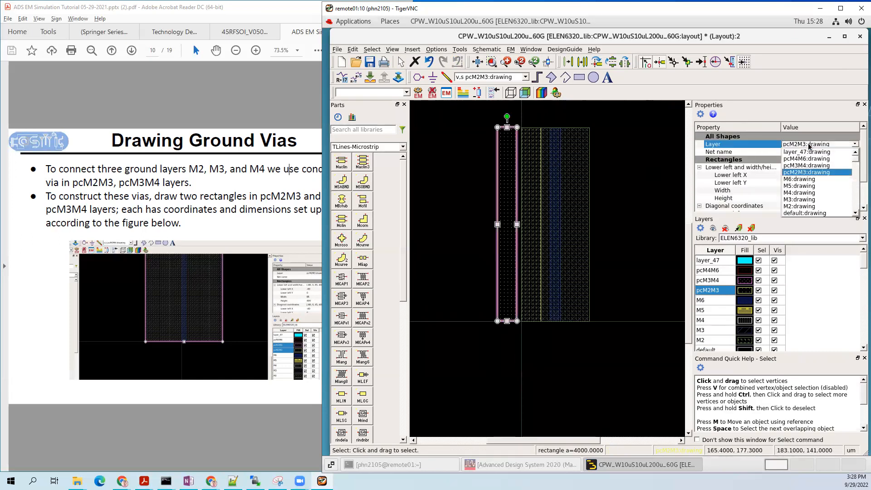
left_click(808, 165)
left_click(497, 352)
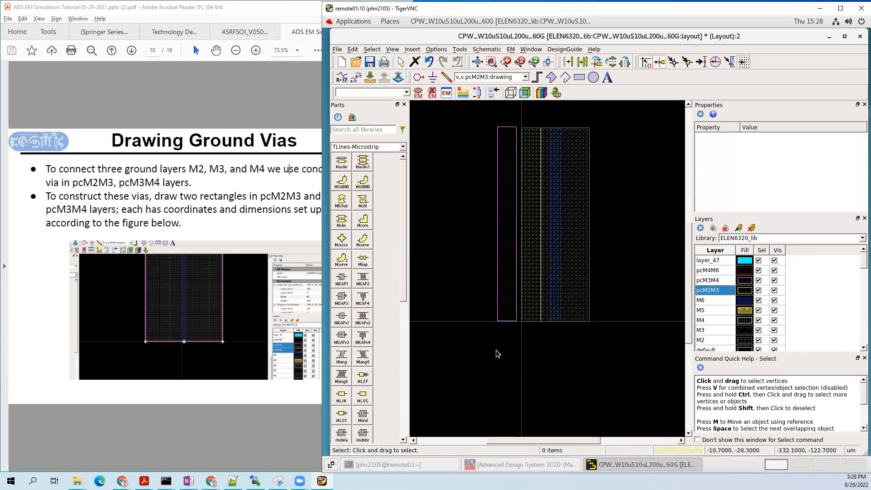
Step: Set the lower left corner of the pcM3M4 via rectangle to X 0, Y 0
left_click(497, 321)
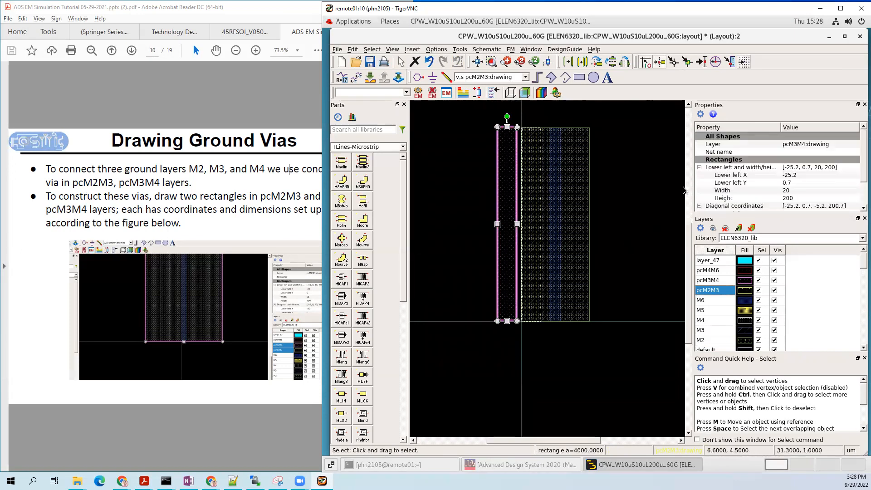
left_click(800, 175)
type("0")
left_click(800, 183)
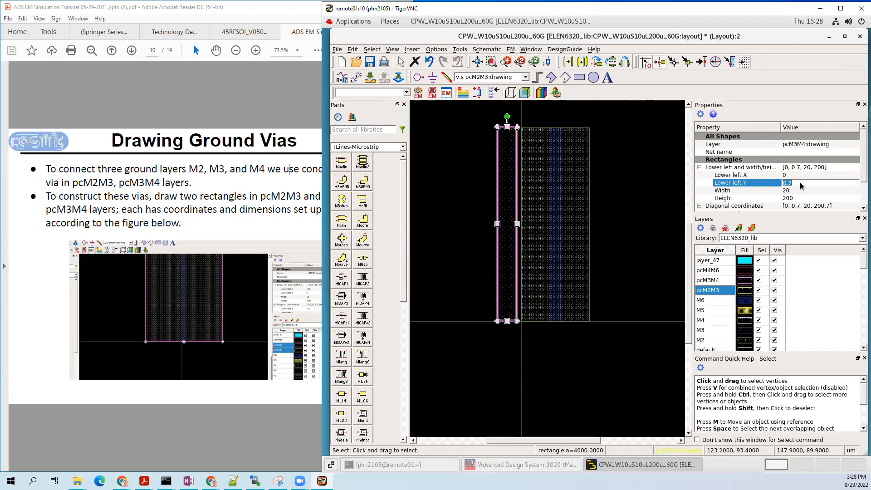
type("0")
key("Return")
Step: Copy both via rectangles and paste the copies near the right side of the ground, at about X 54.4, Y 2.6 µm
left_click_drag(499, 117, 546, 330)
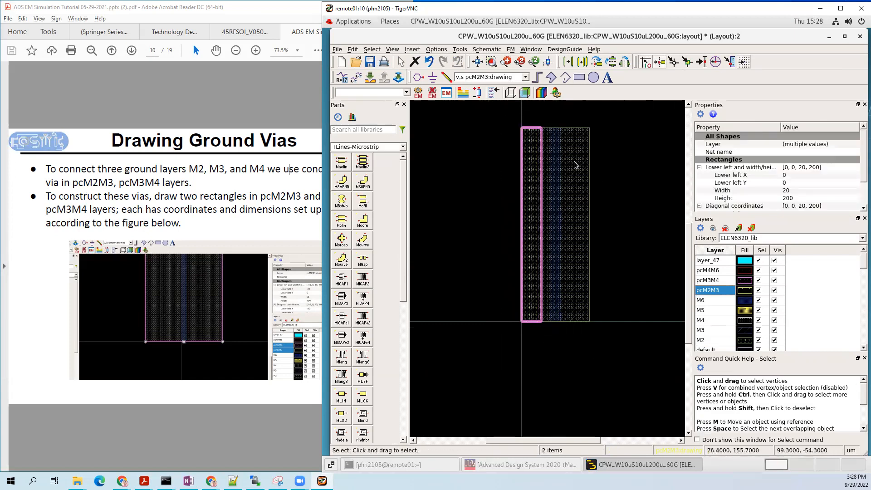
key("ctrl+v")
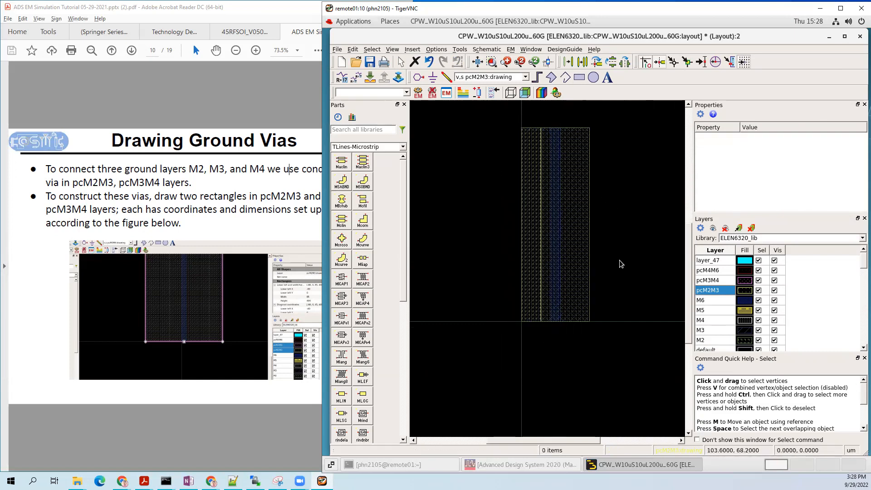
left_click(575, 320)
Step: Move the pasted vias by their lower right corner towards the ground's lower right corner, to about X 50.3, Y 0 µm
scroll(596, 328, "up", 1)
scroll(577, 333, "up", 1)
scroll(587, 338, "up", 2)
key("m")
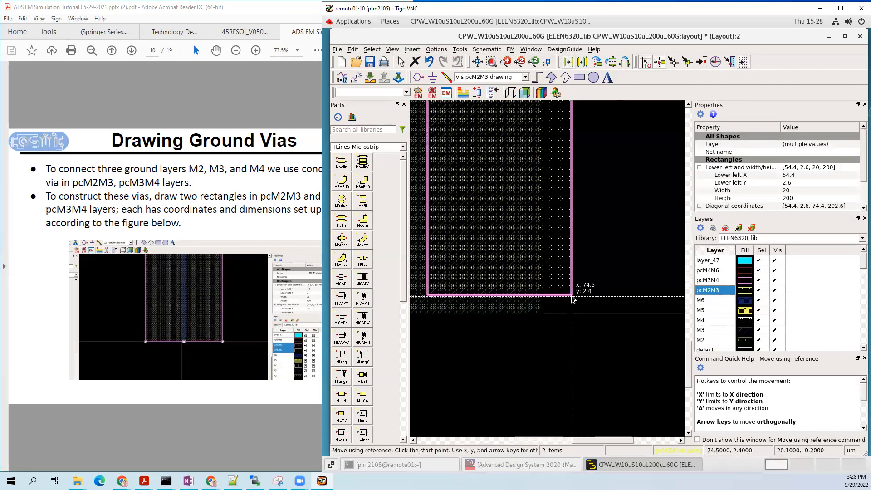
left_click(572, 296)
scroll(566, 320, "up", 2)
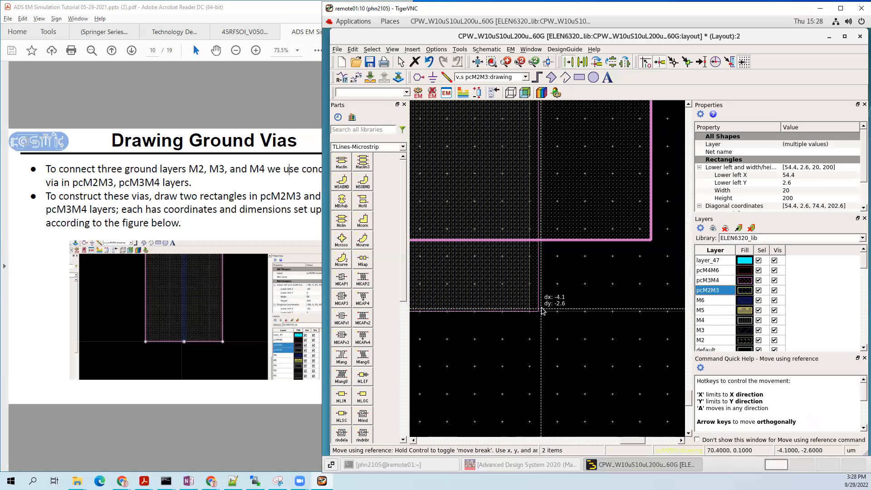
left_click(537, 315)
Step: Shift the two copied vias to lower left X 50 µm so they meet the ground's right edge, and deselect them
scroll(538, 316, "up", 1)
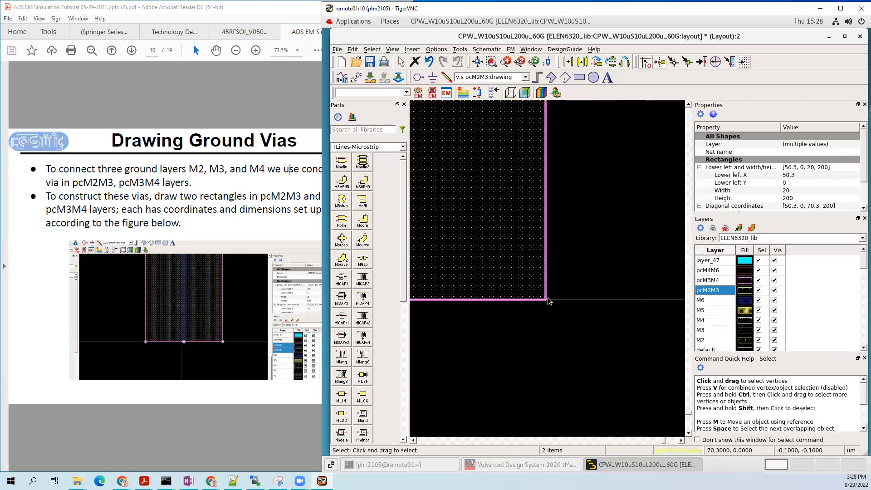
key("m")
left_click(476, 299)
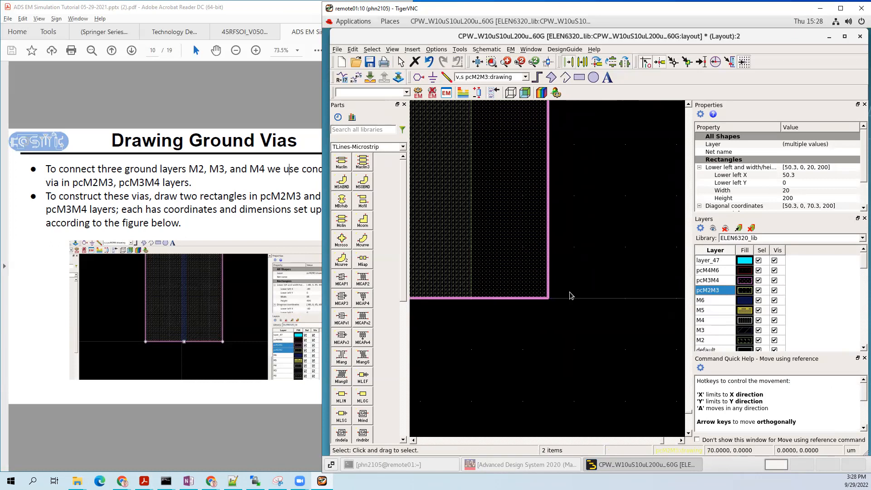
scroll(573, 297, "down", 6)
scroll(588, 321, "down", 5)
scroll(592, 341, "down", 2)
left_click(601, 305)
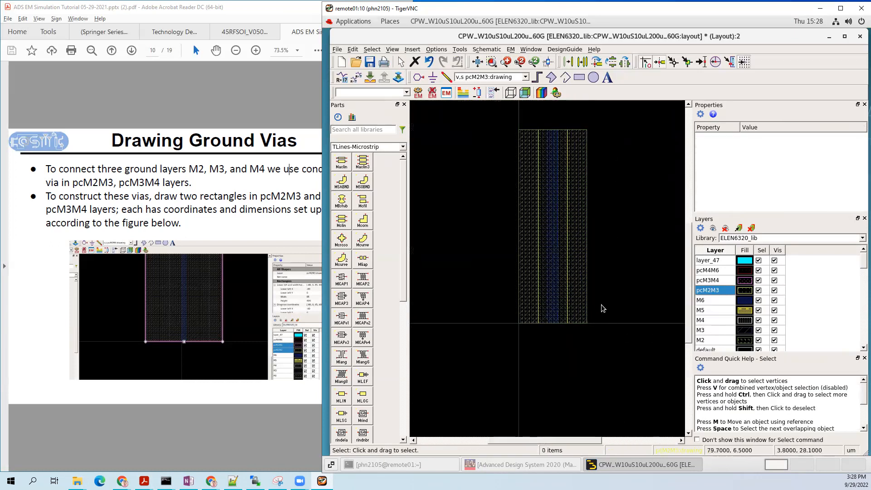
Step: Review the tutorial's Drawing Ground Vias and Drawing Side Shields pages for the required via layout
scroll(602, 304, "down", 2)
left_click_drag(614, 282, 605, 288)
left_click(261, 217)
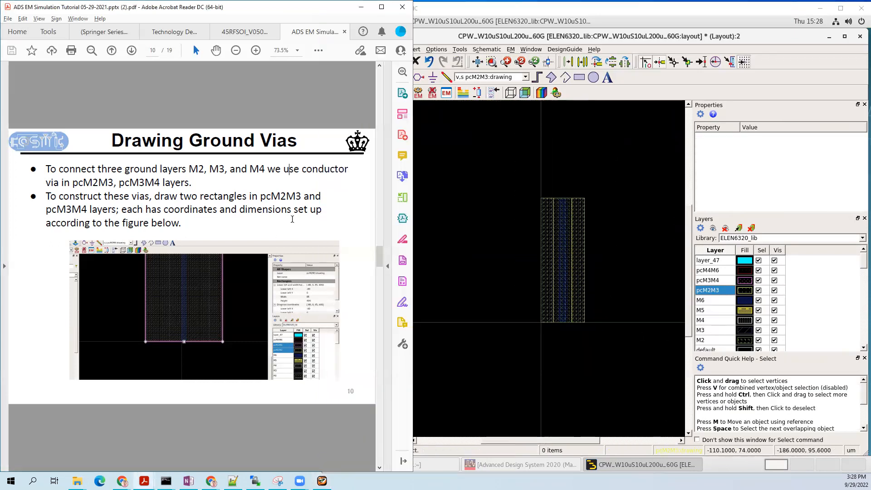
scroll(325, 212, "down", 3)
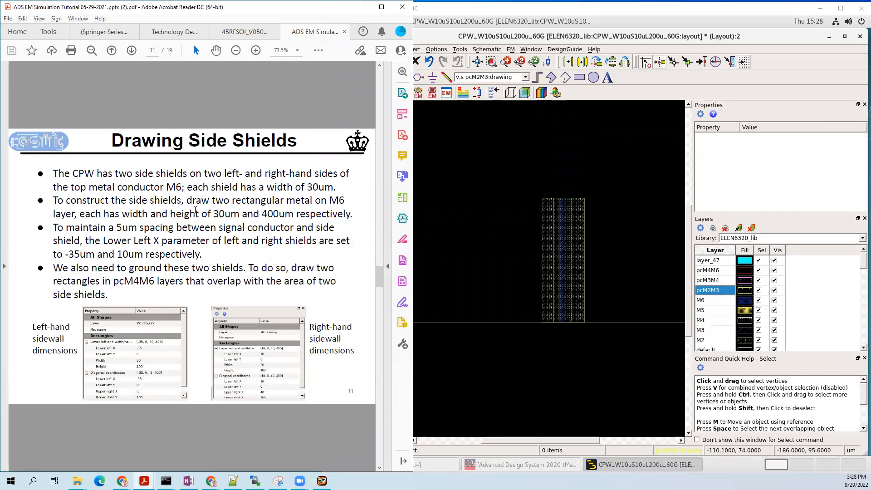
scroll(195, 211, "up", 2)
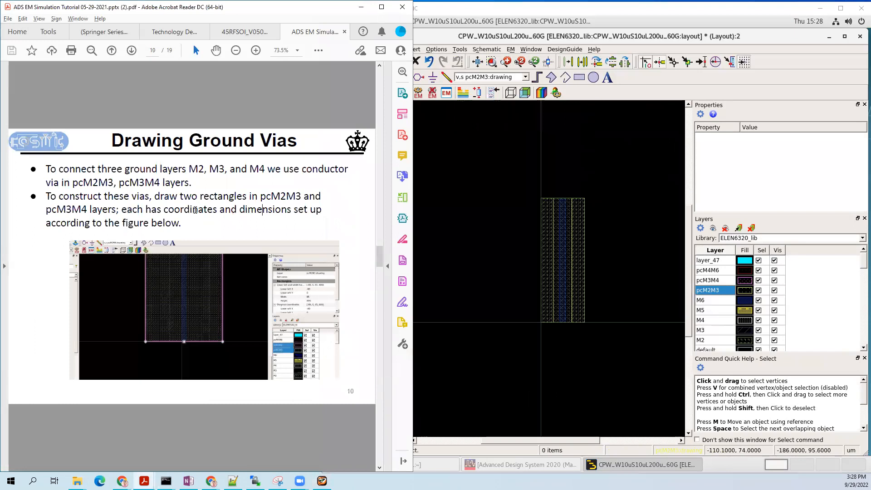
scroll(589, 323, "up", 1)
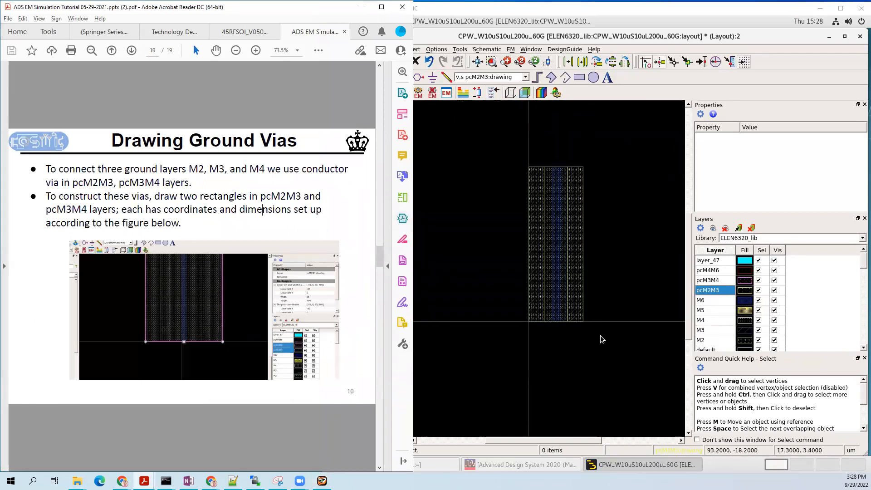
Step: Delete the two copied via rectangles along the right side of the ground
left_click_drag(601, 138, 564, 337)
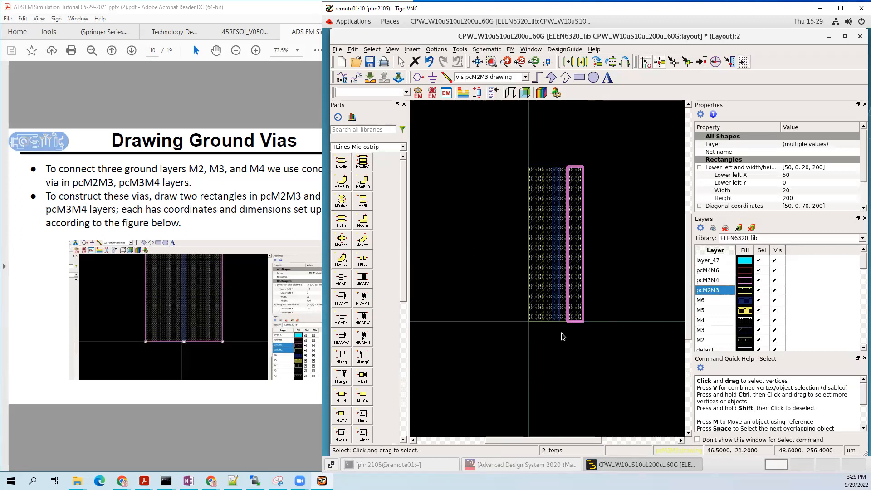
left_click(615, 274)
Step: Stretch the right edge of the pcM2M3 via rectangle to the ground's right edge for a width of 70 µm
left_click(544, 236)
left_click_drag(544, 244, 578, 246)
scroll(587, 246, "up", 2)
scroll(589, 247, "up", 1)
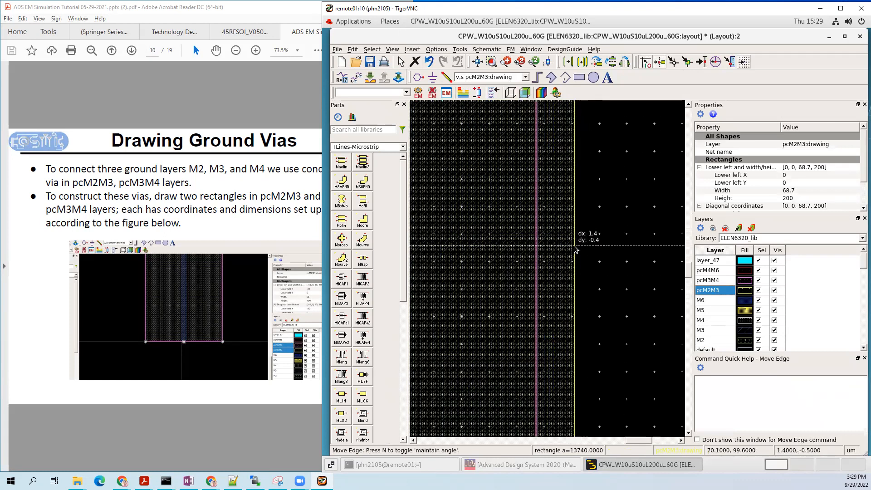
left_click(574, 247)
Step: Set the width of the pcM3M4 via rectangle to 70 µm and deselect it
scroll(573, 248, "down", 3)
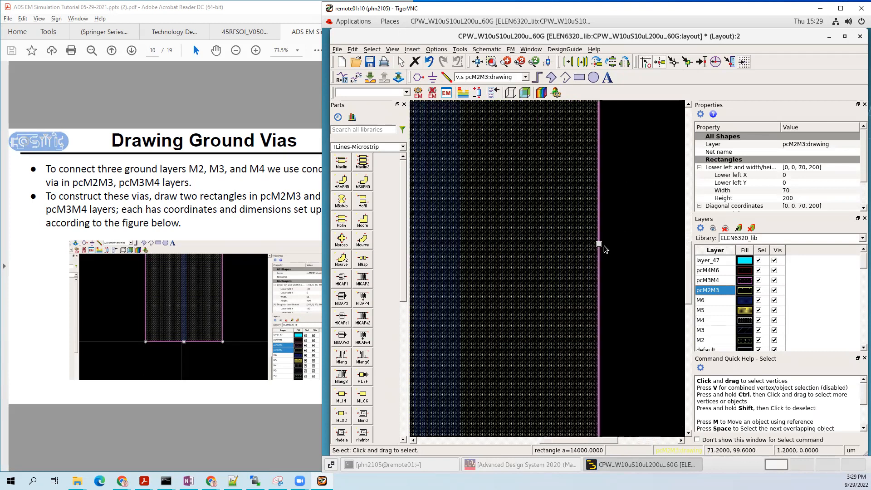
left_click(551, 250)
left_click(554, 249)
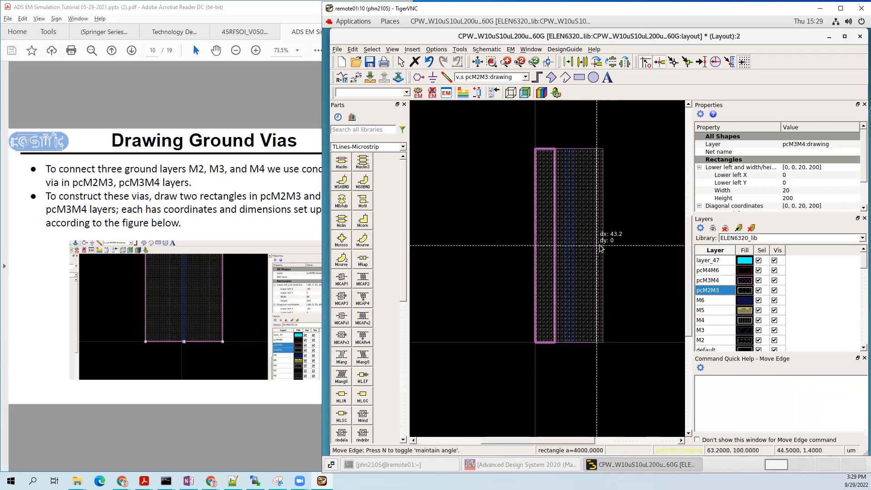
left_click(594, 247)
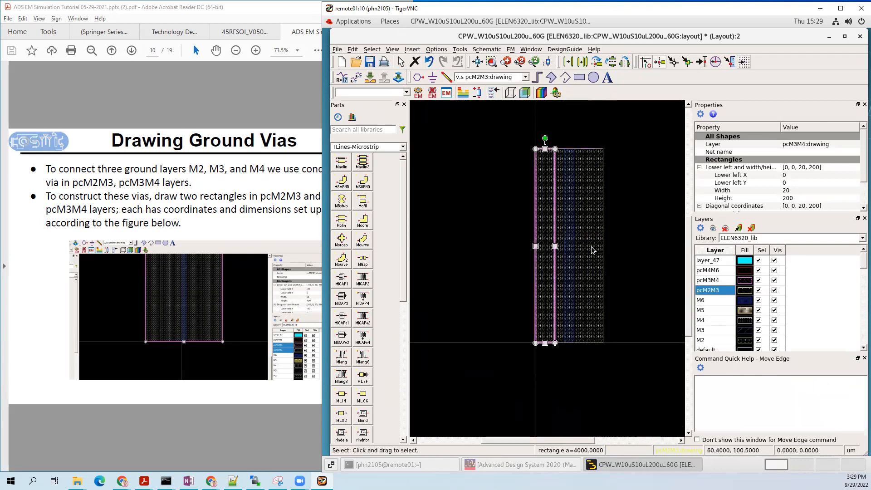
left_click(798, 191)
type("70")
key("Return")
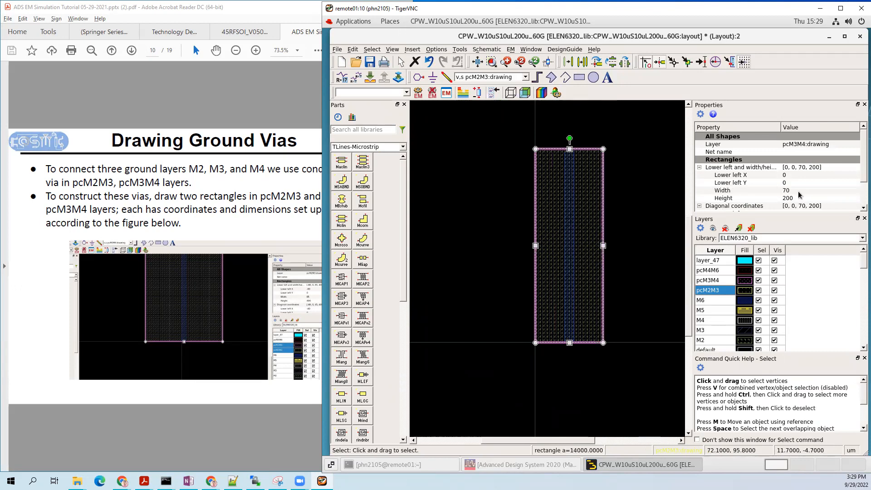
left_click(622, 222)
left_click(639, 209)
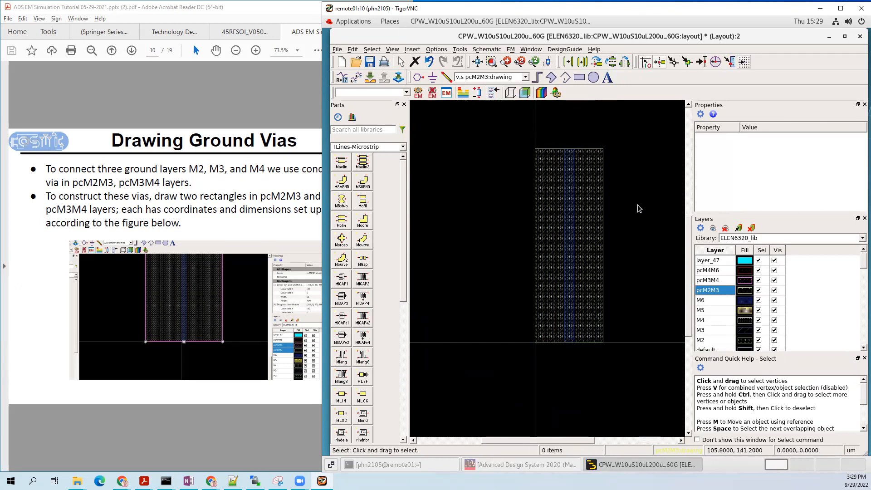
Step: Review the tutorial's Drawing Side Shields instructions, glance at the Create Pins page, and return to the layout
scroll(613, 203, "right", 1)
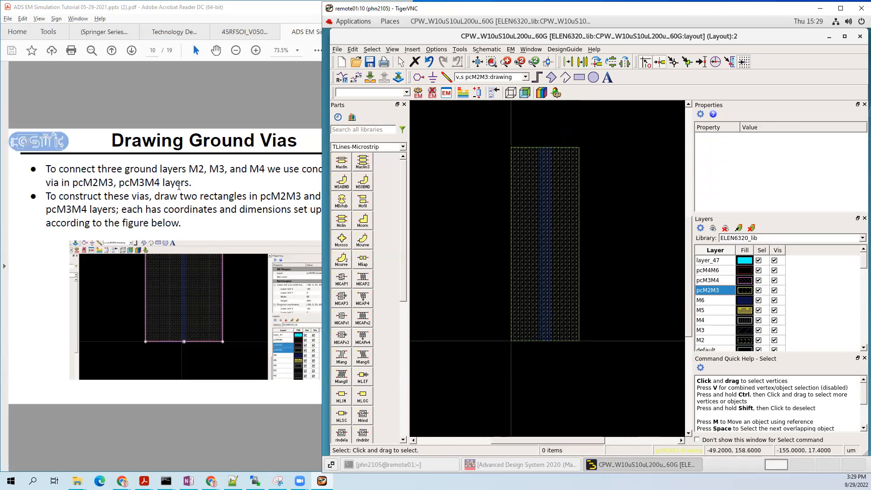
left_click(207, 194)
scroll(232, 190, "down", 1)
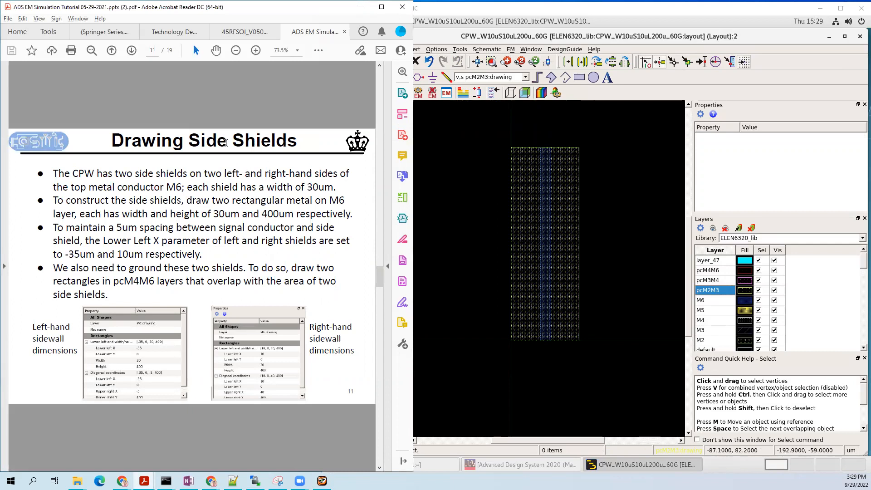
scroll(260, 175, "down", 1)
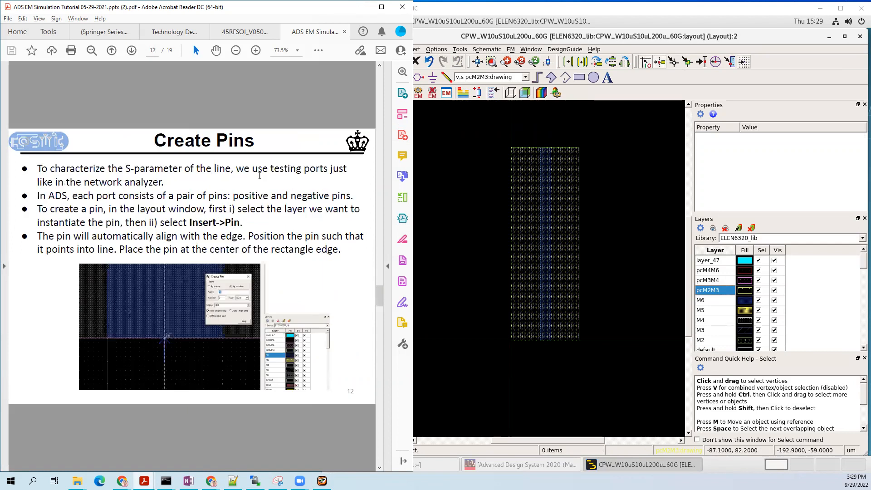
scroll(260, 175, "up", 1)
left_click(642, 208)
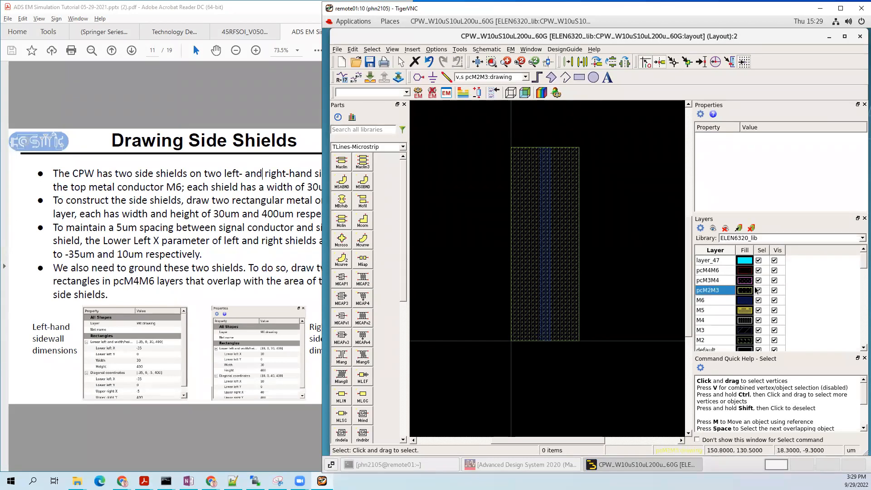
Step: Draw an M6 rectangle about 24 by 193 µm from near the origin along the left side of the ground
left_click(712, 301)
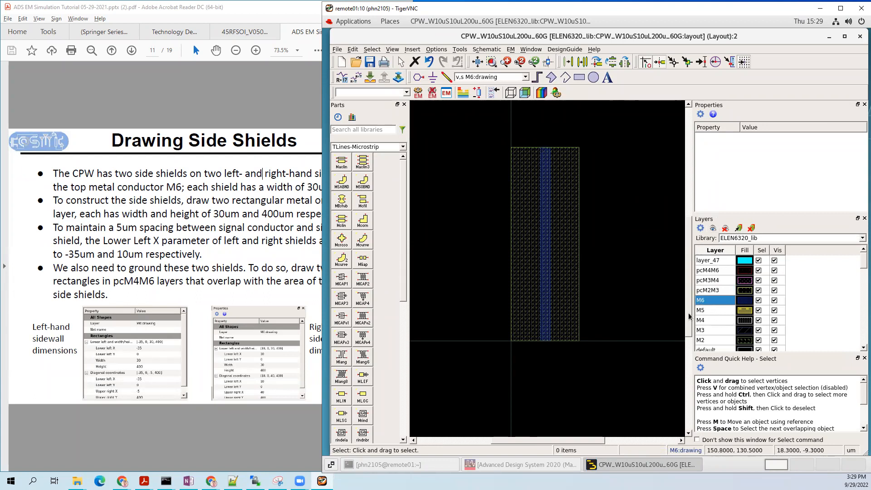
key("r")
left_click(512, 341)
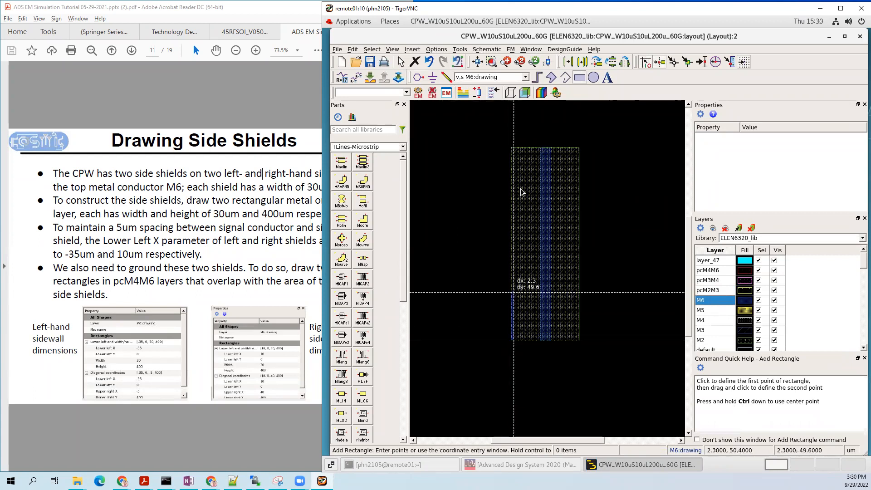
left_click(535, 154)
key("Escape")
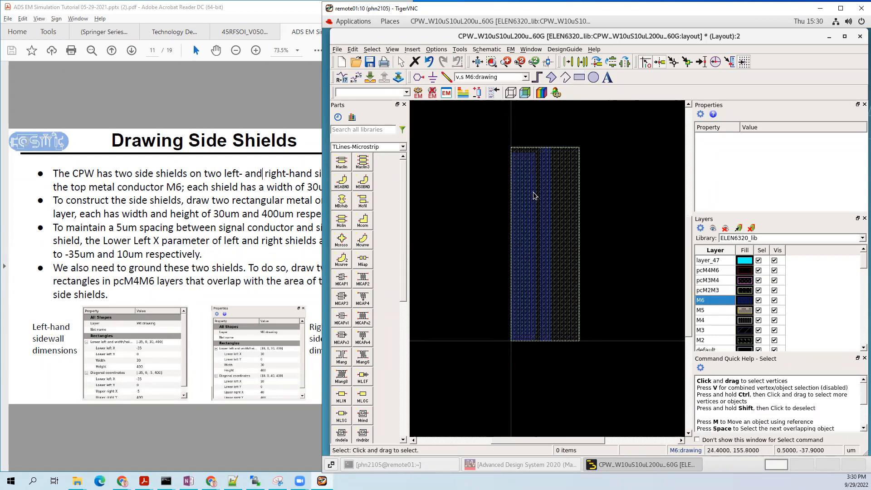
Step: Set the left M6 shield's width to 20 µm, height to 200 µm and lower left Y to 0, and deselect it
left_click(514, 177)
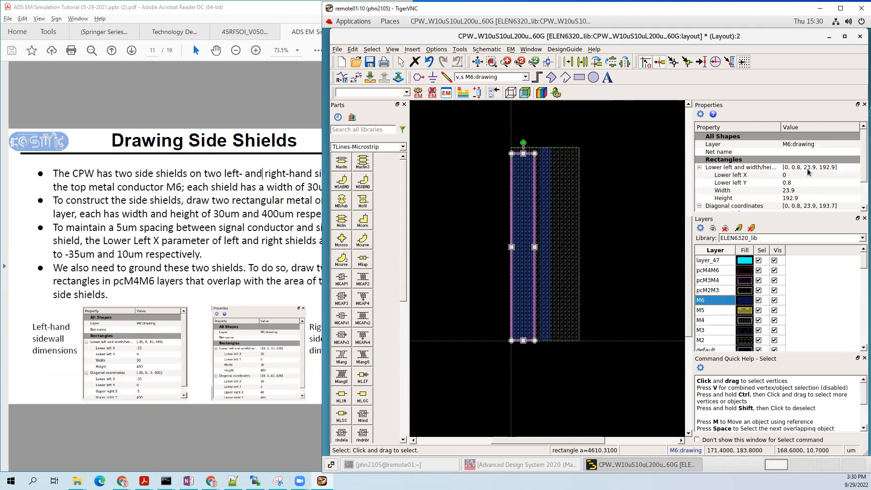
double_click(798, 191)
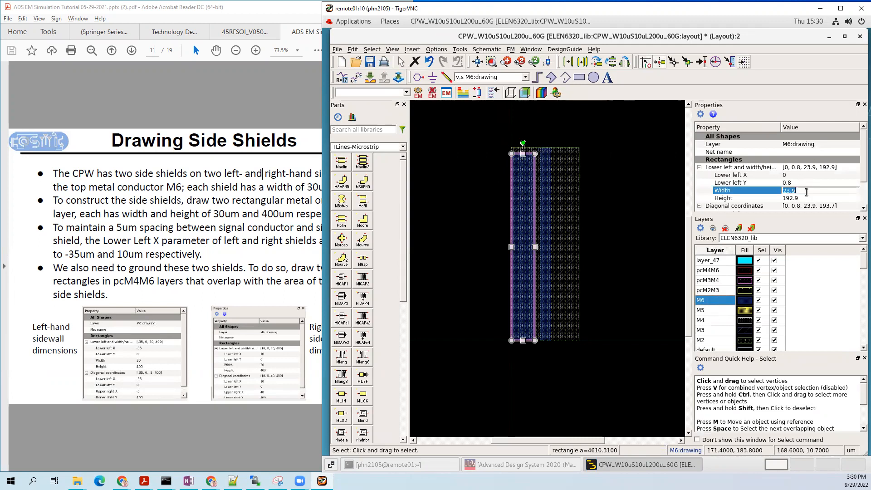
type("20")
double_click(800, 198)
type("200")
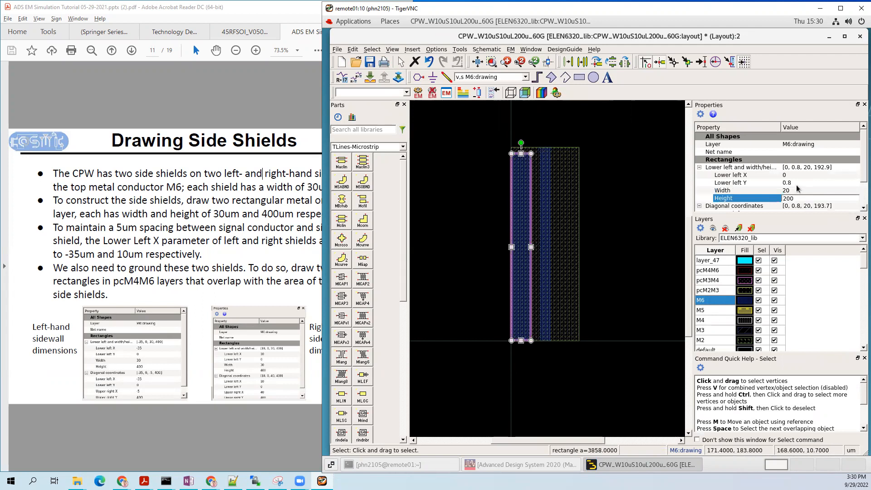
double_click(798, 184)
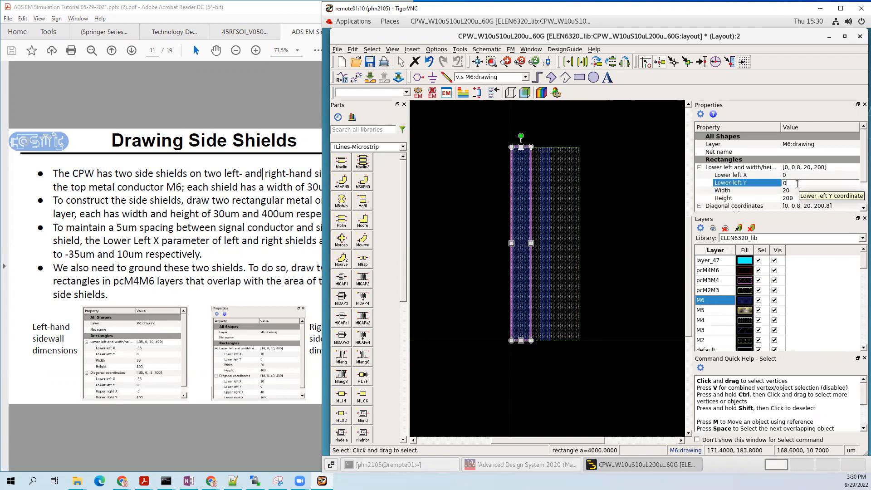
key("Return")
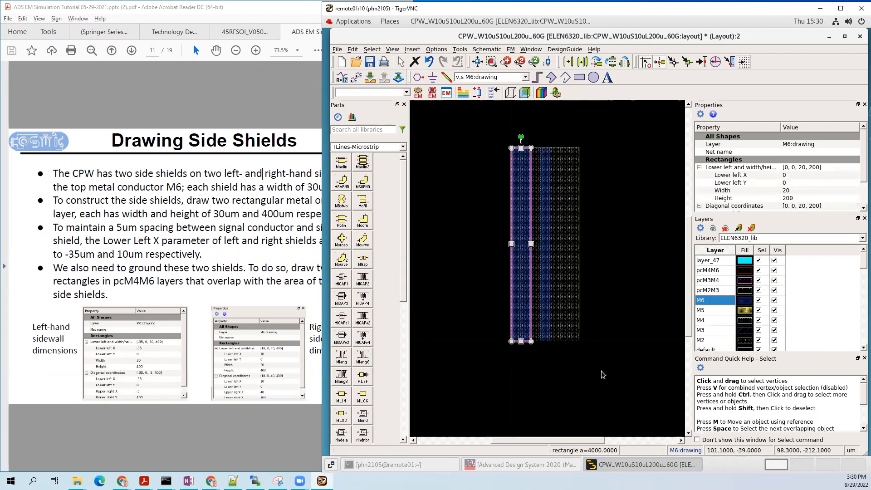
left_click(593, 290)
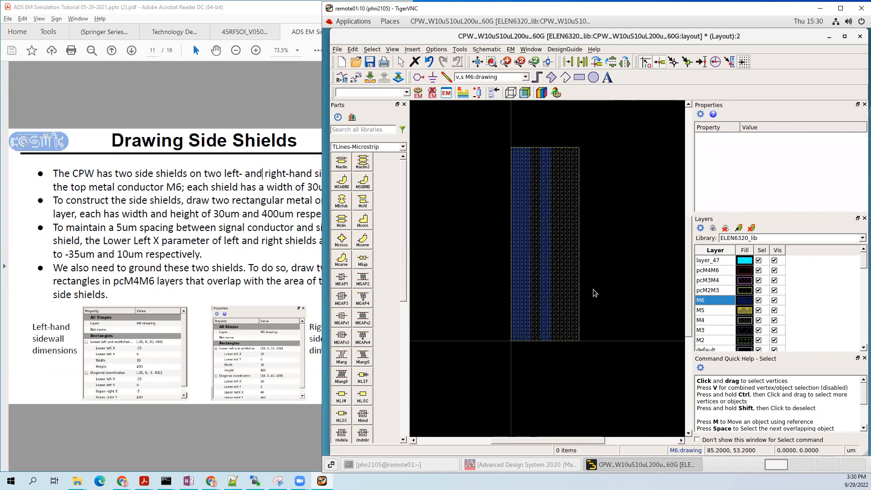
Step: Duplicate the left M6 shield to about X -37, Y 4.5 µm and change the copy's layer to pcM4M6
left_click(529, 252)
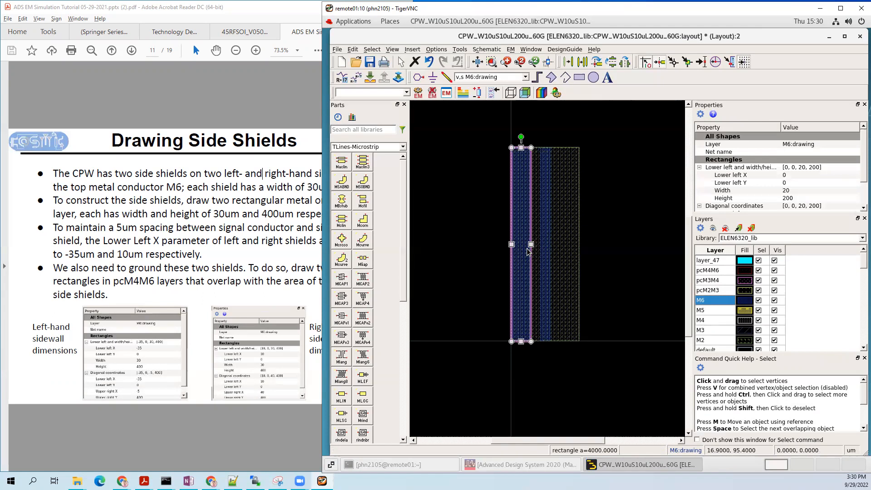
left_click(720, 271)
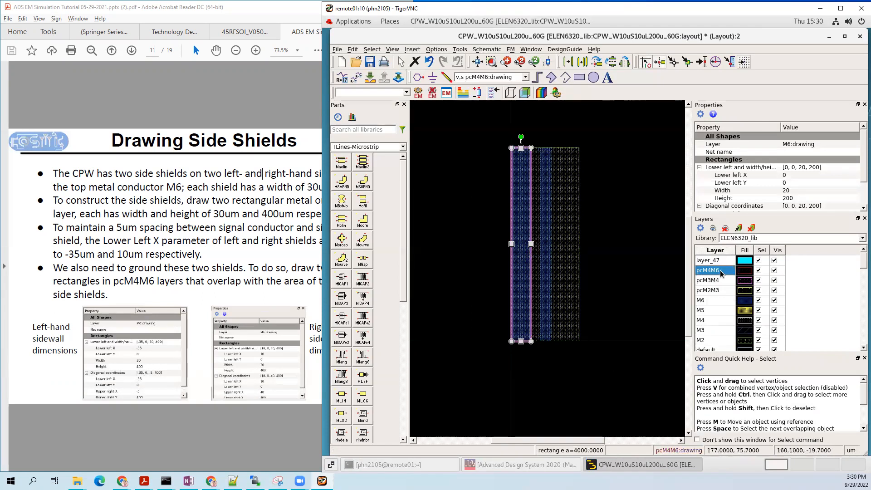
left_click(659, 273)
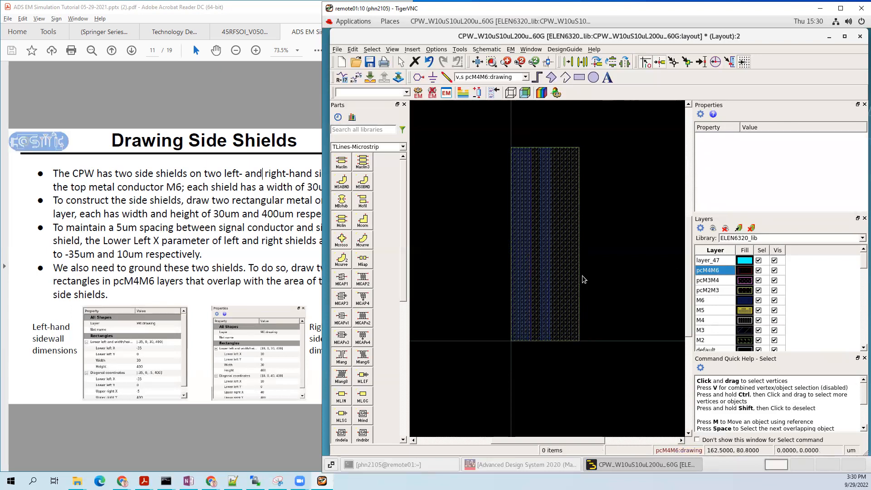
left_click(527, 283)
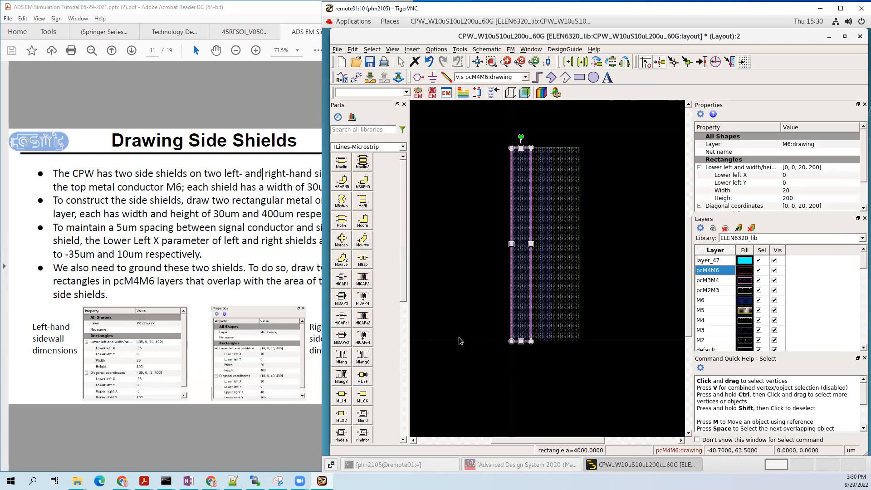
key("m")
left_click(475, 337)
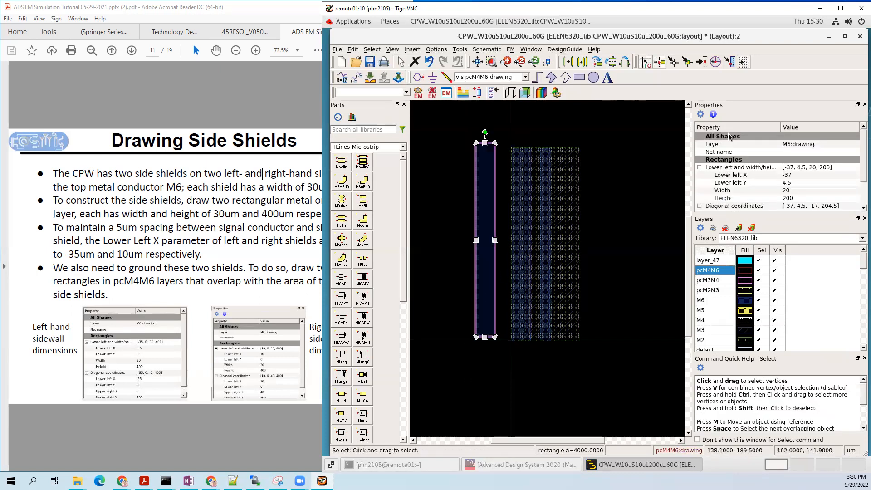
left_click(812, 145)
left_click(812, 145)
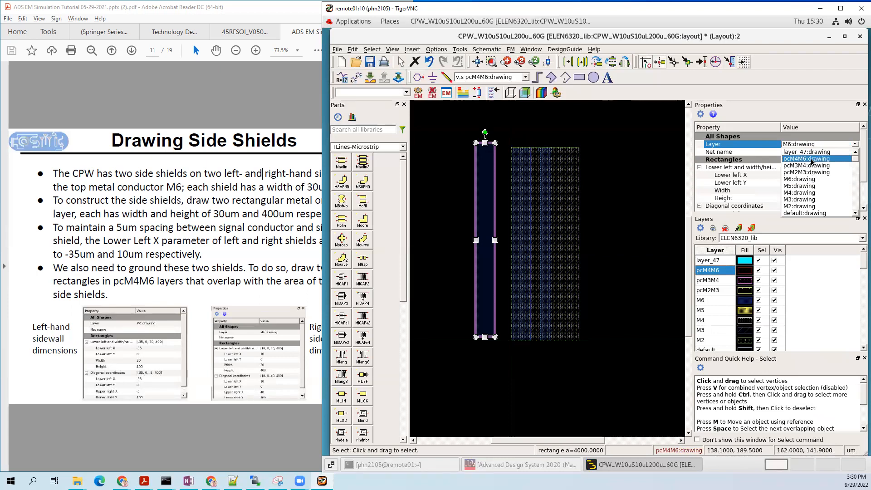
left_click(812, 161)
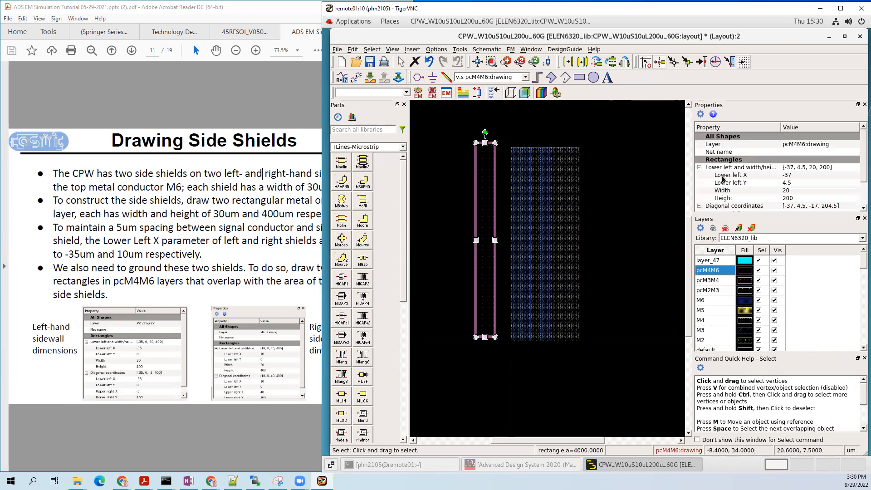
Step: Set the pcM4M6 via rectangle's lower left X and lower left Y to 0
left_click(794, 175)
type("0")
left_click(795, 182)
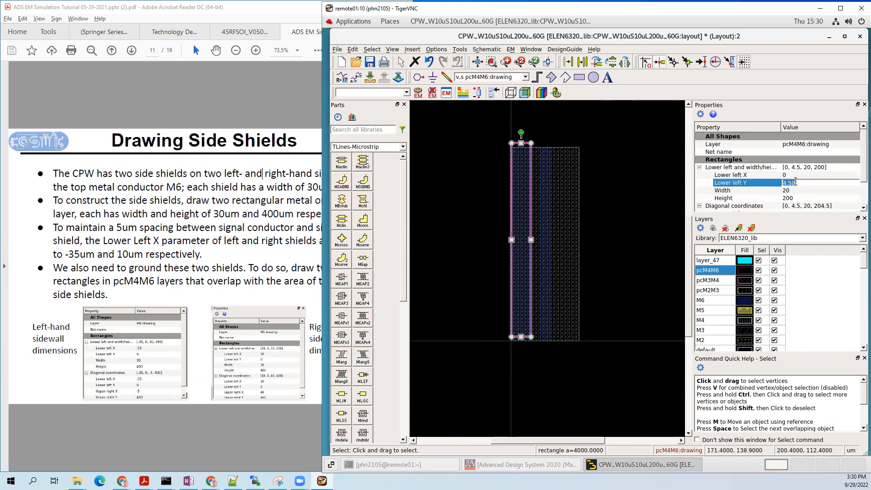
type("0")
key("Return")
Step: Copy the left M6 shield together with its pcM4M6 via and paste the pair near the ground's right edge
left_click_drag(495, 132, 547, 349)
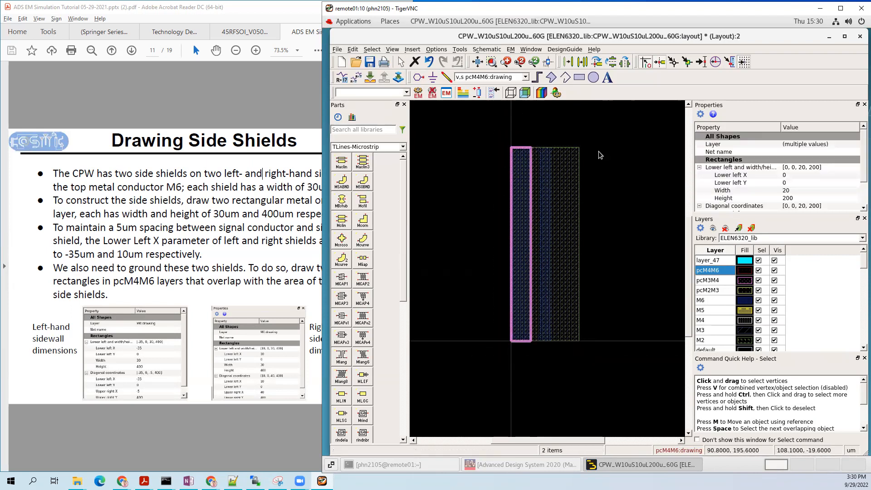
key("ctrl+c")
key("ctrl+v")
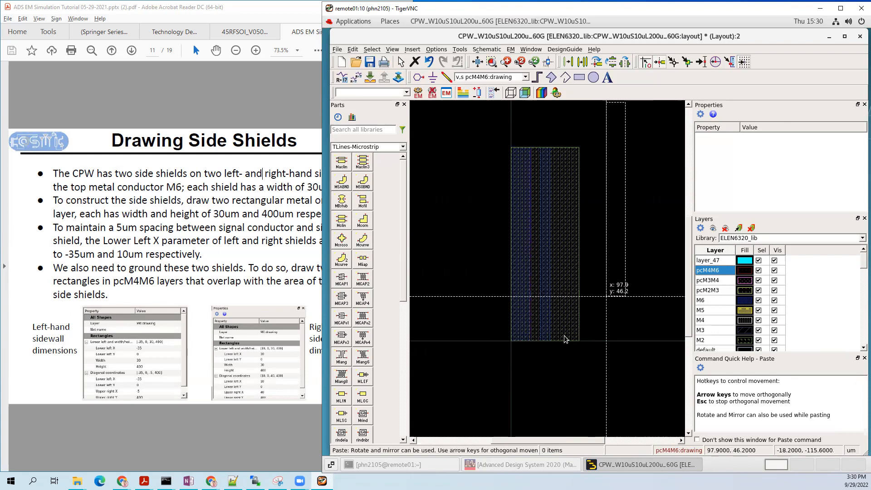
left_click(559, 344)
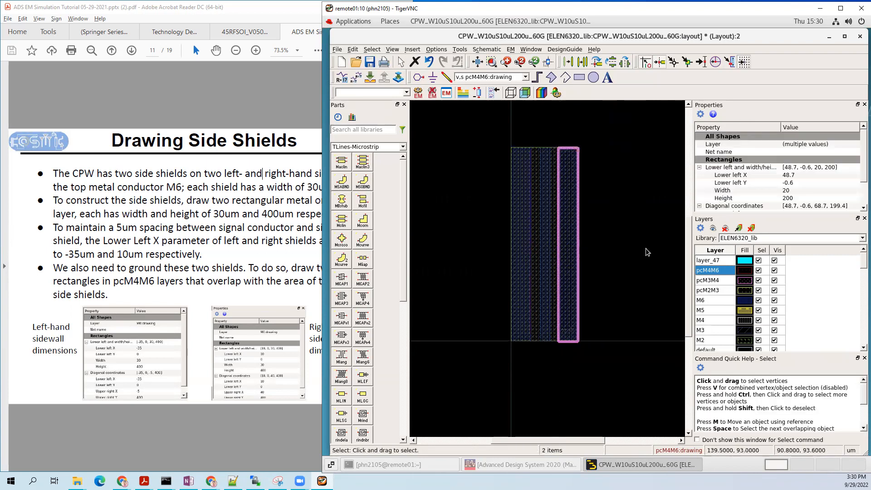
Step: Set the pasted shield and via's lower left X to 50 and lower left Y to 0, and deselect them
left_click(812, 176)
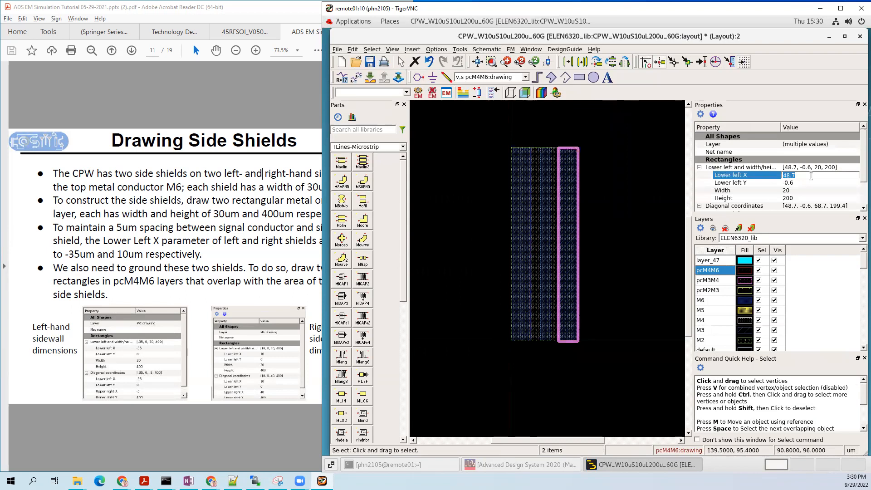
type("50")
left_click(802, 183)
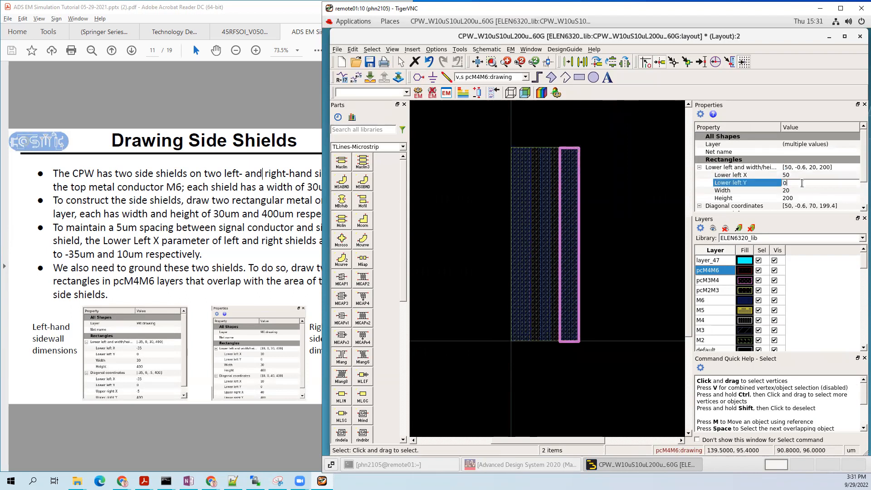
type("0")
key("Return")
left_click(646, 191)
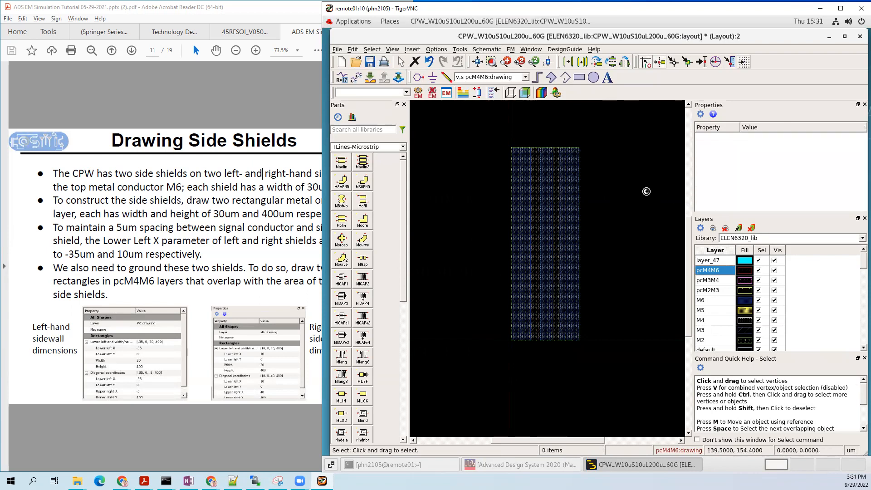
Step: Review the tutorial's Create Pins instructions on page 12 and return to the layout
left_click(251, 226)
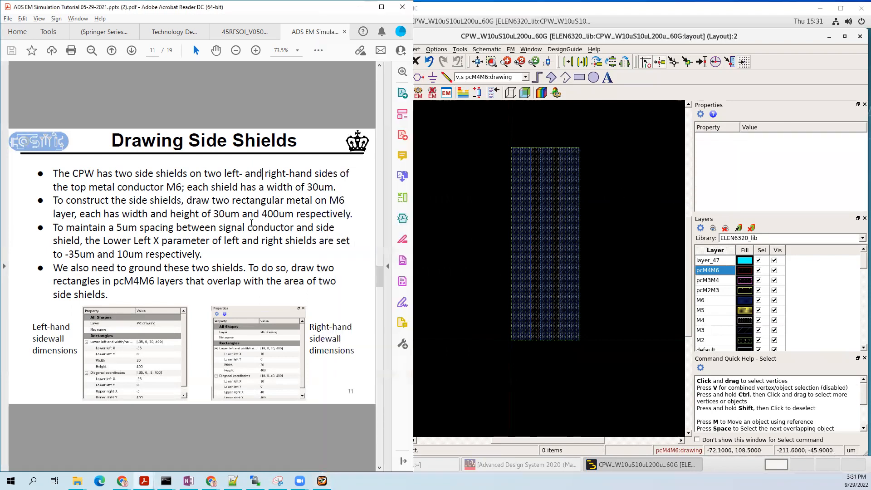
scroll(251, 225, "down", 2)
left_click(523, 226)
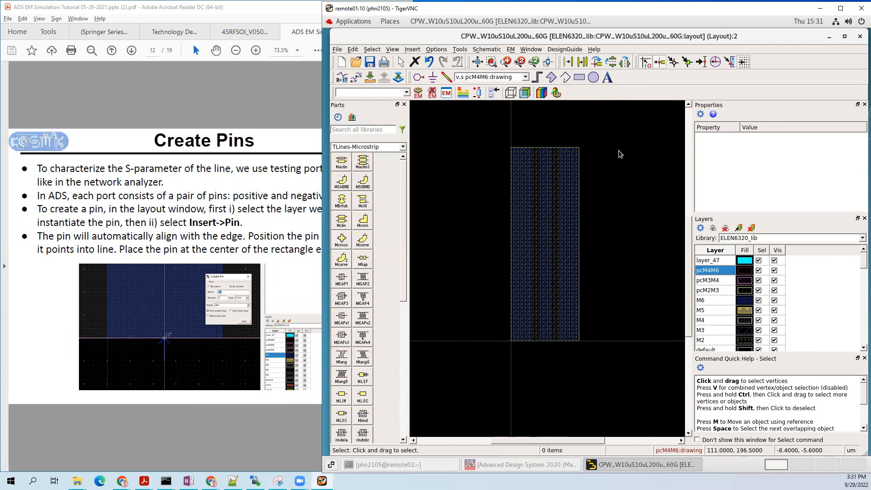
left_click(274, 141)
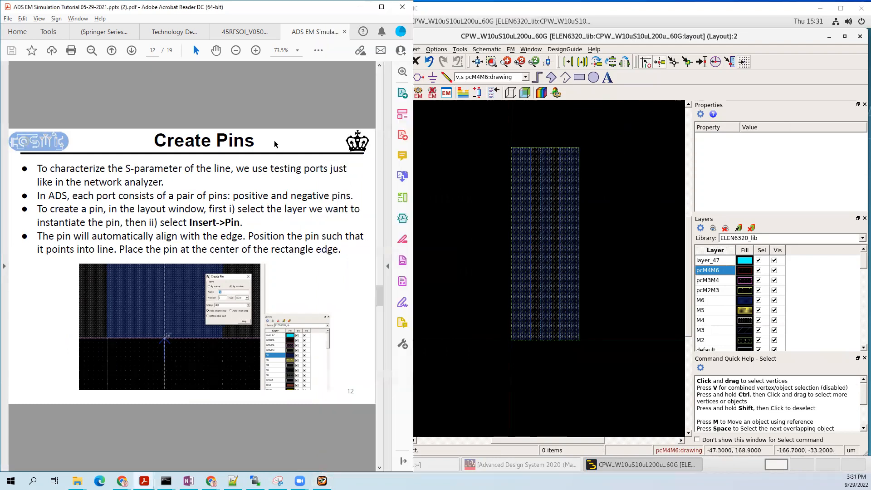
left_click(652, 195)
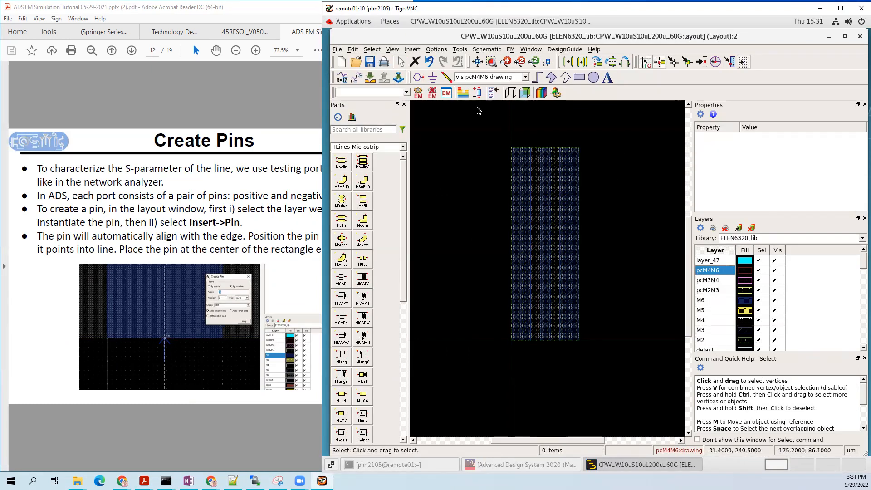
Step: Place dot pin P1 at the centre of the signal strip's bottom edge, pointing into the line
left_click(419, 77)
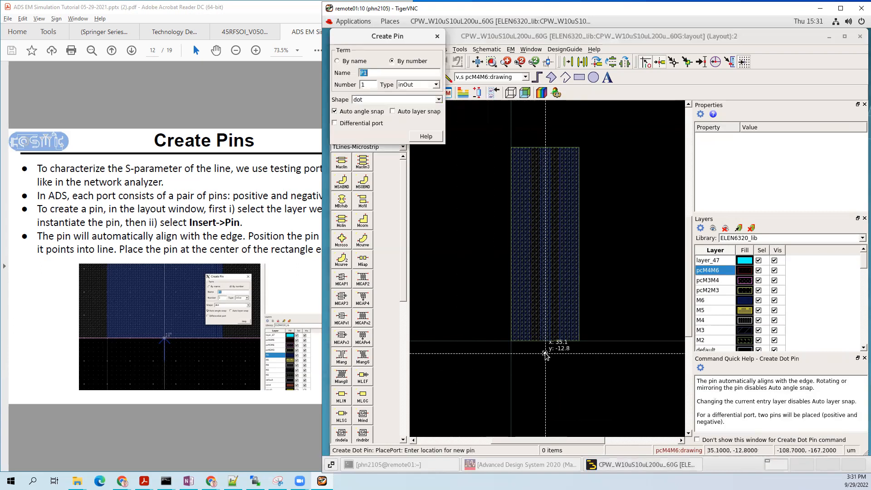
scroll(546, 354, "up", 1)
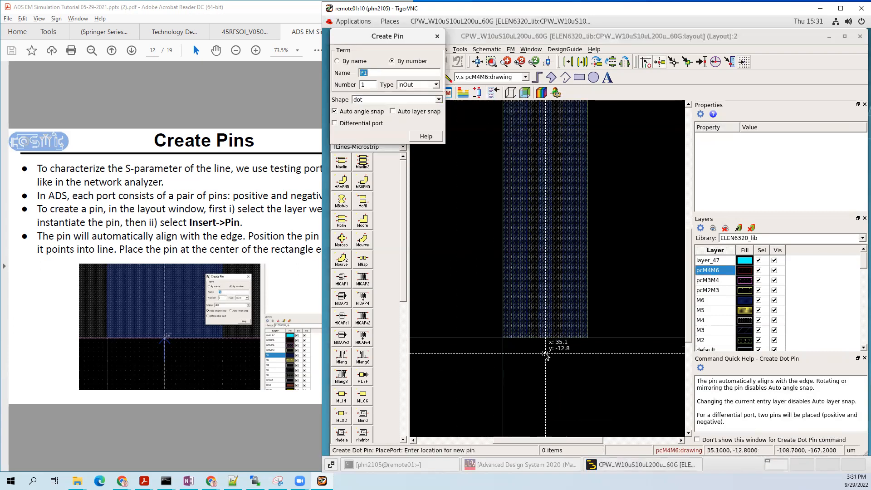
scroll(546, 354, "up", 3)
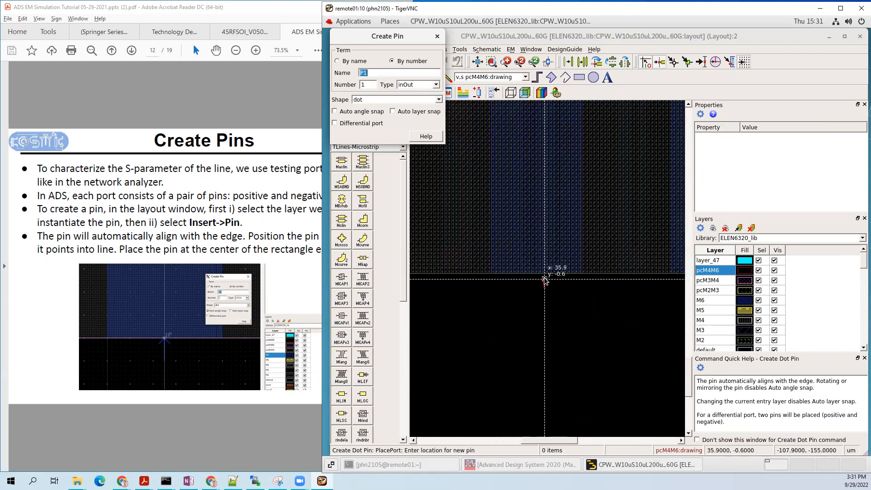
scroll(540, 276, "up", 1)
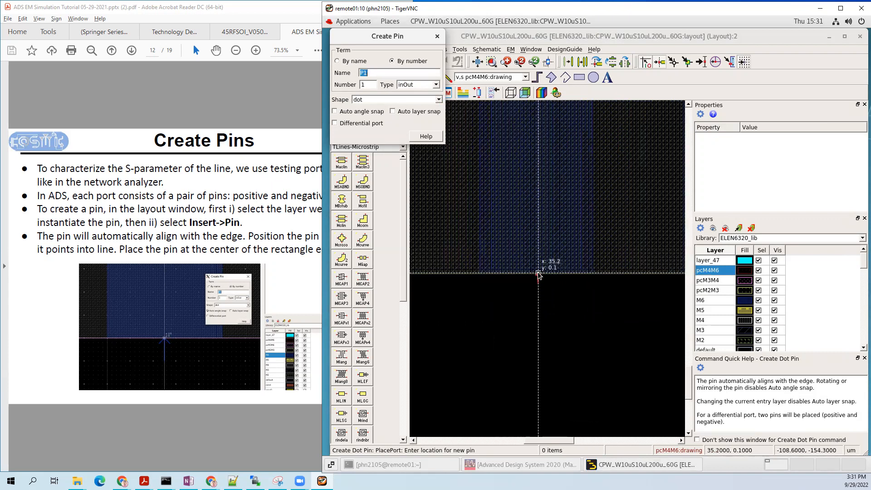
left_click(535, 284)
scroll(596, 333, "down", 1)
key("Escape")
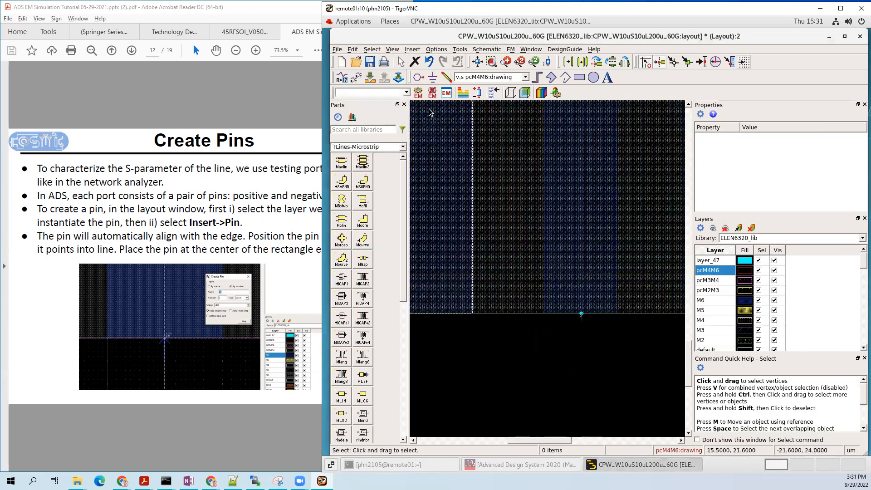
Step: Check the tutorial's placement instructions for pins P1 to P4 on page 13 and return to the layout
left_click(421, 79)
key("Escape")
left_click(231, 176)
scroll(264, 187, "down", 1)
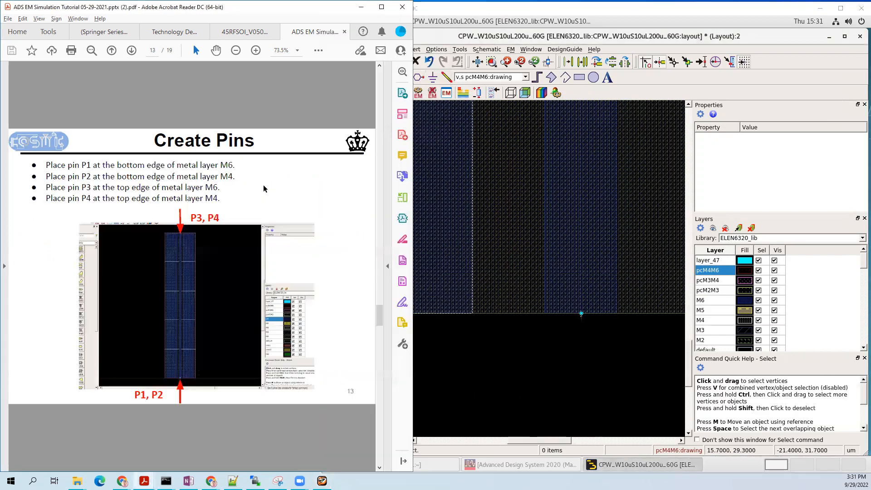
scroll(263, 185, "up", 1)
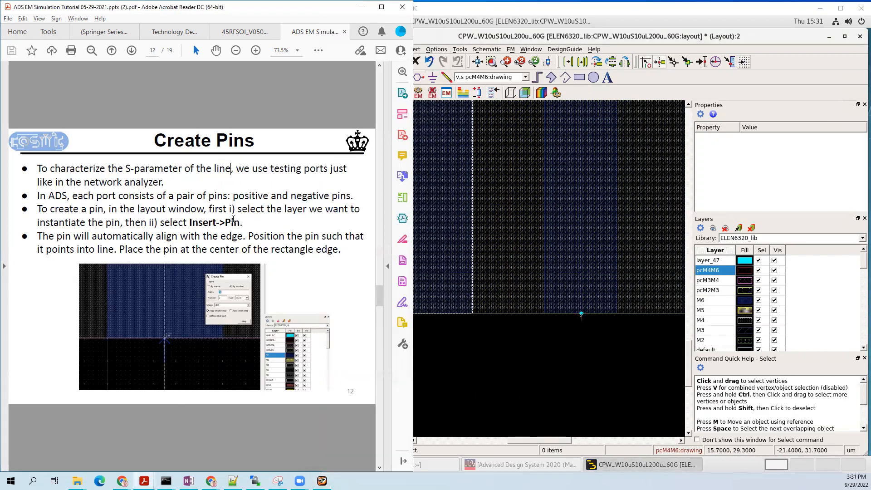
left_click(589, 38)
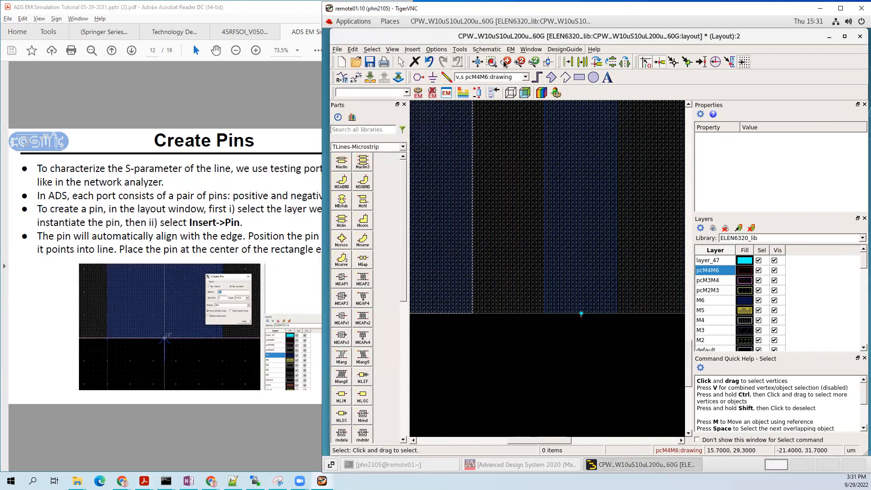
Step: Place dot pin P2 on top of P1 at the centre of the signal strip's bottom edge
left_click(417, 79)
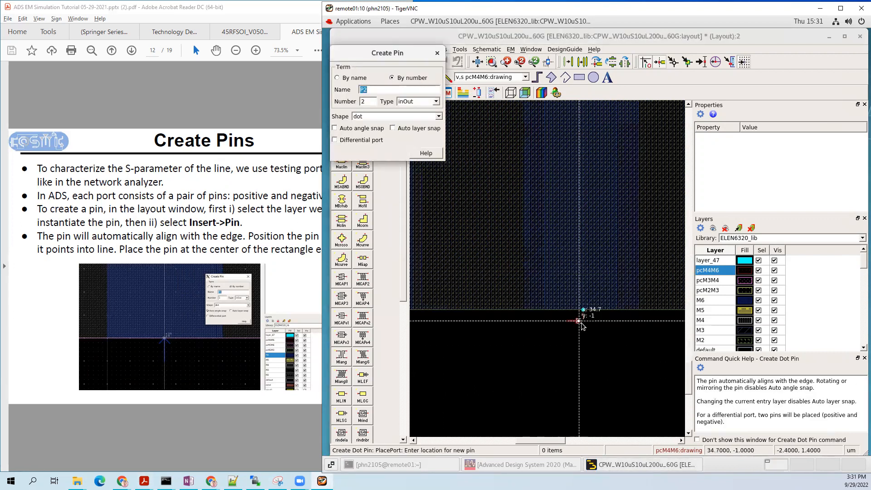
scroll(583, 325, "up", 2)
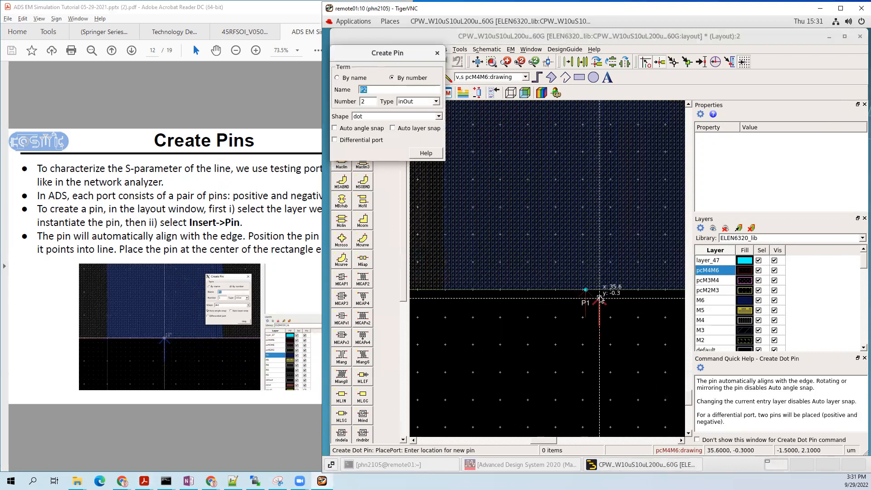
left_click(585, 290)
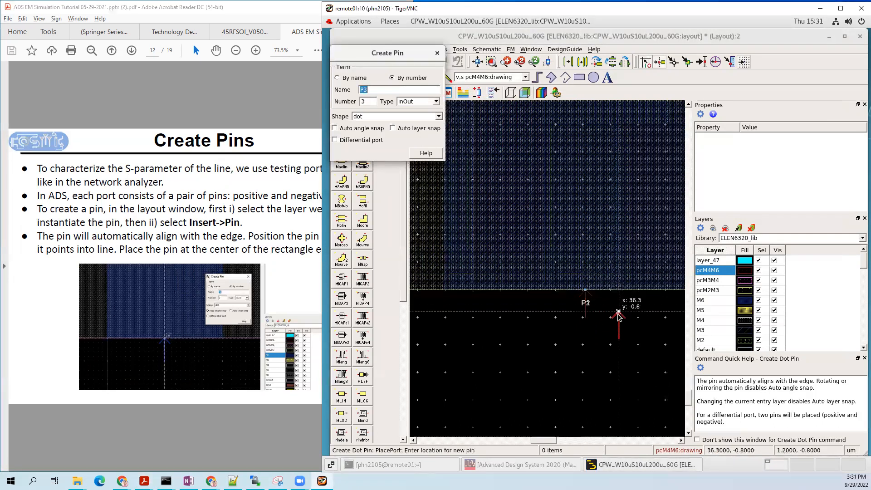
key("Escape")
scroll(617, 319, "down", 1)
scroll(578, 312, "down", 1)
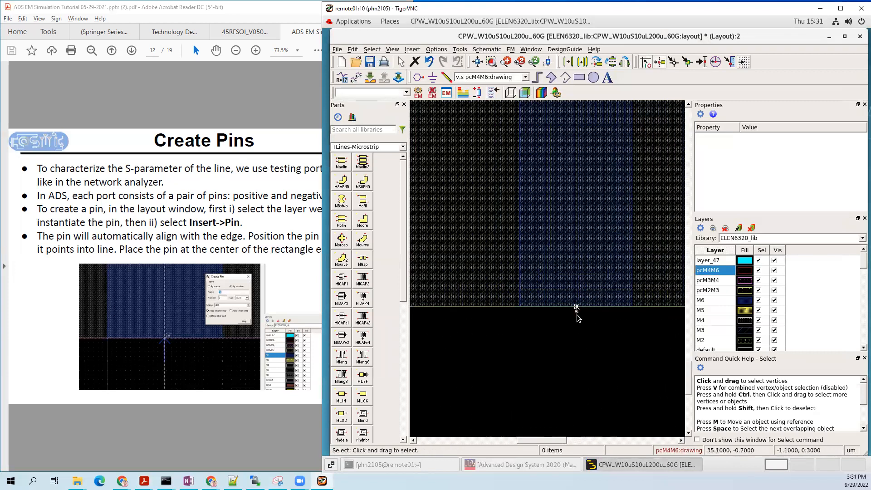
left_click(577, 311)
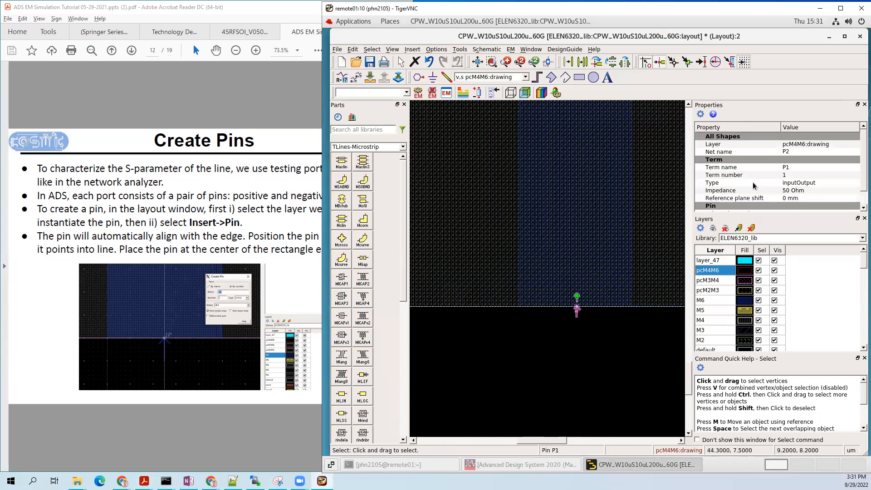
left_click(812, 145)
left_click(812, 144)
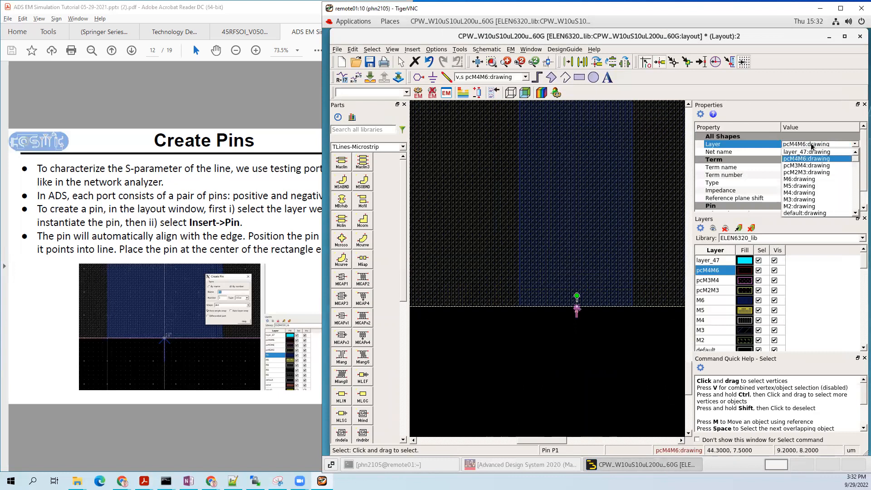
left_click(677, 349)
left_click(645, 341)
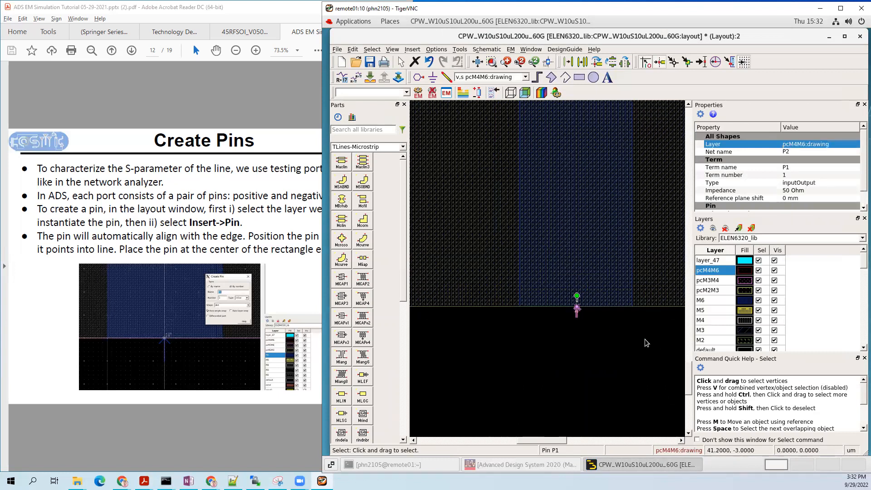
Step: Change the layer of pin P1 at the signal strip's bottom edge to M6:drawing
left_click(576, 311)
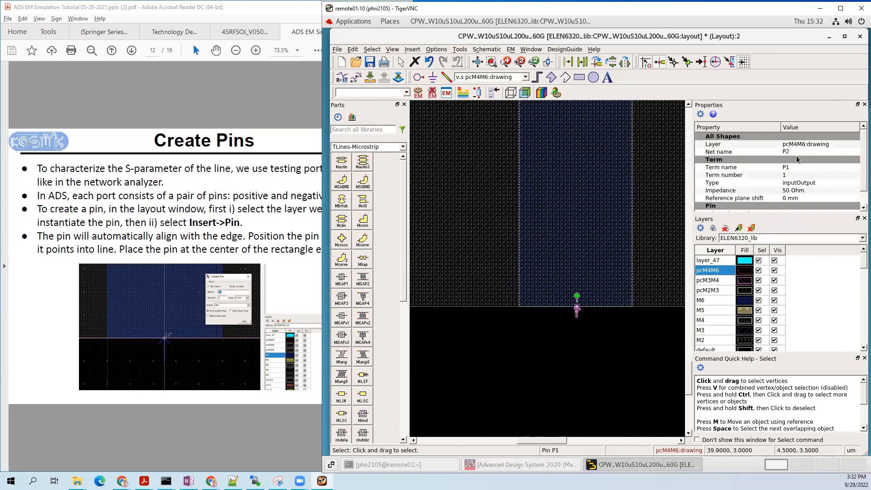
left_click(808, 146)
left_click(807, 147)
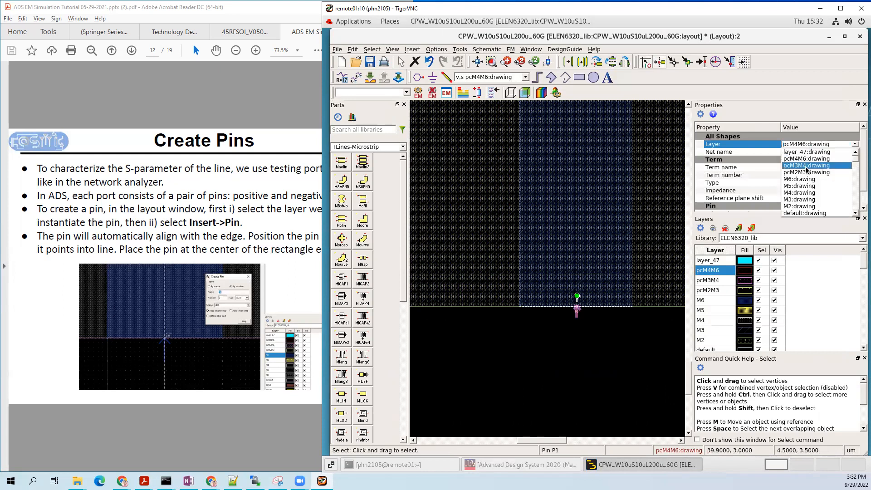
left_click(810, 181)
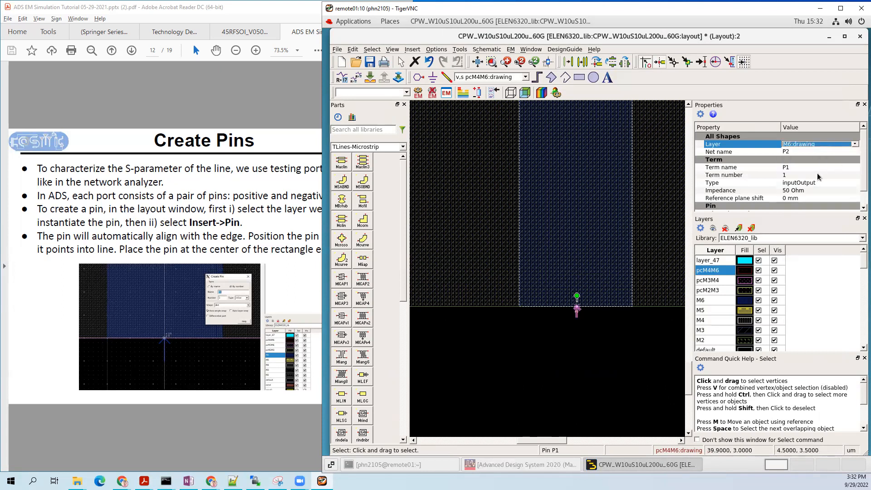
left_click(579, 315)
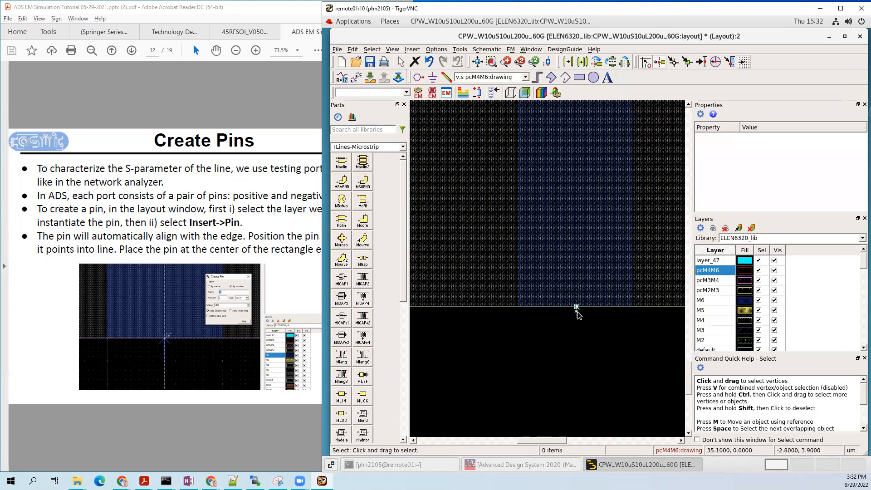
Step: Change the layer of the overlapping pin P2 at the signal strip's bottom edge to M4:drawing
scroll(578, 313, "up", 1)
left_click(573, 314)
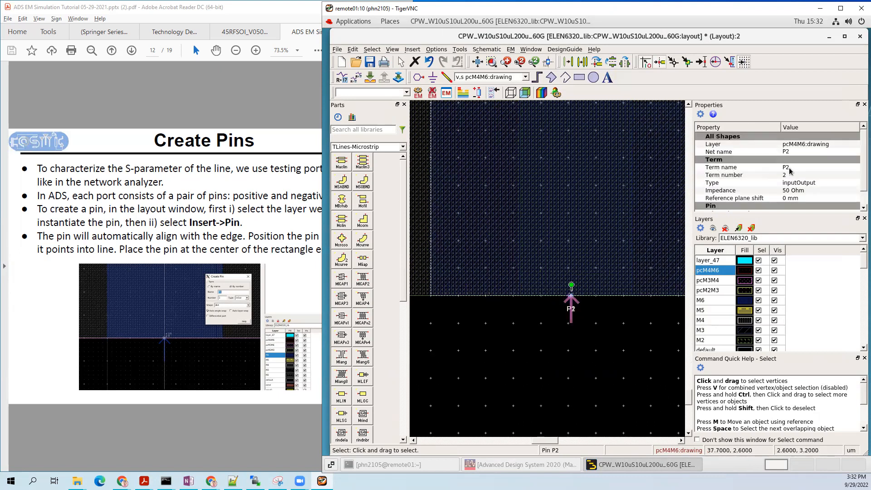
left_click(815, 145)
left_click(814, 145)
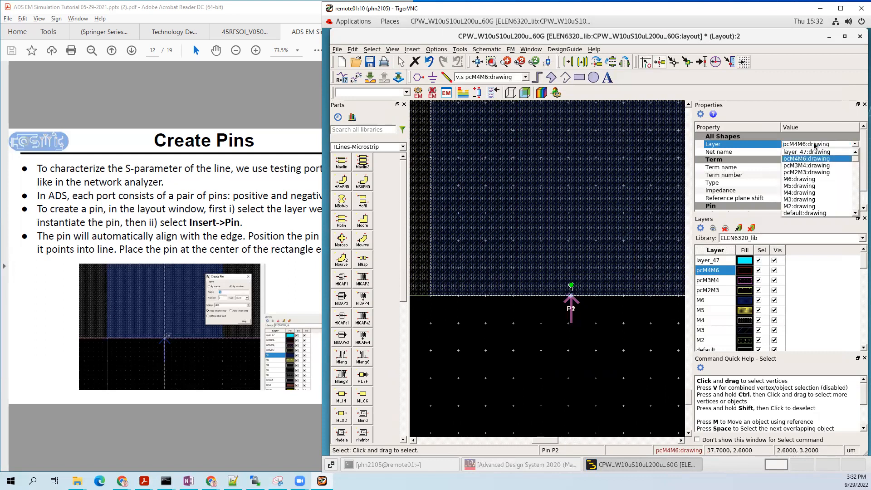
left_click(806, 194)
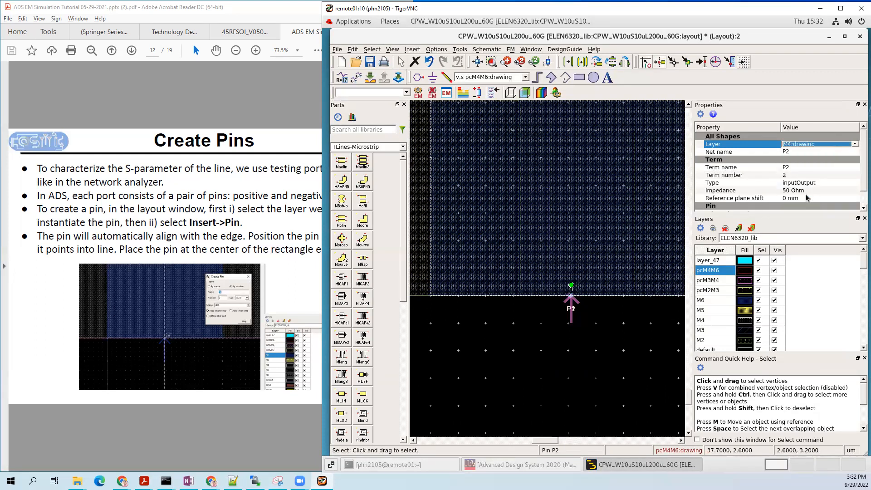
left_click(574, 341)
Step: Copy pins P1 and P2 together and paste them, rotated to point into the line, on the signal strip's top edge at about x 35.4, y 200
scroll(576, 343, "down", 3)
left_click_drag(606, 361, 559, 303)
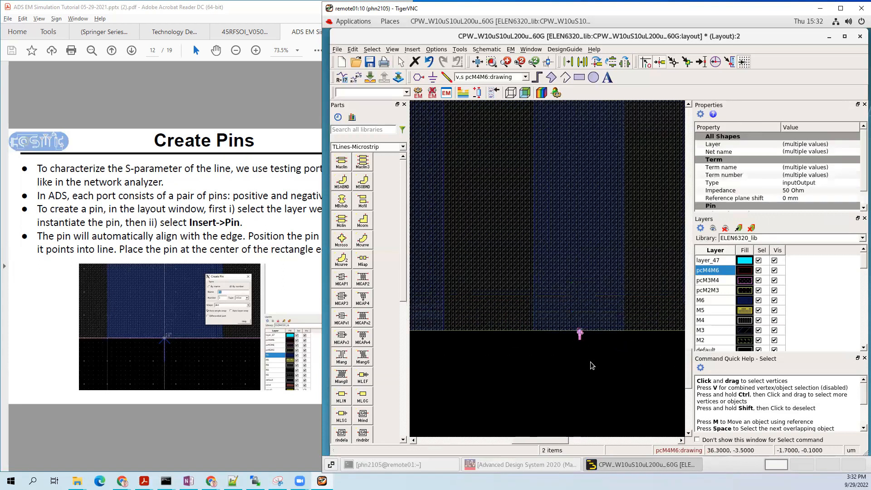
scroll(592, 366, "down", 3)
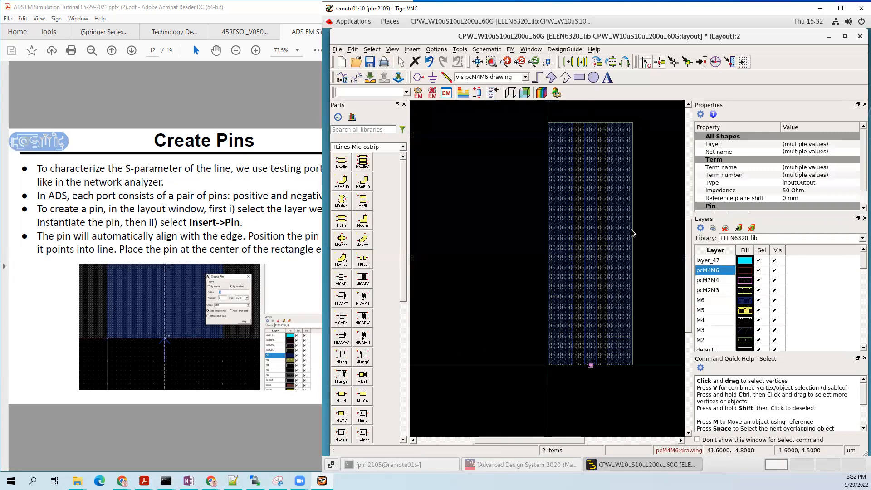
left_click(661, 140)
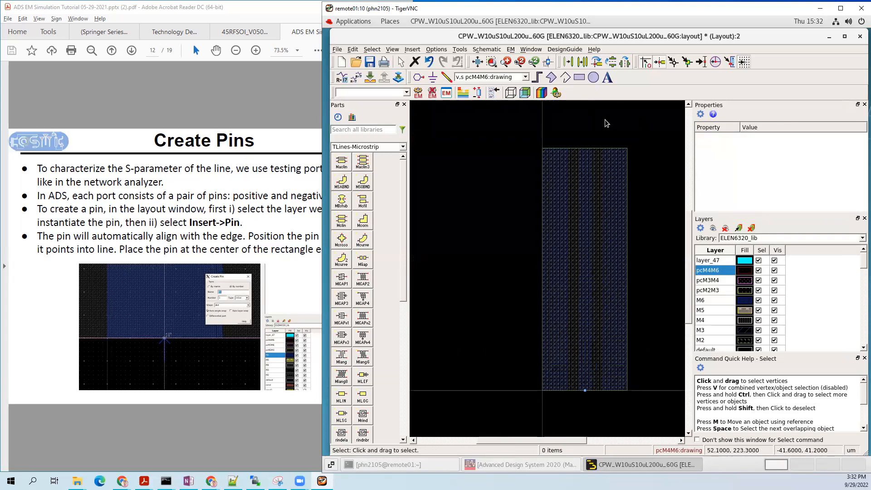
key("ctrl+v")
scroll(586, 151, "up", 3)
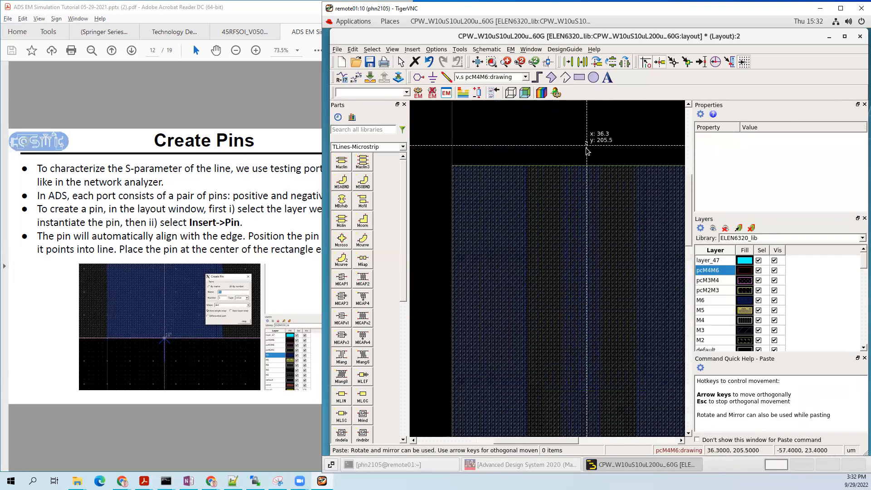
scroll(584, 151, "up", 3)
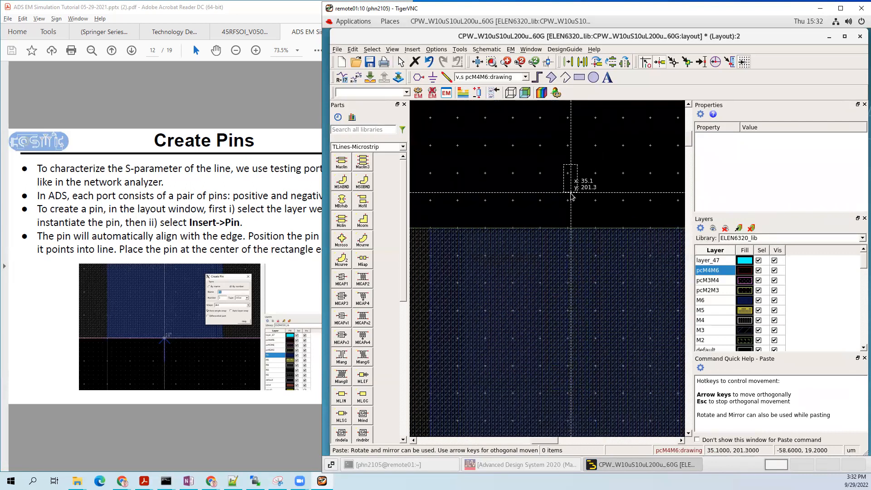
left_click(571, 192)
key("ctrl+r")
key("ctrl+r")
key("ctrl+r")
key("ctrl+r")
scroll(571, 195, "down", 3)
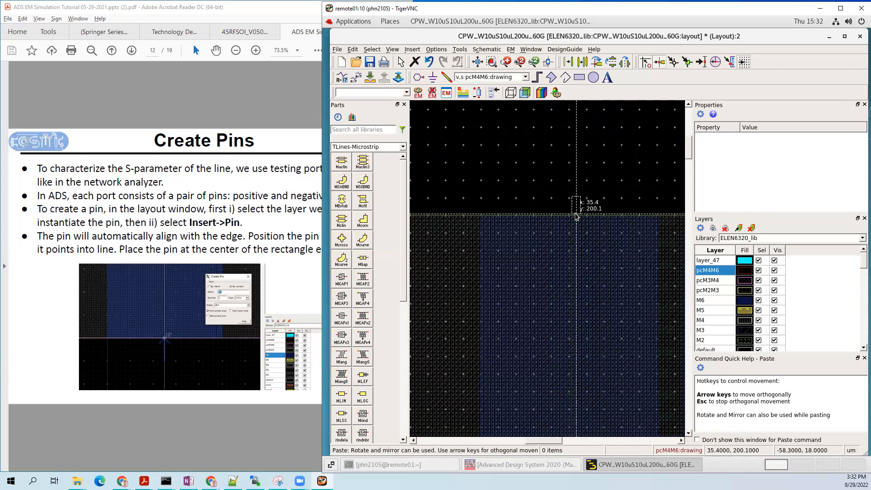
scroll(577, 217, "up", 3)
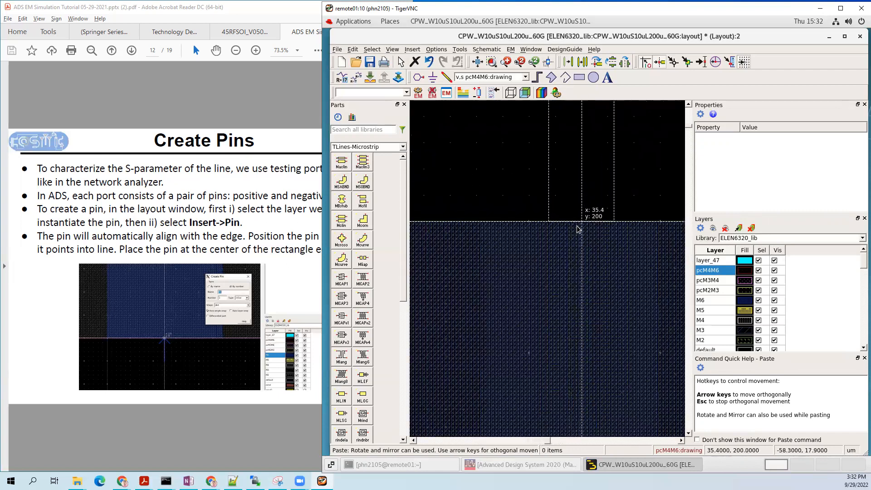
left_click(578, 229)
scroll(578, 213, "down", 3)
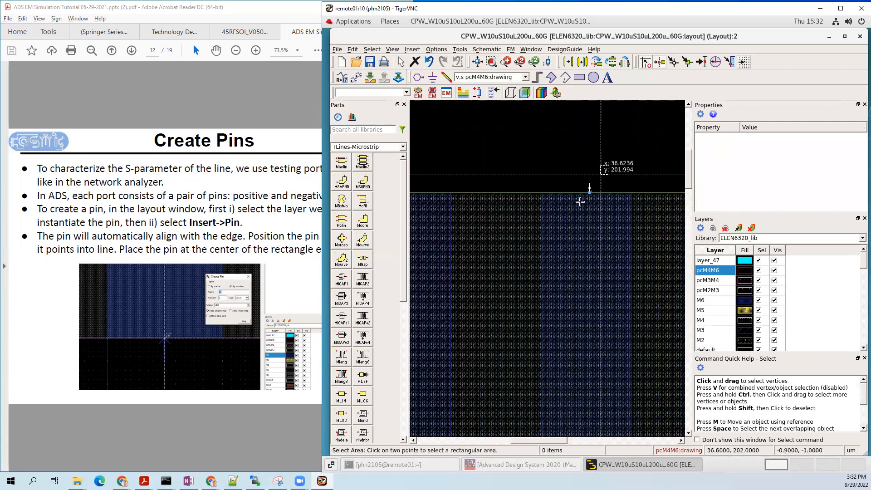
Step: Move the two pasted pins along the top edge to the centre of the signal strip
left_click(589, 190)
key("m")
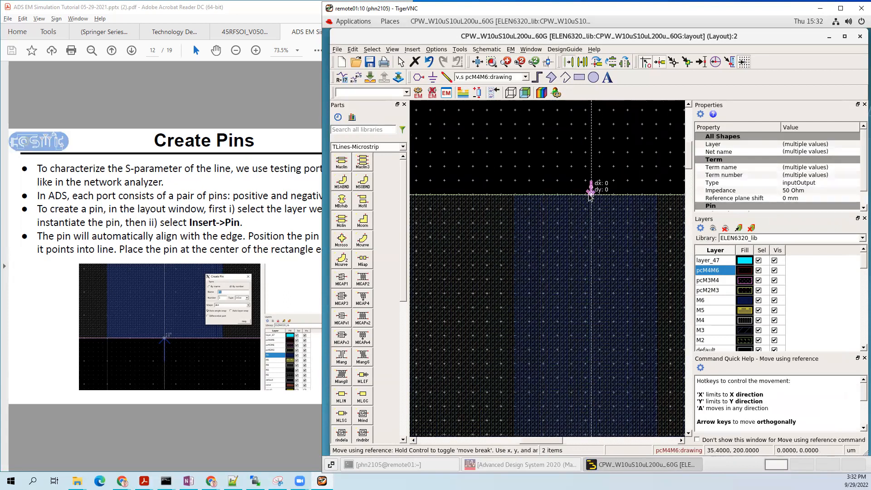
left_click(593, 189)
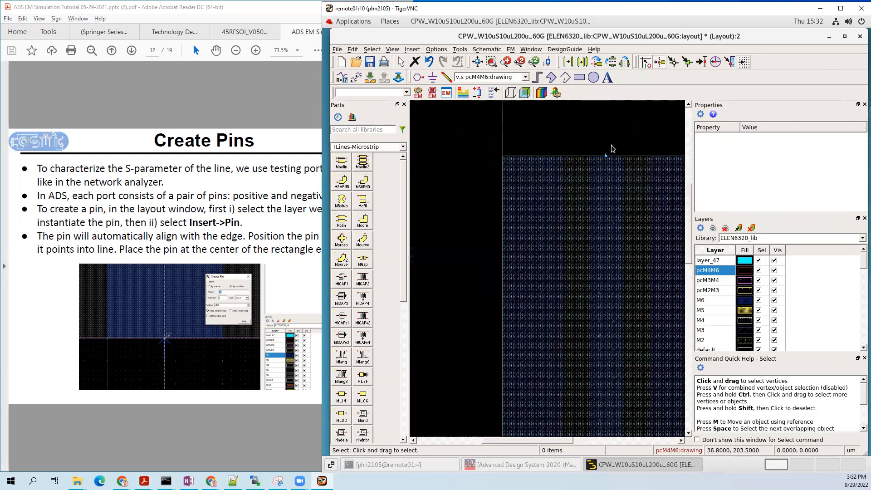
Step: Switch to the tutorial PDF in Acrobat Reader to check the pin instructions
scroll(621, 143, "down", 3)
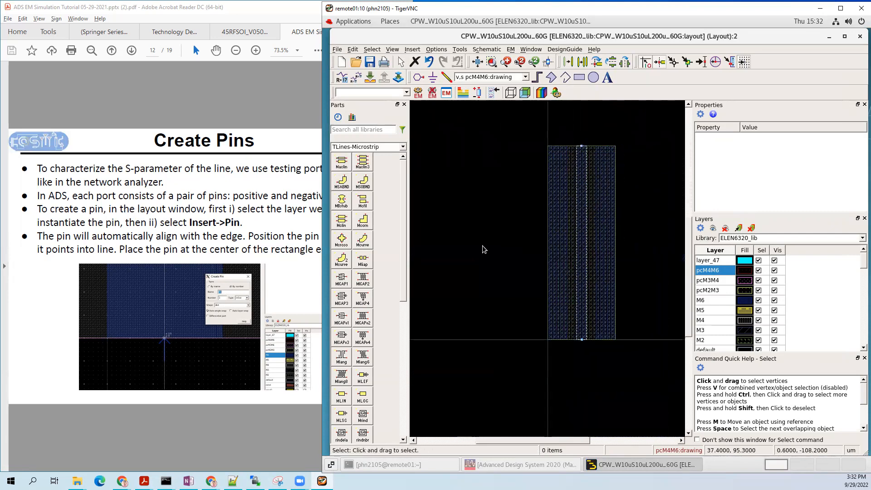
left_click(276, 228)
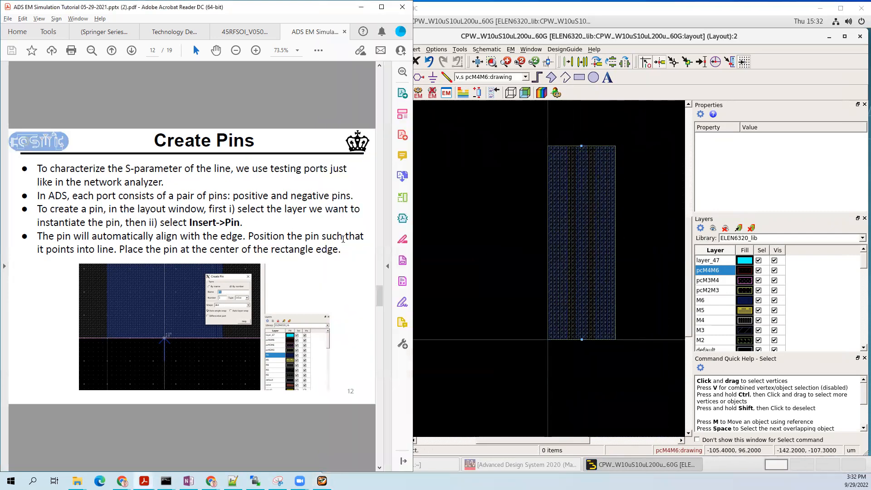
Step: Read ahead to the tutorial's 3-Dimensional View slide and switch the CPW layout in ADS to its 3D view
scroll(311, 249, "down", 2)
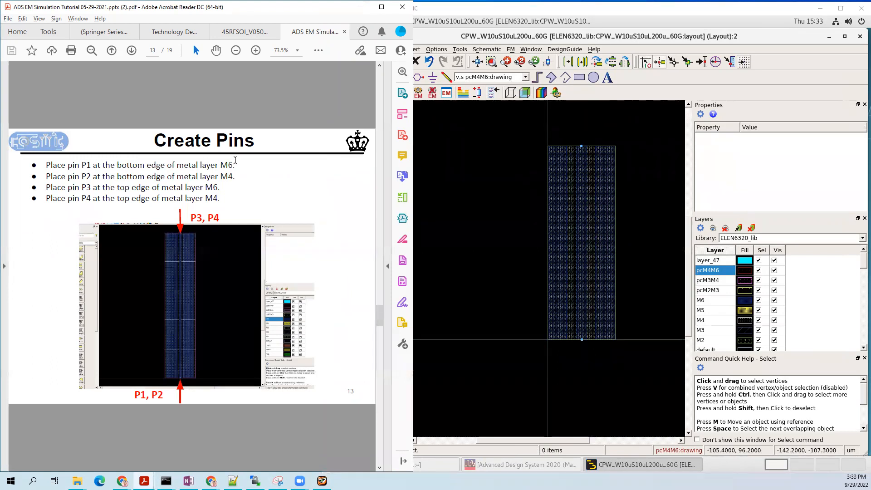
scroll(316, 190, "down", 2)
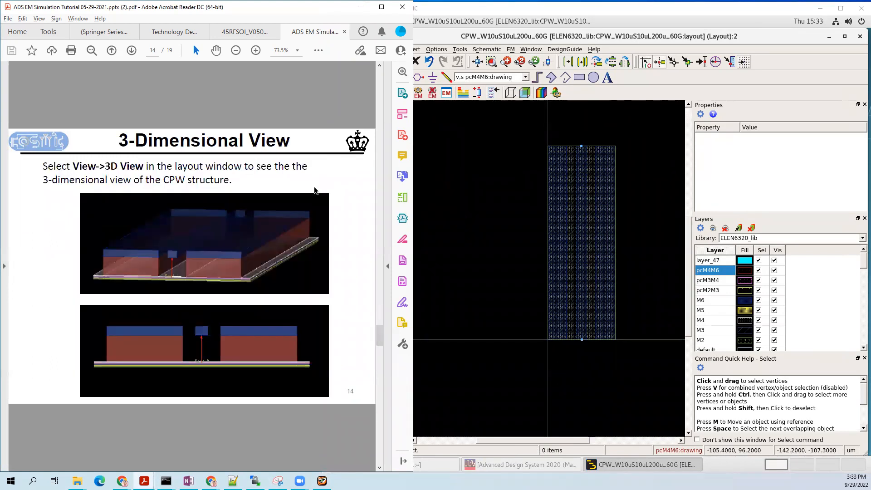
left_click(497, 156)
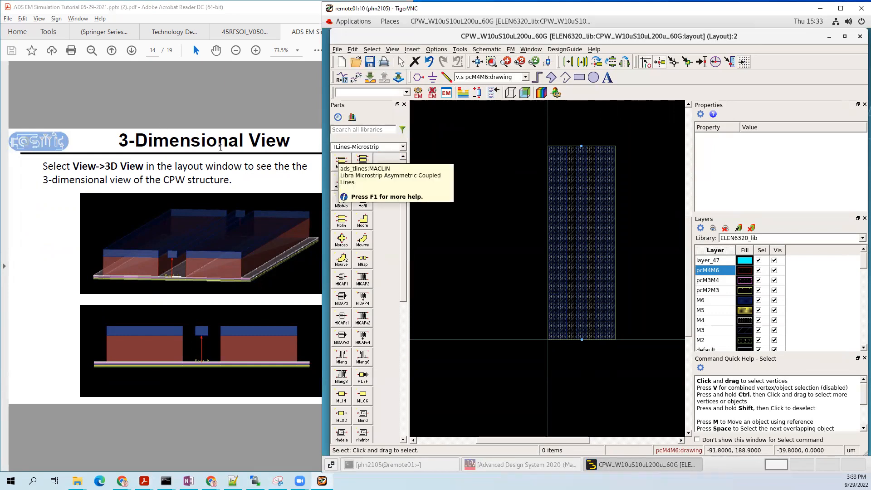
left_click(391, 49)
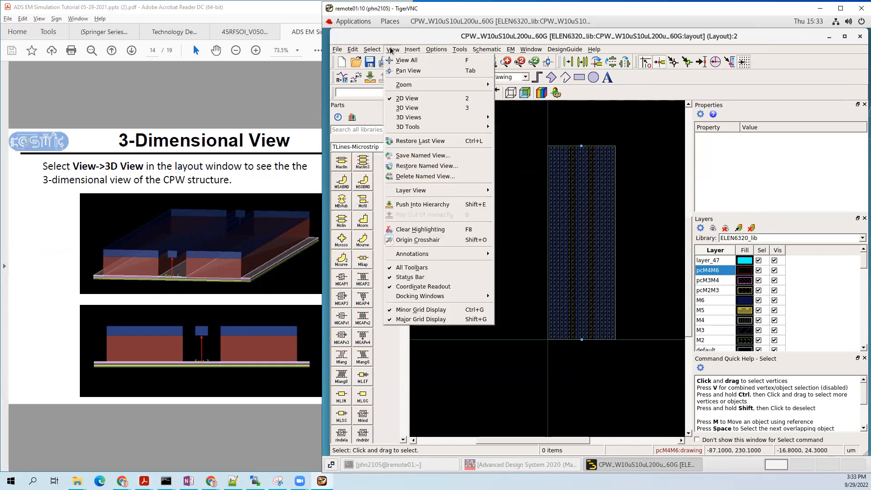
left_click(425, 114)
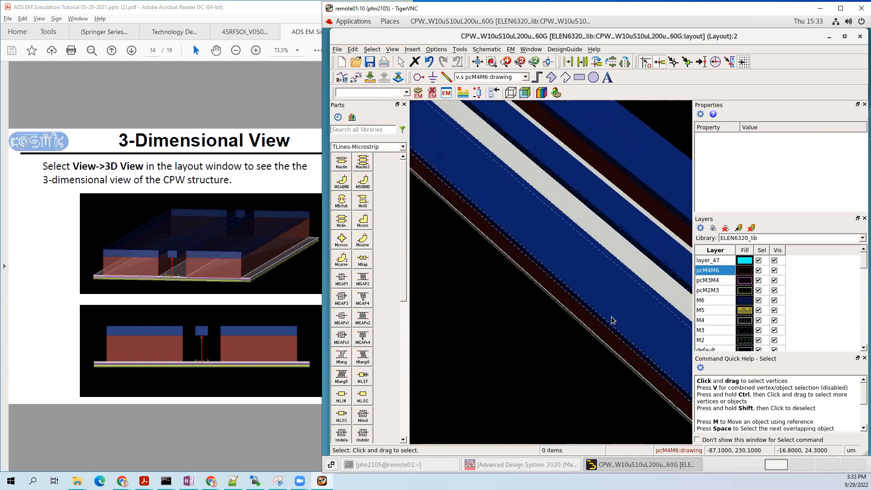
Step: Examine the CPW structure in 3D, including its end face, centre conductor, side ground walls, lower metal layers and full length
left_click_drag(576, 300, 561, 320)
mouse_move(510, 301)
left_mouse_down()
mouse_move(612, 276)
mouse_move(585, 300)
mouse_move(635, 293)
mouse_move(518, 296)
left_mouse_up()
scroll(603, 315, "up", 5)
scroll(603, 315, "down", 5)
left_click_drag(635, 331, 551, 336)
scroll(551, 336, "up", 5)
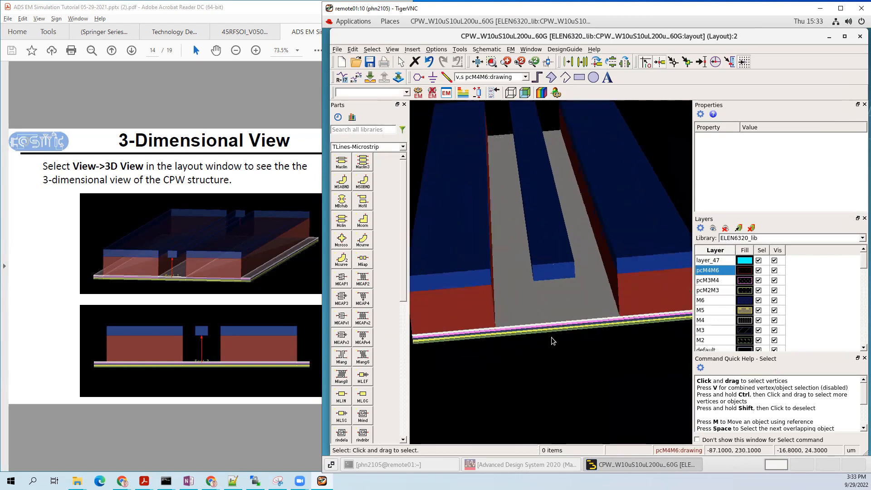
scroll(552, 334, "down", 3)
scroll(553, 329, "up", 3)
left_click_drag(557, 328, 547, 301)
scroll(562, 302, "up", 5)
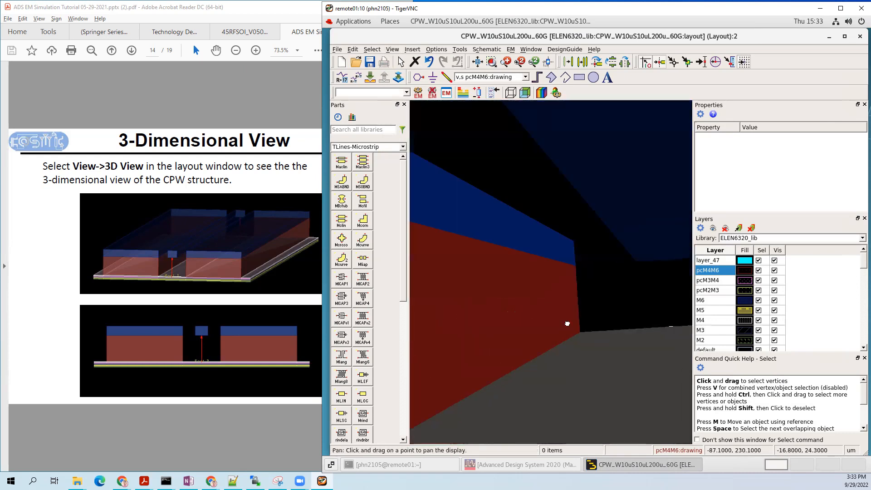
scroll(571, 319, "down", 3)
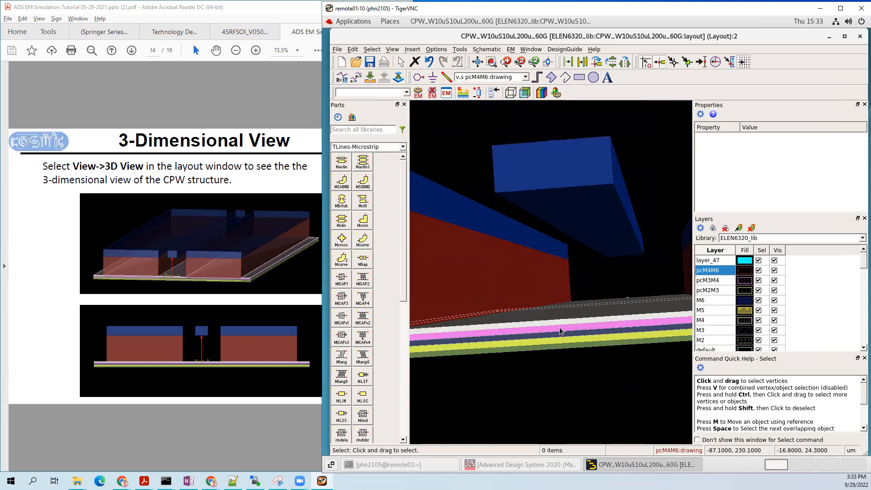
scroll(578, 333, "down", 2)
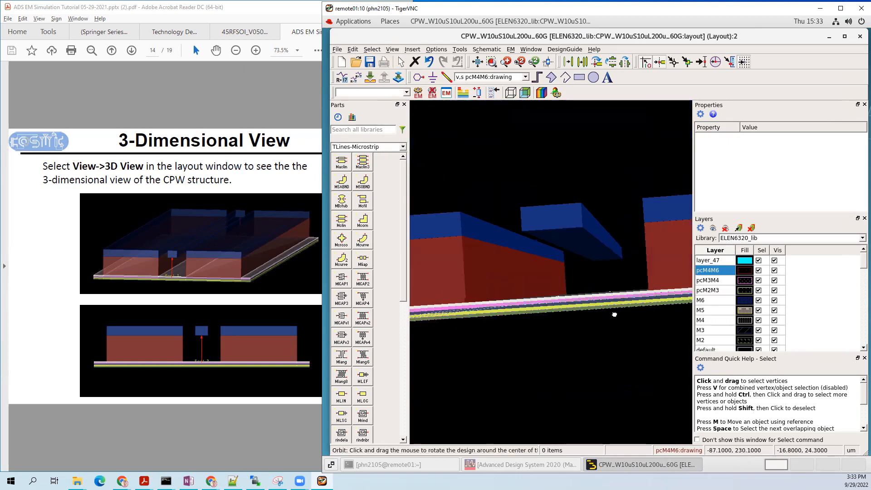
scroll(611, 317, "up", 2)
scroll(612, 316, "down", 2)
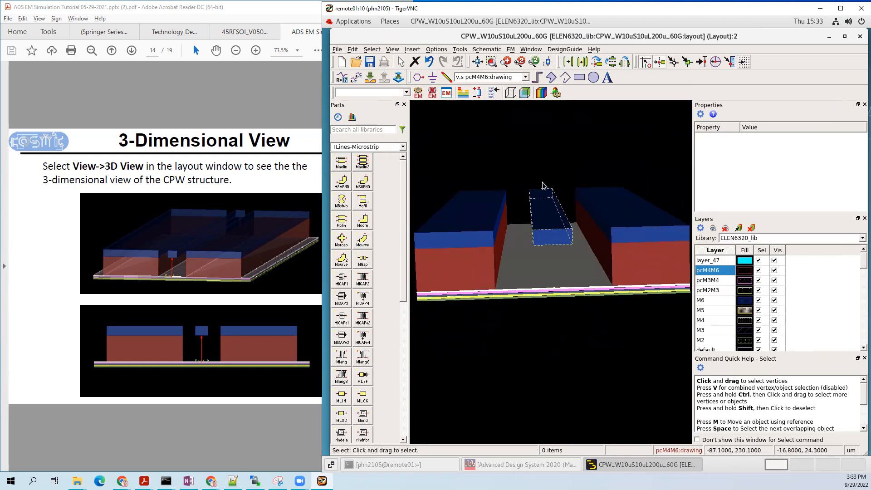
scroll(553, 244, "down", 2)
left_click_drag(552, 243, 555, 310)
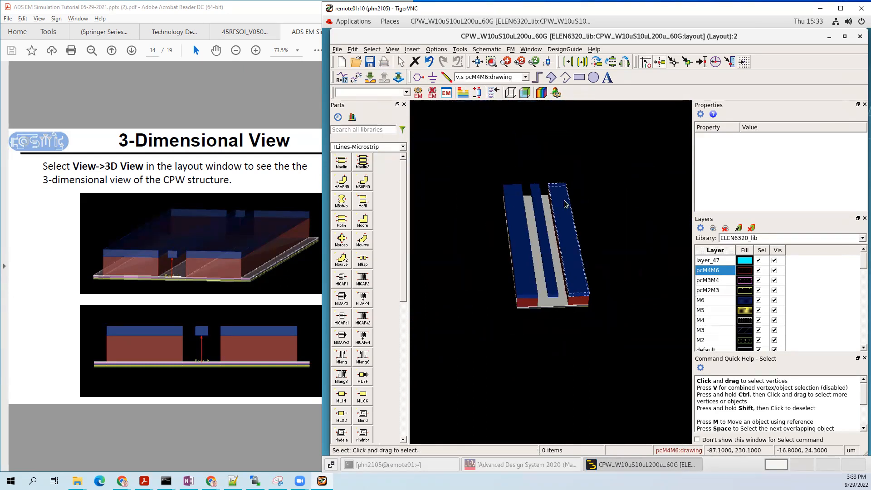
Step: Return the CPW layout to the 2D view
left_click(372, 49)
mouse_move(393, 50)
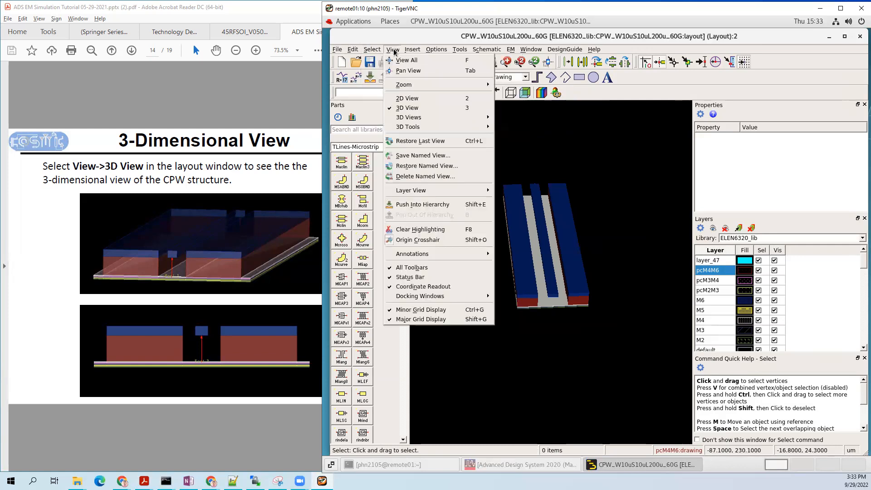
left_click(415, 99)
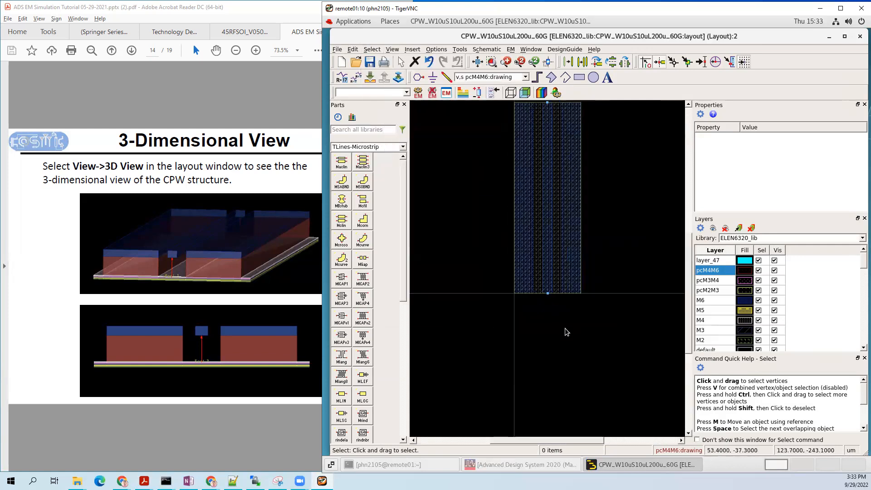
Step: Switch to Acrobat Reader and look back over the Create Pins and 3-Dimensional View slides
left_click(209, 180)
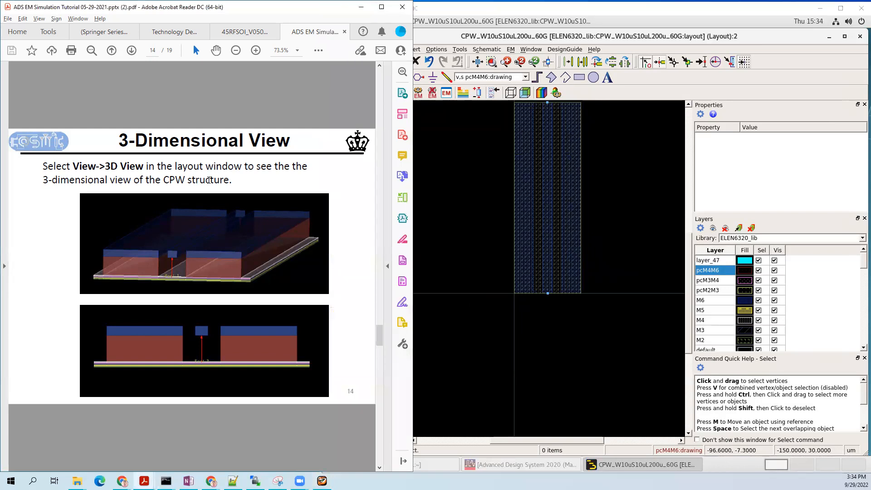
scroll(209, 180, "down", 2)
scroll(209, 180, "up", 2)
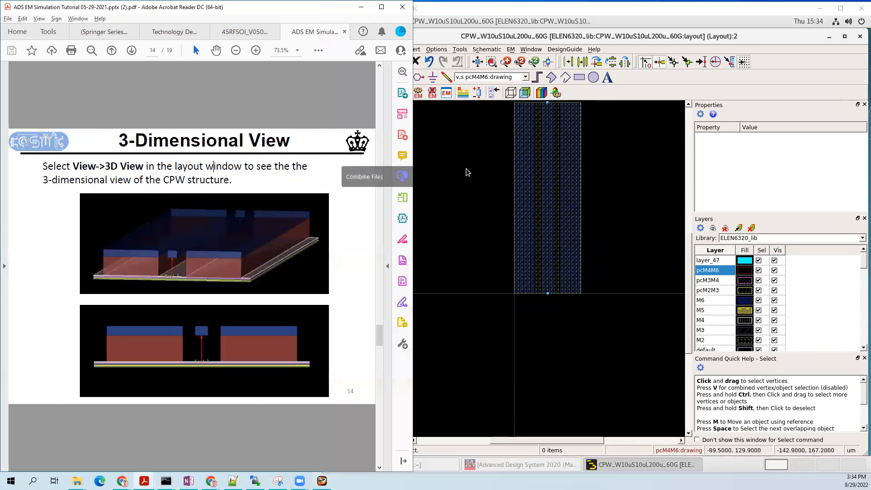
scroll(242, 169, "up", 2)
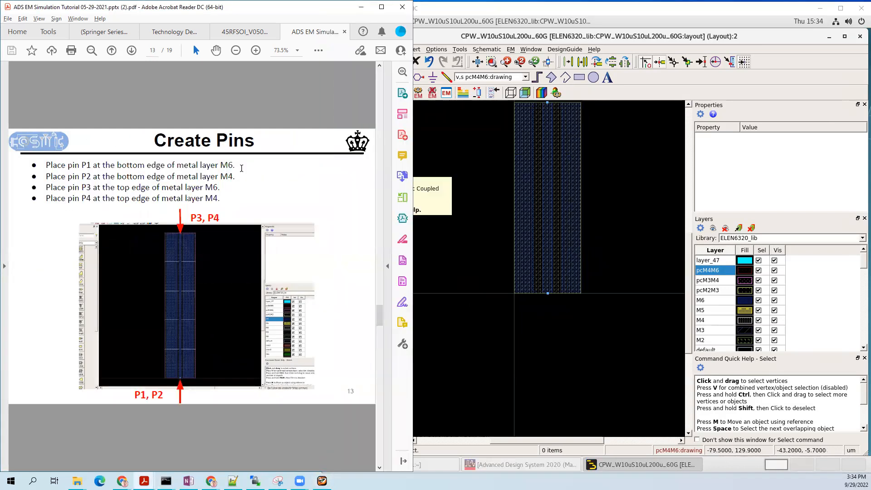
scroll(241, 168, "up", 2)
scroll(241, 169, "down", 2)
scroll(242, 169, "down", 2)
Step: Switch back to the ADS layout, open the Port Editor and assign pin P2 as the negative terminal of port 1
left_click(486, 290)
left_click_drag(551, 306, 556, 377)
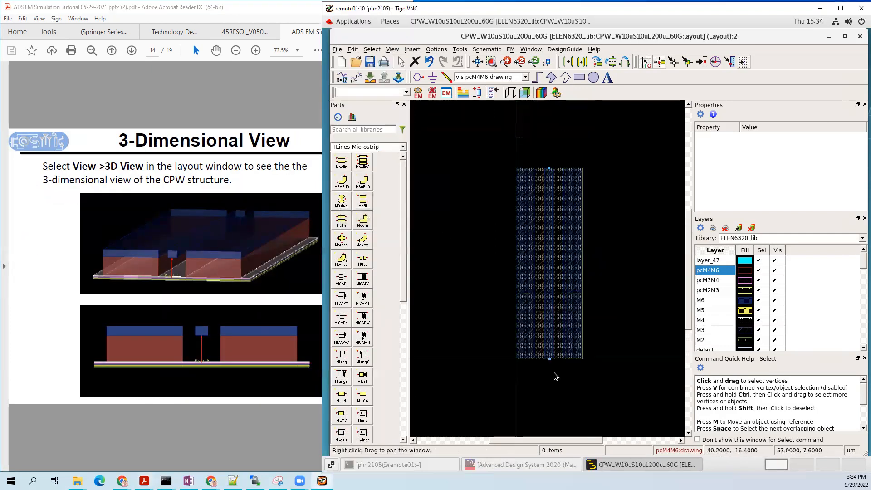
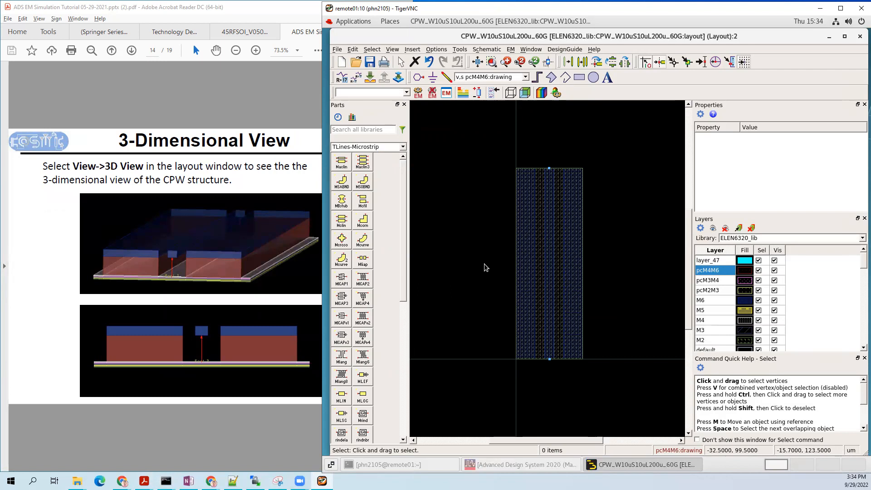
left_click(479, 94)
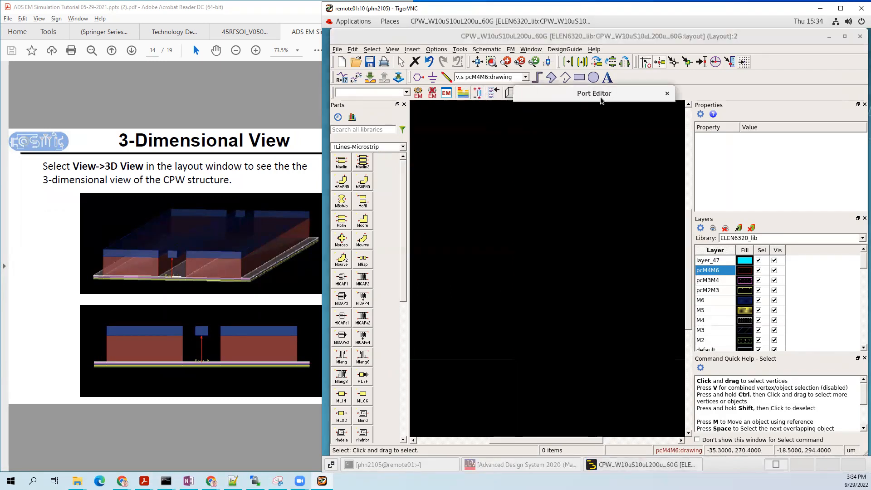
left_click_drag(600, 97, 469, 77)
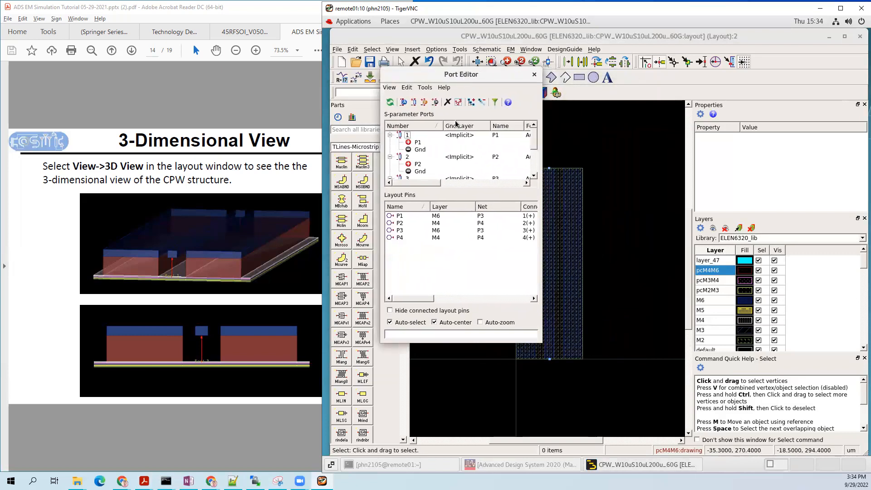
left_click(418, 164)
left_click_drag(418, 168, 429, 153)
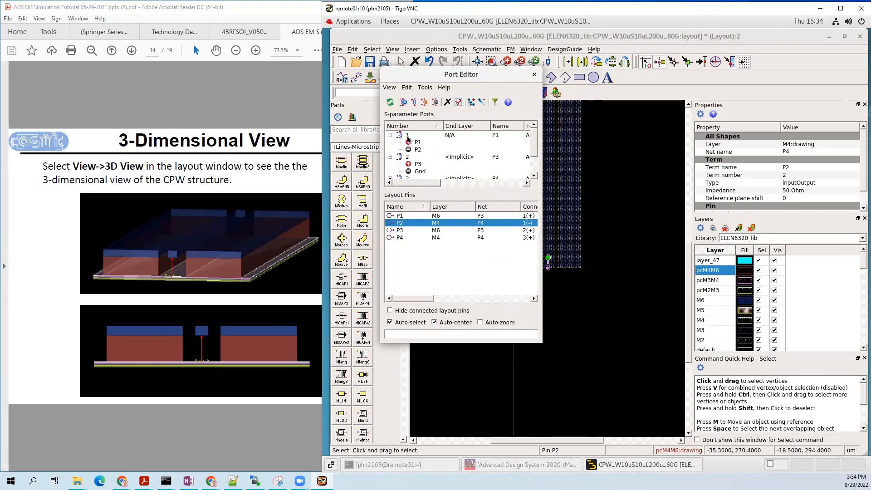
Step: Assign pin P4 as the negative terminal of port 2, whose positive pin is P3
scroll(424, 152, "down", 1)
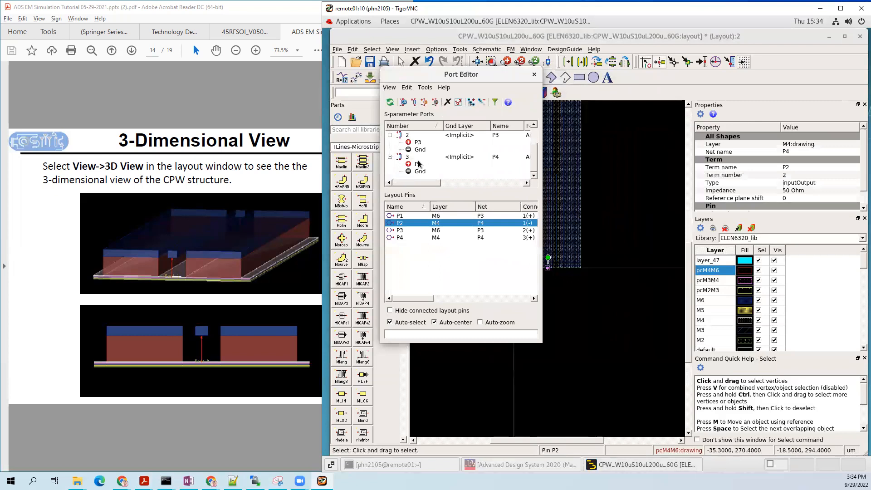
left_click(418, 165)
left_click_drag(419, 165, 419, 150)
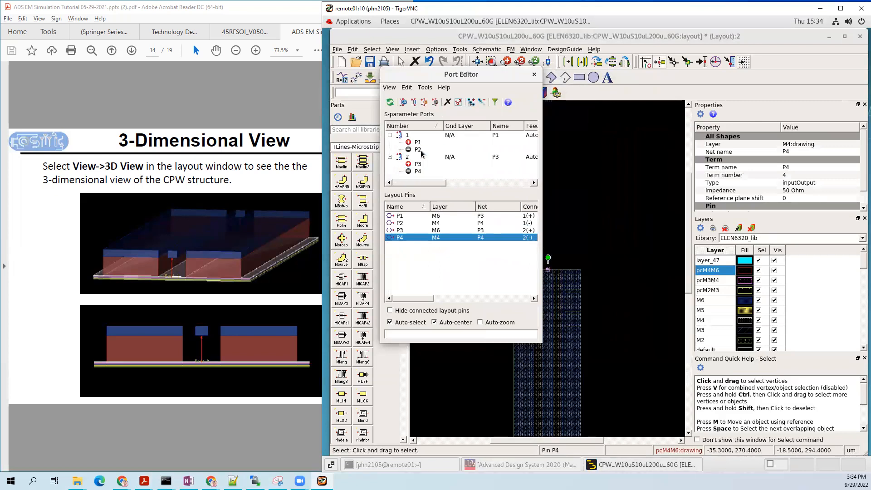
Step: Close the Port Editor with its port list refreshed and save the CPW layout
left_click(390, 102)
left_click(535, 74)
scroll(558, 208, "down", 1)
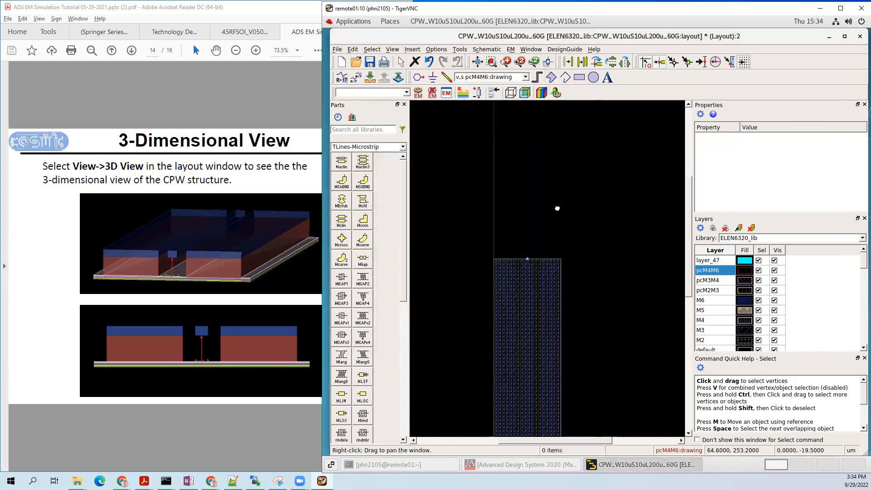
key("ctrl+s")
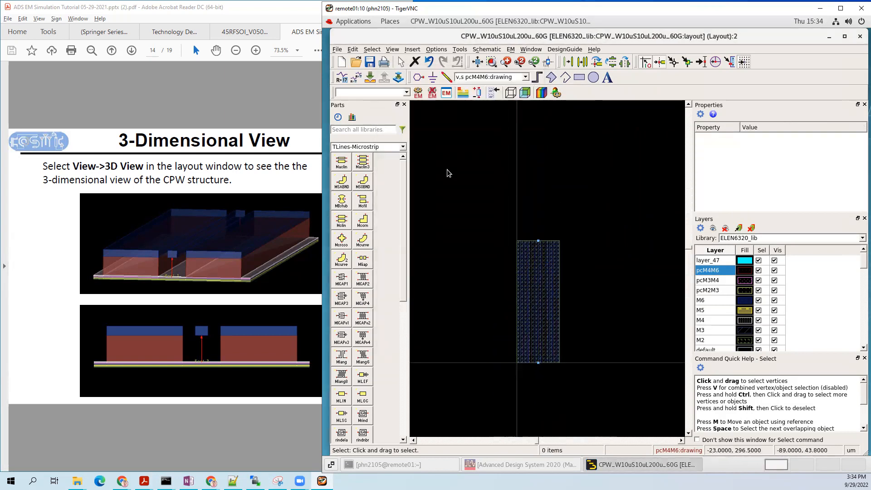
Step: Following the Open EM Simulation Setup slide, create an EM setup view named emSetup without a template and dismiss the What's New notice
left_click(219, 103)
scroll(219, 103, "down", 1)
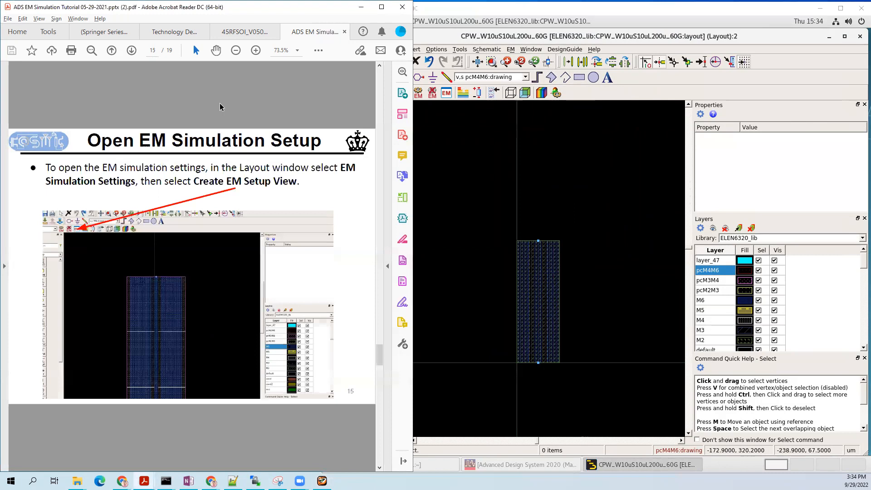
left_click(554, 168)
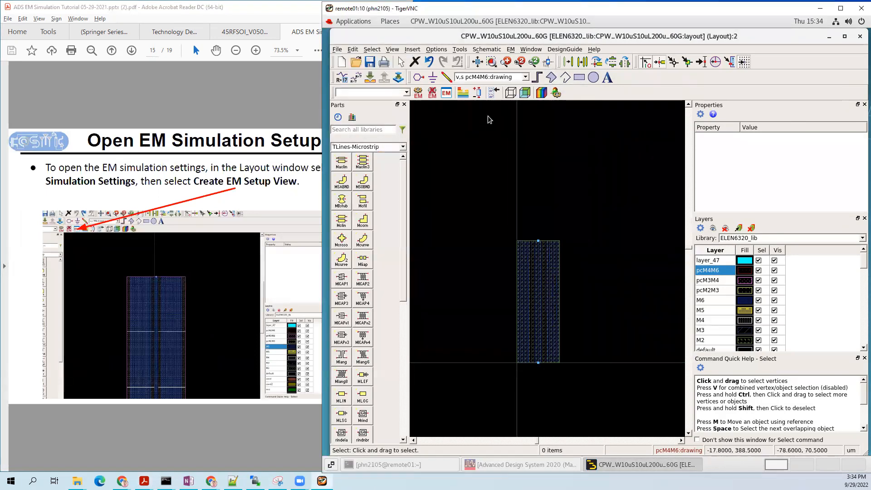
left_click(447, 94)
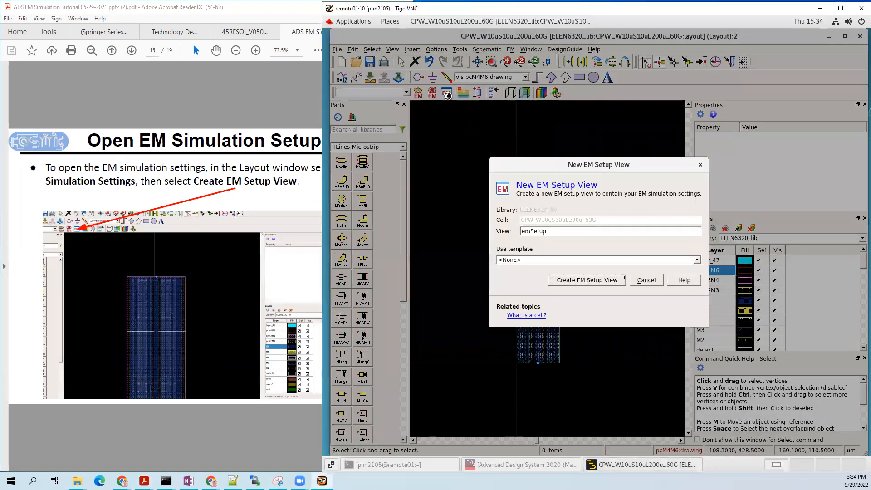
left_click(608, 282)
scroll(186, 110, "down", 1)
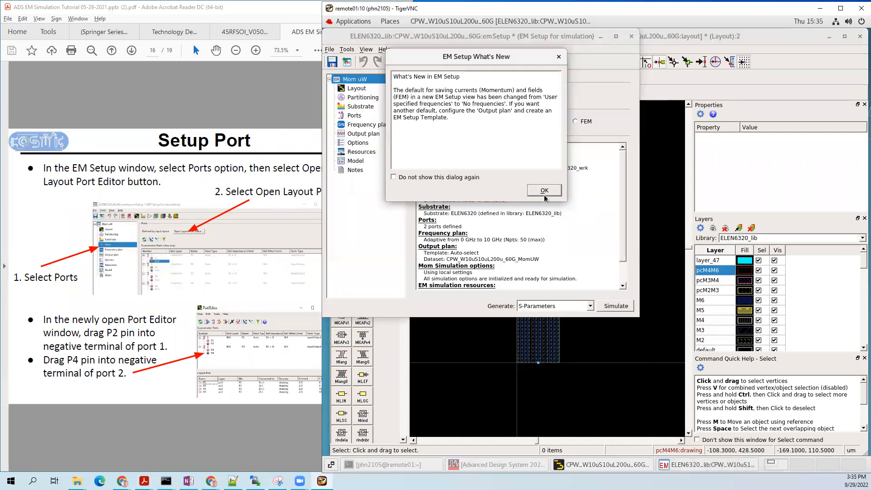
left_click(545, 191)
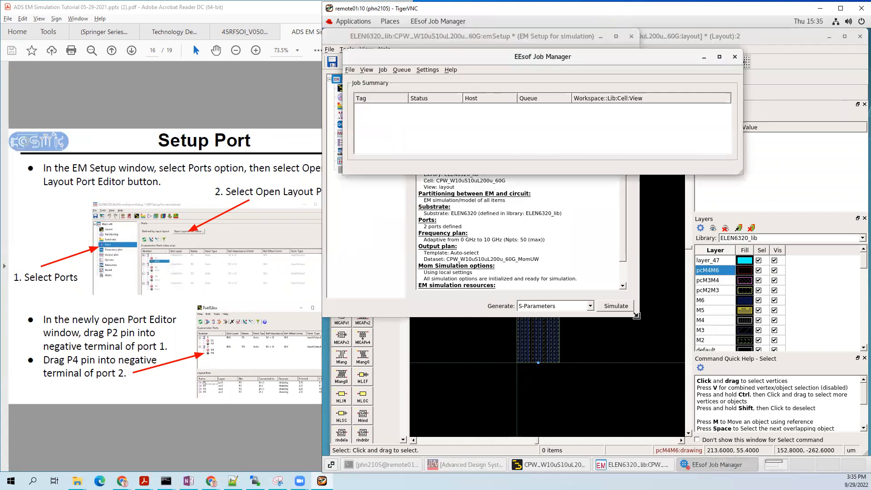
Step: Enlarge the EM setup window and check its port and pin assignments against the tutorial's Setup Port slide
left_click_drag(643, 317, 776, 331)
left_click(252, 133)
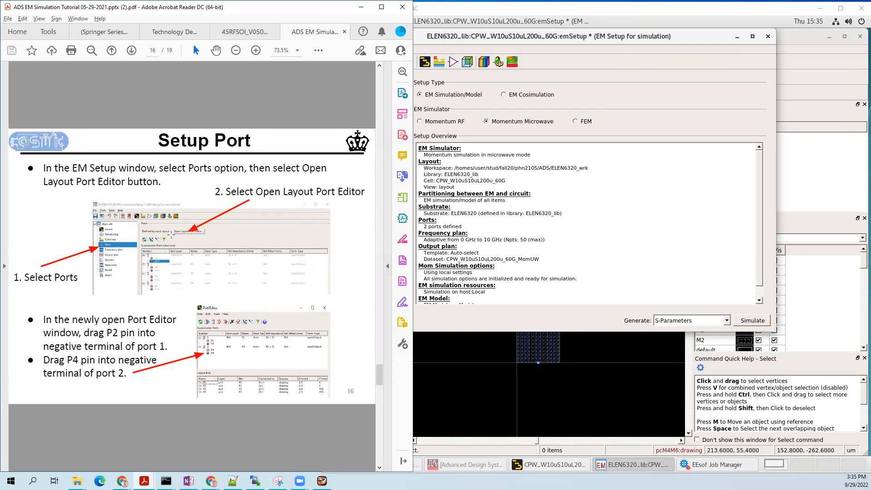
left_click(540, 44)
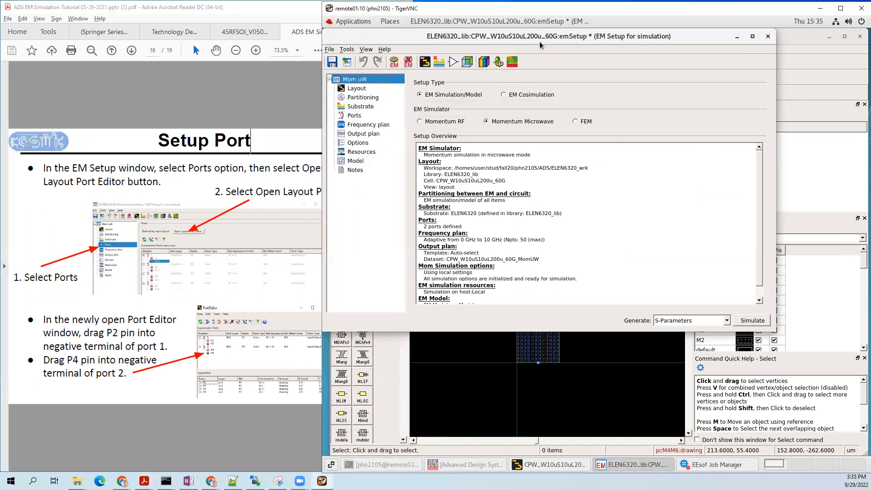
left_click(355, 116)
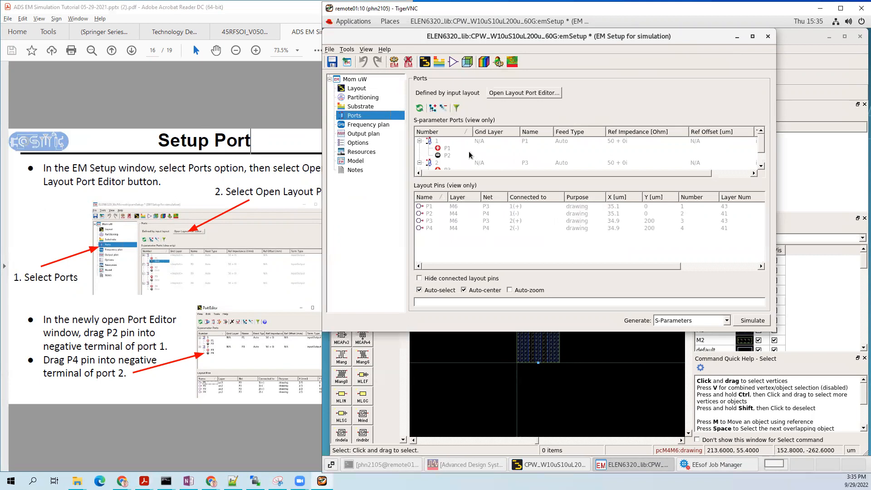
scroll(467, 151, "down", 1)
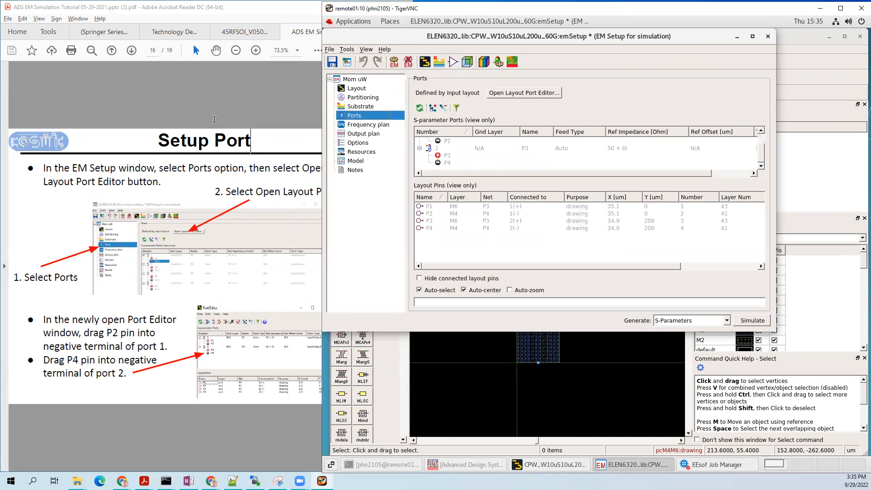
left_click(253, 120)
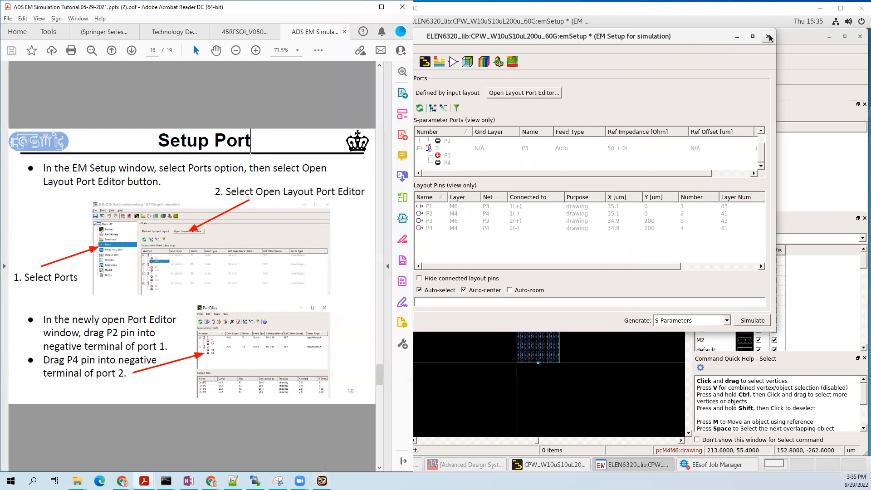
Step: Minimize the EM setup window and launch the 3D viewer for the CPW layout, saving the modified layout
left_click(737, 35)
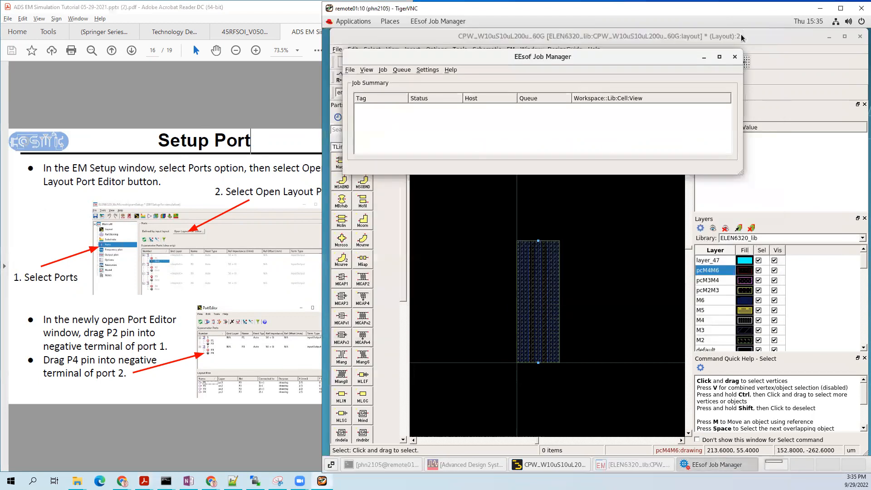
left_click(614, 270)
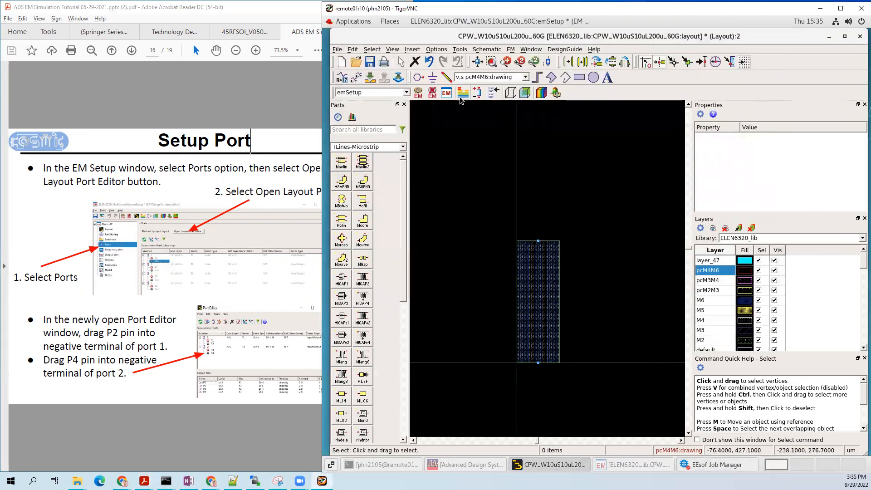
left_click(511, 94)
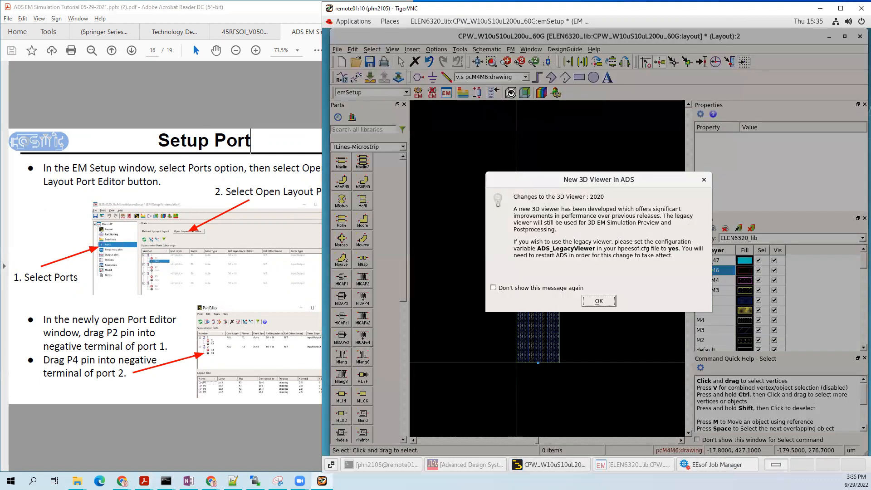
left_click(603, 298)
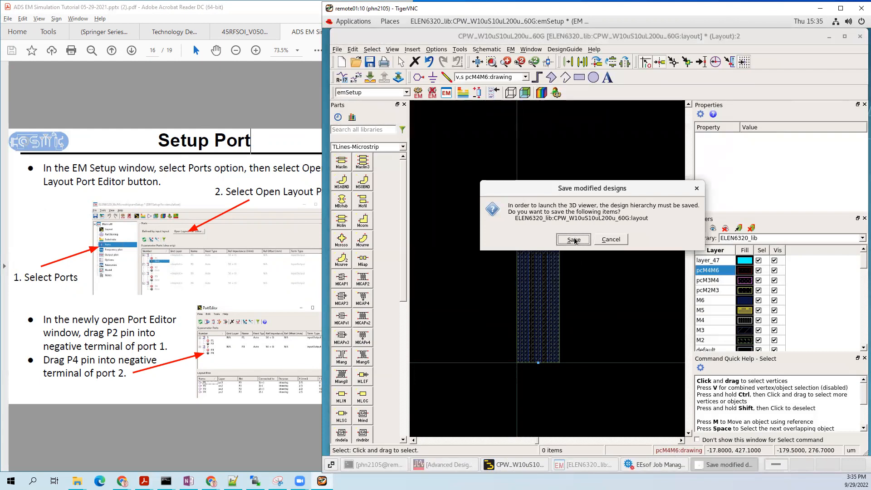
left_click(574, 240)
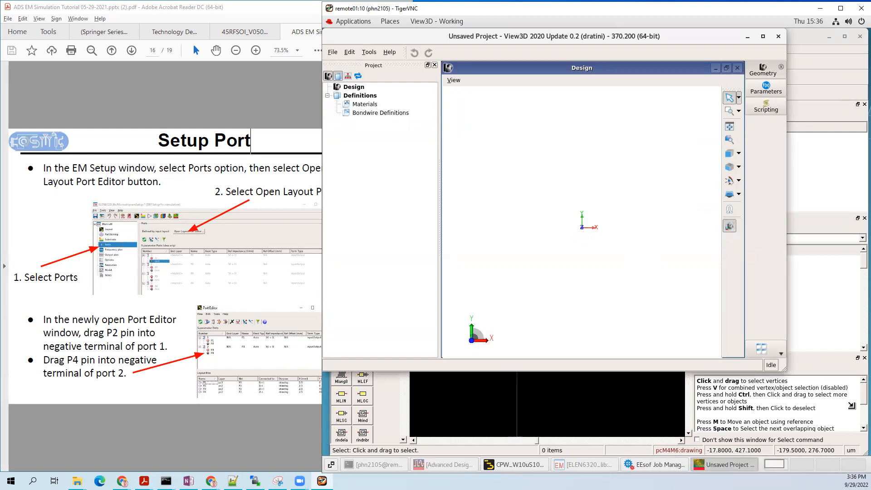
Step: Compare the CPW structure in the enlarged 3D viewer with the tutorial's 3-Dimensional View slide and close the viewer
left_click_drag(852, 405, 852, 405)
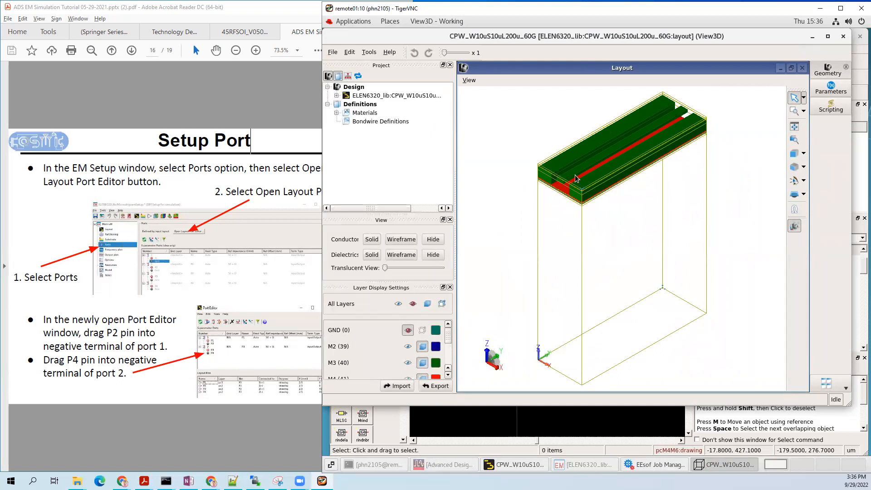
left_click_drag(564, 165, 567, 245)
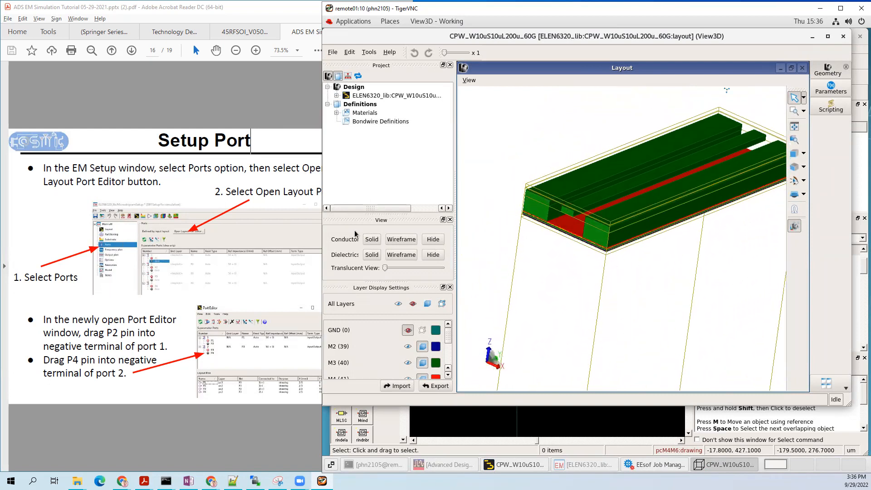
left_click(277, 197)
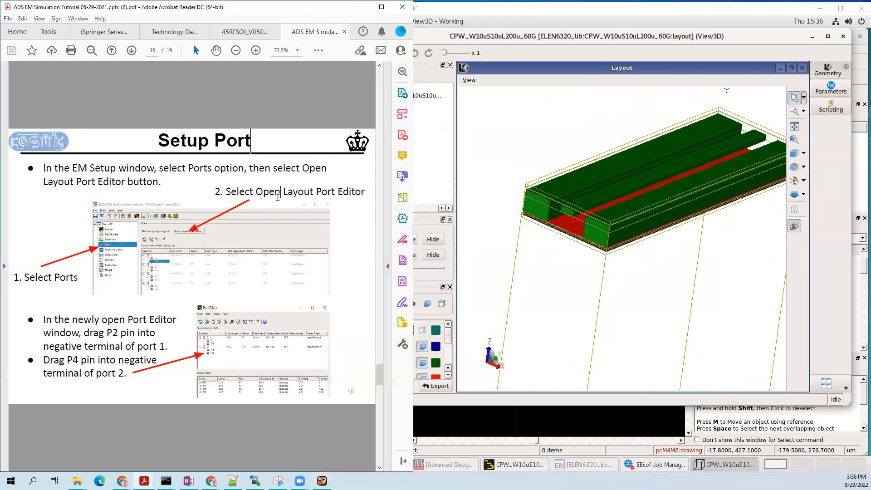
scroll(278, 197, "up", 2)
scroll(278, 201, "up", 2)
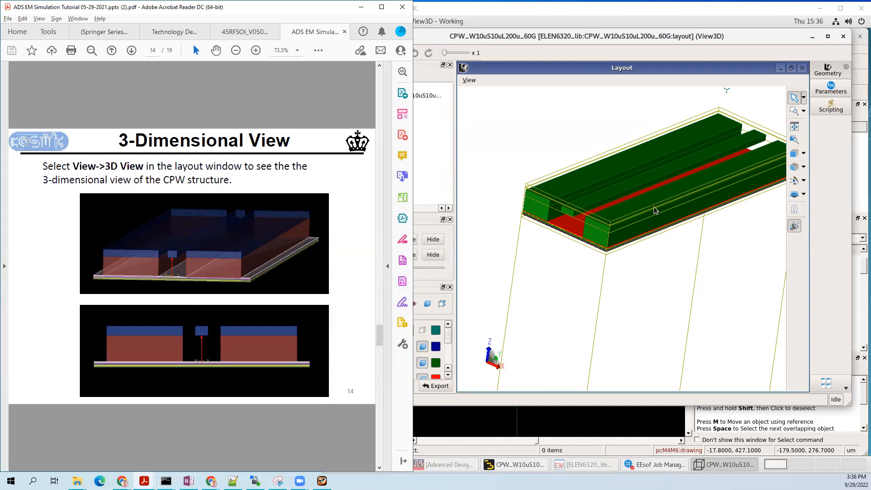
scroll(575, 218, "up", 2)
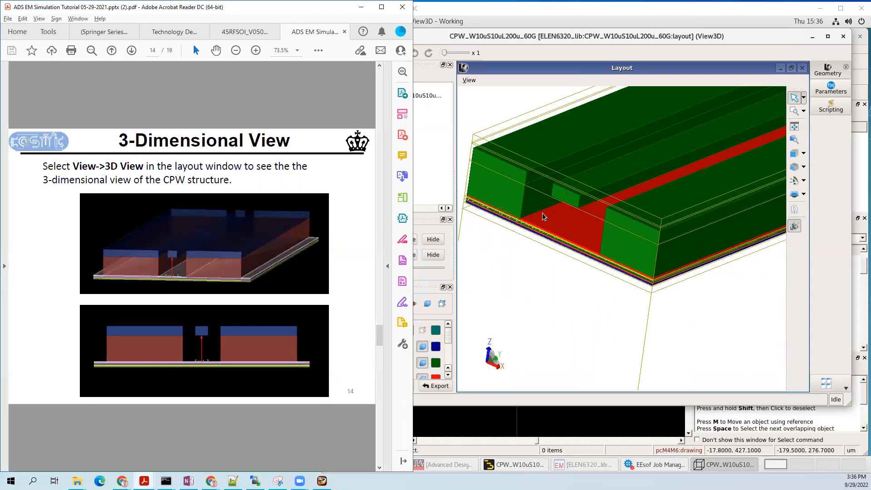
scroll(559, 254, "down", 2)
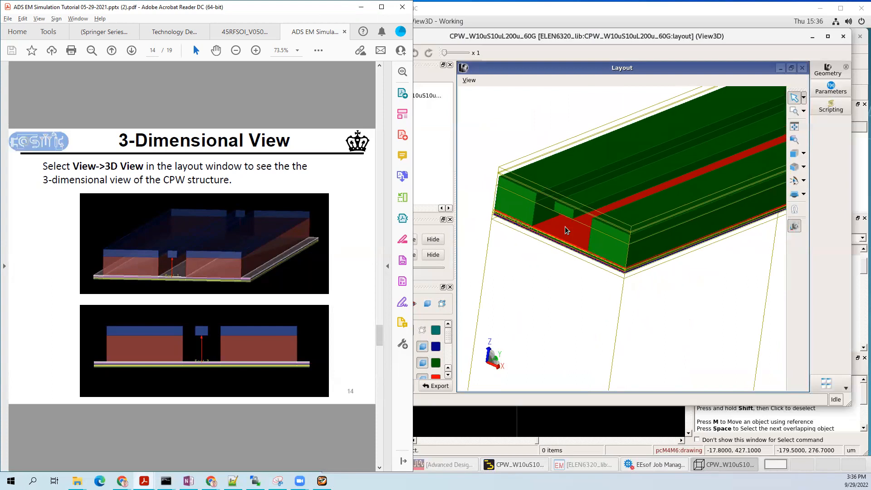
scroll(566, 231, "down", 1)
left_click_drag(566, 230, 634, 204)
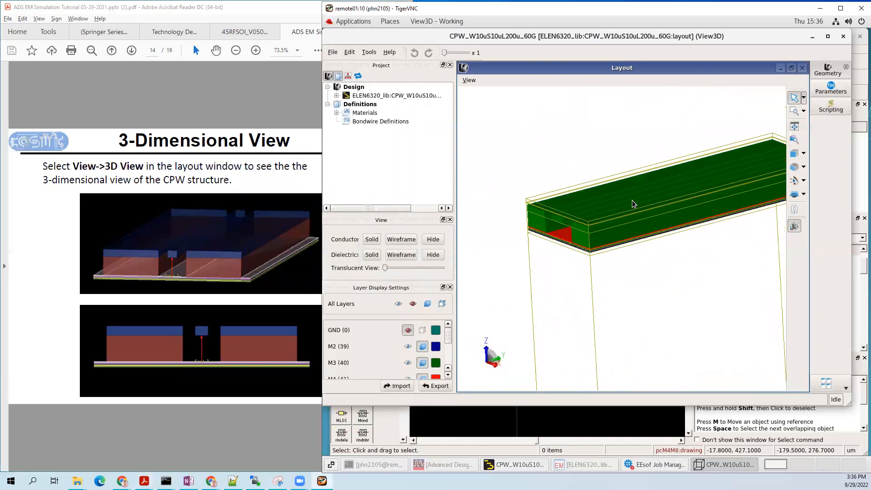
left_click(844, 36)
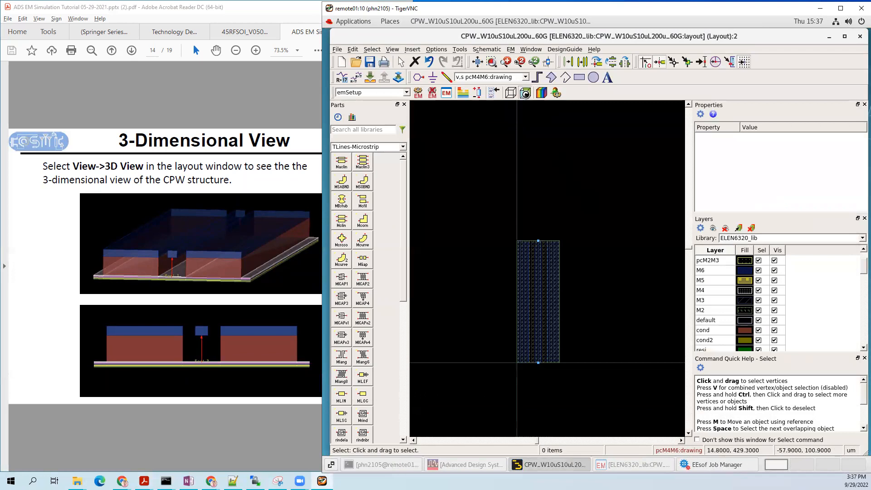
Step: Launch the Momentum 3D preview of the CPW layout and check the available 3D view options
left_click(525, 94)
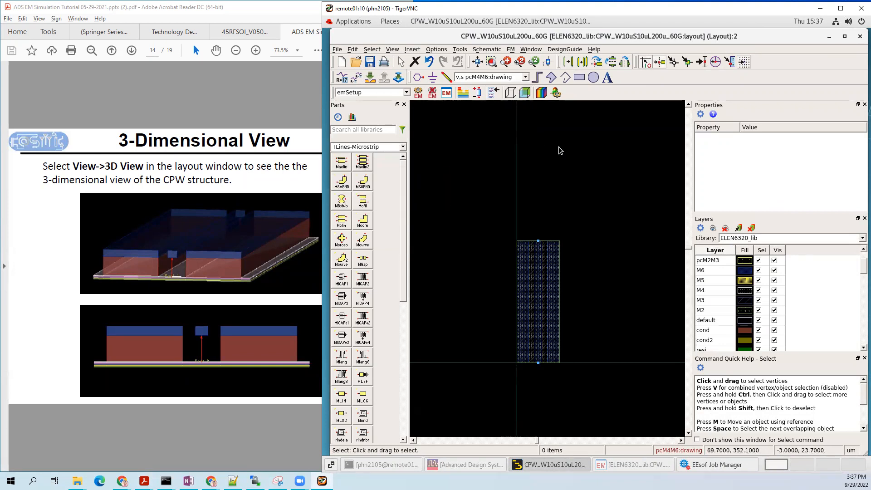
left_click(393, 49)
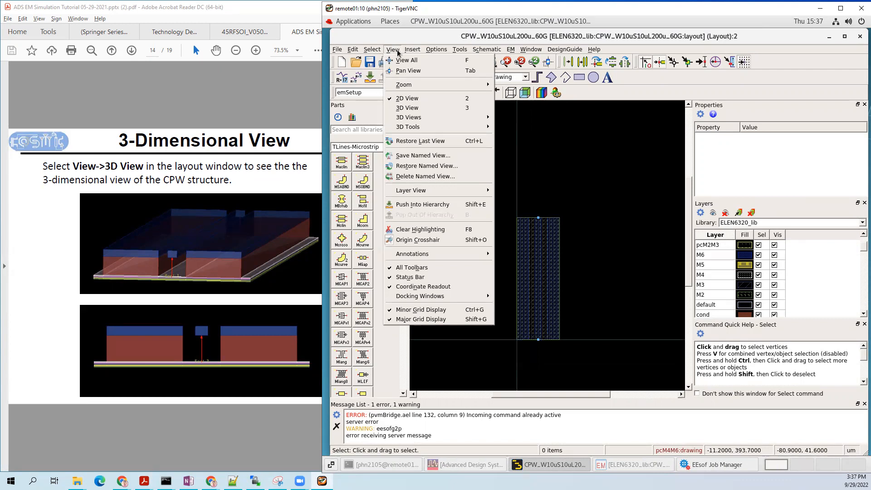
mouse_move(439, 119)
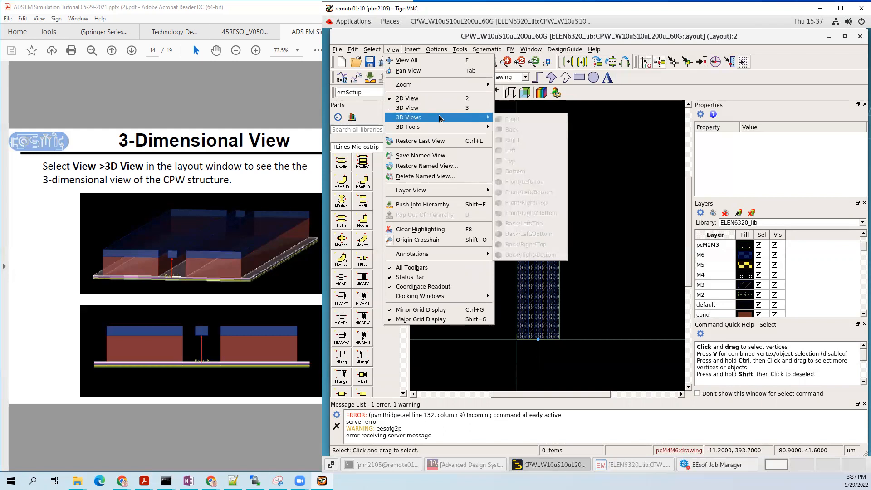
left_click(545, 352)
Step: Examine the port pins at the lower and upper ends of the CPW layout
scroll(543, 349, "up", 2)
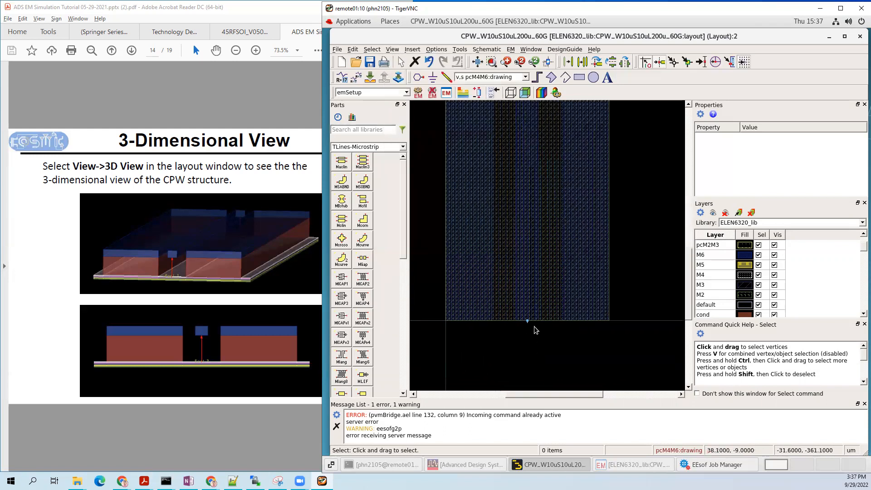
scroll(531, 332, "up", 2)
scroll(459, 295, "up", 3)
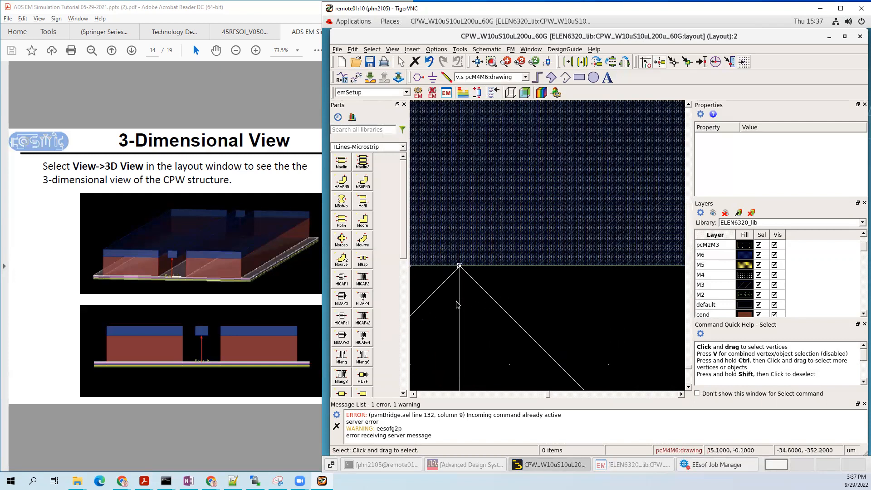
scroll(458, 301, "down", 4)
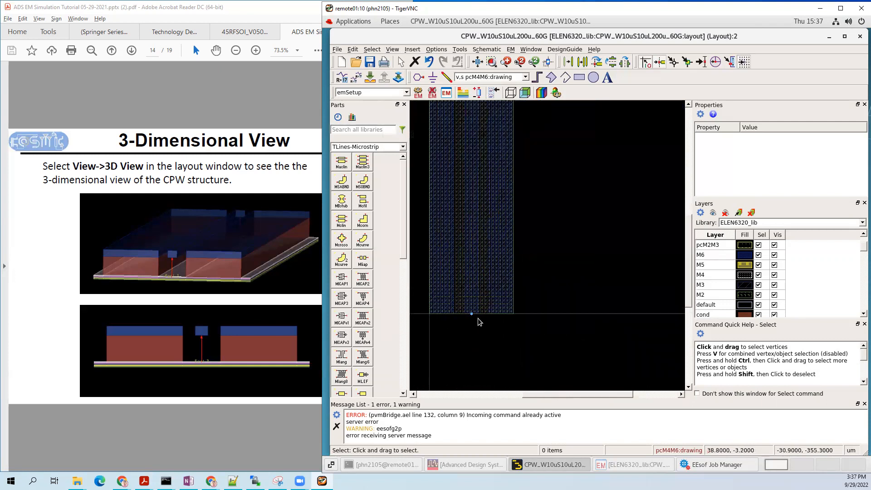
scroll(540, 226, "down", 2)
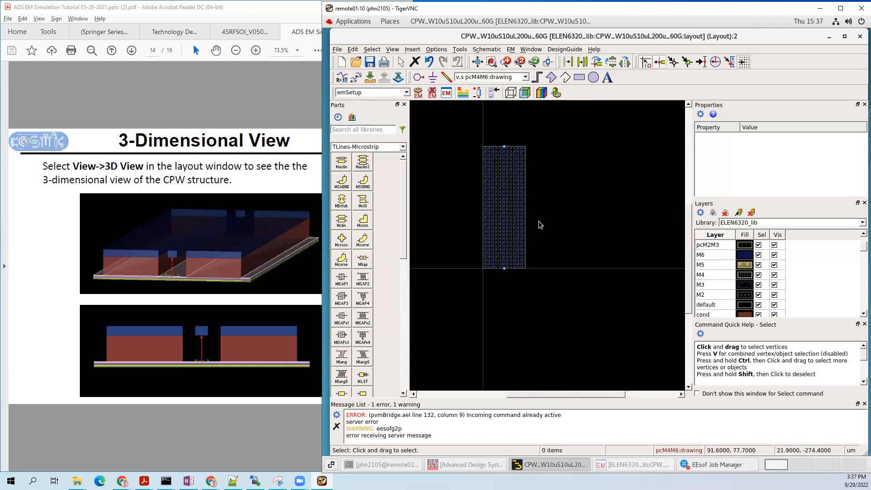
scroll(533, 128, "up", 5)
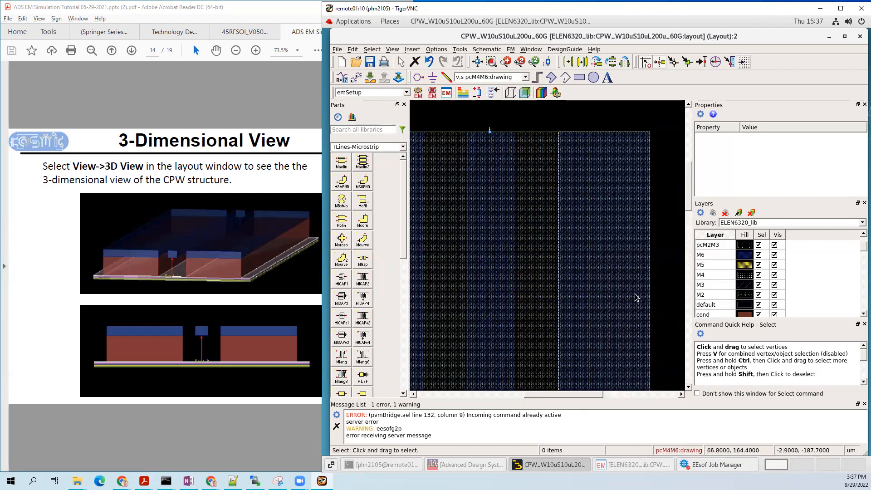
scroll(491, 132, "up", 2)
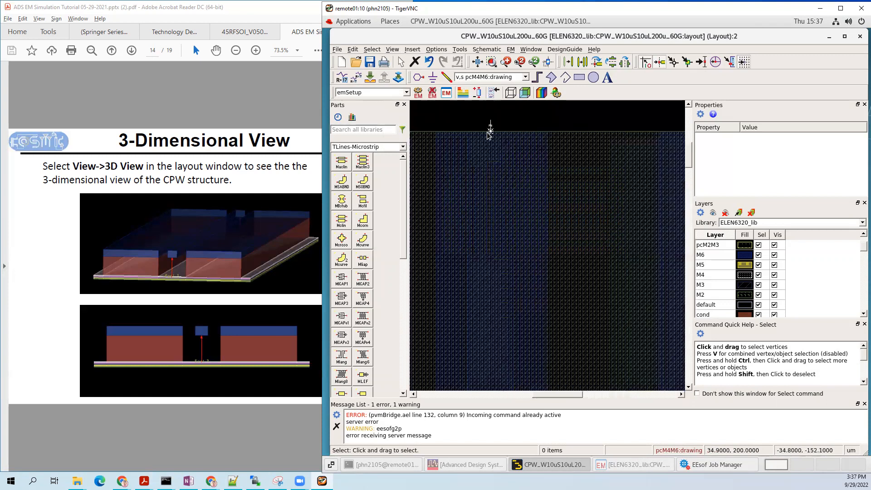
scroll(495, 130, "down", 2)
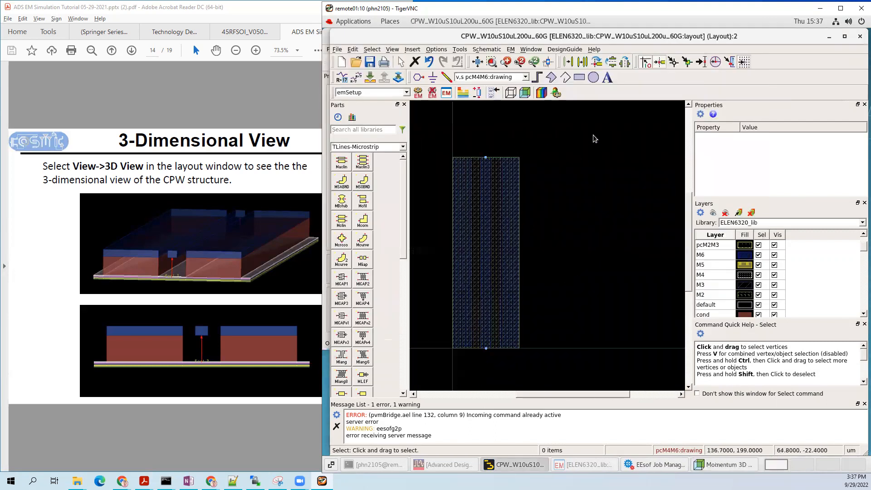
Step: Minimize the layout window, enlarge the Momentum 3D Preview, and inspect ports 1 and 2 at both ends of the CPW
left_click(830, 36)
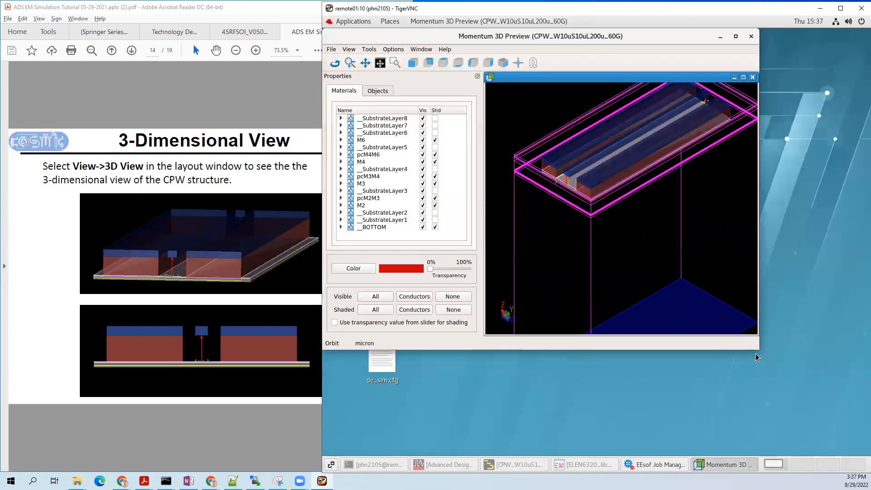
left_click_drag(758, 350, 863, 448)
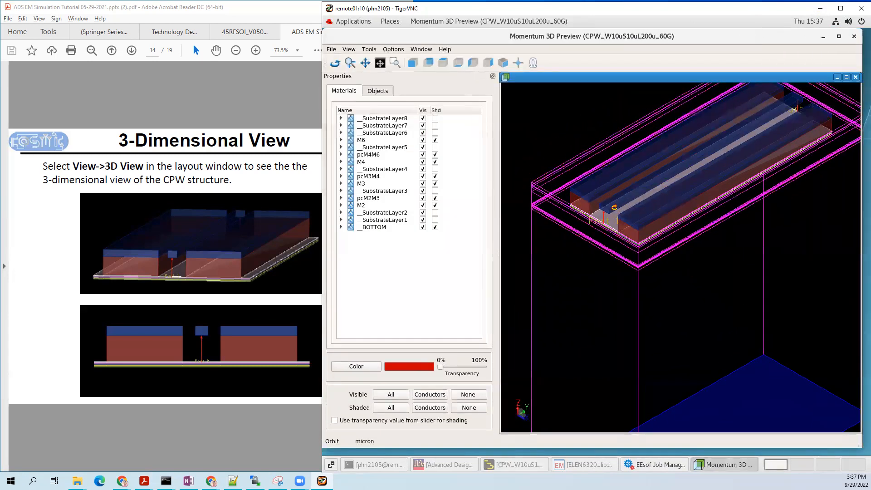
scroll(615, 207, "up", 8)
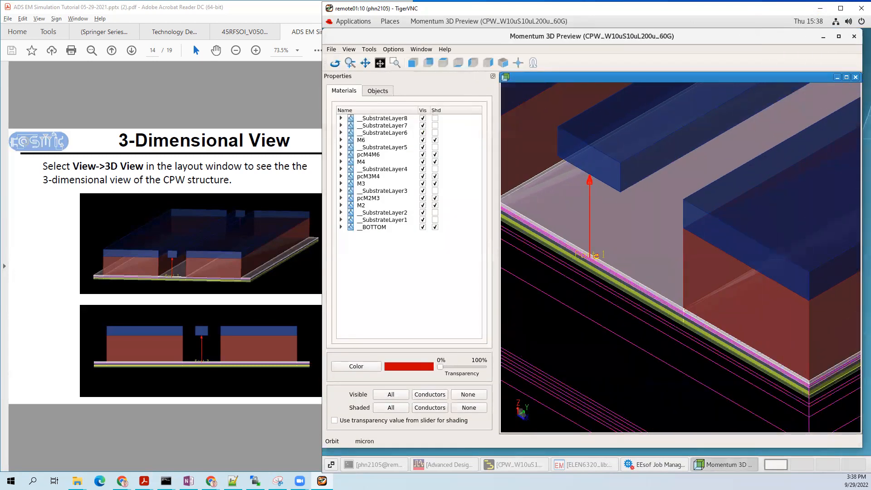
scroll(590, 228, "down", 2)
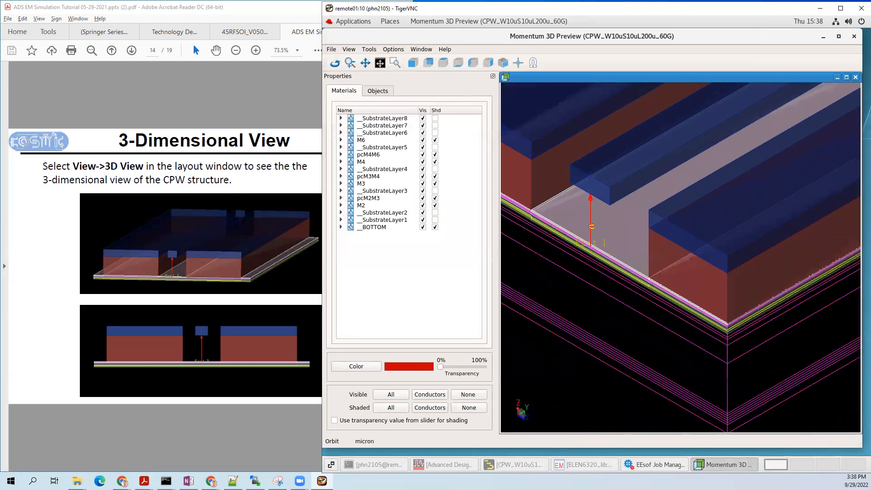
scroll(591, 226, "down", 1)
scroll(592, 226, "down", 4)
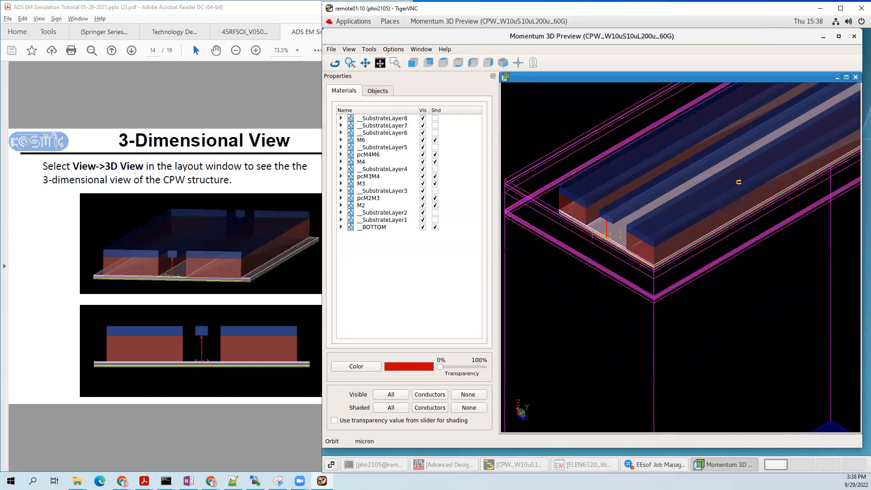
scroll(699, 217, "up", 5)
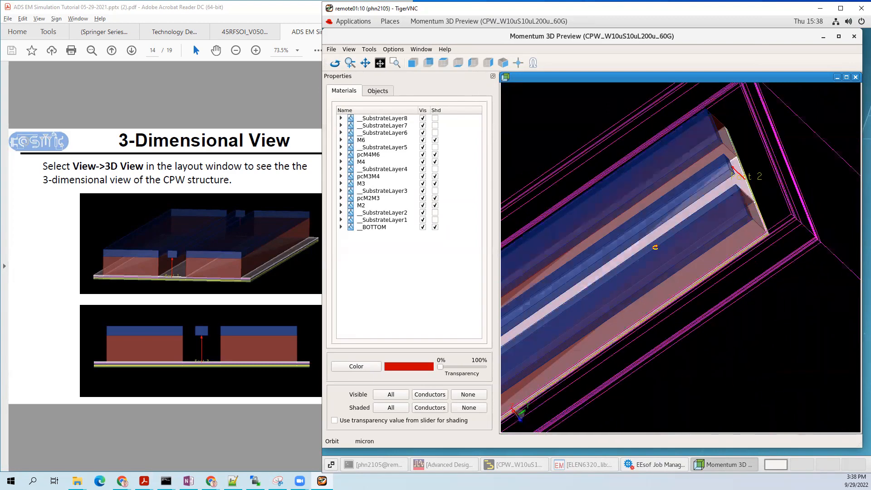
left_click_drag(686, 227, 756, 177)
scroll(751, 179, "down", 4)
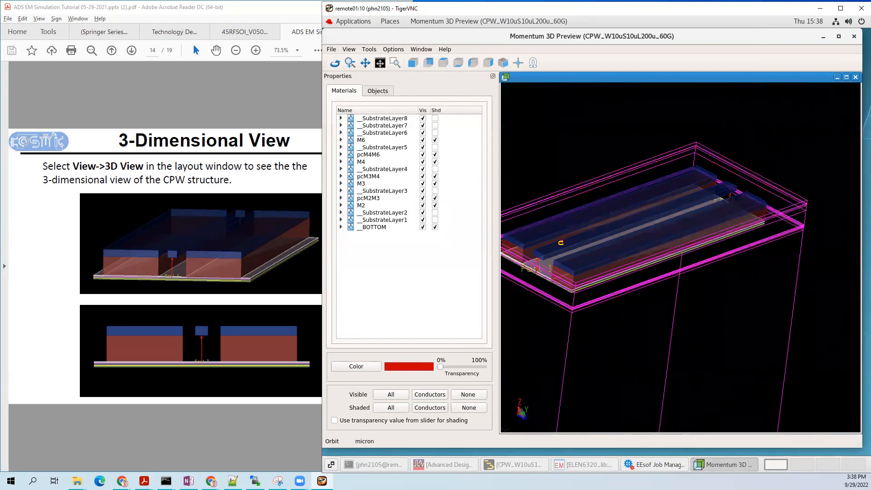
scroll(561, 242, "up", 5)
left_click_drag(639, 247, 594, 219)
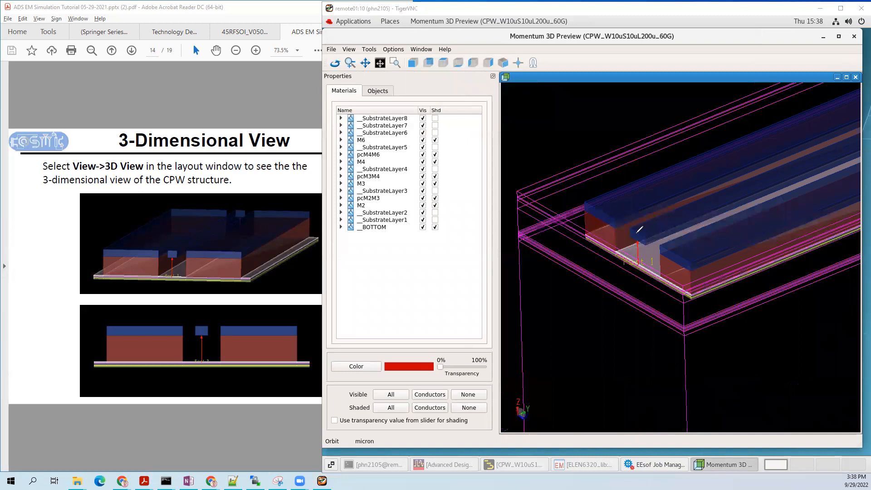
mouse_move(638, 232)
left_mouse_down()
mouse_move(597, 224)
mouse_move(568, 236)
mouse_move(558, 255)
mouse_move(574, 255)
mouse_move(568, 292)
mouse_move(610, 285)
mouse_move(639, 266)
left_mouse_up()
left_click_drag(631, 232, 654, 229)
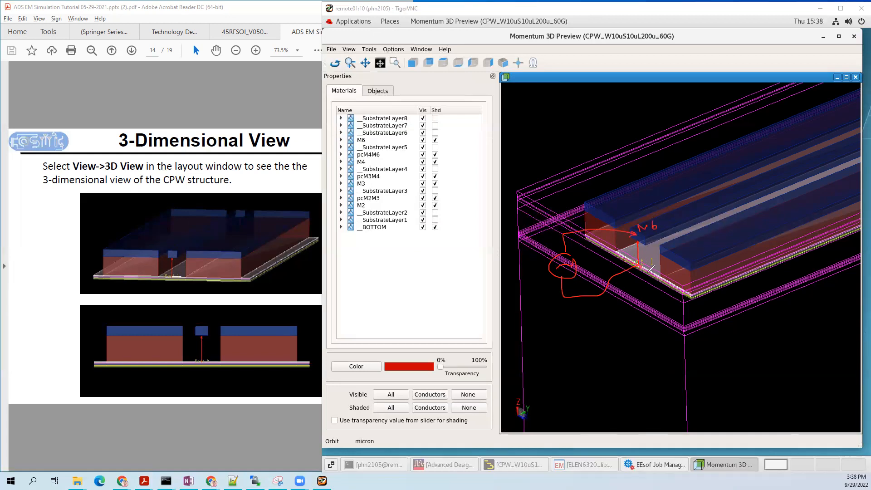
left_click_drag(668, 268, 669, 270)
left_click_drag(525, 262, 538, 272)
mouse_move(576, 221)
left_mouse_down()
mouse_move(599, 220)
mouse_move(580, 212)
left_mouse_up()
key("Escape")
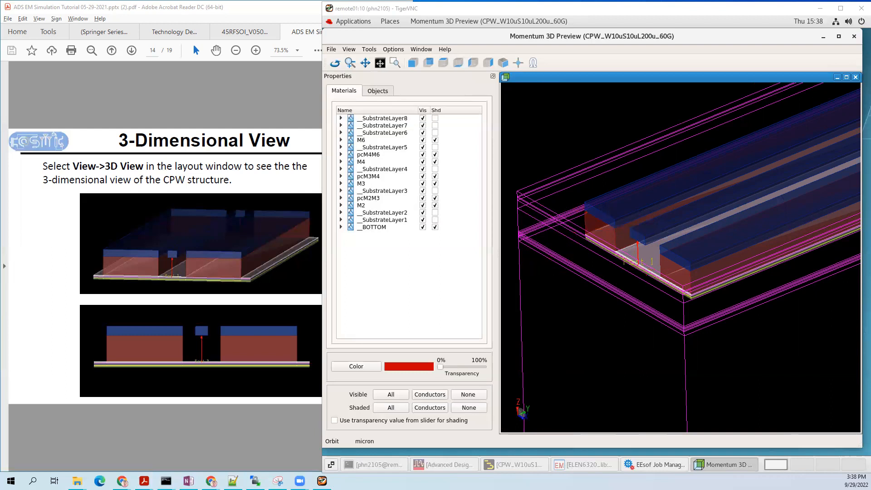
scroll(646, 234, "down", 3)
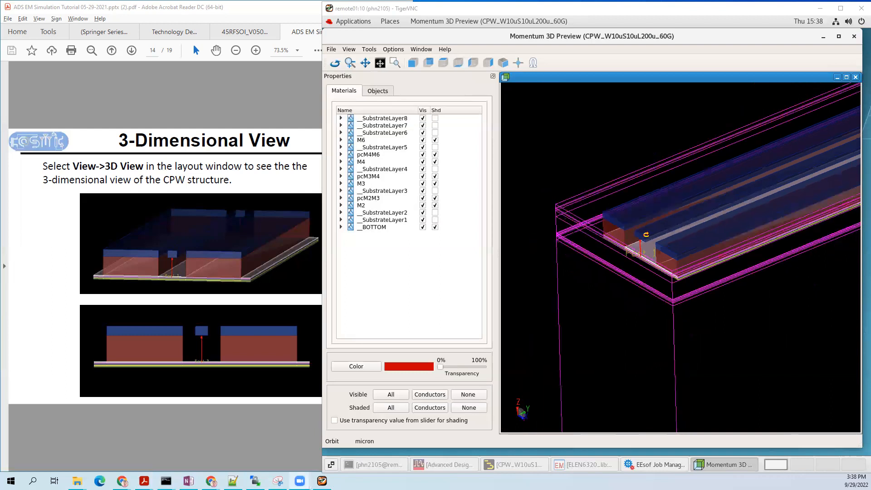
left_click_drag(718, 210, 786, 165)
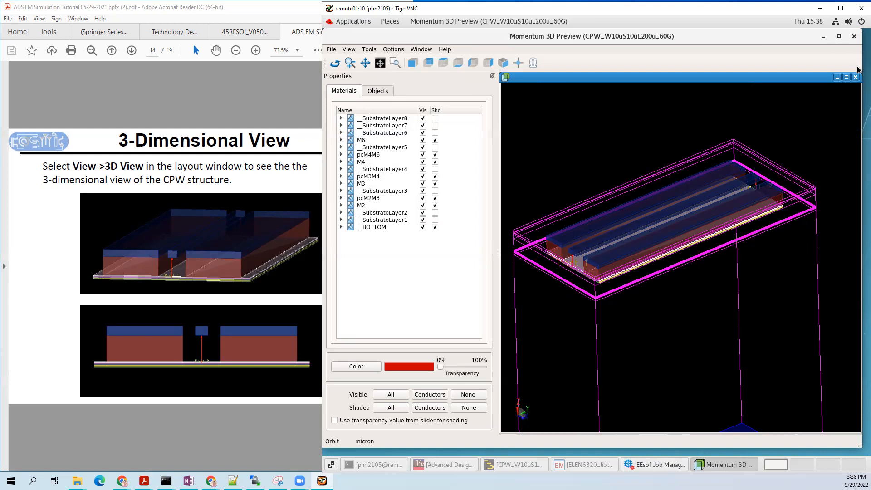
Step: Move the Momentum 3D Preview aside, and bring the CPW layout and its EM Setup window to the front
left_click_drag(676, 34, 597, 143)
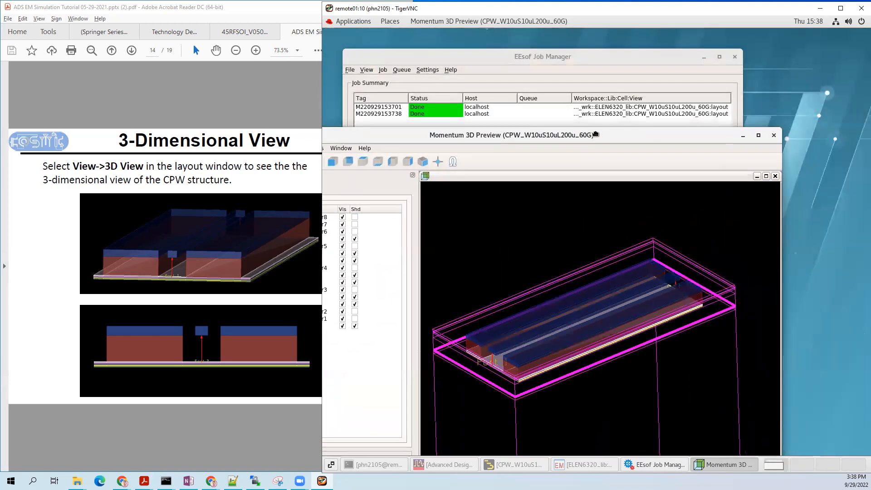
left_click(522, 468)
left_click_drag(586, 190, 603, 179)
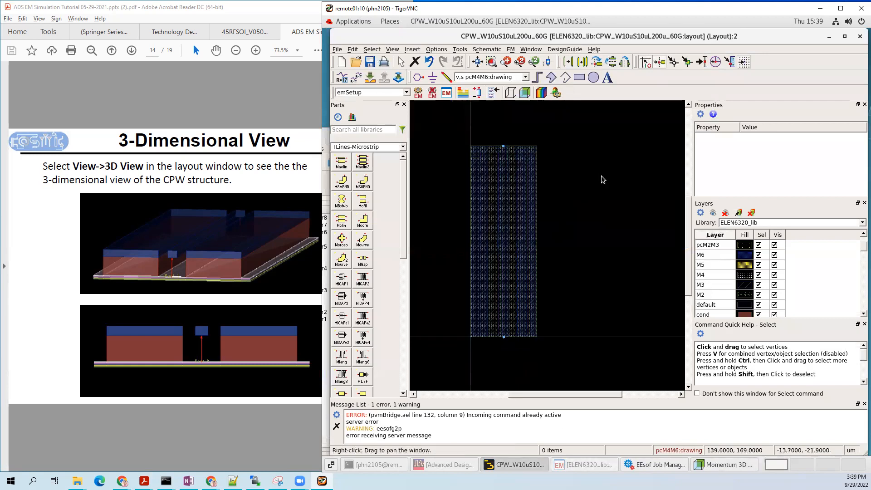
left_click(584, 464)
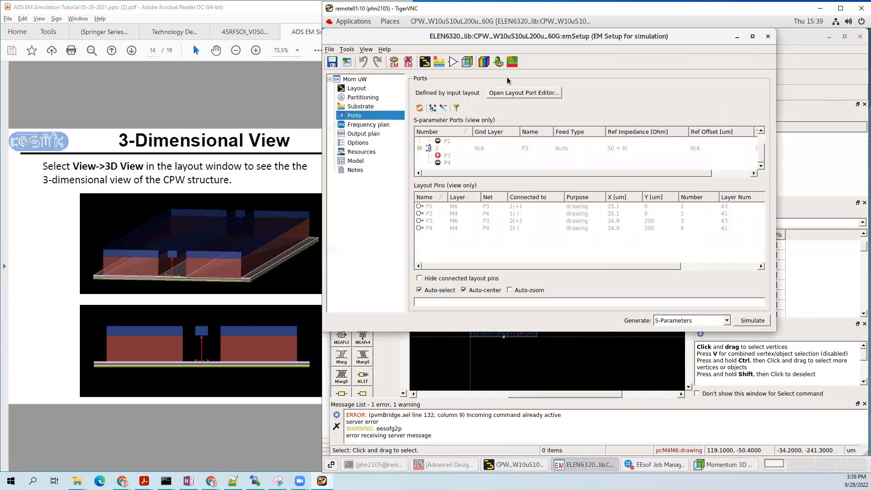
Step: Advance the tutorial PDF past the Setup Port slide to the Setup Frequency Plan slide
left_click(253, 103)
scroll(212, 109, "down", 1)
scroll(213, 109, "down", 1)
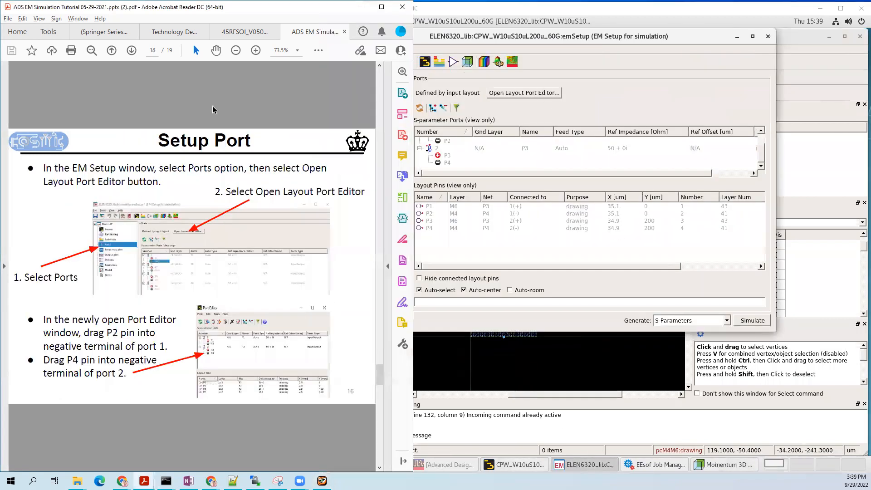
scroll(213, 110, "down", 1)
scroll(213, 109, "up", 1)
scroll(245, 147, "down", 3)
Step: Move the EM Setup window clear of the tutorial slide and refresh its port list from the layout
left_click(552, 39)
left_click_drag(552, 39, 600, 39)
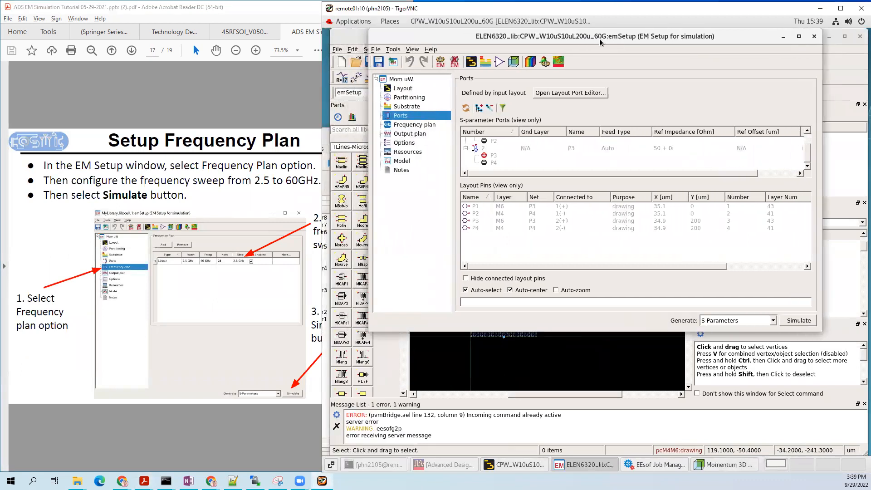
left_click(468, 108)
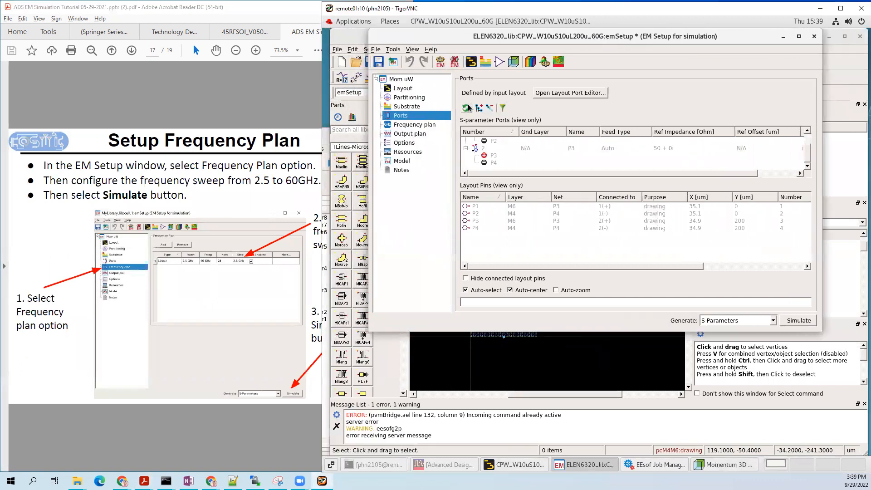
Step: Change the sweep type in the EM setup's frequency plan to Linear
left_click(413, 125)
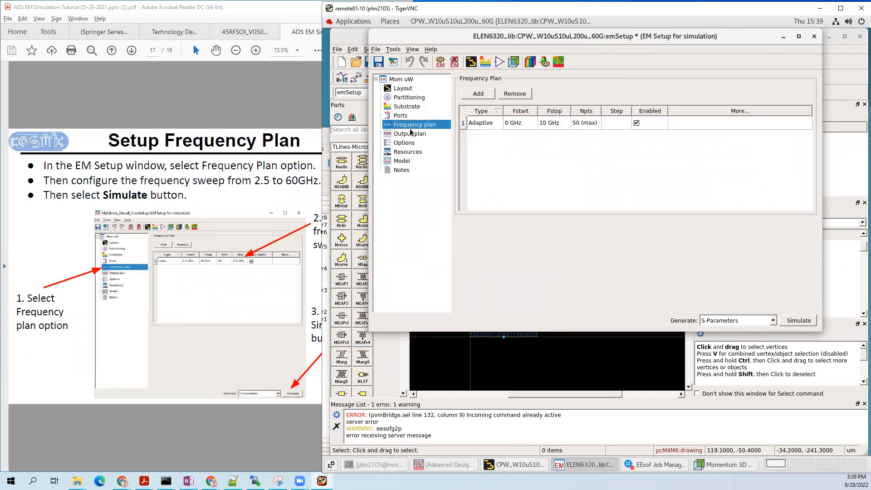
left_click(500, 124)
left_click(516, 145)
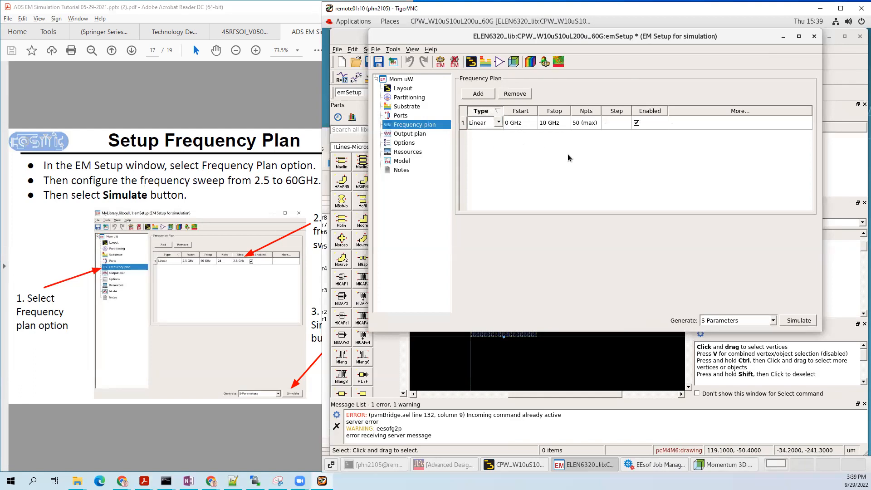
left_click(566, 154)
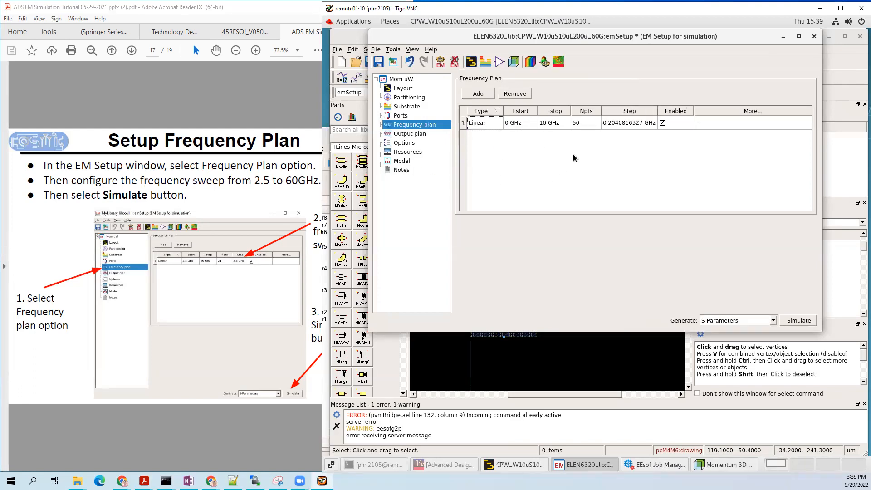
Step: Set the sweep's start frequency to 2.5 GHz and enlarge the tutorial figure to read the remaining sweep values
double_click(512, 127)
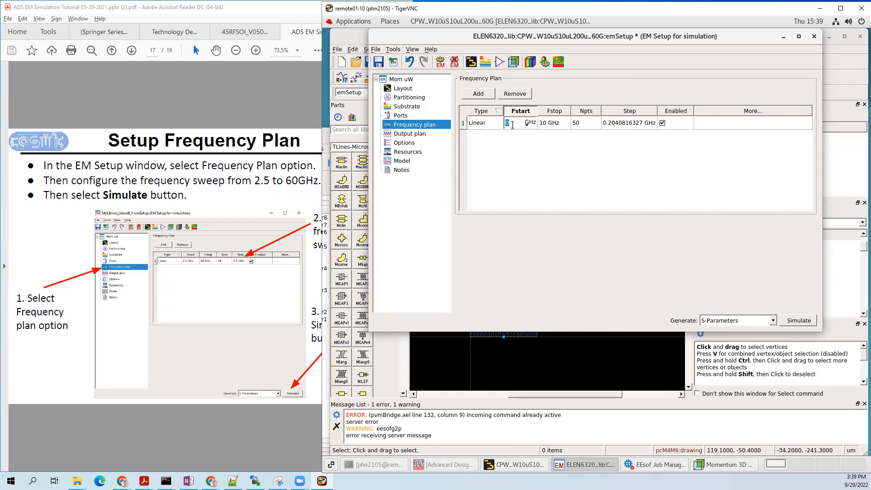
type("2.5")
left_click(245, 255)
scroll(175, 252, "up", 3)
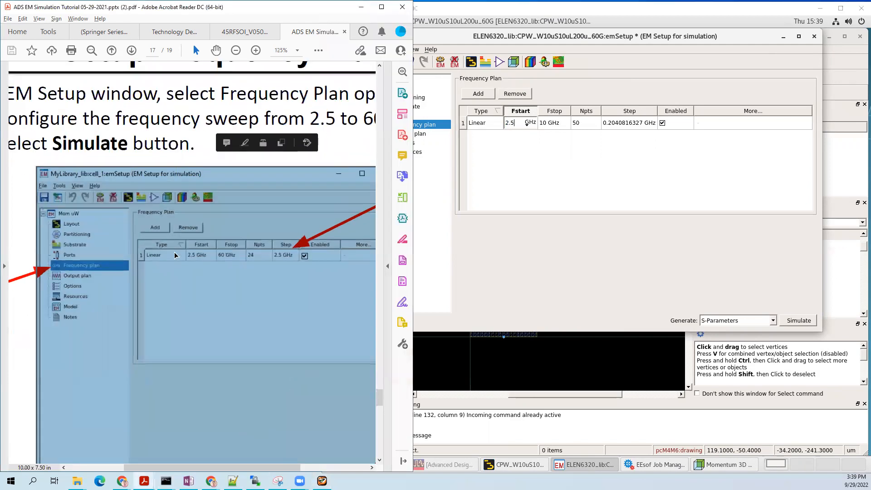
scroll(174, 251, "up", 2)
left_click(601, 189)
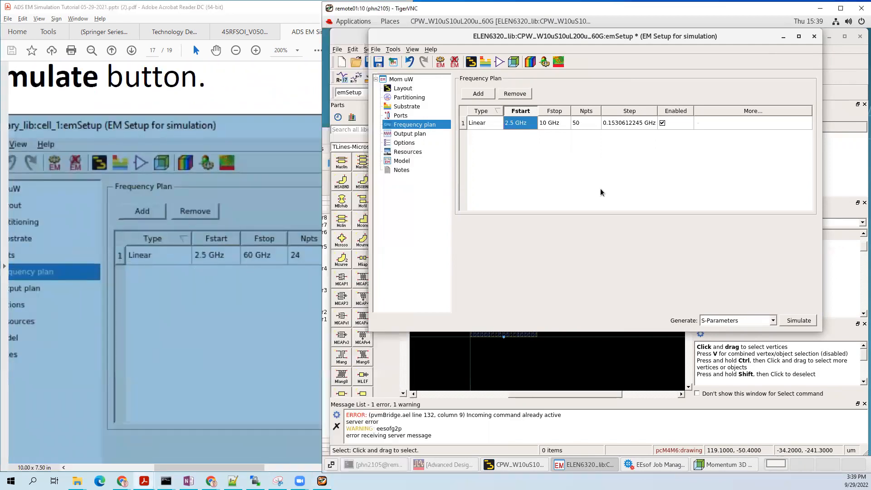
Step: Set the sweep's stop frequency to 60 GHz with 24 points, and fit the tutorial page back in view
double_click(541, 126)
type("60")
key("Return")
double_click(573, 121)
type("24")
key("Return")
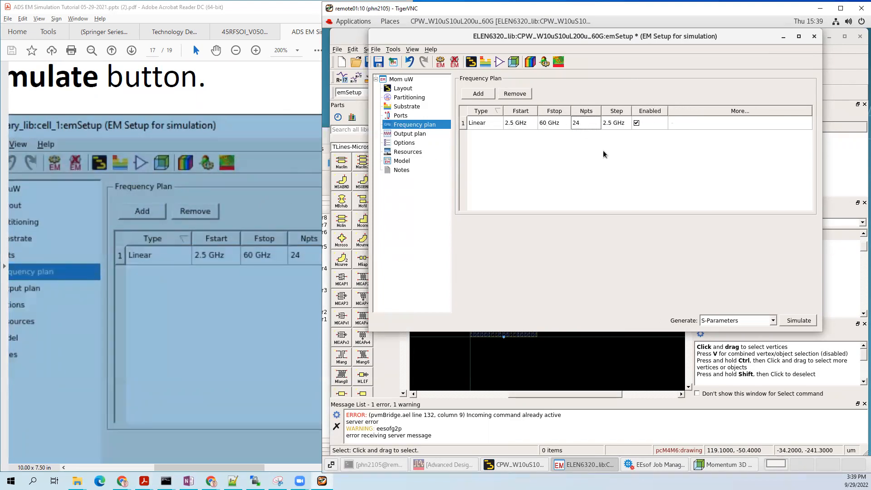
left_click(144, 140)
key("ctrl+0")
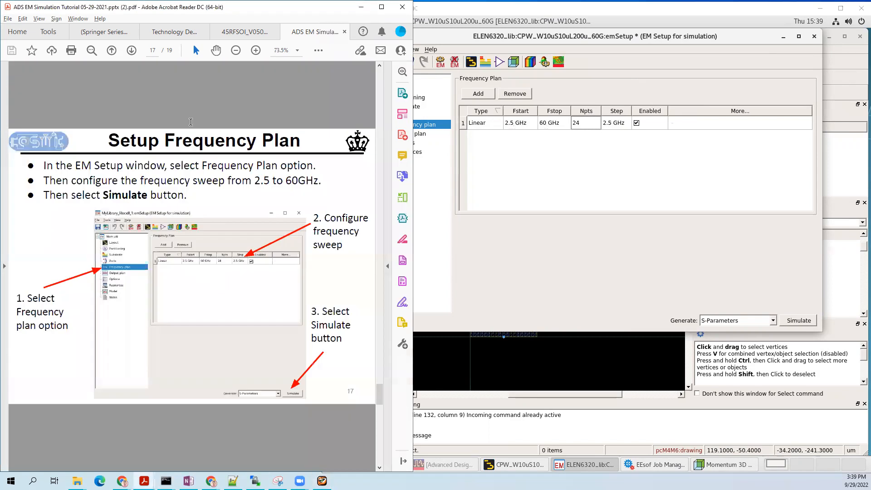
Step: Review the output plan and the simulation options for the physical model, preprocessor, mesh, solver and expert settings
left_click(420, 144)
left_click(414, 135)
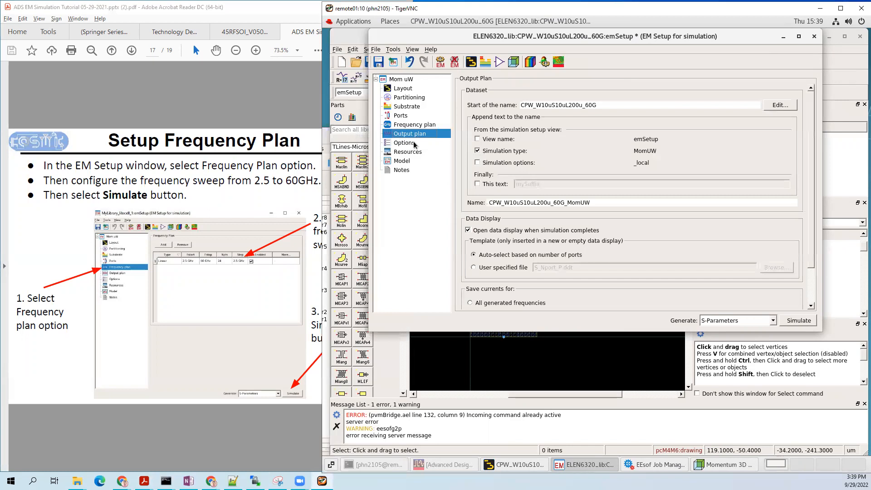
left_click(414, 145)
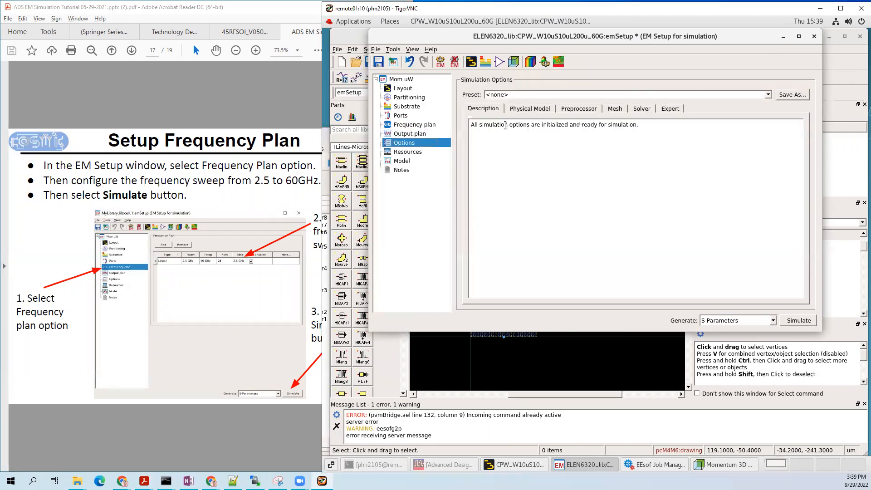
left_click(525, 111)
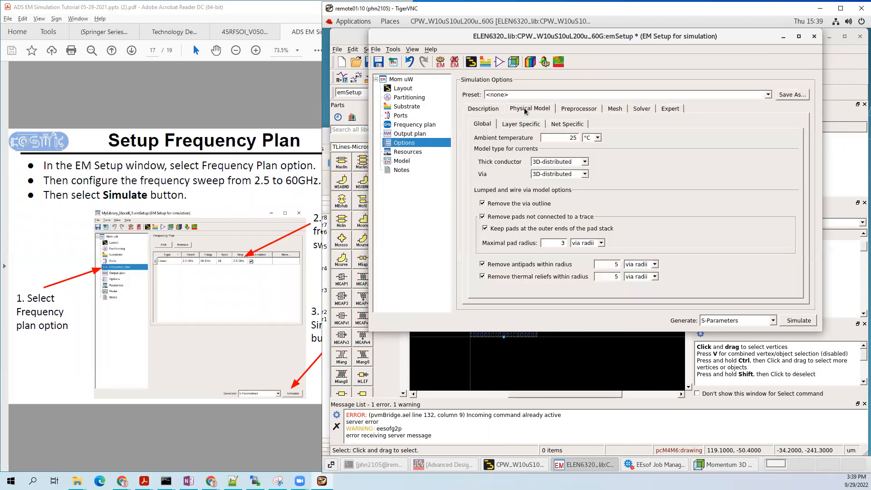
left_click(579, 110)
left_click(621, 111)
left_click(642, 109)
left_click(673, 110)
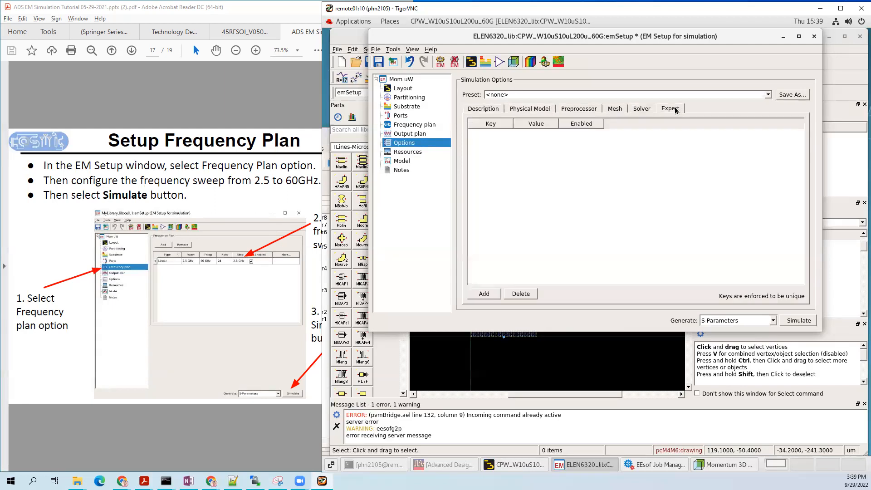
Step: Inspect the global mesh frequency and cells-per-wavelength settings, and recheck the preprocessor, physical model and description options
left_click(616, 110)
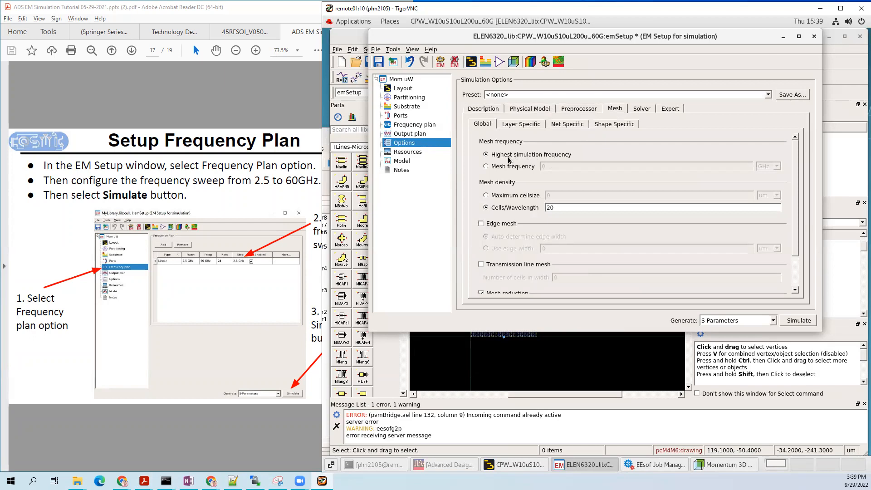
double_click(552, 209)
left_click(567, 206)
left_click(584, 109)
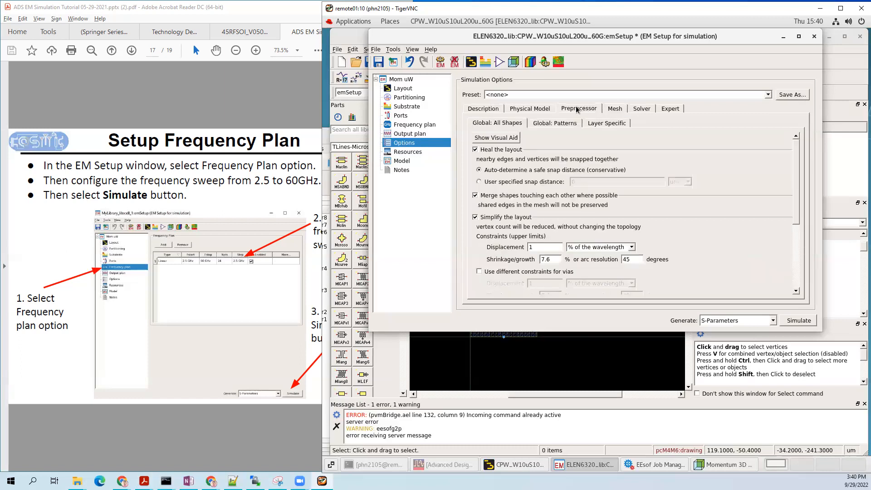
left_click(543, 110)
left_click(486, 109)
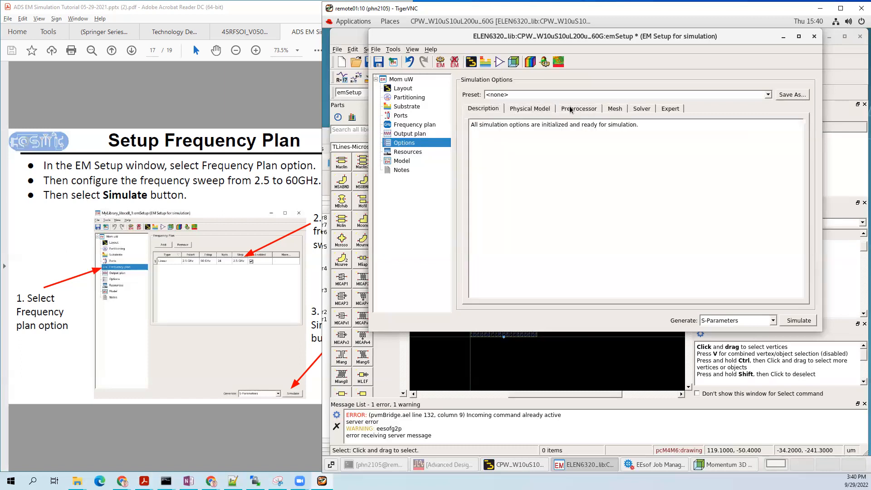
Step: Review the EM setup's resources, model and notes, and start the S-parameter simulation
left_click(410, 152)
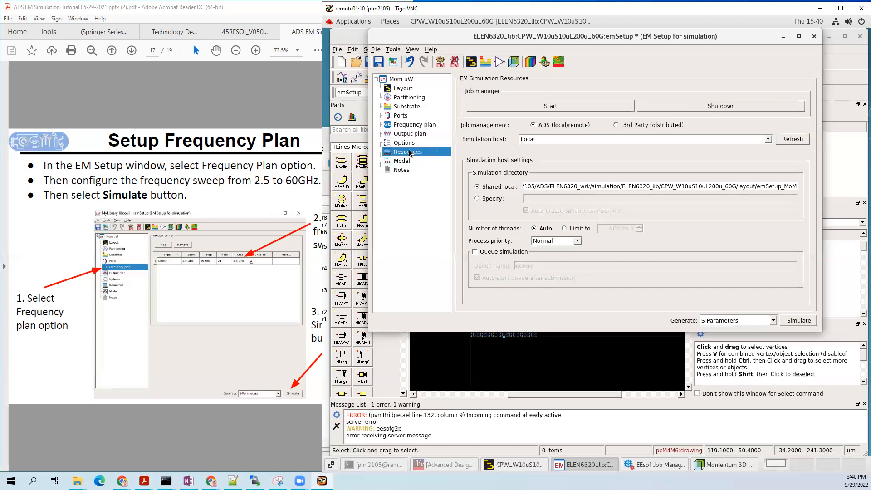
left_click(406, 163)
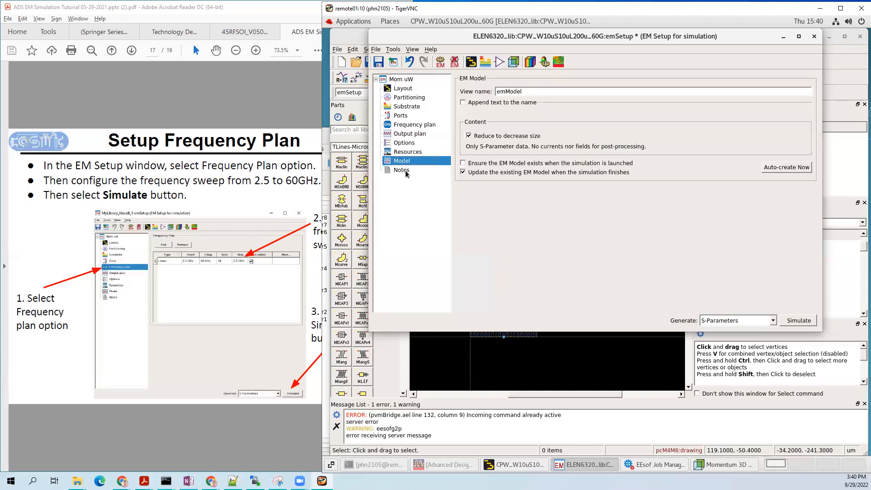
left_click(405, 170)
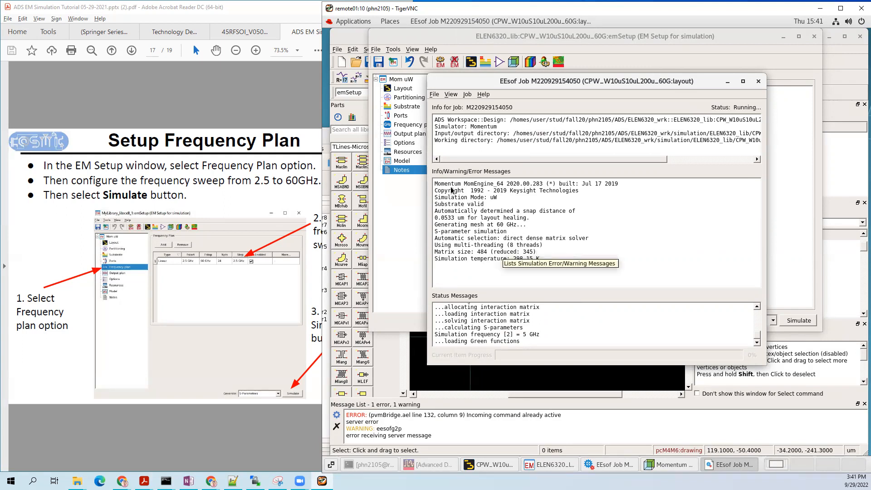
Step: Dismiss the design save notice, and compare the global mesh options with the running simulation's job messages
left_click(407, 143)
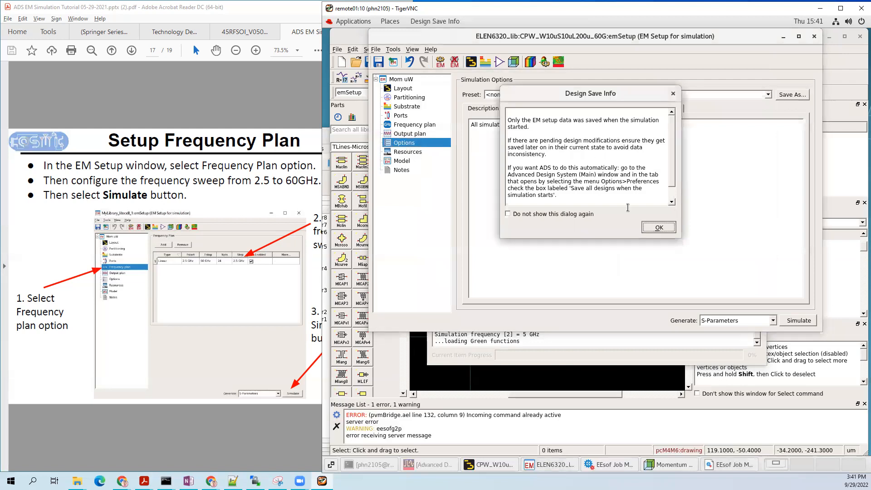
left_click(661, 228)
left_click(614, 109)
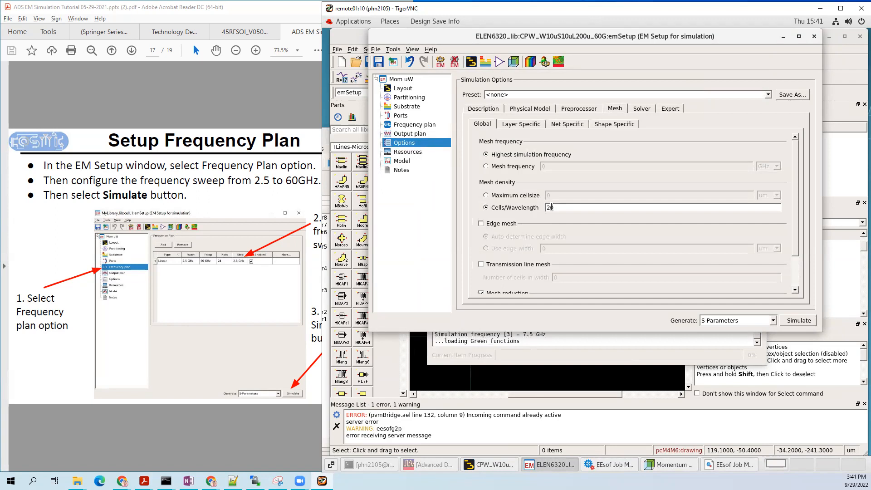
left_click(576, 347)
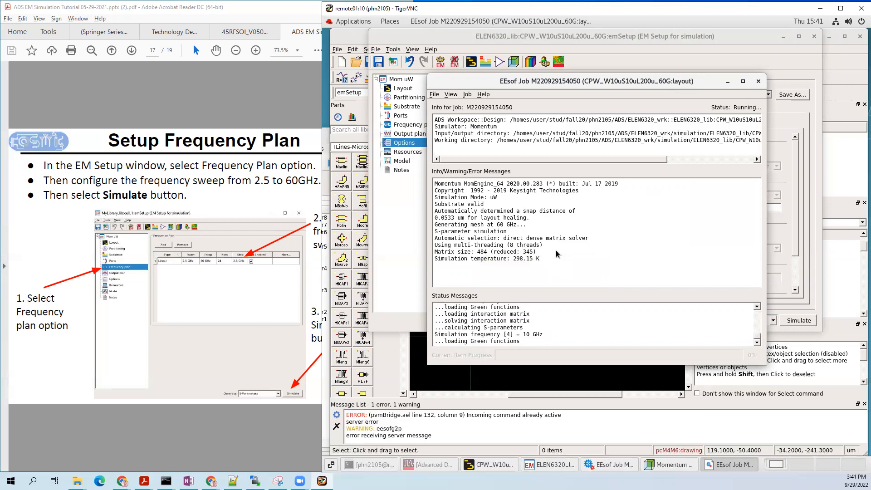
scroll(562, 319, "up", 3)
Step: Look through the tutorial's remaining slides up to Save Data and return to the Setup Frequency Plan slide
left_click(279, 201)
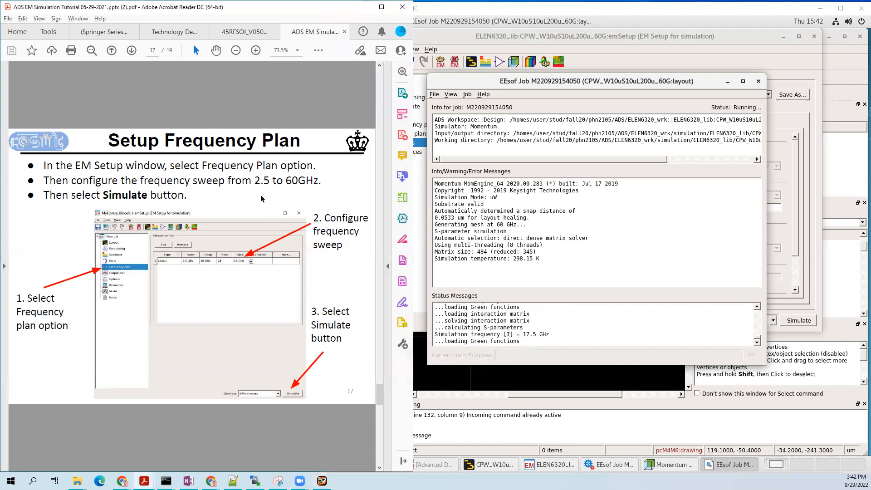
scroll(261, 199, "down", 2)
scroll(258, 195, "down", 2)
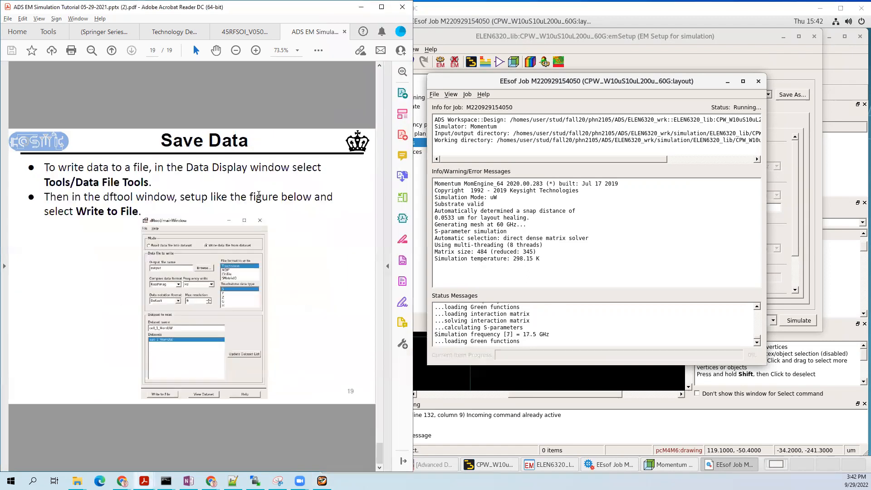
scroll(259, 195, "up", 2)
scroll(258, 198, "down", 2)
scroll(259, 195, "up", 4)
Step: Check the running simulation's progress in the job window and revisit the EM setup's mesh options
left_click(635, 247)
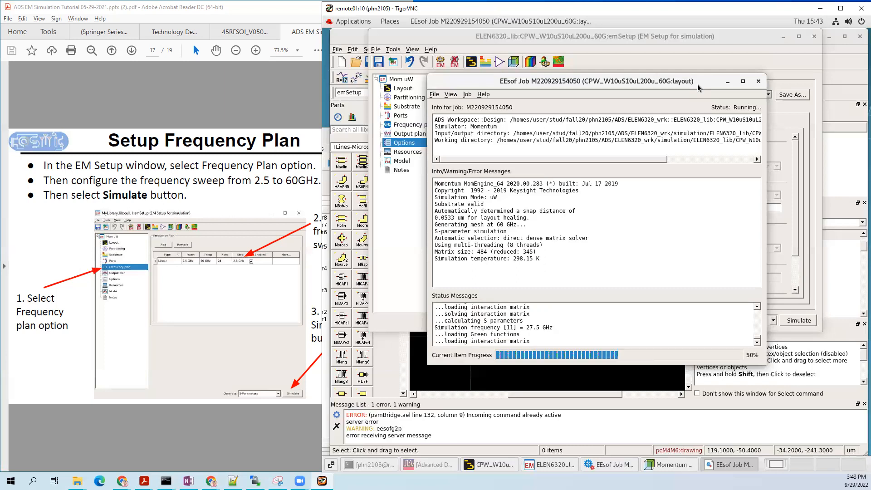
left_click(676, 40)
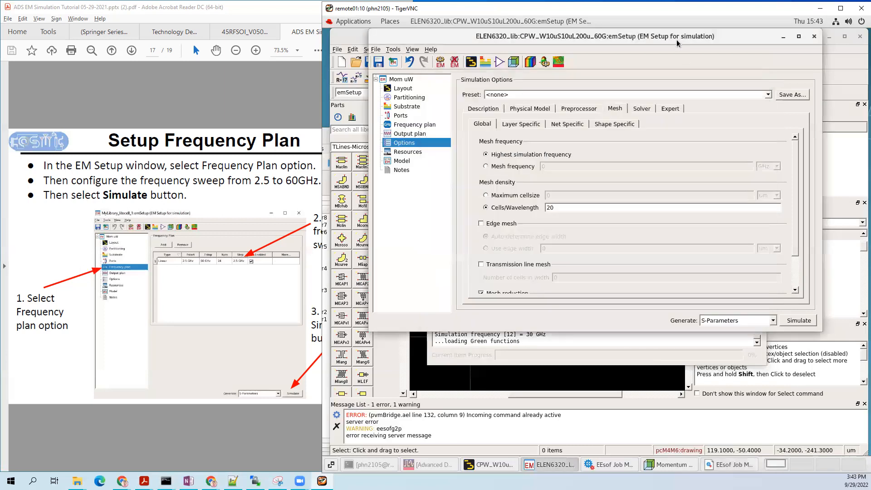
left_click(613, 349)
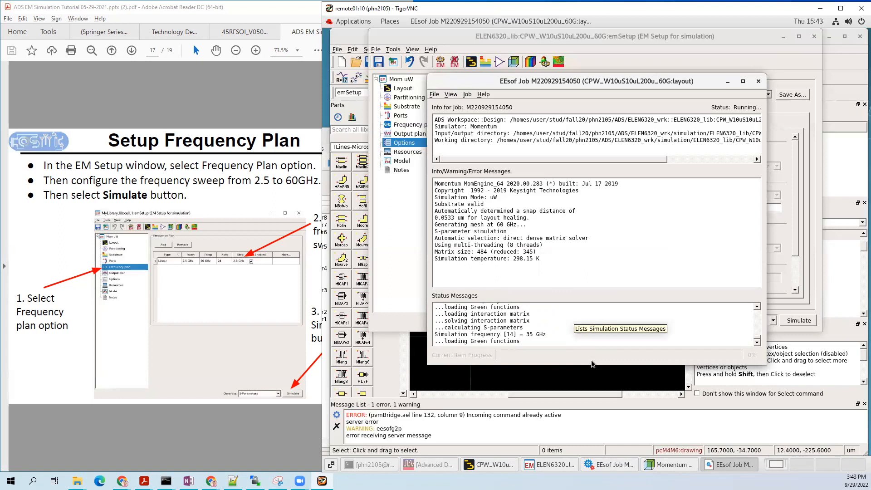
Step: Bring the CPW layout forward, minimize the Momentum 3D Preview, and check the simulation jobs in the EEsof Job Manager
left_click(605, 383)
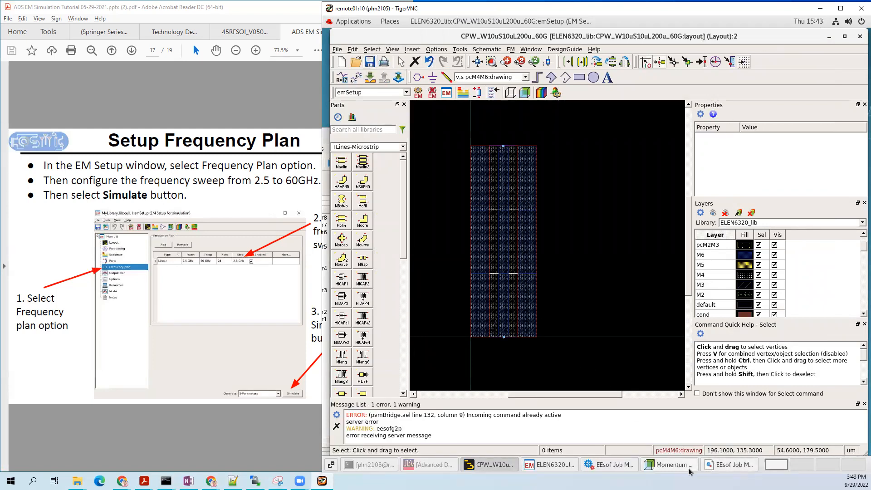
left_click(743, 136)
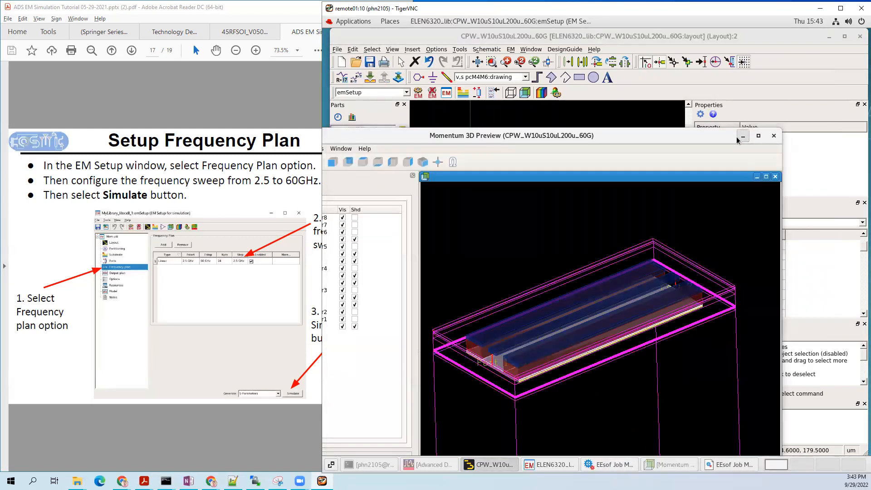
left_click(615, 463)
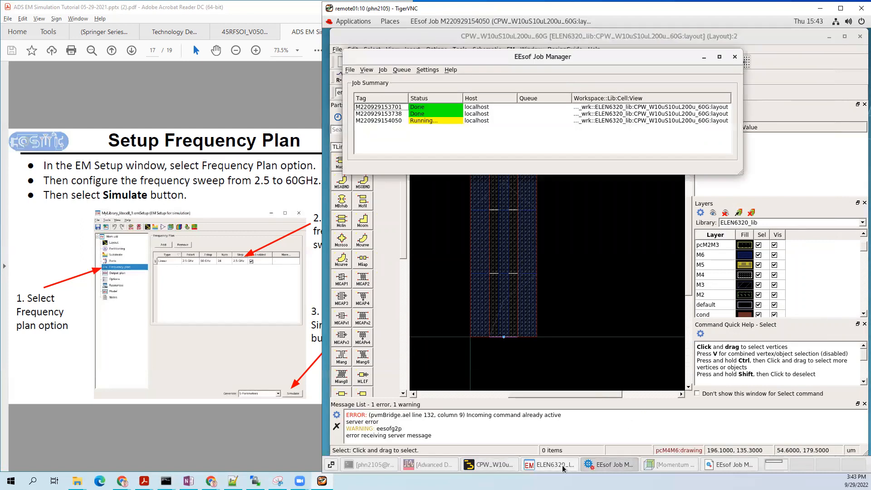
Step: Bring up the CPW layout and Momentum 3D Preview, and check the running simulation's status messages in its job window
left_click(530, 467)
left_click(501, 468)
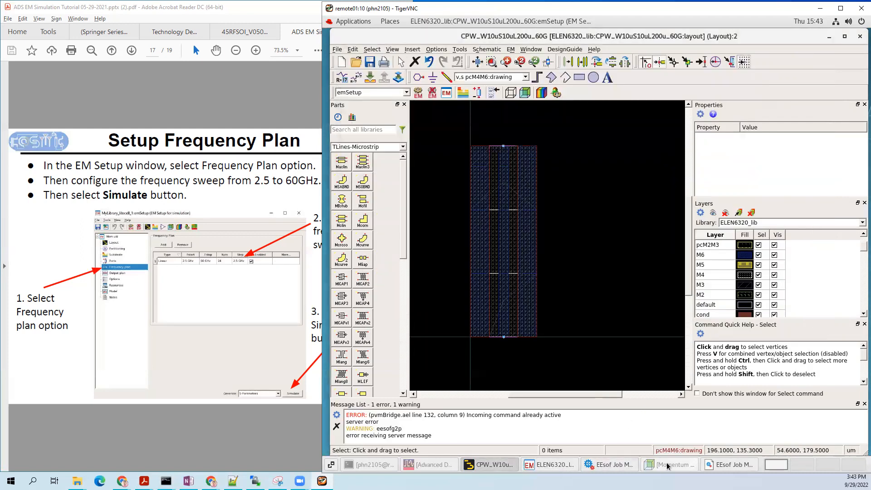
left_click(693, 466)
left_click(724, 465)
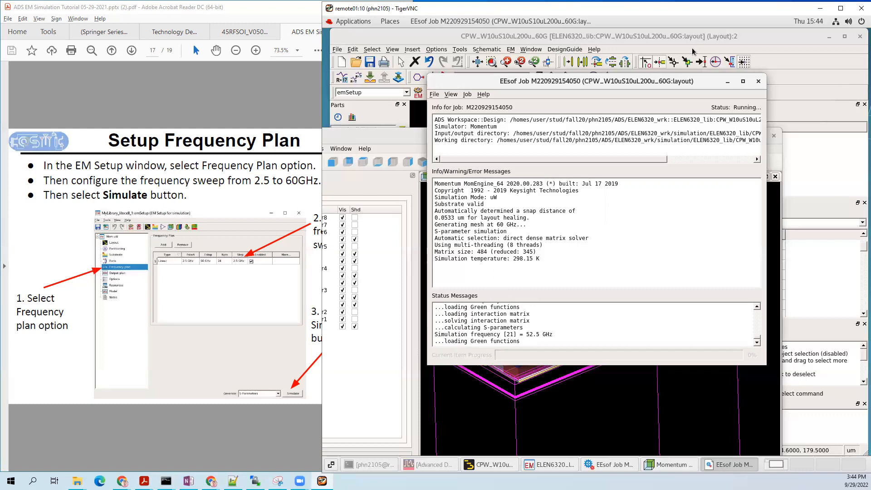
Step: Examine the CPW layout's signal line, ground strips and end ports up close, and return to the full structure
left_click(710, 31)
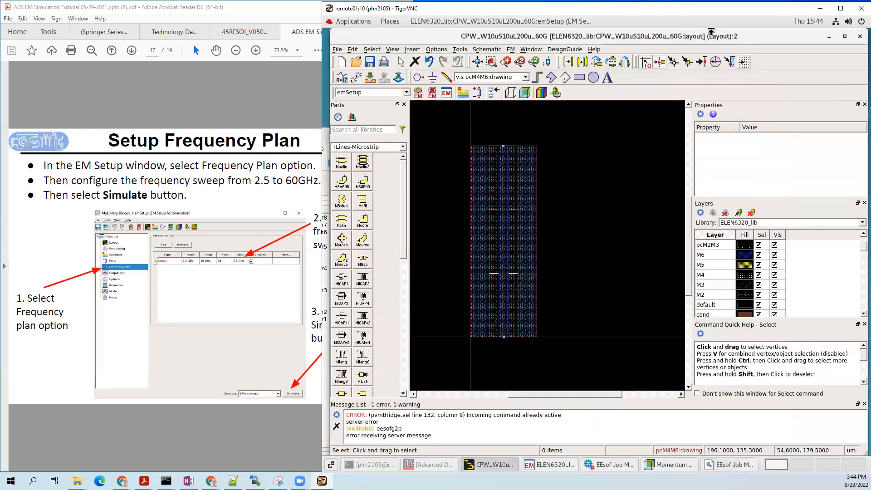
scroll(499, 237, "up", 2)
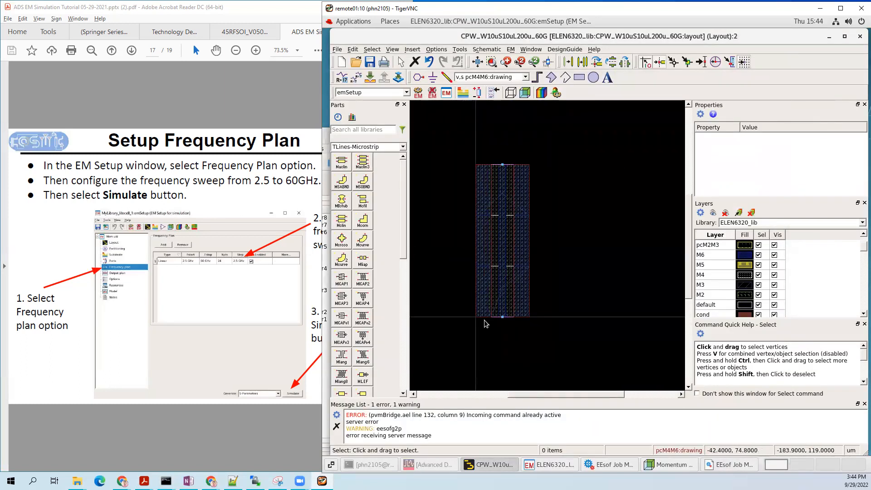
scroll(497, 317, "up", 2)
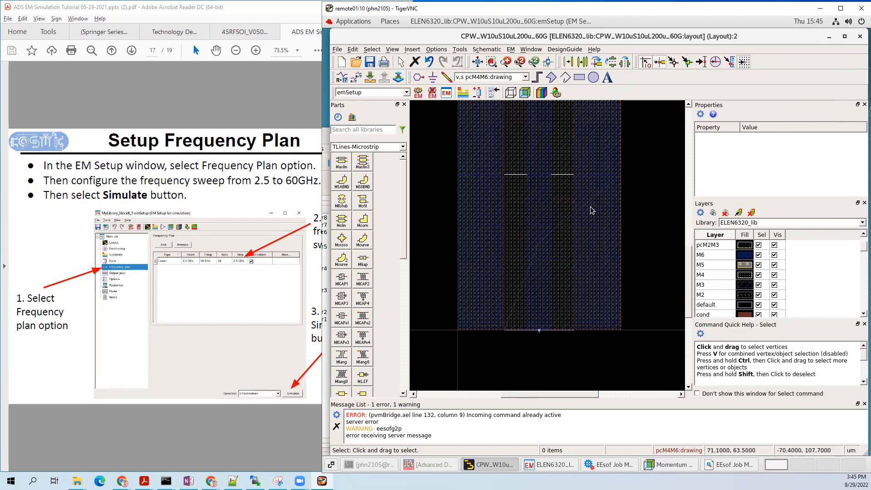
scroll(504, 321, "up", 4)
scroll(513, 328, "down", 4)
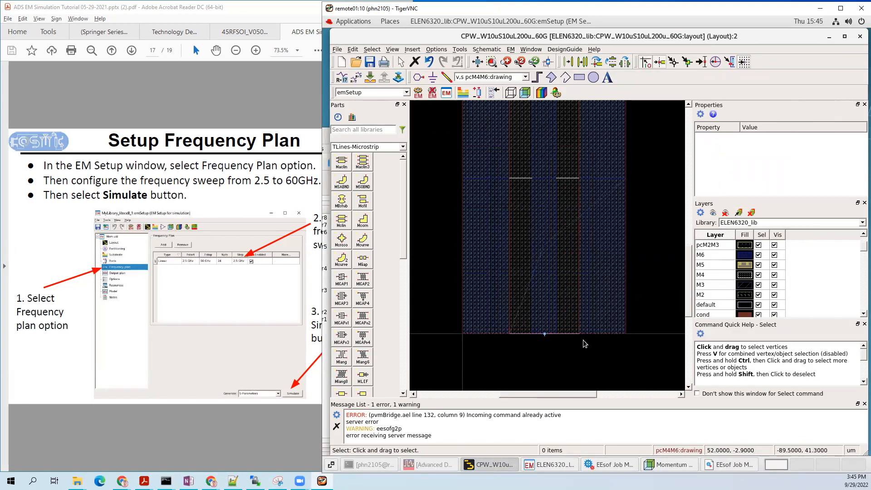
scroll(584, 343, "down", 1)
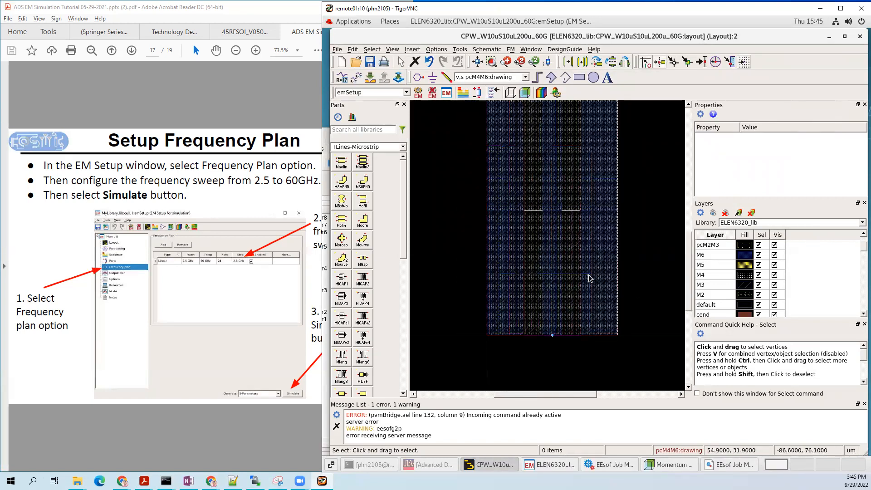
scroll(590, 277, "down", 1)
left_click_drag(590, 277, 579, 307)
scroll(576, 311, "down", 1)
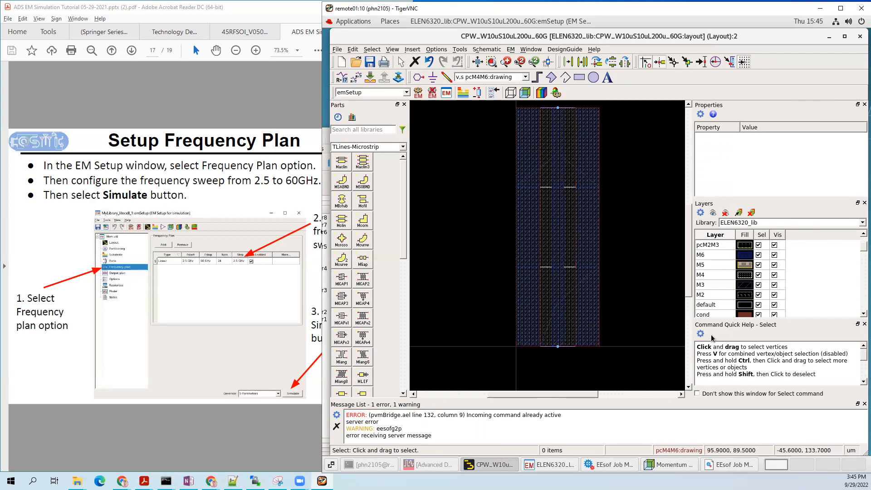
Step: Check the simulation job's messages and save the S-parameter data display of the CPW results
left_click(734, 465)
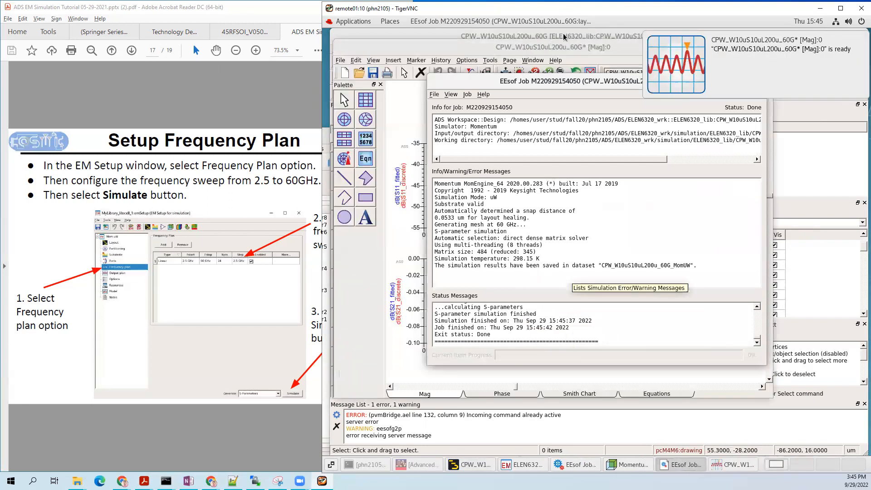
left_click(584, 48)
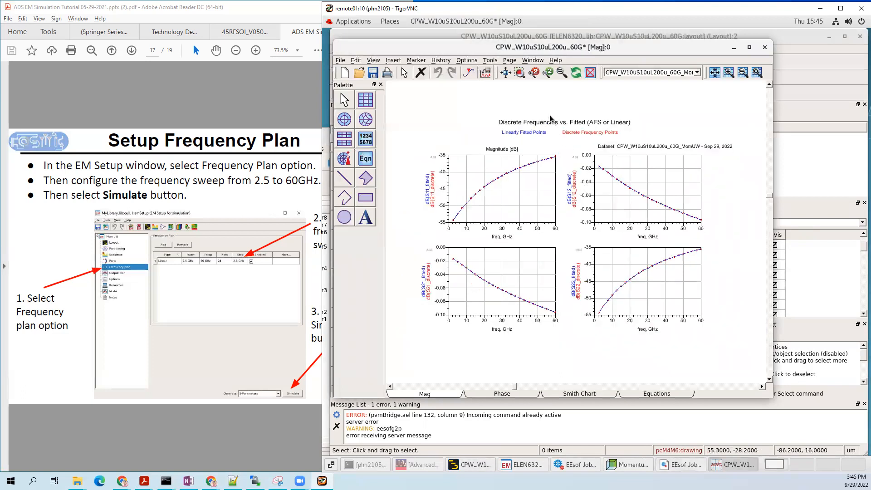
left_click(373, 72)
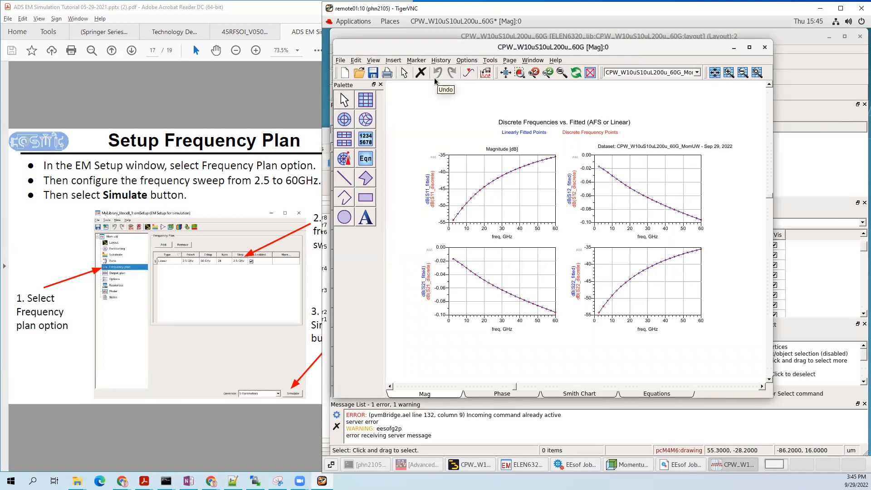
left_click(372, 73)
Step: Consult the tutorial's Data Display Window and Save Data slides, and open the Data File Tool for the CPW results
left_click(215, 102)
scroll(215, 102, "down", 2)
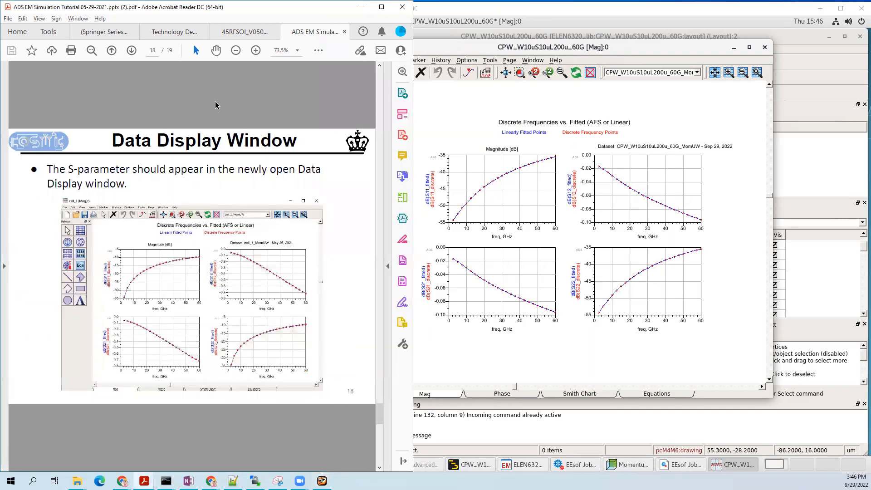
scroll(215, 102, "down", 2)
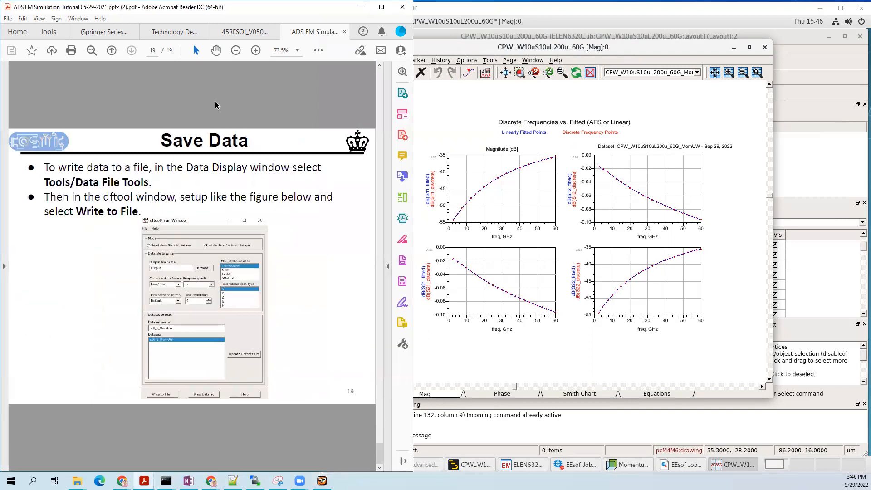
left_click(554, 103)
left_click(491, 62)
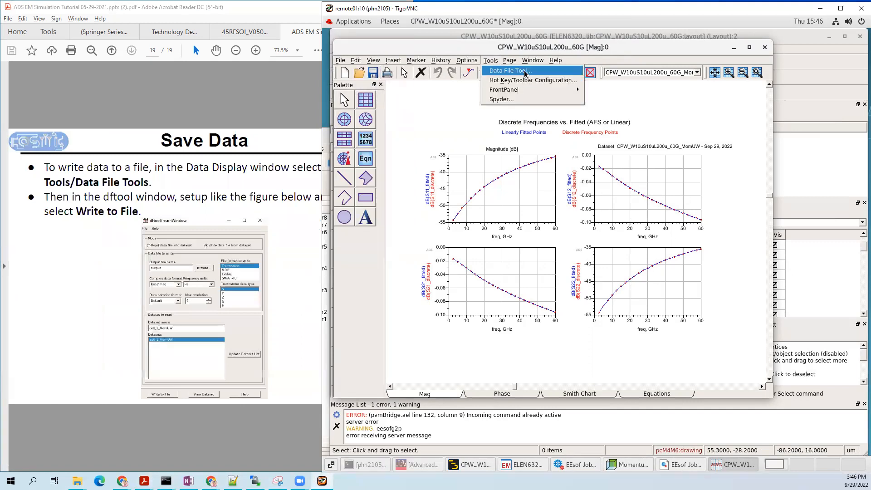
left_click(511, 71)
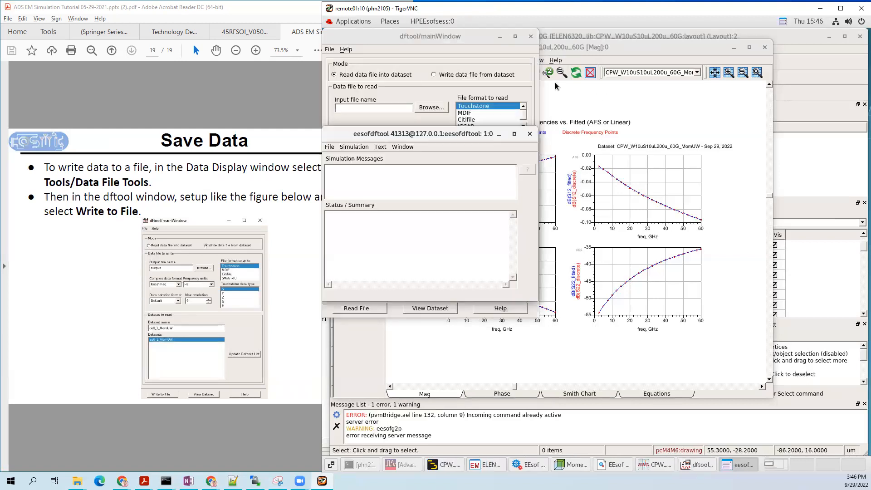
Step: Write the CPW_W10uS10uL200u_60G_MomUW dataset to a Touchstone S-parameter file of the same name
left_click(436, 74)
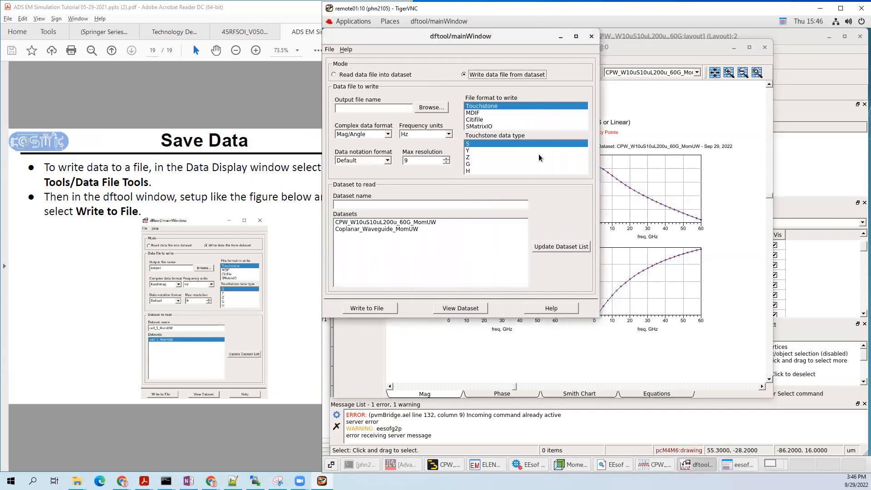
left_click(361, 223)
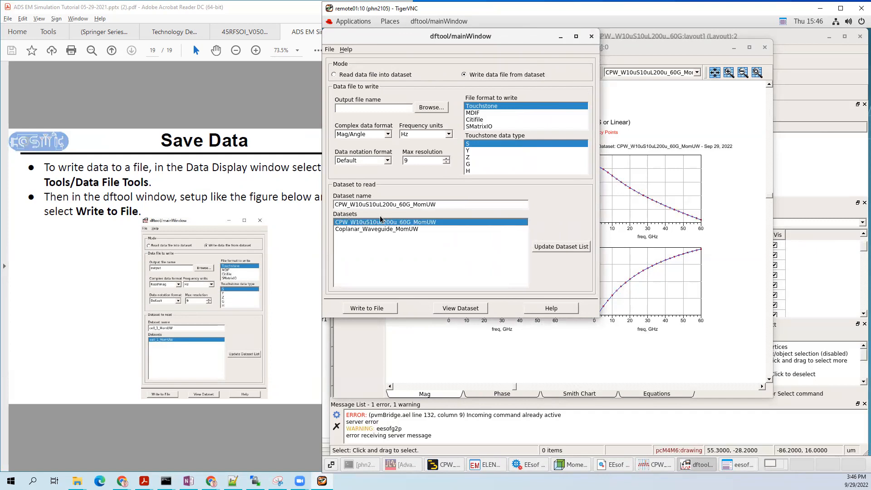
left_click_drag(451, 208, 309, 215)
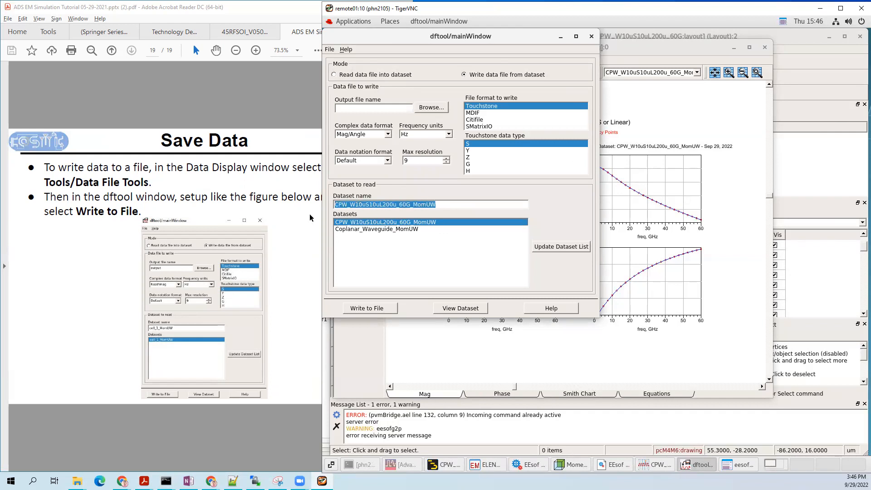
key("ctrl+c")
left_click(425, 205)
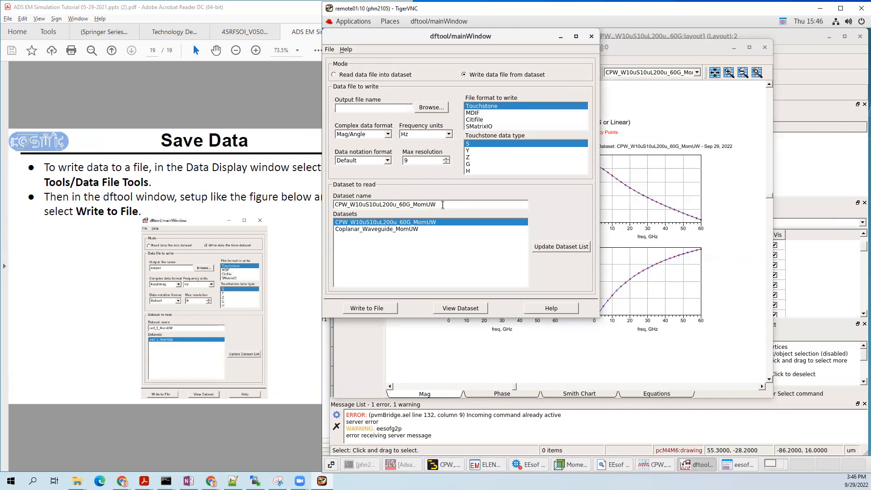
left_click(375, 104)
key("ctrl+v")
left_click(371, 309)
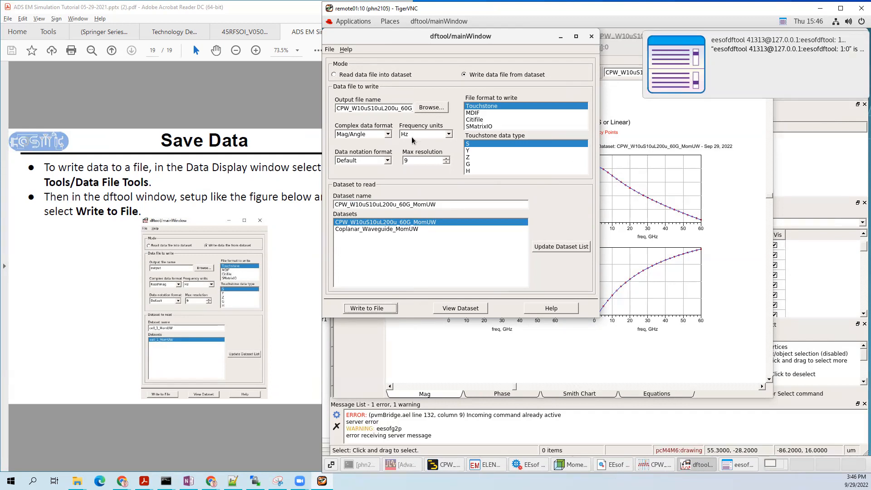
Step: Look up the folder holding the written output file and its parent path, and close the file browser without choosing a file
left_click(434, 109)
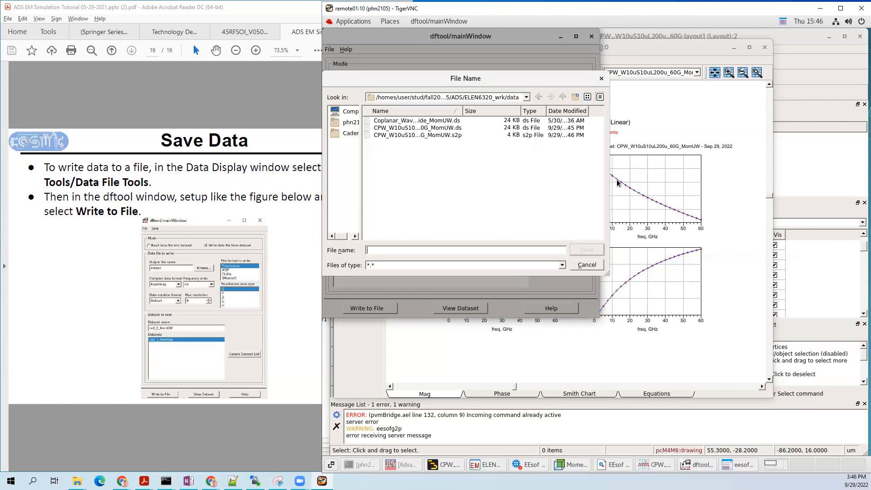
left_click_drag(606, 180, 771, 172)
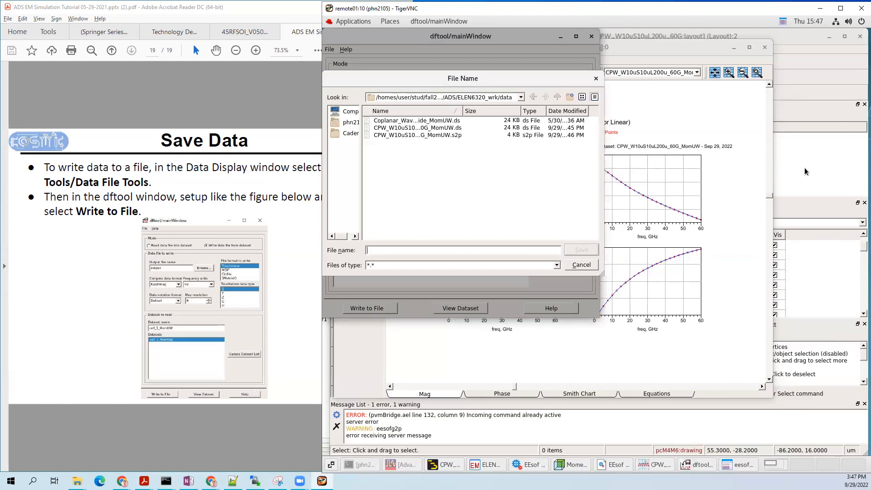
left_click_drag(600, 151, 828, 147)
left_click(521, 97)
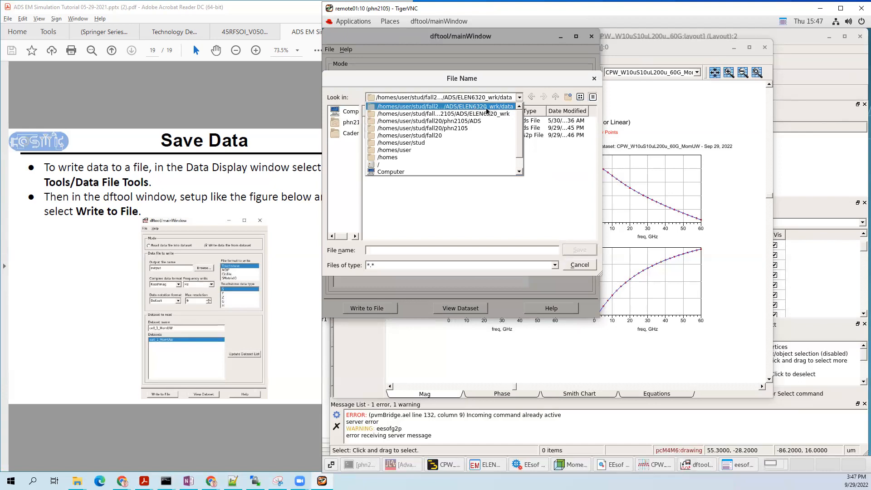
left_click(594, 78)
left_click(594, 78)
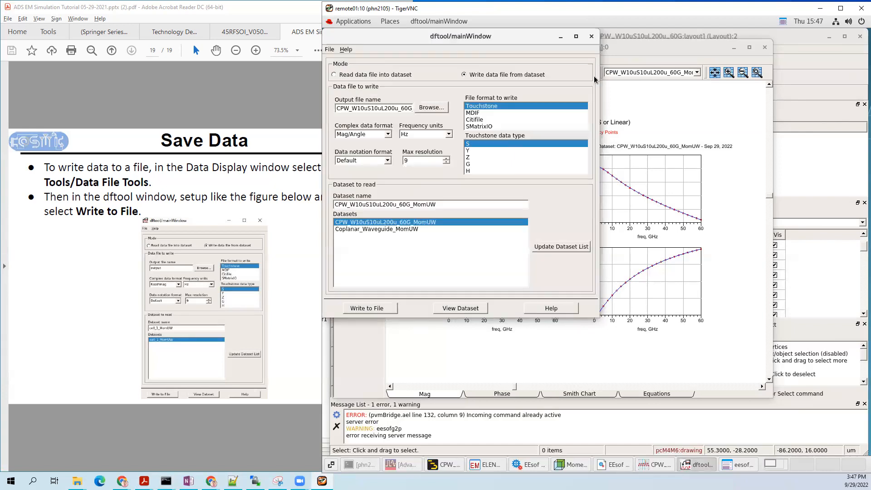
Step: Close the S-parameter data display, the Data File Tool with its message window, and the simulation job window
left_click(729, 160)
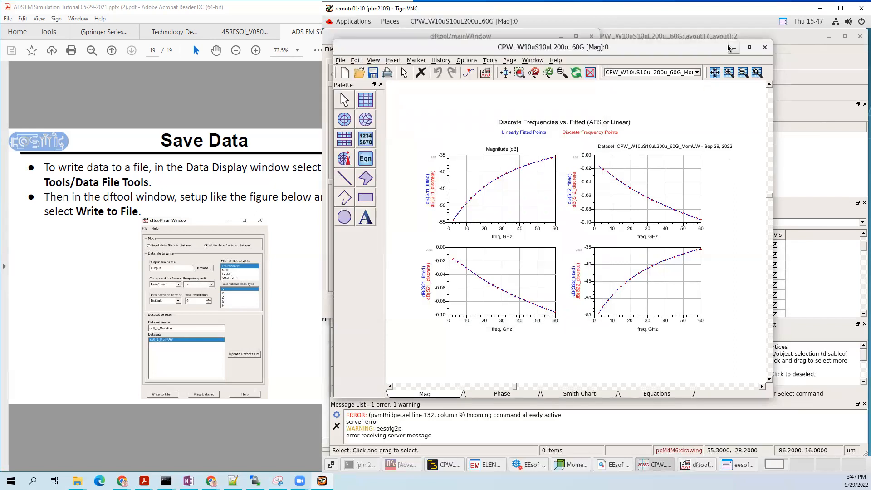
left_click(216, 117)
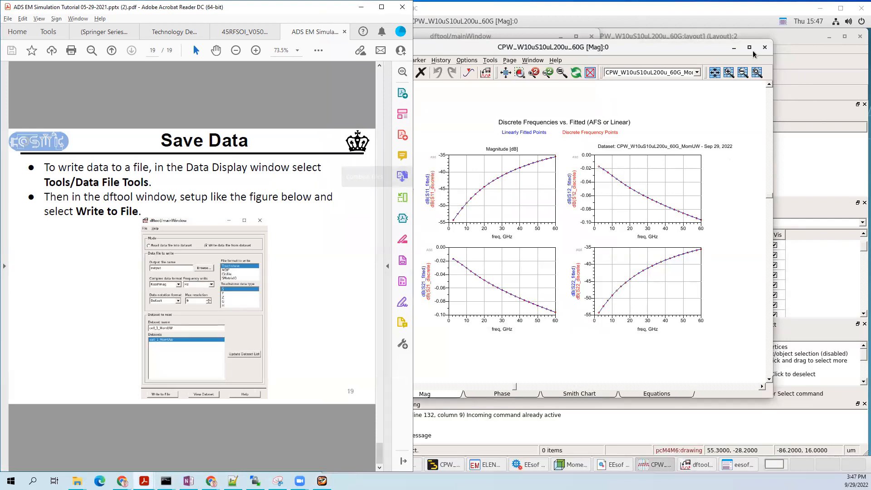
left_click(685, 48)
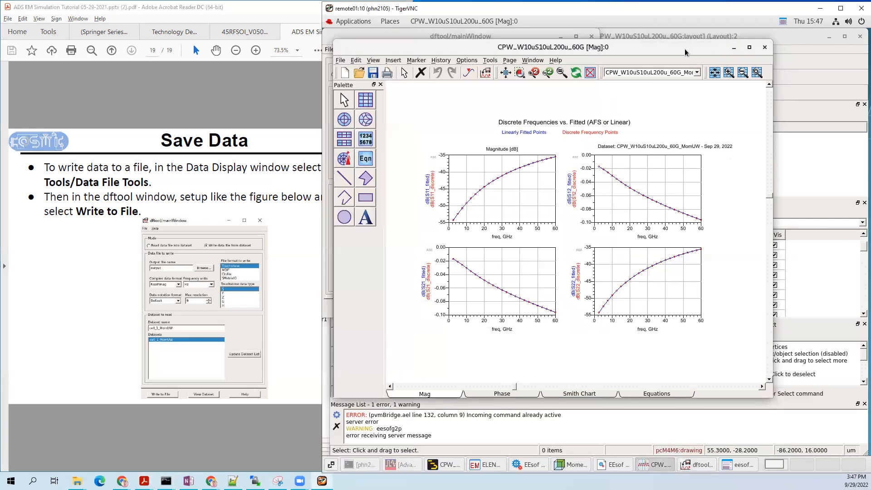
left_click(765, 48)
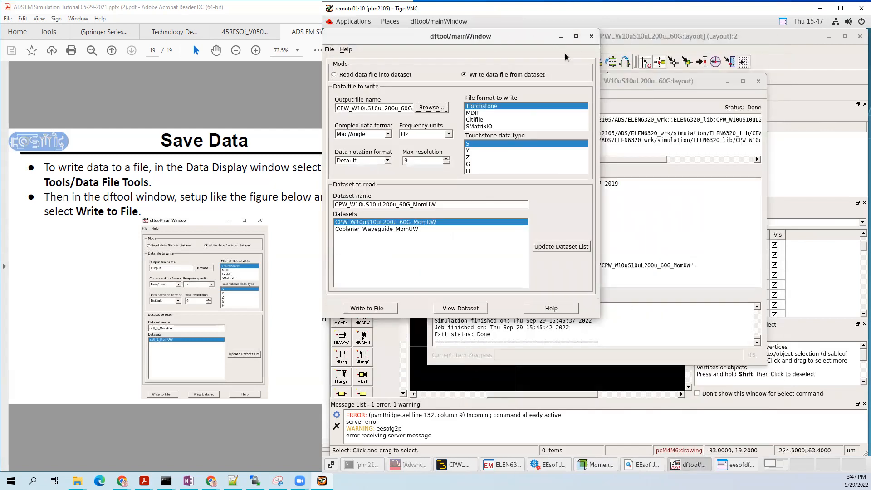
left_click(592, 36)
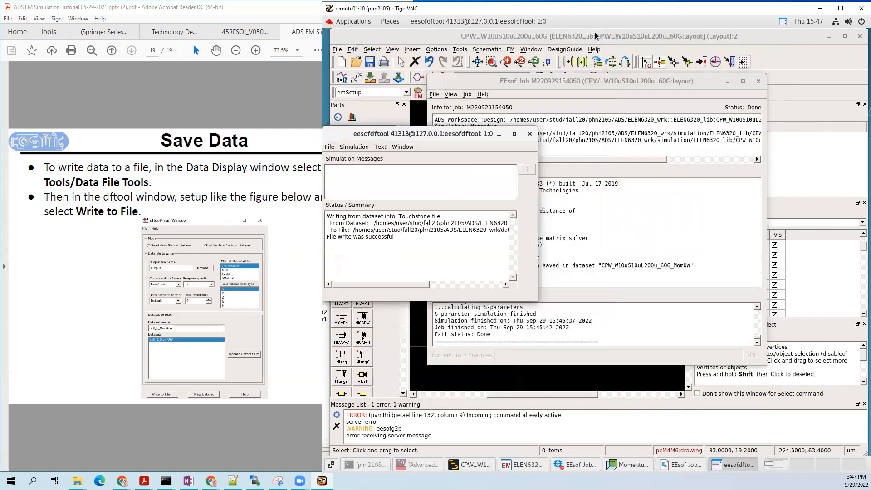
left_click(530, 134)
left_click(758, 81)
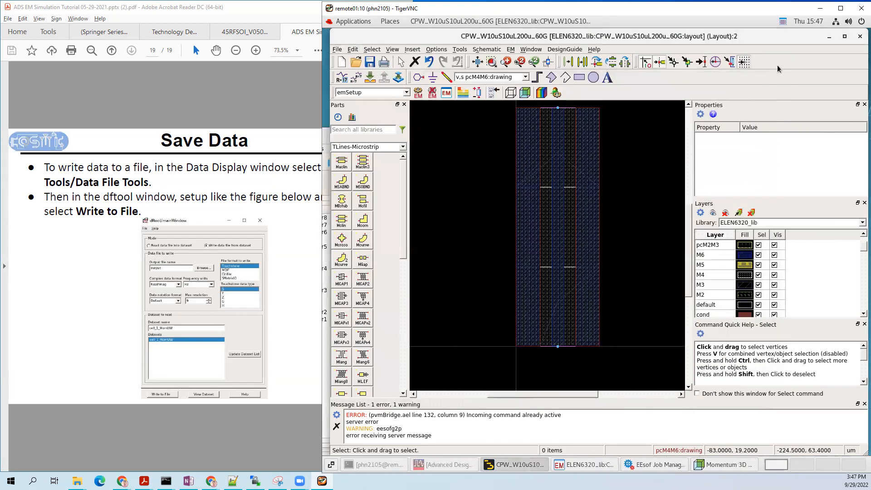
Step: Minimize the CPW layout window and close the EM setup and Momentum 3D Preview windows
left_click(829, 36)
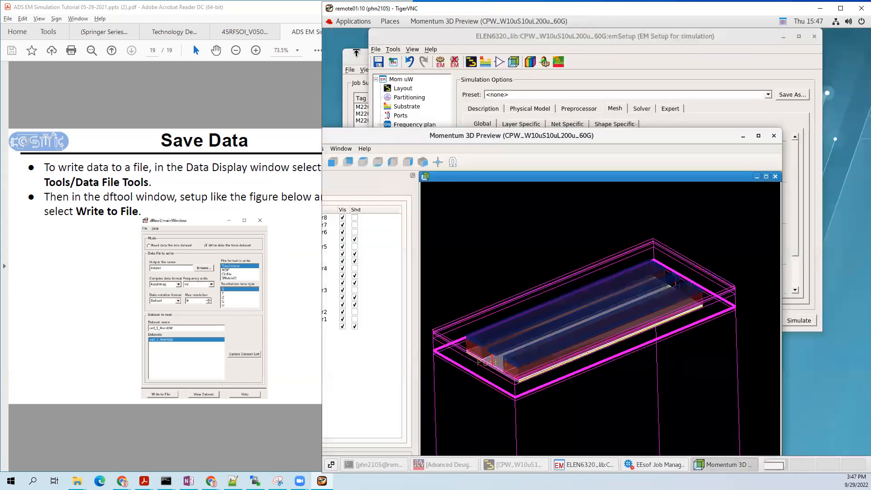
left_click(815, 36)
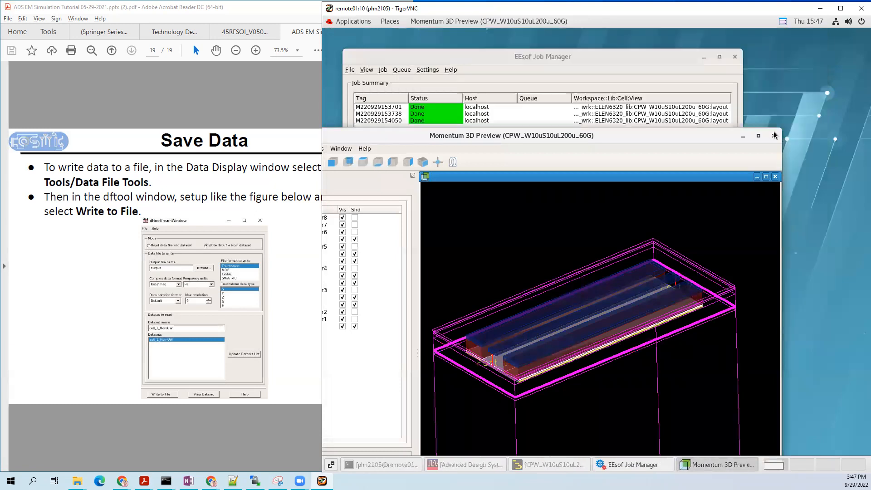
left_click(774, 135)
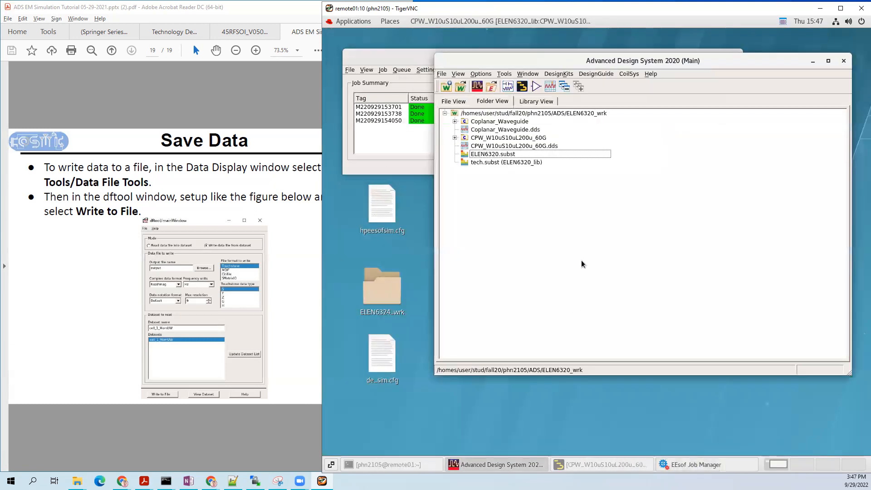
Step: Create a new schematic in ELEN6320_lib with the cell name CPW_W10uS10uL200u_60G_TB
left_click(443, 74)
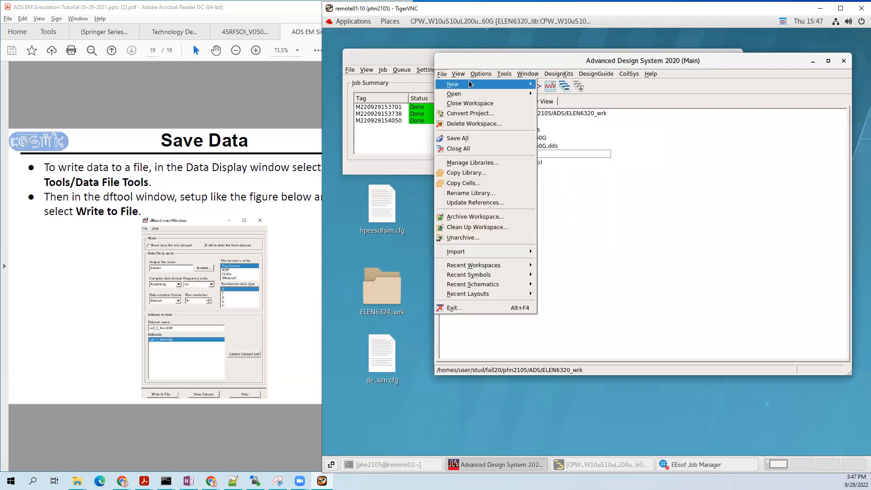
mouse_move(513, 85)
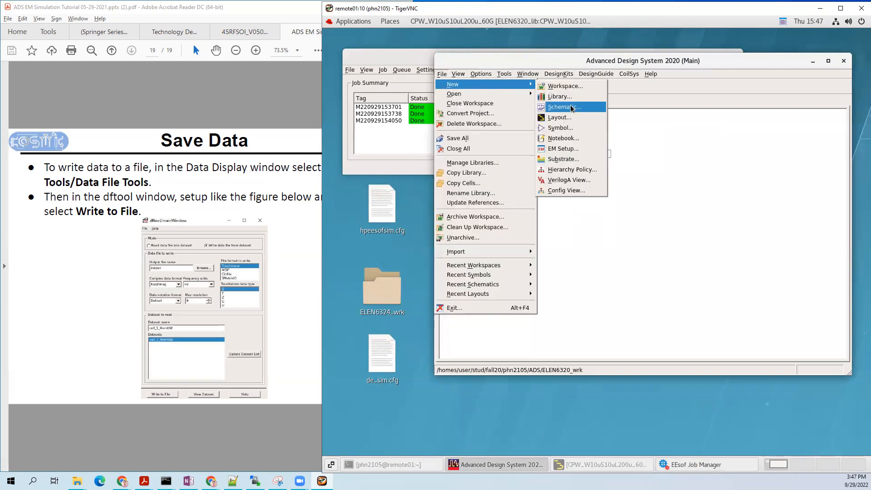
left_click(572, 108)
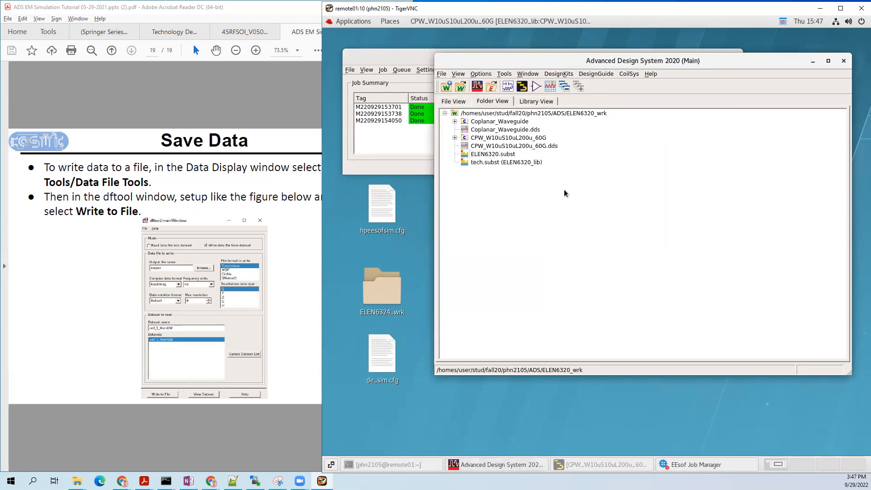
type("CPW_W10u")
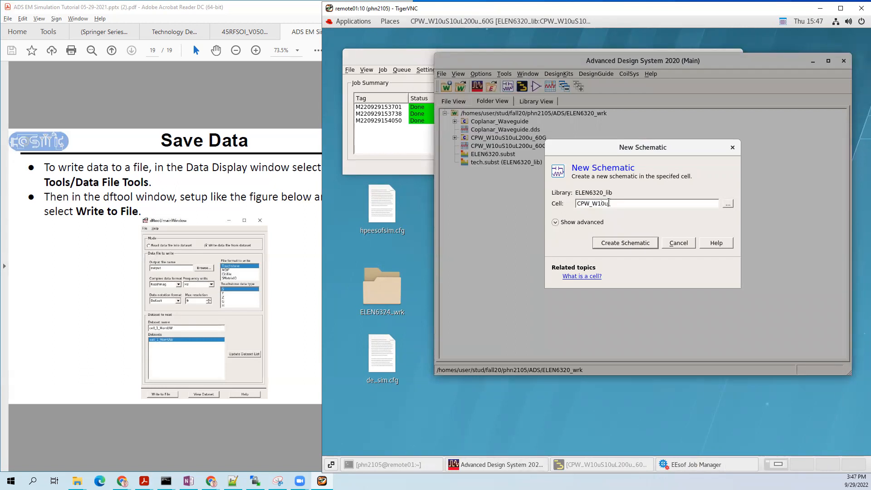
type("S10uL200u_60G_TB")
left_click(624, 243)
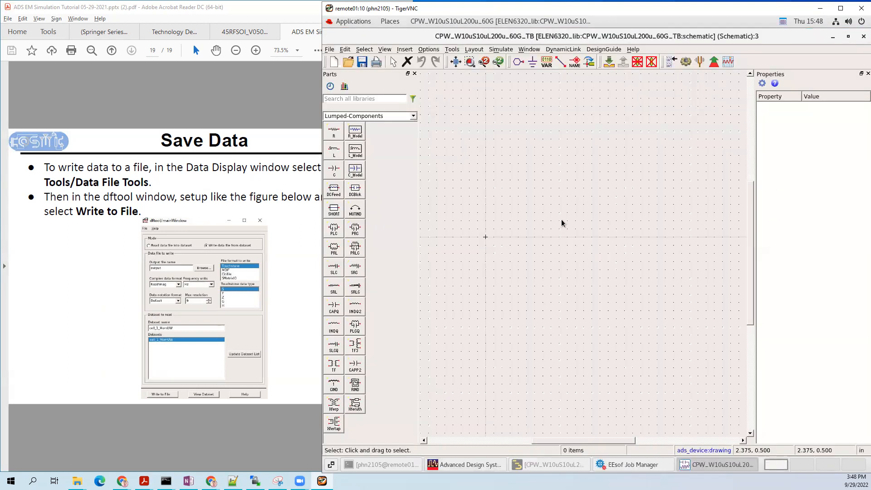
Step: Find the Term component and place two 50 Ohm terminations side by side with a gap between them
scroll(573, 210, "down", 1)
left_click_drag(574, 211, 532, 300)
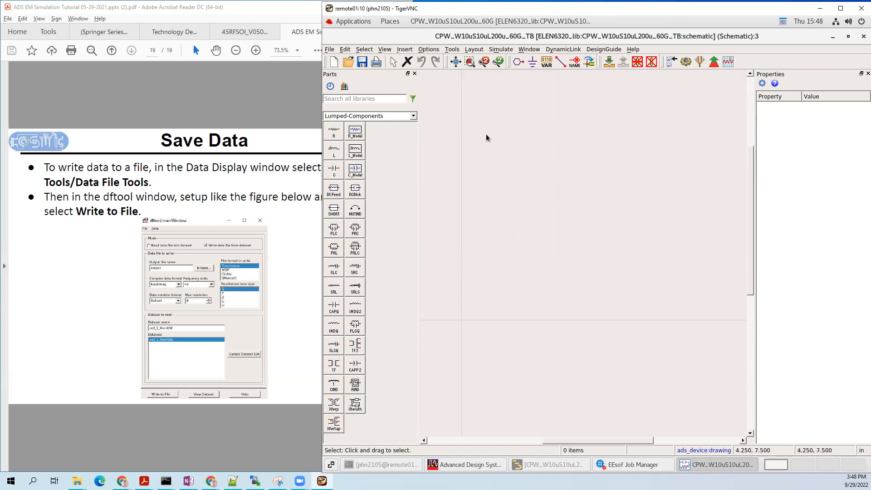
left_click(351, 98)
type("term")
left_click(356, 131)
left_click(510, 268)
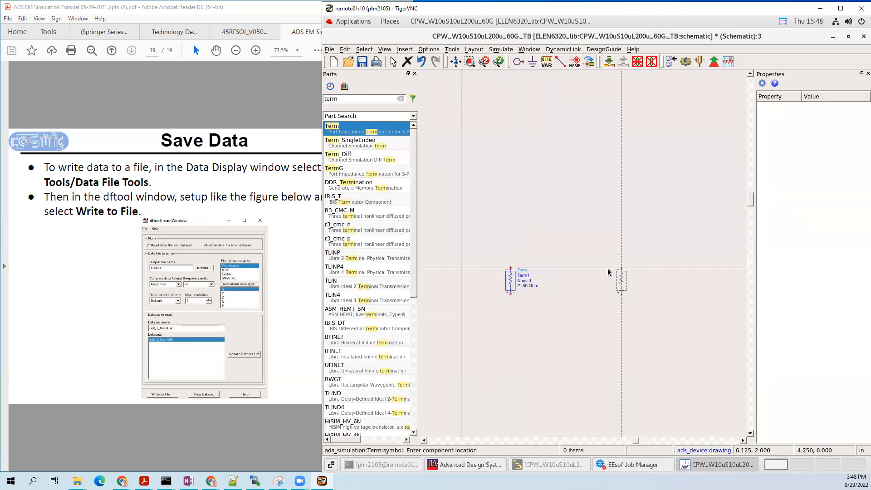
left_click(634, 271)
key("Escape")
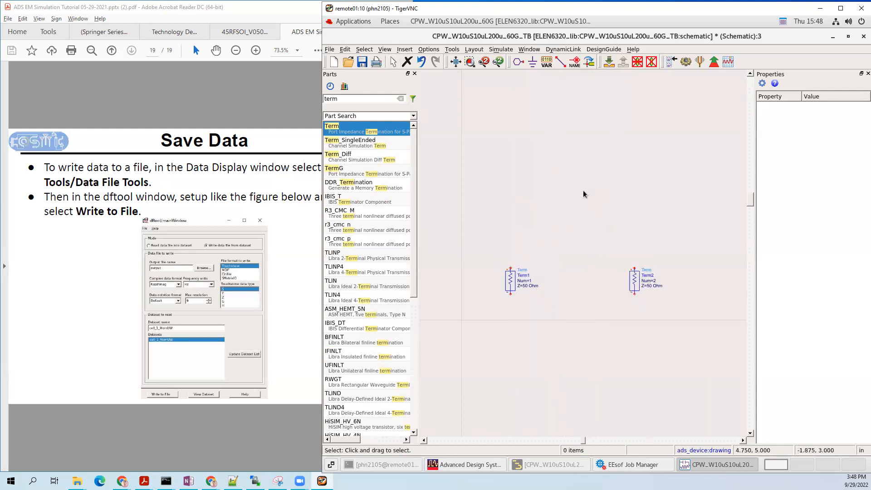
Step: Place an S2P two-port S-parameter file block between the two terminations and move it slightly above them
left_click(401, 99)
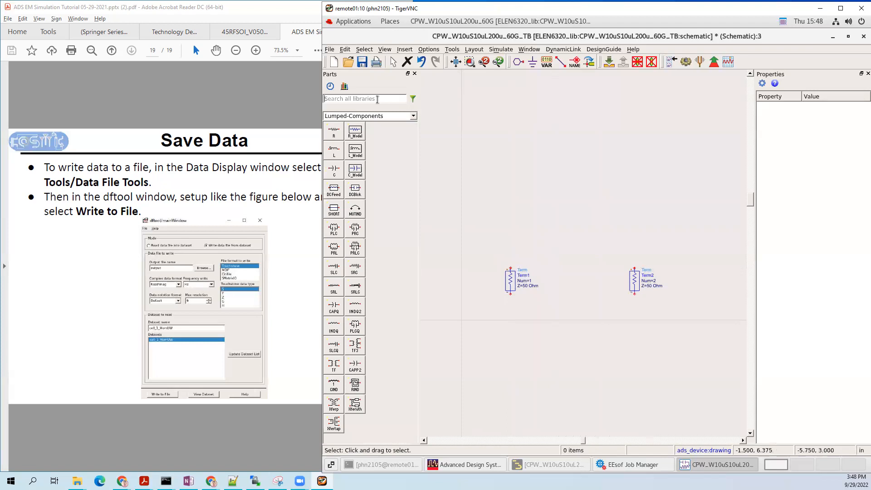
type("s2p")
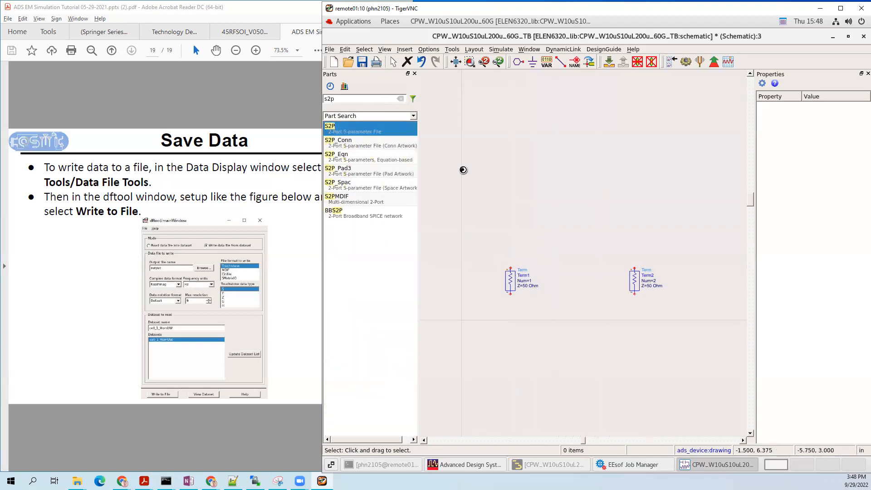
left_click(569, 271)
key("Escape")
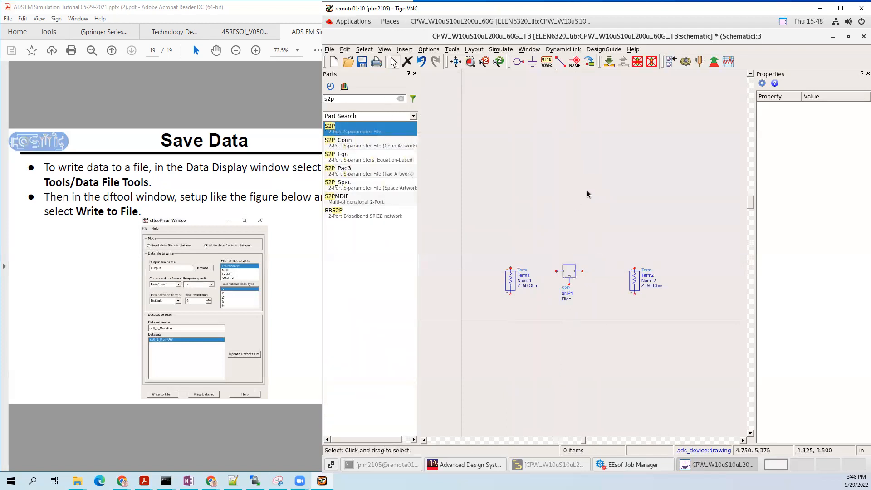
scroll(581, 287, "up", 2)
left_click(563, 268)
left_click_drag(563, 268, 563, 248)
left_click(582, 200)
Step: Add grounds to the lower pins of both terminations and to the S2P block's reference pin
key("ctrl+g")
left_click(470, 299)
left_click(562, 268)
left_click(666, 301)
key("Escape")
Step: Wire the S2P block's two ports to the upper pins of Term1 and Term2
key("ctrl+w")
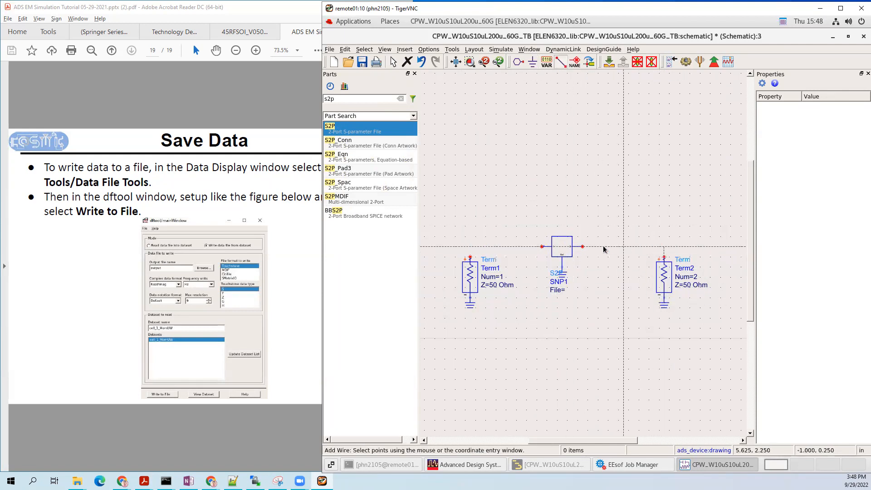
left_click(583, 246)
left_click(542, 246)
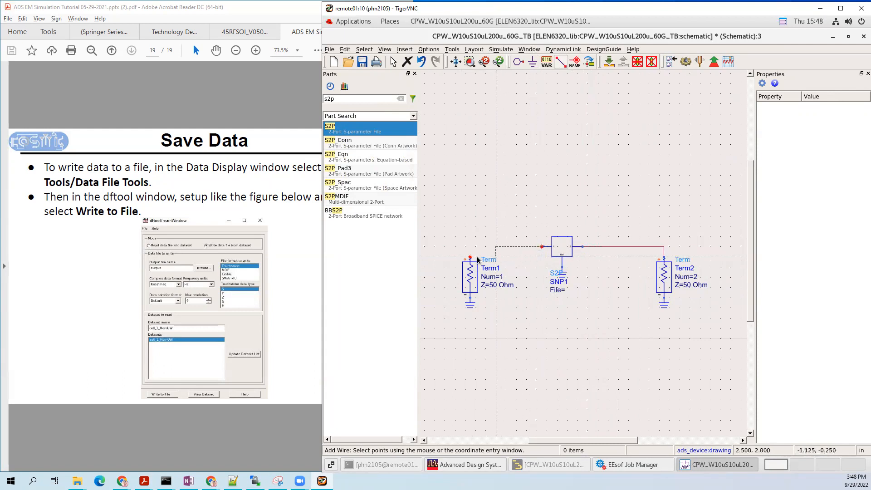
left_click(470, 258)
key("Escape")
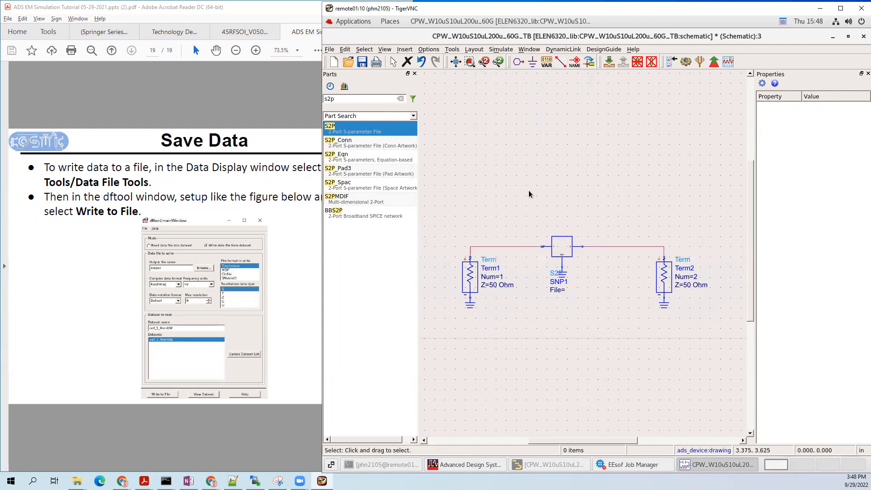
Step: Assign the Touchstone file CPW_W10uS10uL200u_60G_MomUW.s2p from the workspace data folder to the S2P block
double_click(567, 247)
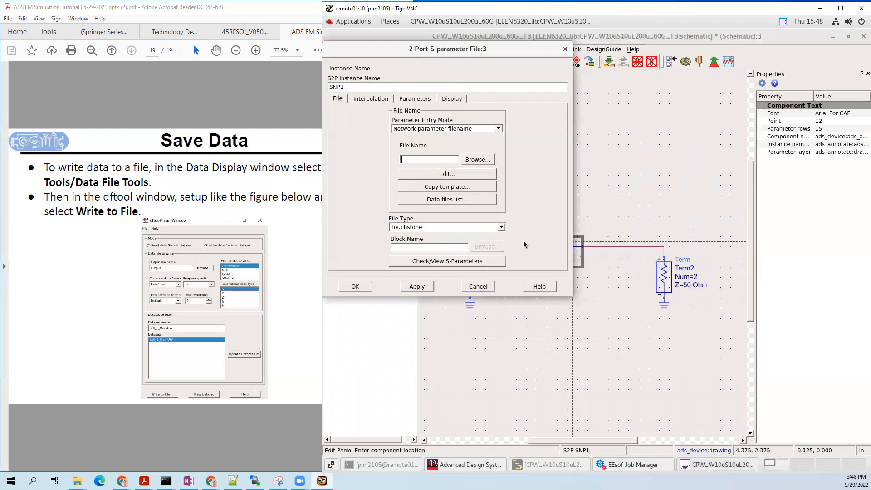
left_click(477, 160)
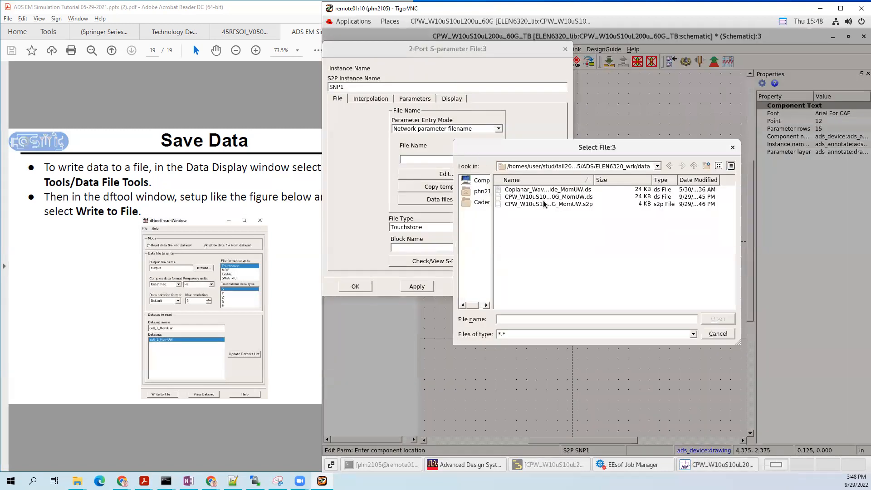
left_click_drag(740, 224, 814, 212)
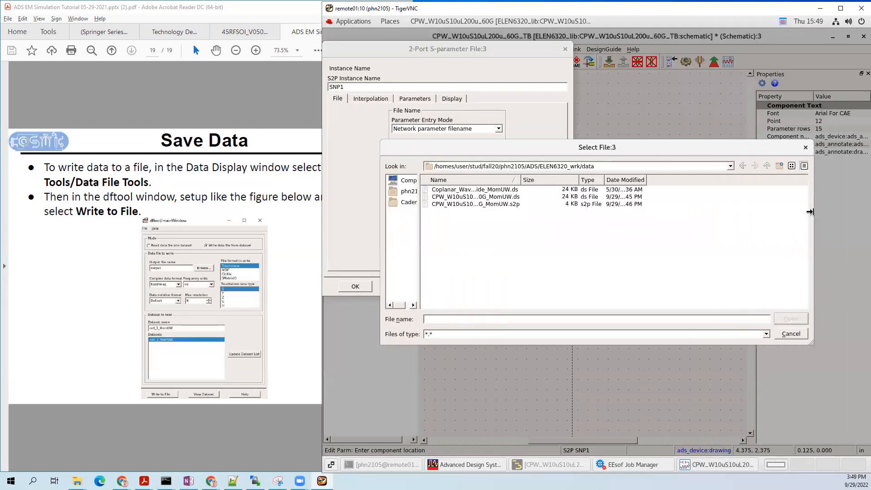
left_click_drag(521, 179, 619, 179)
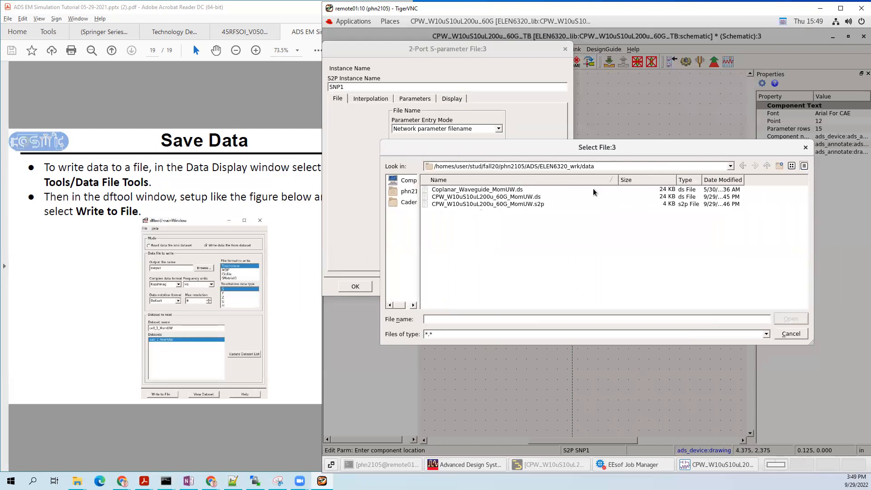
left_click(481, 205)
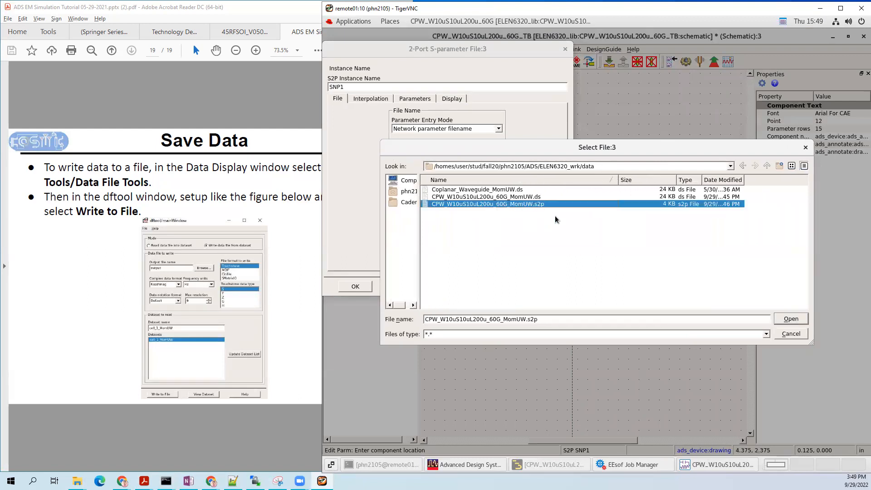
left_click(781, 318)
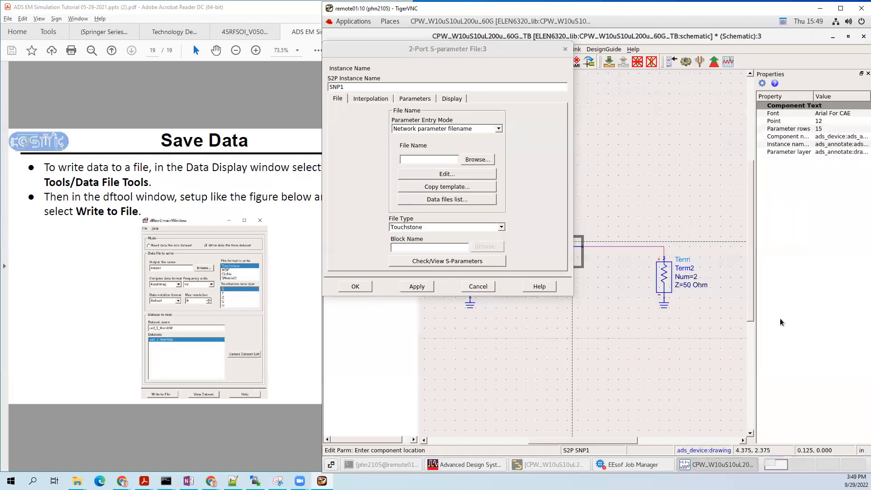
left_click(356, 285)
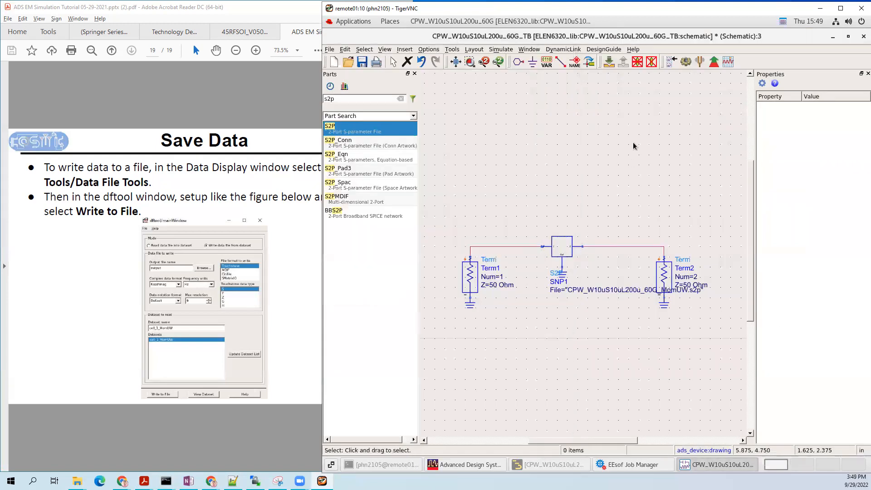
Step: Place an S_Param simulation controller above the circuit and shift it slightly closer to it
right_click(579, 156)
left_click(401, 99)
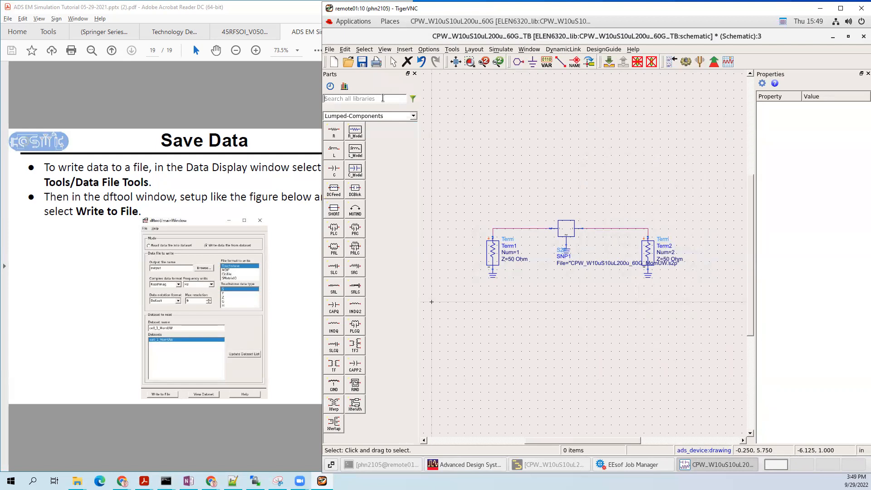
type("S_P")
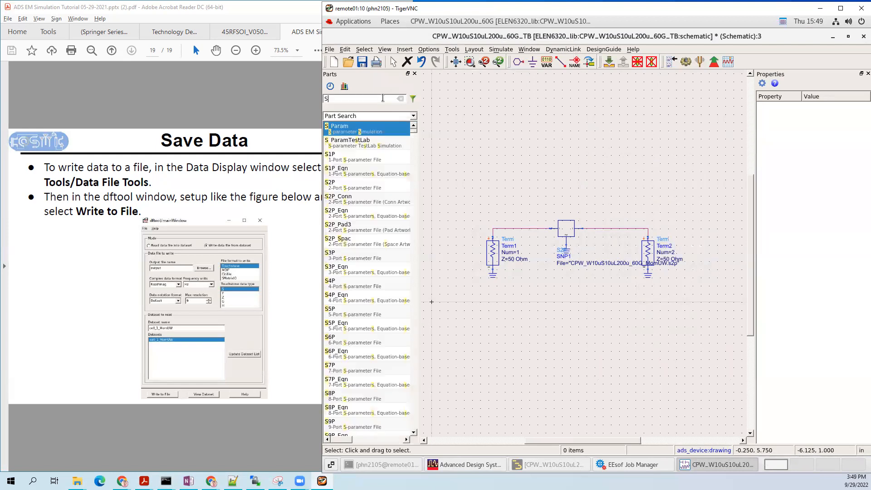
left_click(376, 131)
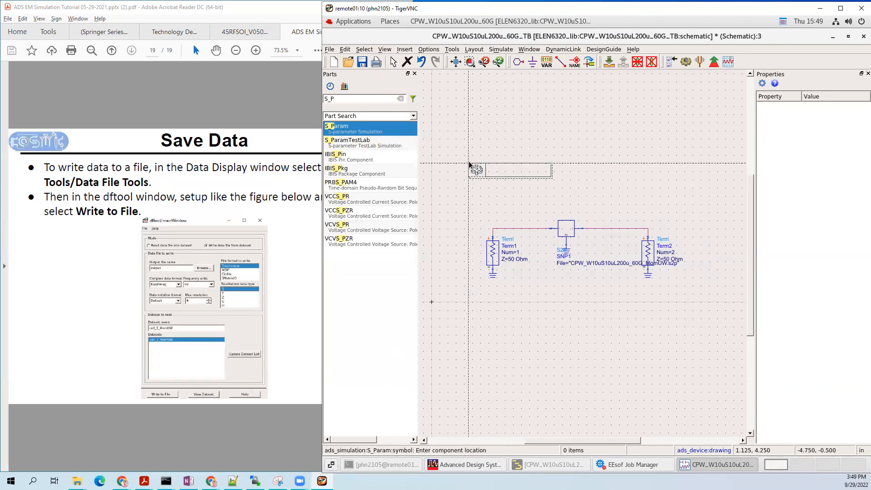
left_click(457, 140)
key("Escape")
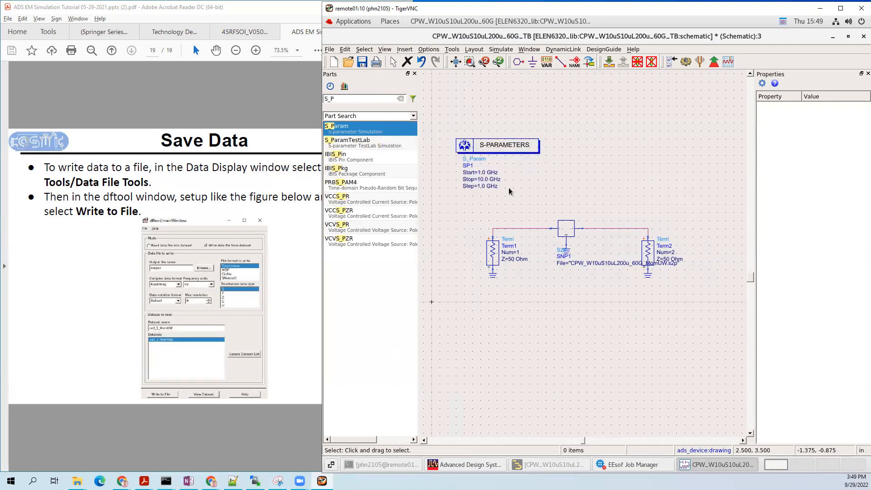
left_click_drag(521, 145, 521, 148)
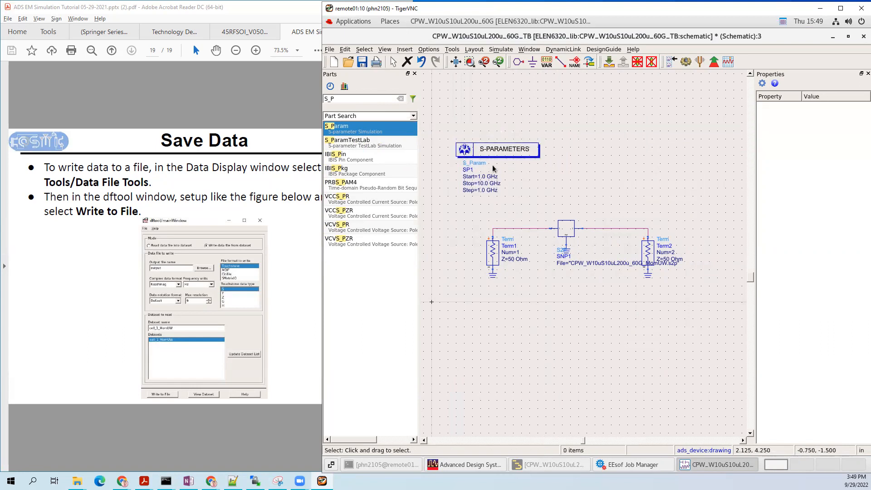
Step: Set the S-parameter sweep to start at 2.5 GHz and stop at 60 GHz
double_click(483, 176)
type("2.5")
key("Tab")
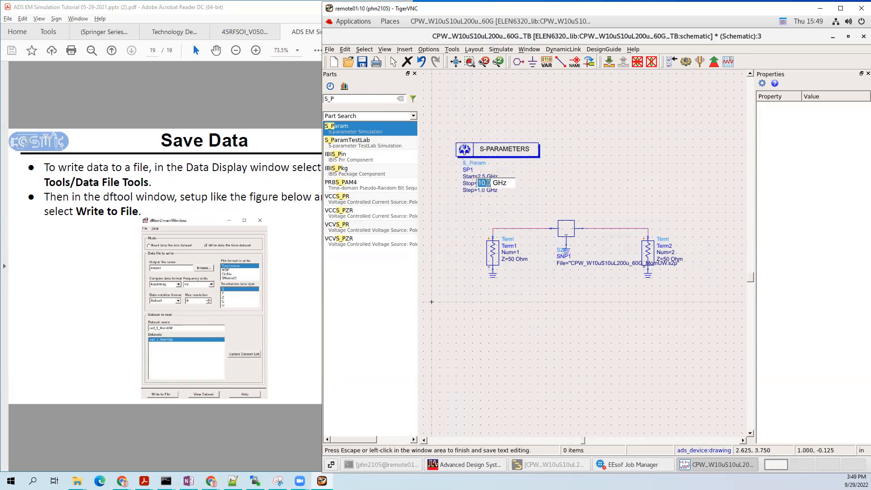
type("60")
key("Tab")
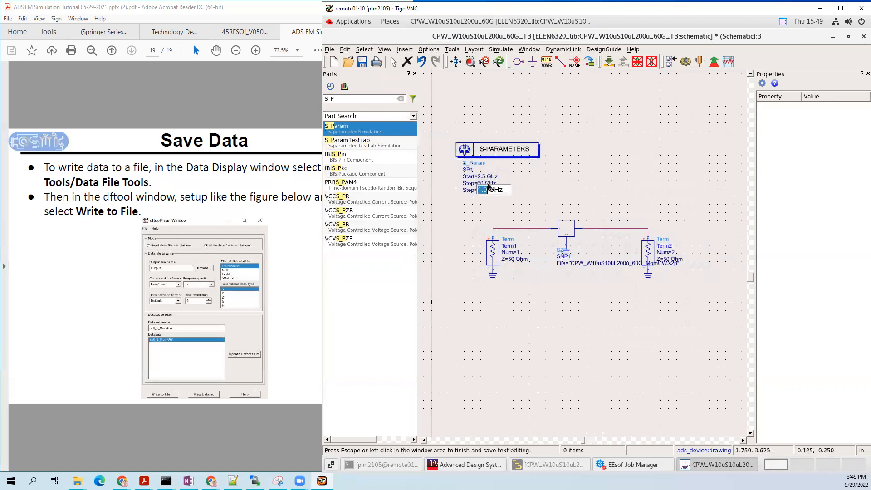
left_click(614, 177)
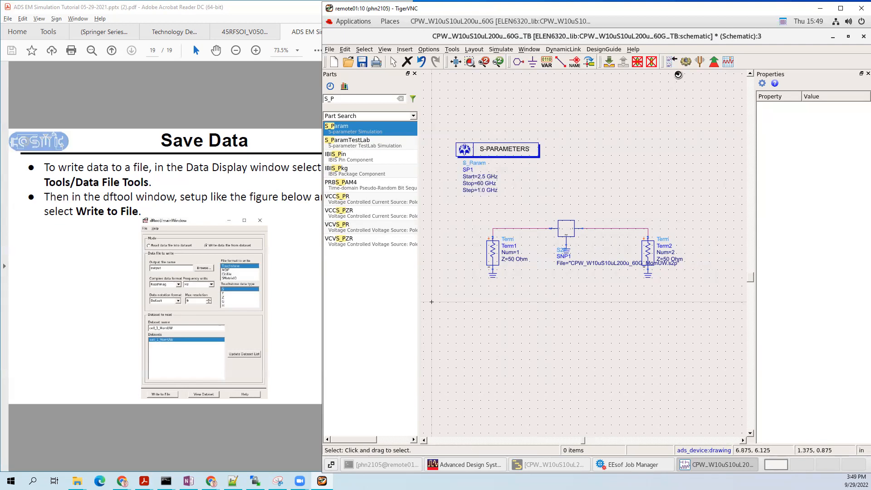
Step: Run the S-parameter simulation of the test bench schematic and bring up its data display
left_click(687, 64)
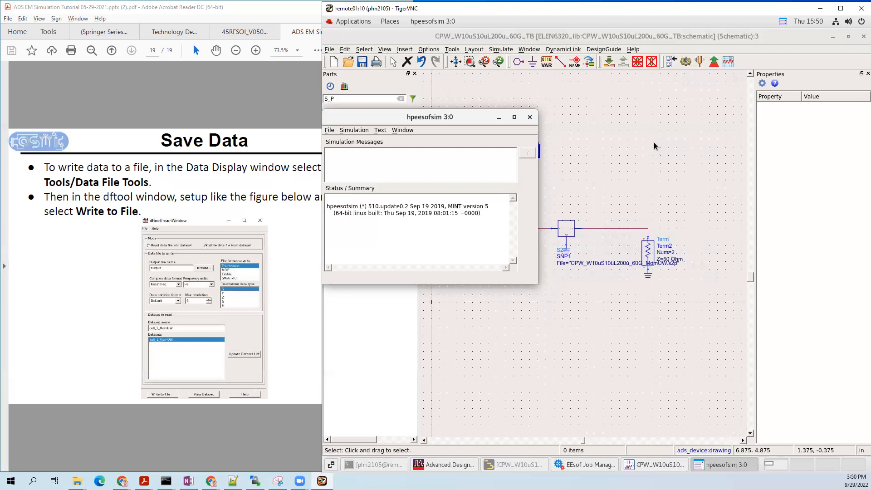
left_click(655, 142)
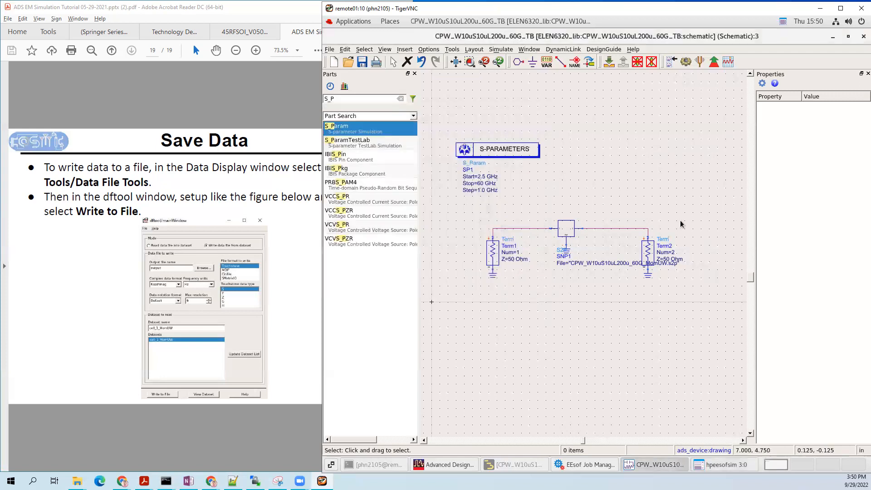
left_click(727, 464)
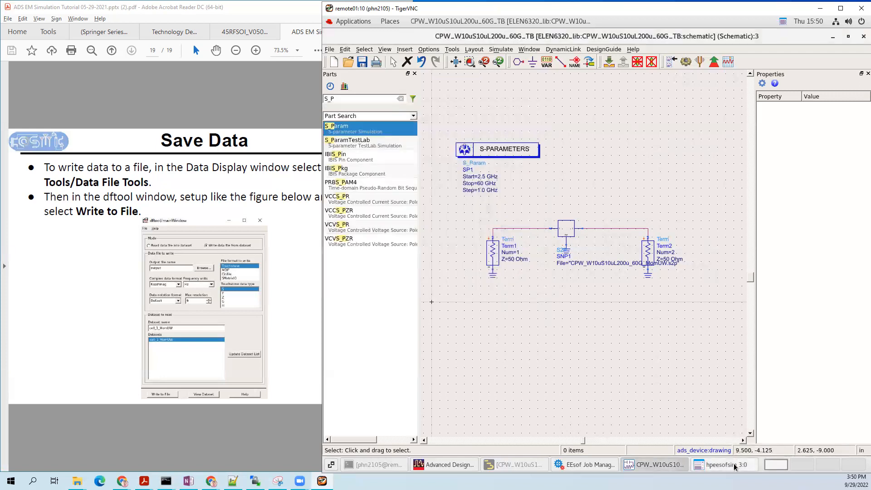
left_click(646, 360)
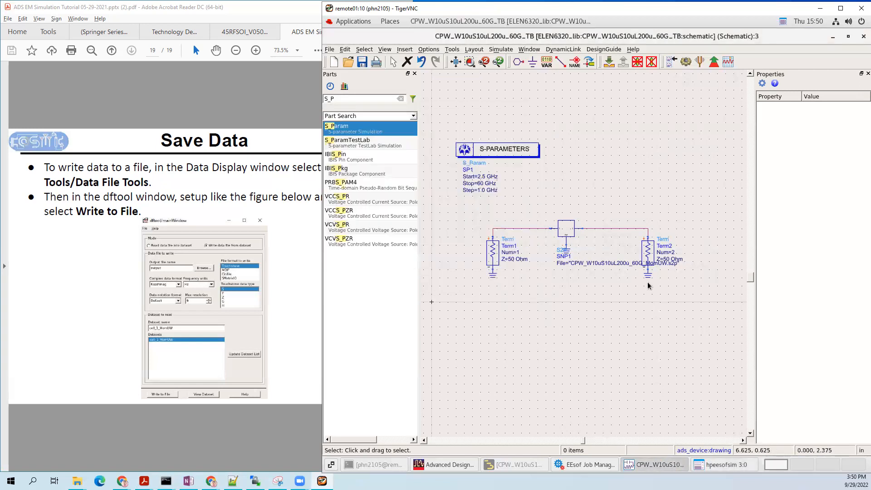
key("F7")
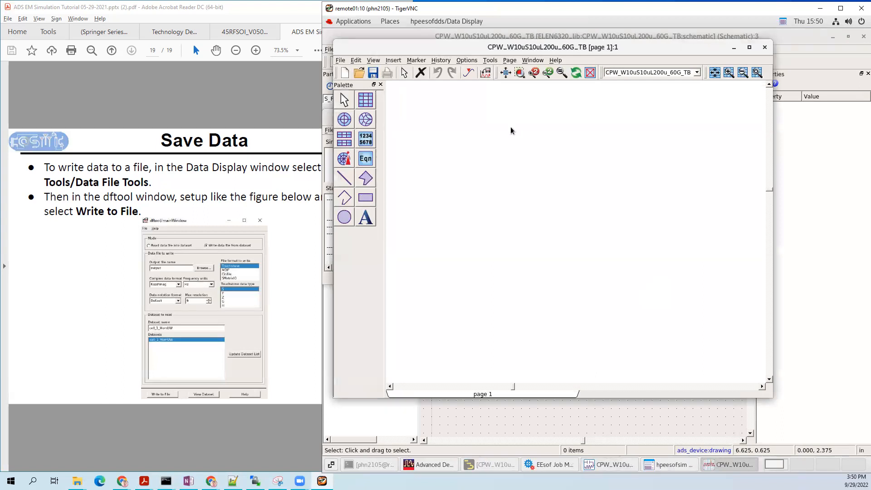
Step: Add a rectangular plot of S(1,1) in dB to the empty data display page
left_click(369, 105)
left_click(493, 137)
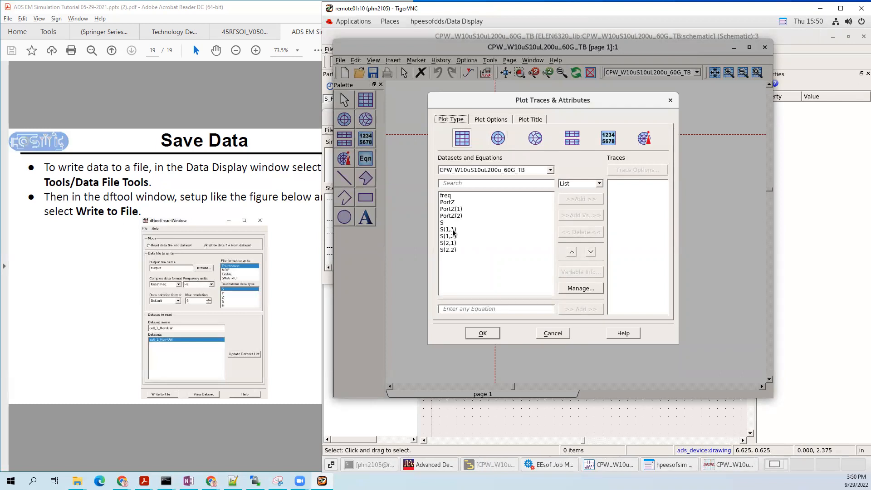
left_click(454, 231)
double_click(454, 231)
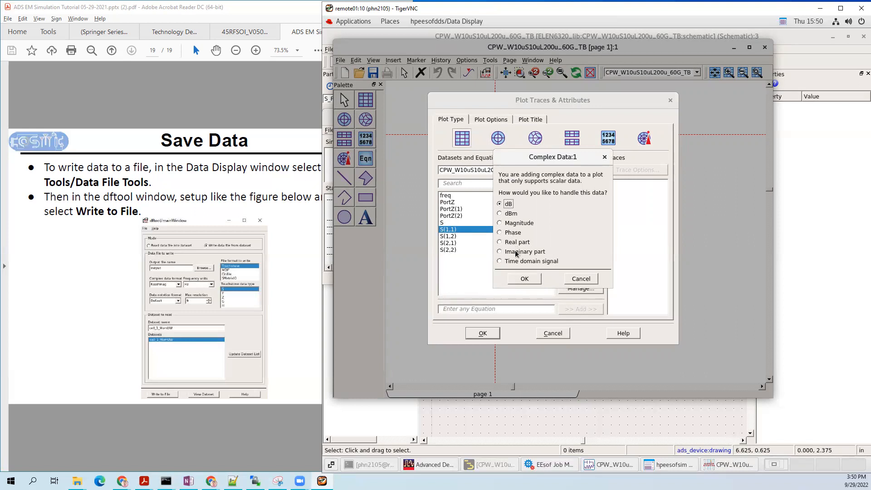
left_click(524, 279)
left_click(484, 333)
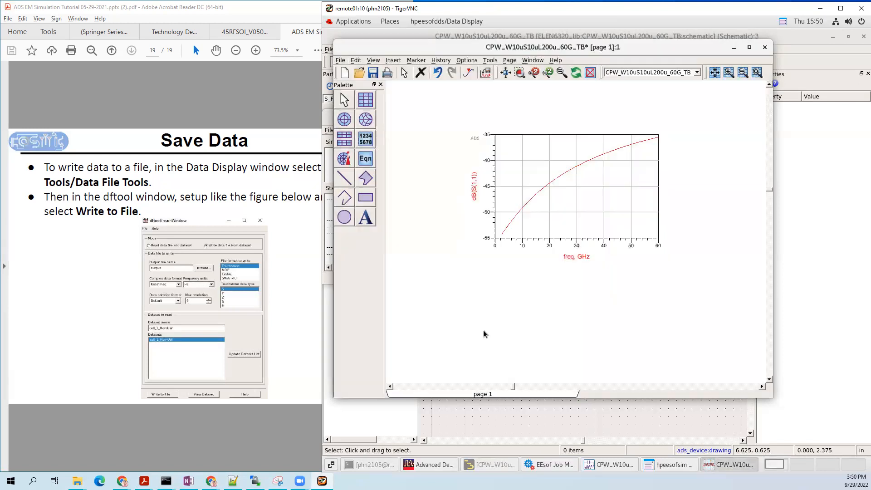
Step: Add a second rectangular plot showing S(2,1) in dB beside the S(1,1) plot
left_click(366, 103)
left_click(685, 134)
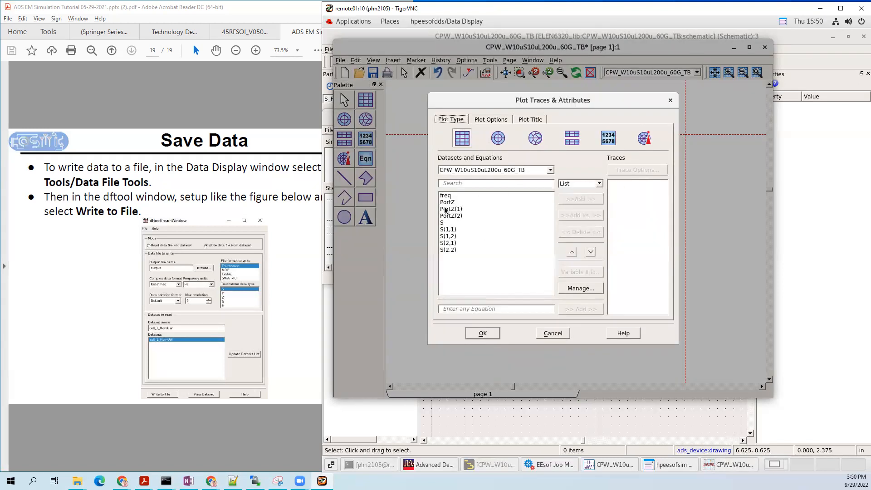
left_click(452, 239)
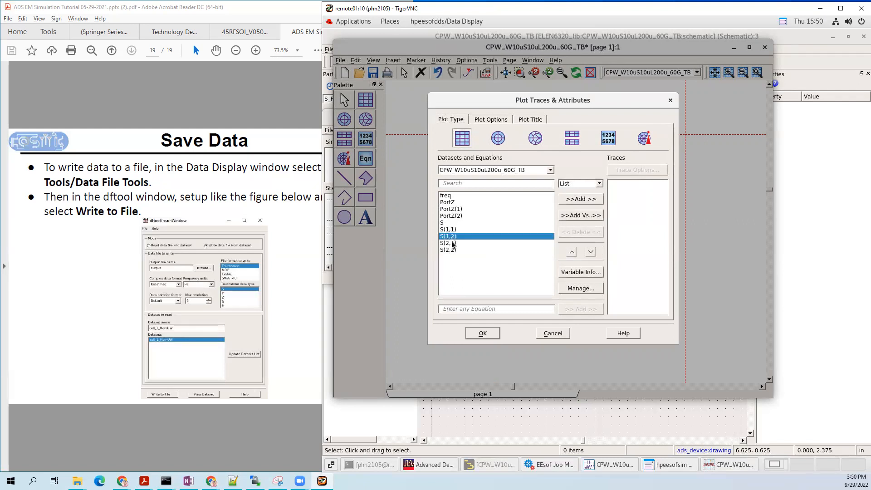
double_click(452, 244)
left_click(524, 276)
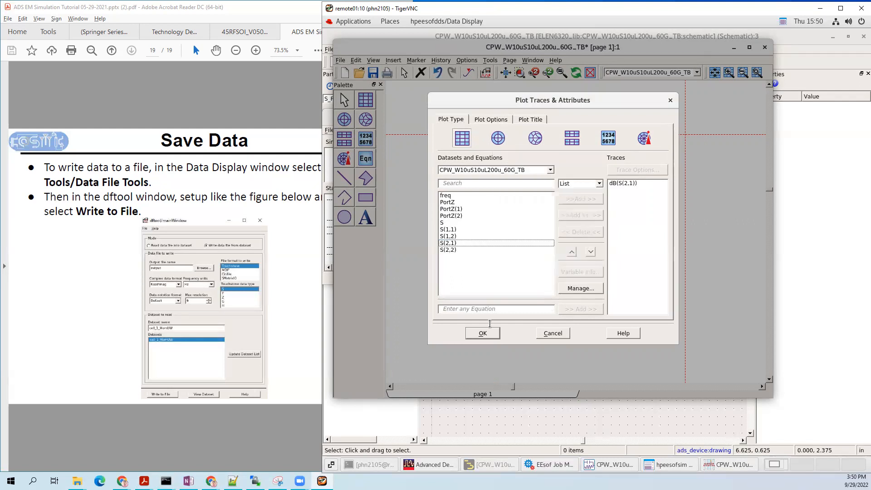
left_click(483, 334)
left_click_drag(599, 217, 622, 205)
left_click(600, 121)
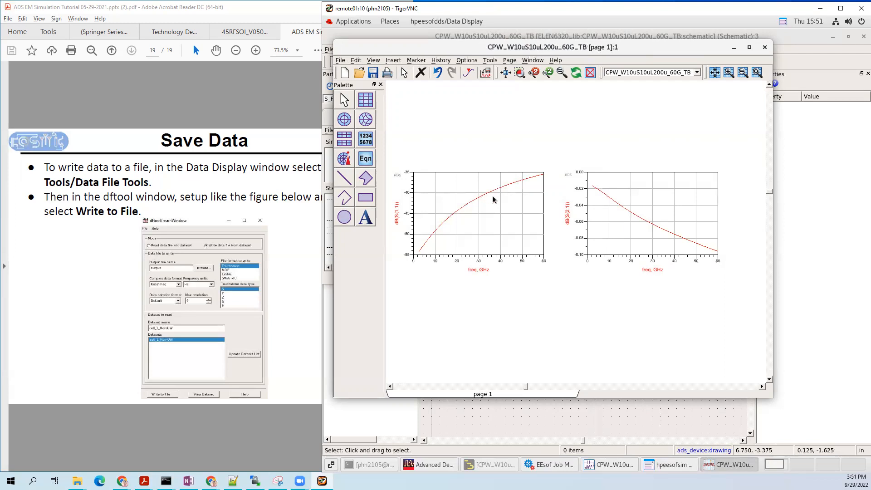
Step: Enable Y-parameter calculation in the test bench schematic's S_Param controller and save the schematic
left_click(627, 411)
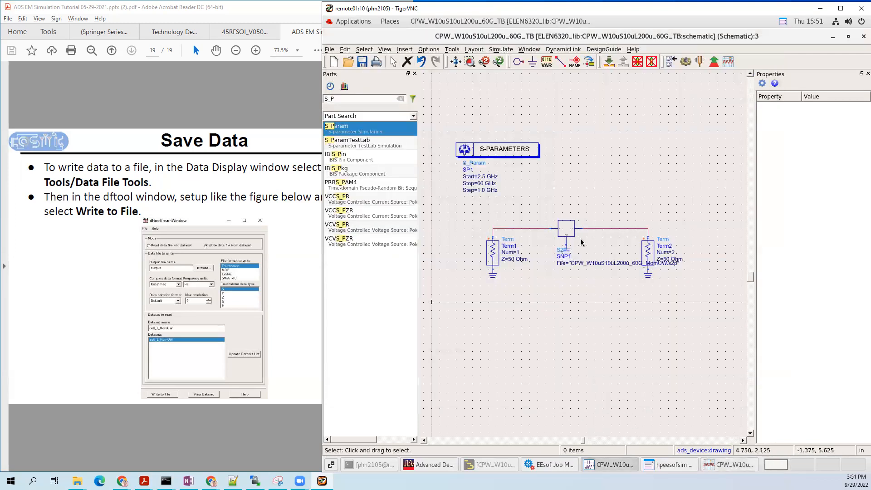
left_click(510, 152)
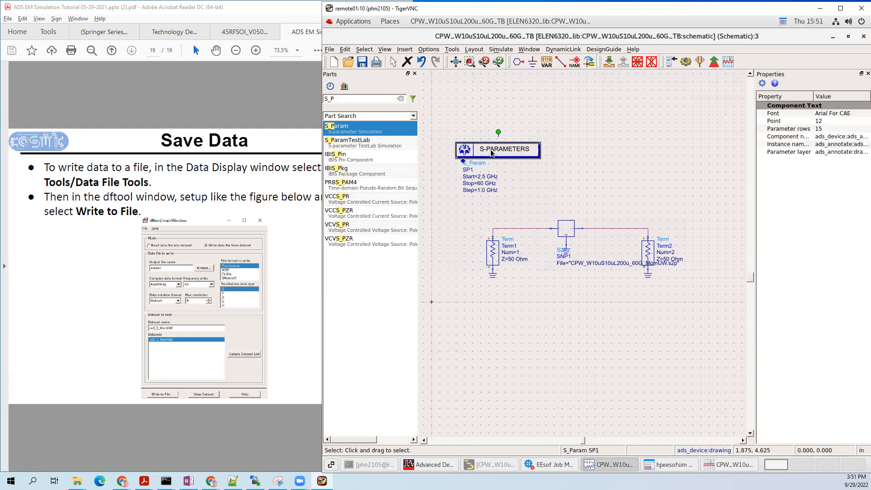
double_click(491, 148)
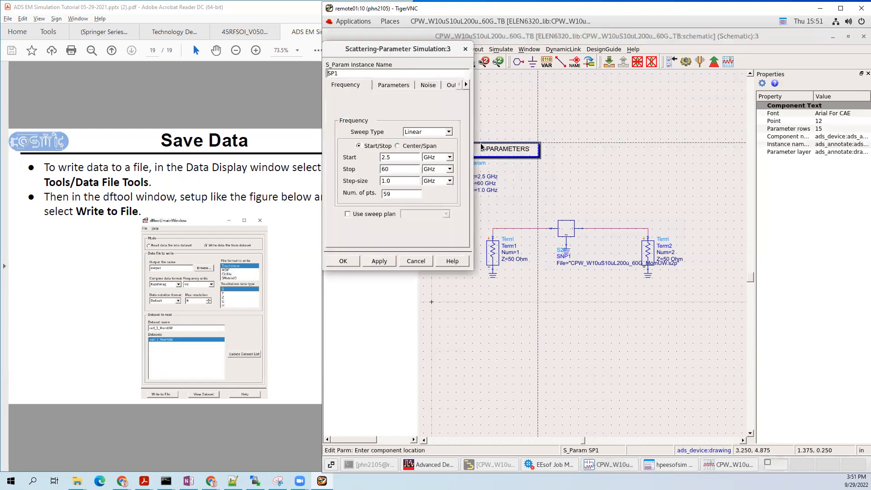
left_click(397, 85)
left_click(339, 121)
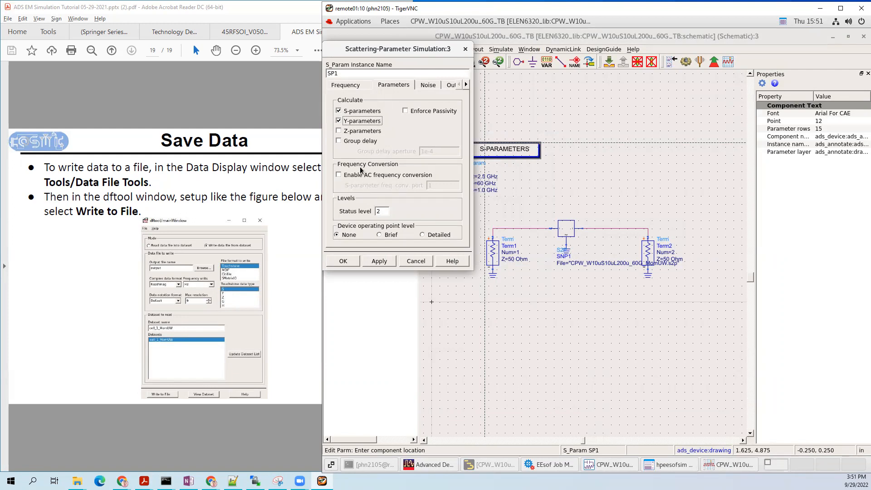
left_click(346, 262)
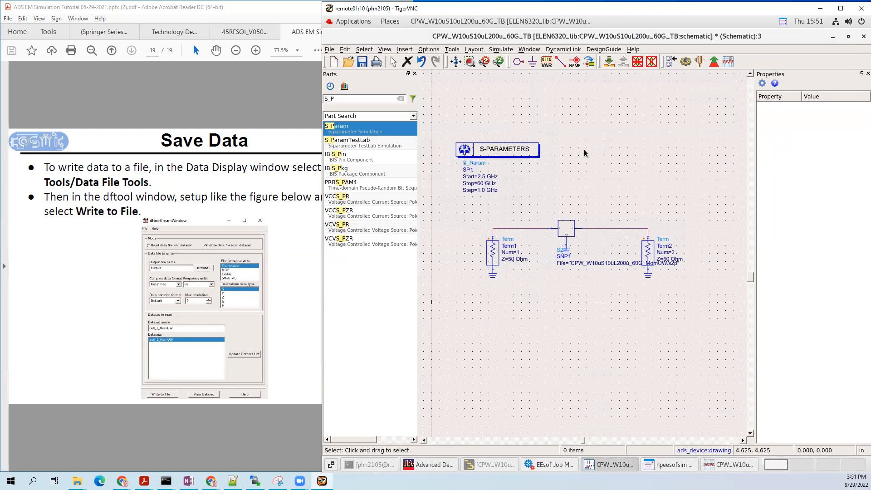
key("ctrl+s")
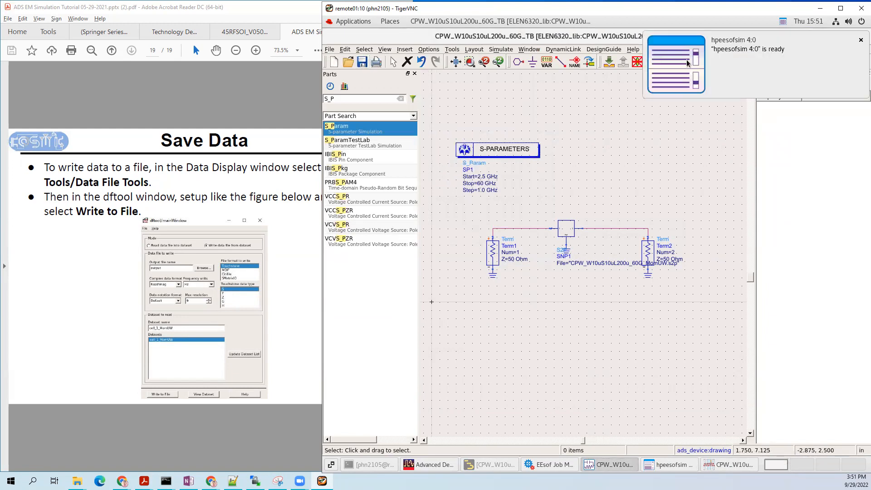
left_click(860, 41)
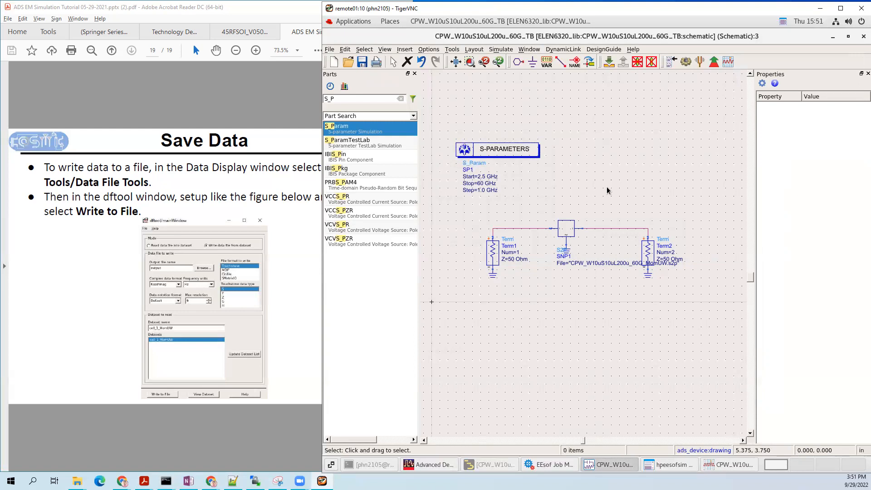
Step: Close the test bench data display and try to rerun the simulation from the schematic
left_click(725, 466)
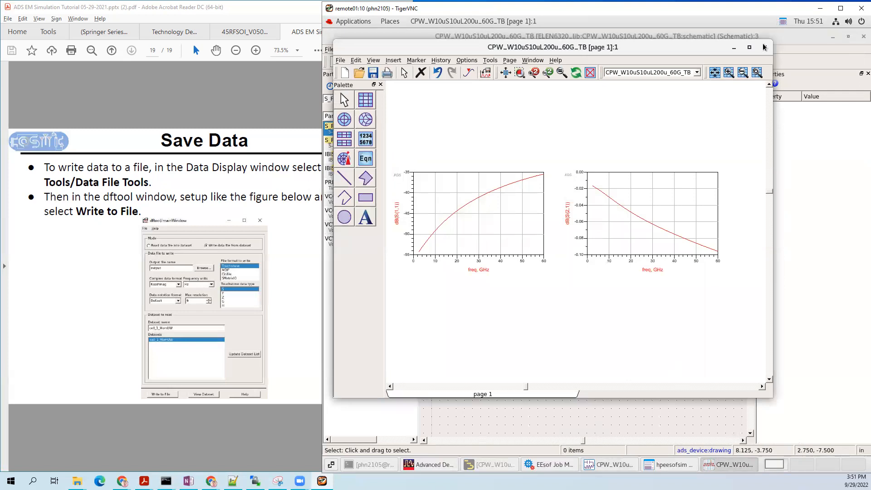
left_click(764, 47)
left_click(685, 62)
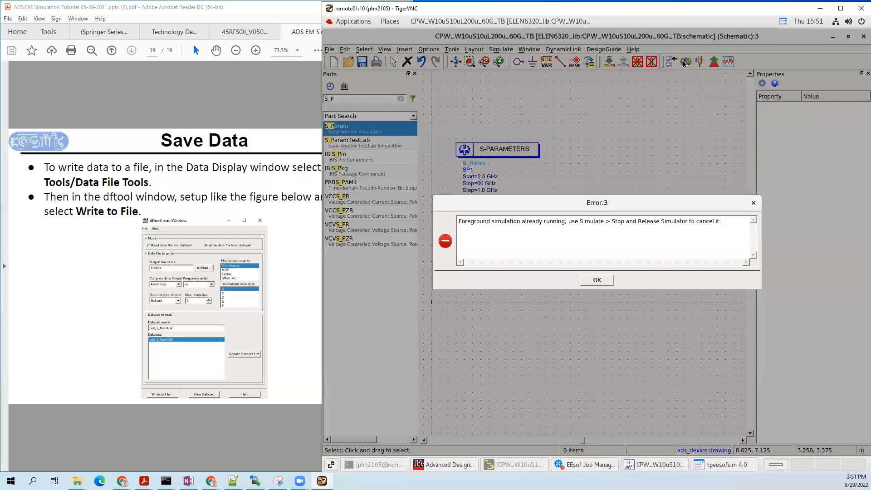
left_click(607, 280)
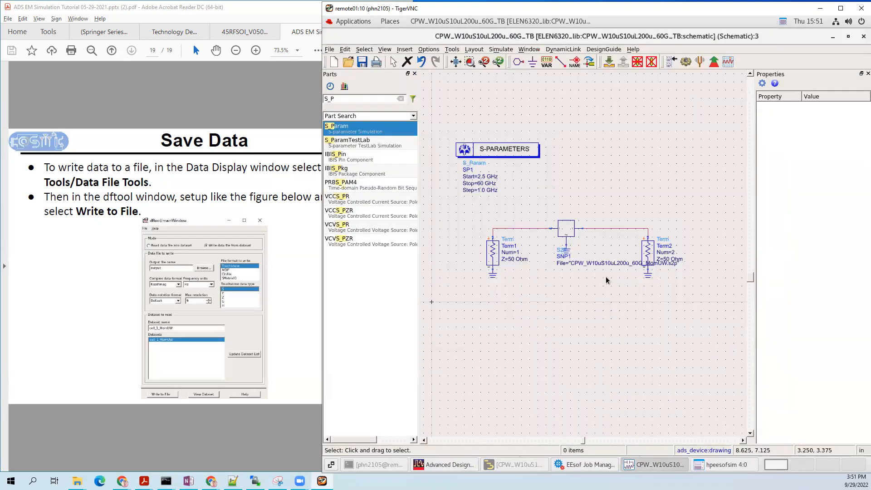
left_click_drag(611, 127, 617, 133)
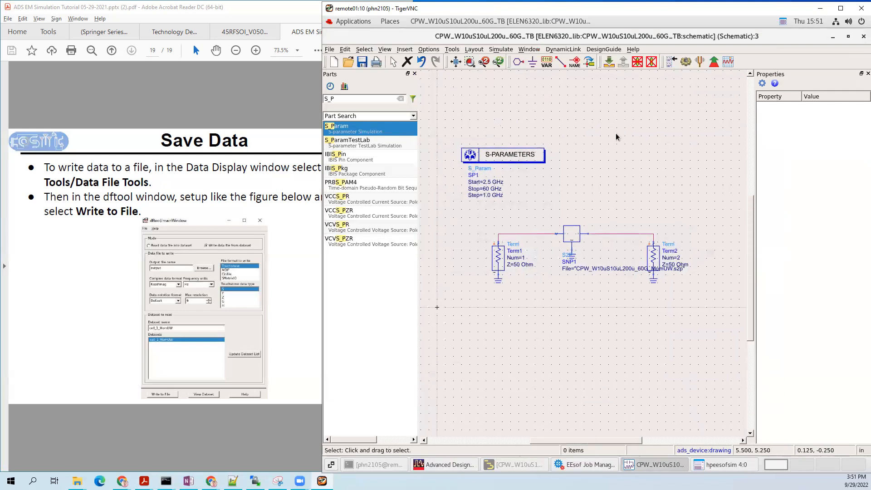
right_click(617, 133)
left_click_drag(614, 137, 615, 142)
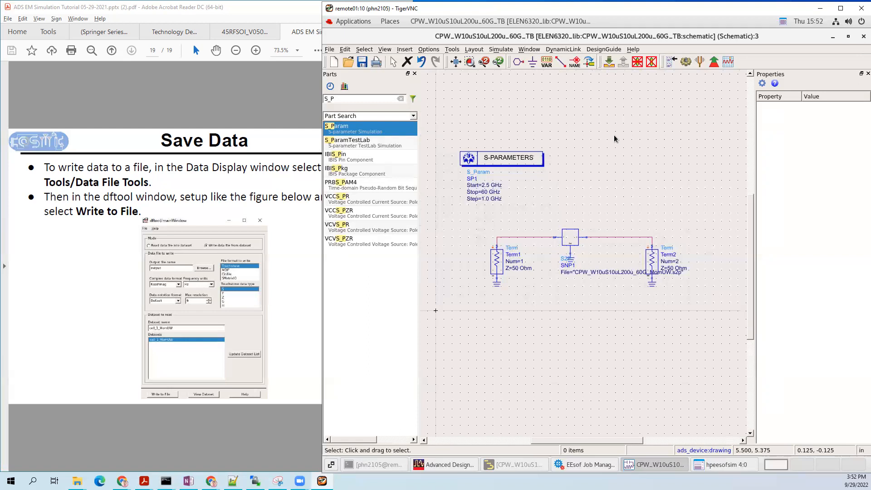
Step: Close the hpeesofsim 4:0 simulation status window and run the test bench simulation again
left_click(731, 460)
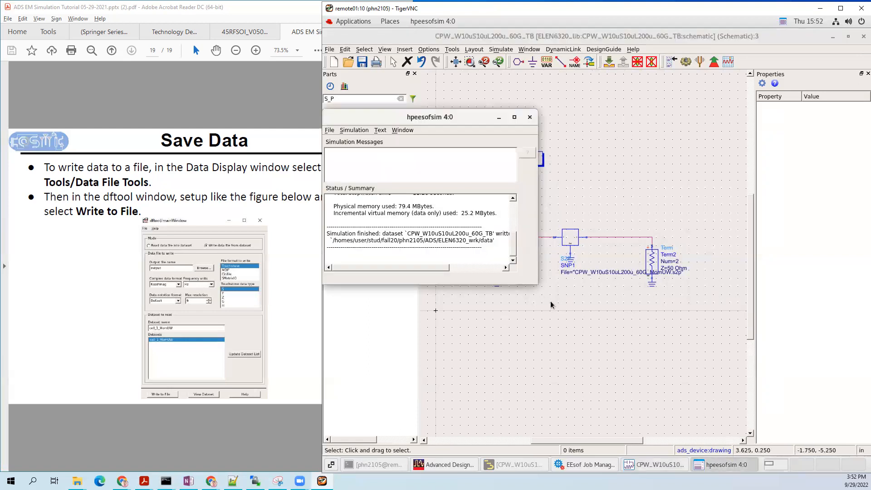
left_click(530, 117)
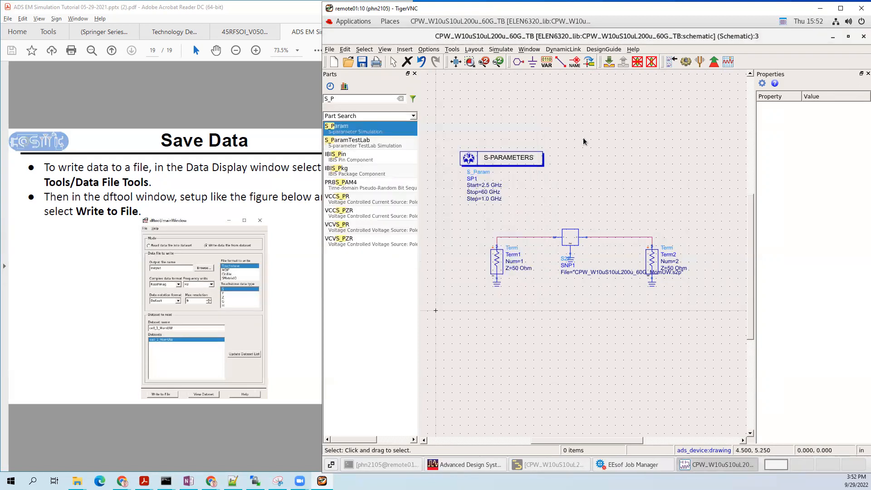
left_click(688, 64)
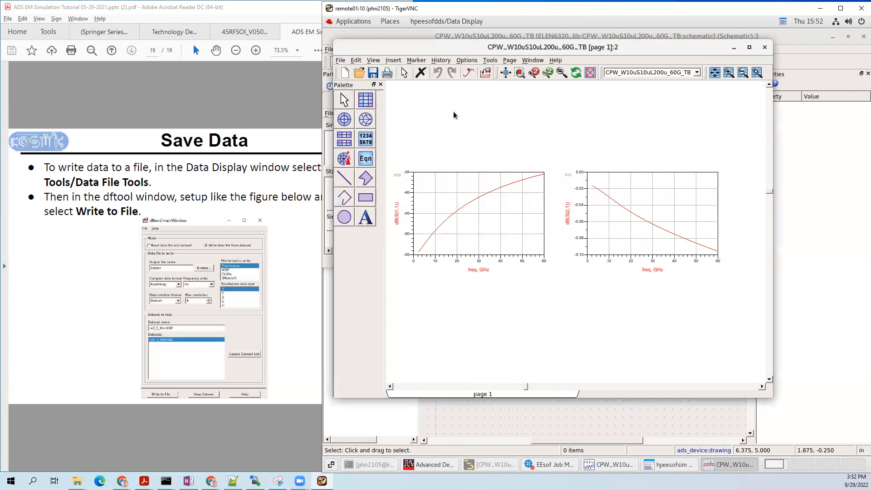
Step: Plot the real and imaginary parts of Y(2,1) together in a rectangular plot below the S(1,1) plot, and save the data display
left_click(366, 100)
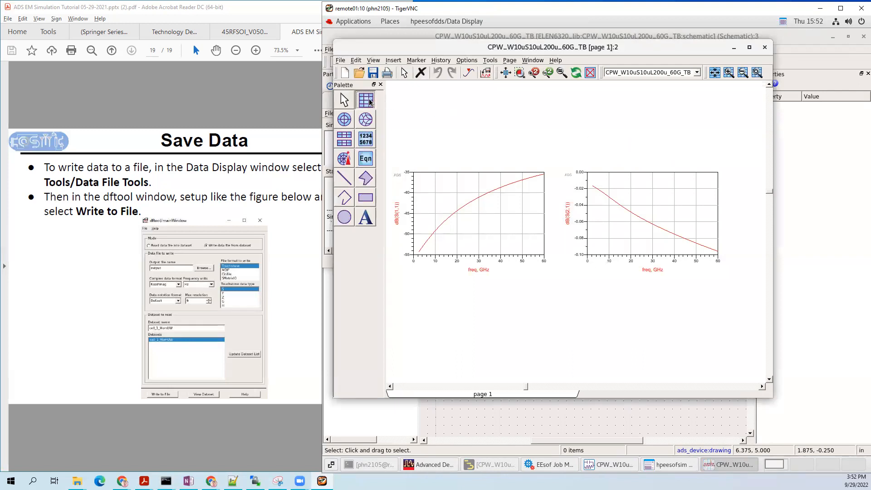
left_click(413, 289)
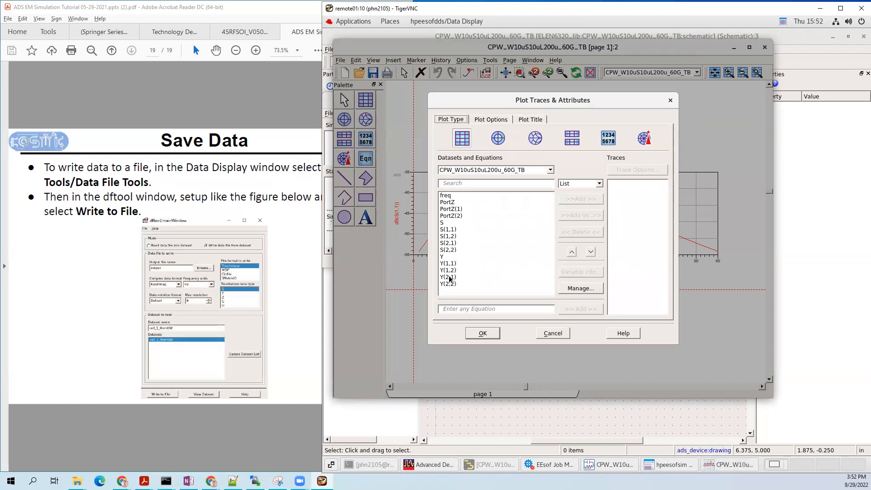
double_click(450, 276)
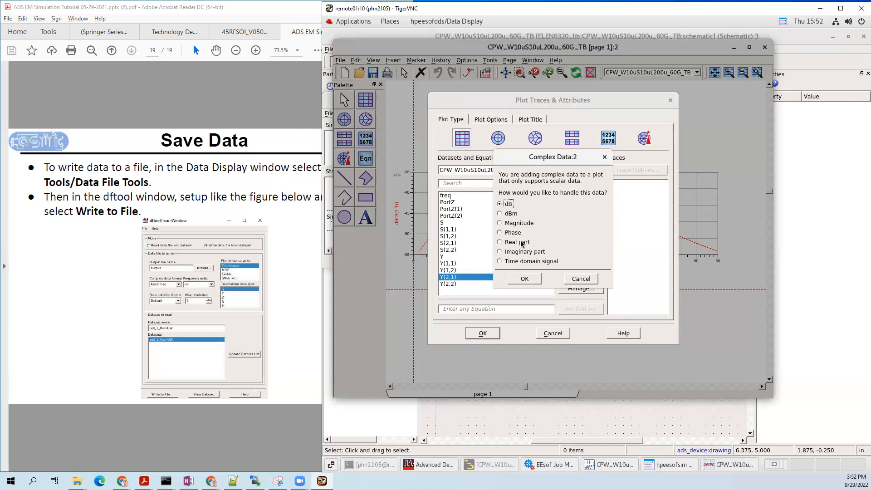
left_click(501, 242)
left_click(527, 278)
double_click(448, 277)
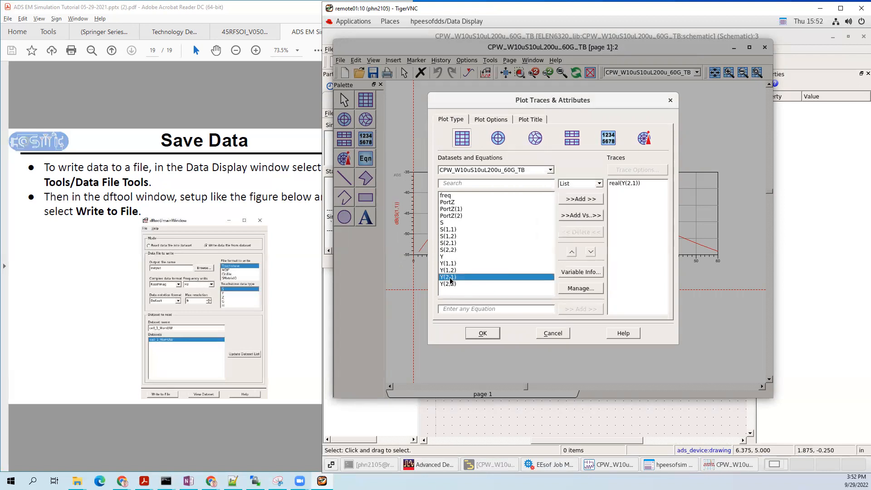
left_click(521, 253)
left_click(525, 279)
left_click(481, 335)
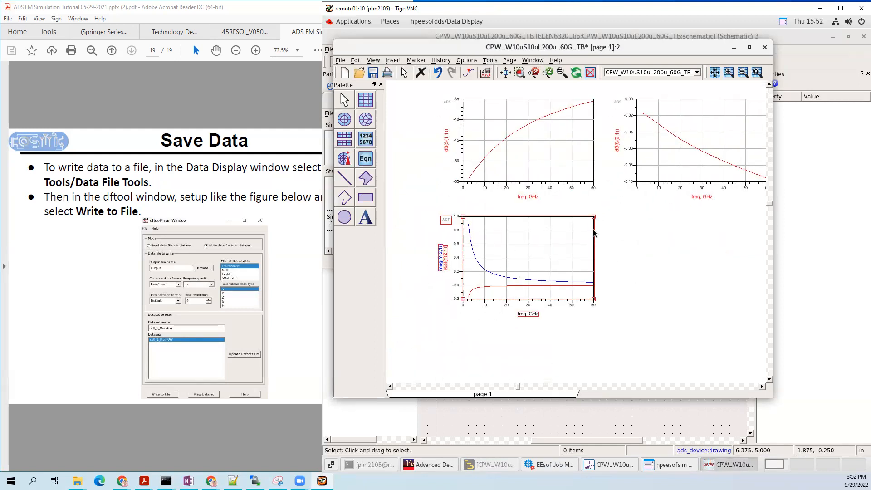
key("ctrl+s")
scroll(622, 245, "down", 3)
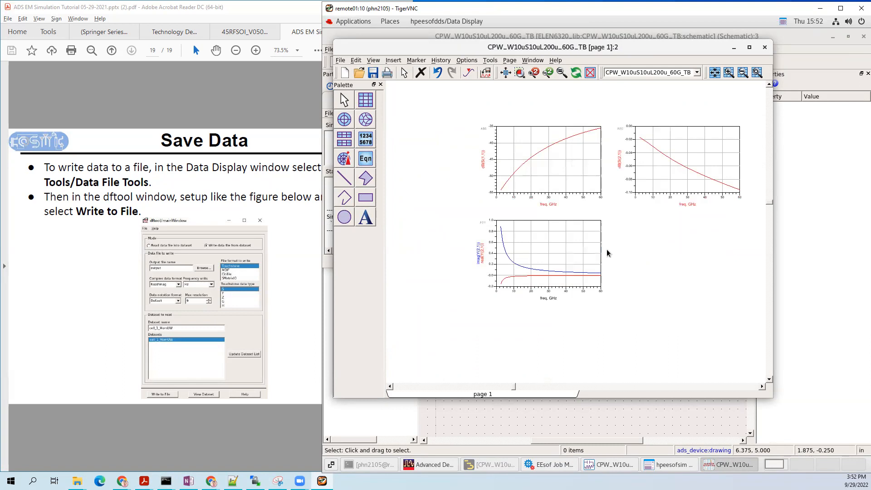
left_click(365, 159)
left_click(616, 249)
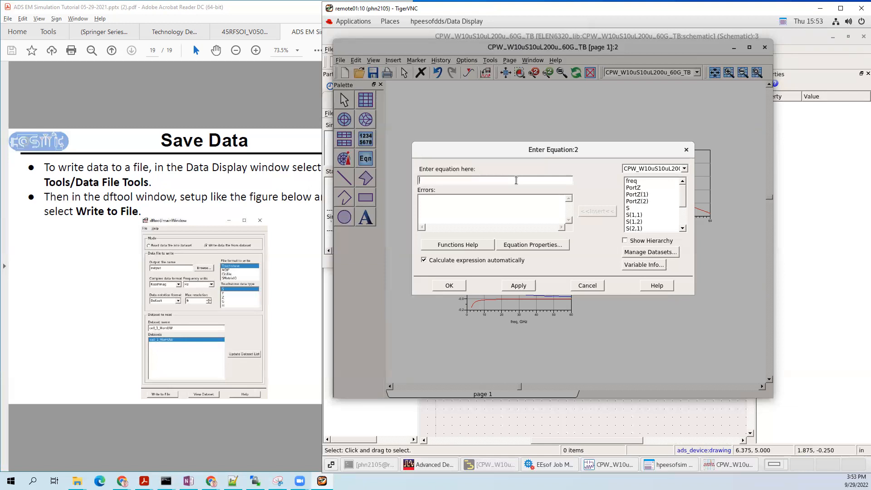
left_click(687, 150)
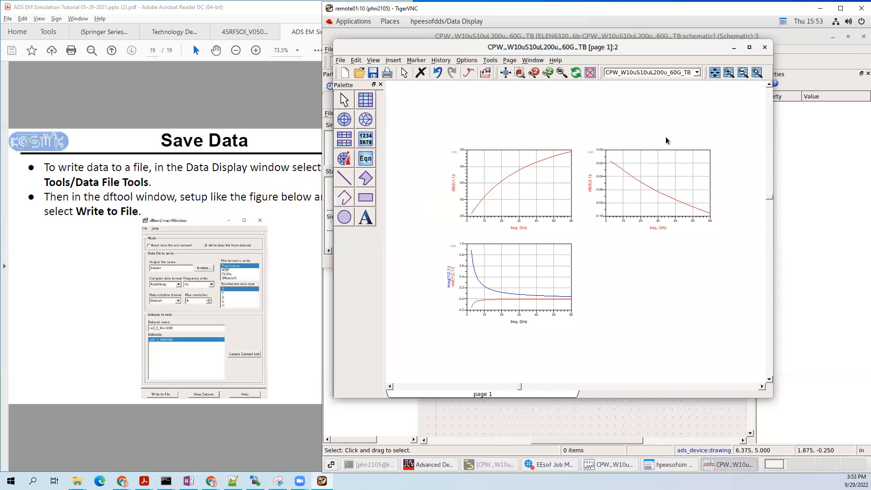
Step: Save and close the test bench data display and close the simulation status window
left_click(373, 73)
left_click(766, 50)
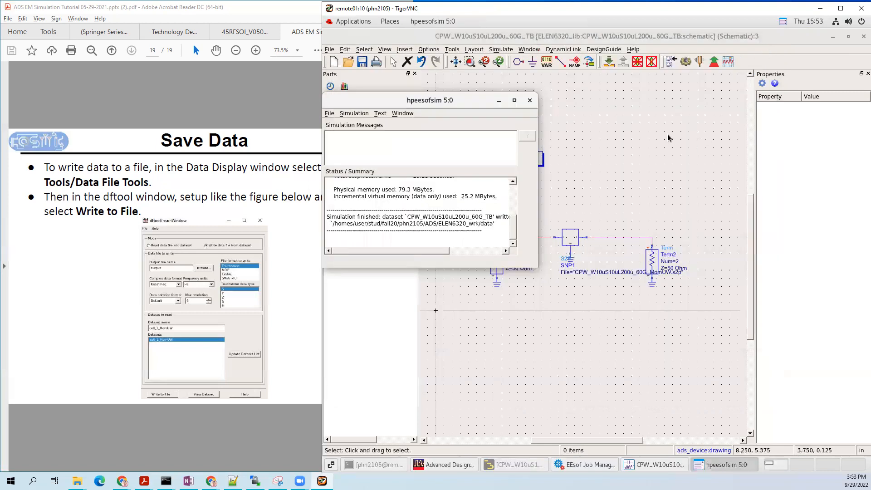
left_click(525, 96)
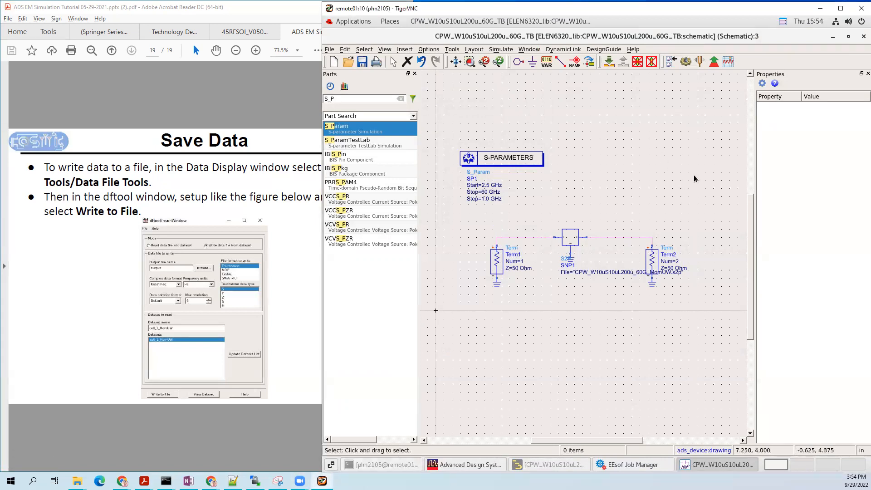
Step: Minimize the test bench schematic to get back to the main workspace window
left_click(834, 37)
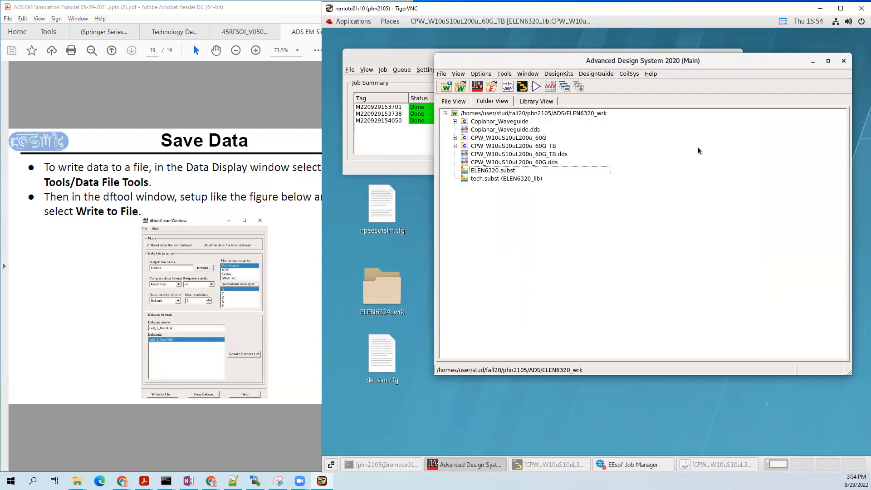
left_click(442, 74)
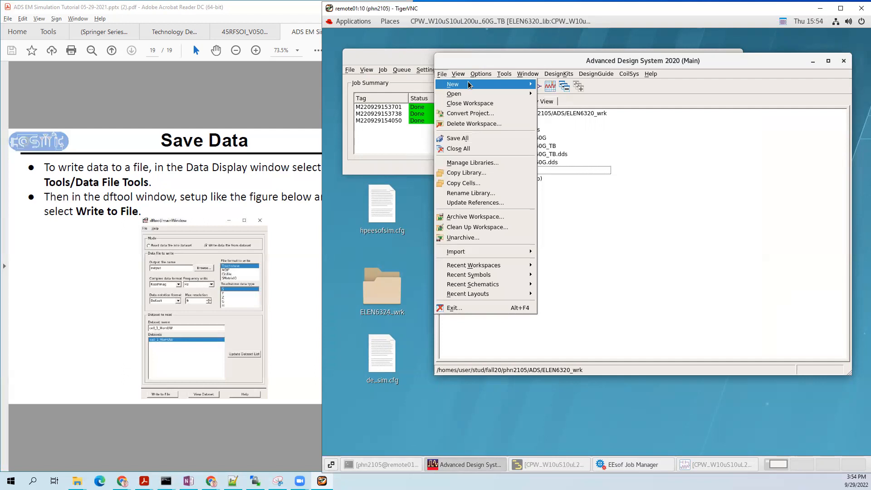
mouse_move(469, 85)
left_click(562, 123)
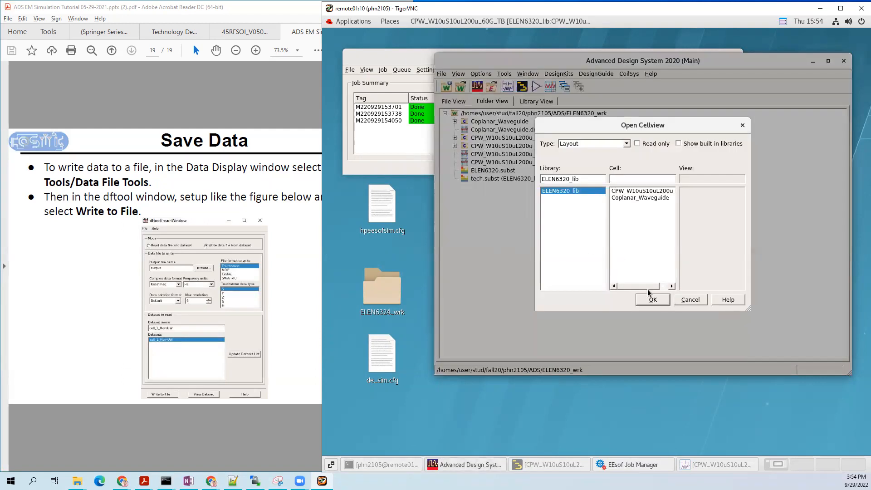
left_click(691, 299)
Step: Create a new layout in ELEN6320_lib for a cell named IND_60G
left_click(442, 74)
mouse_move(513, 84)
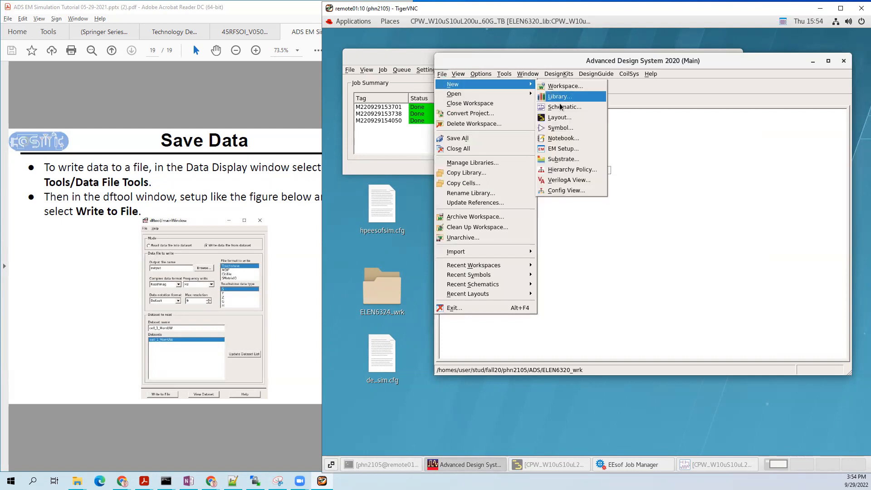
left_click(566, 116)
type("IND_60G")
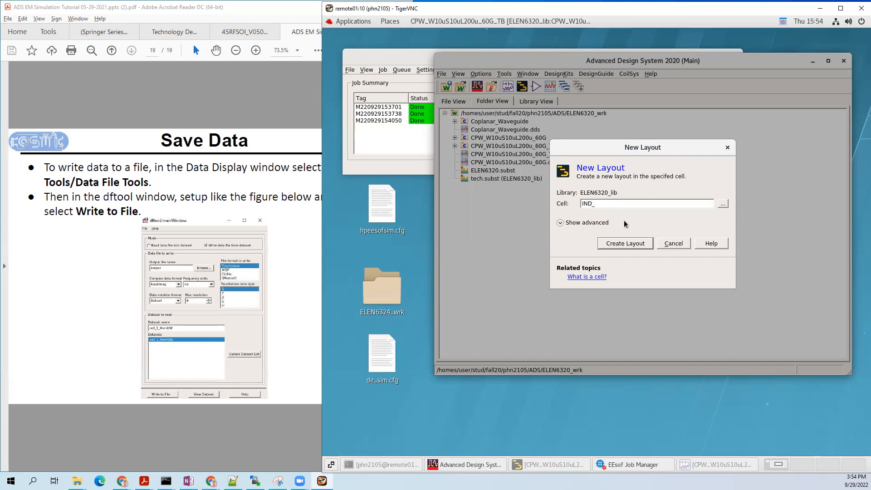
left_click(638, 244)
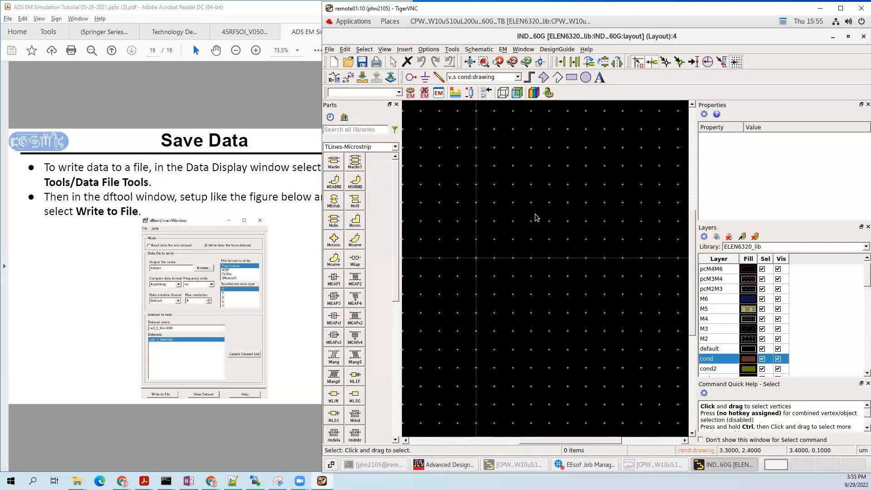
Step: Start a path on cond:drawing with a width of 10 um, square ends and rounded corners
left_click(406, 50)
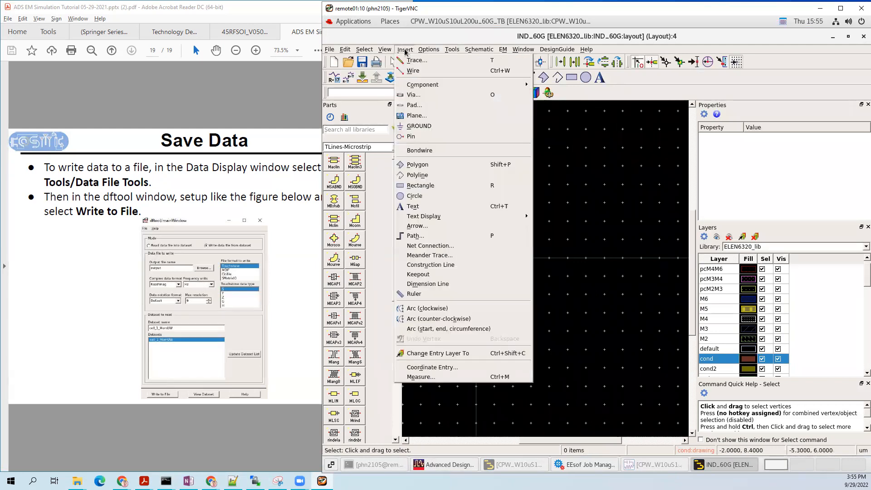
left_click(423, 236)
double_click(390, 148)
left_click(389, 148)
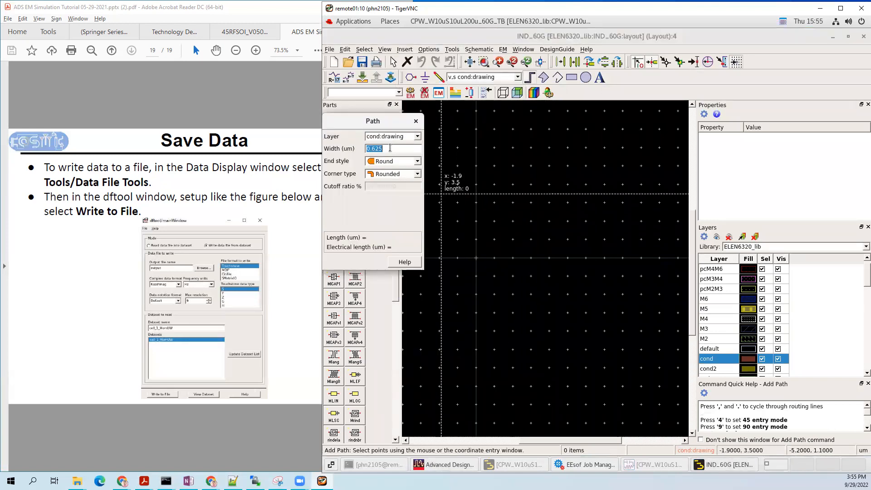
type("10")
left_click(417, 162)
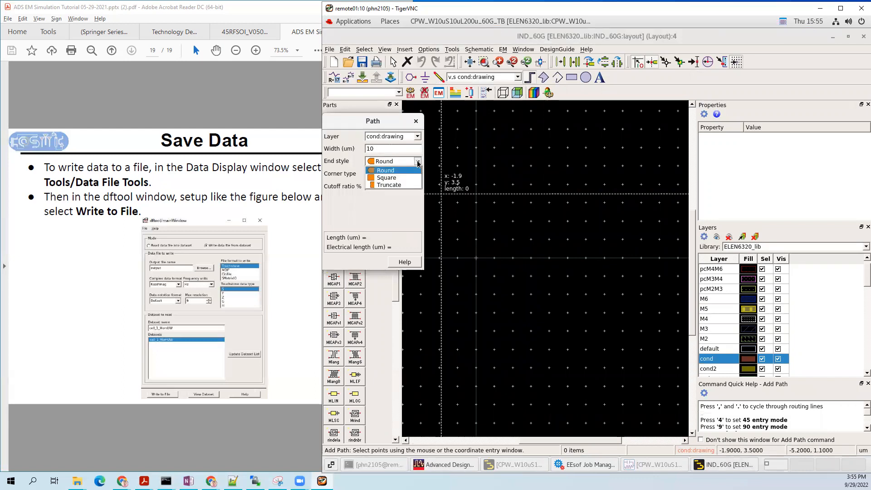
left_click(400, 178)
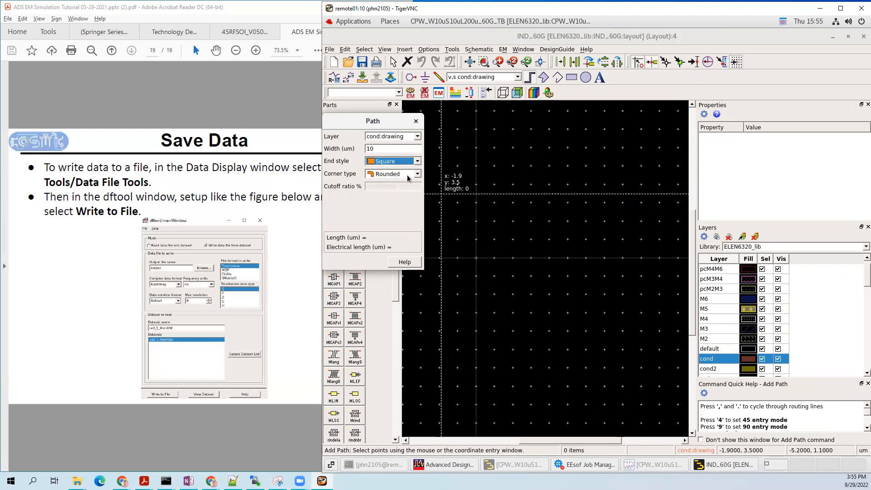
left_click(417, 175)
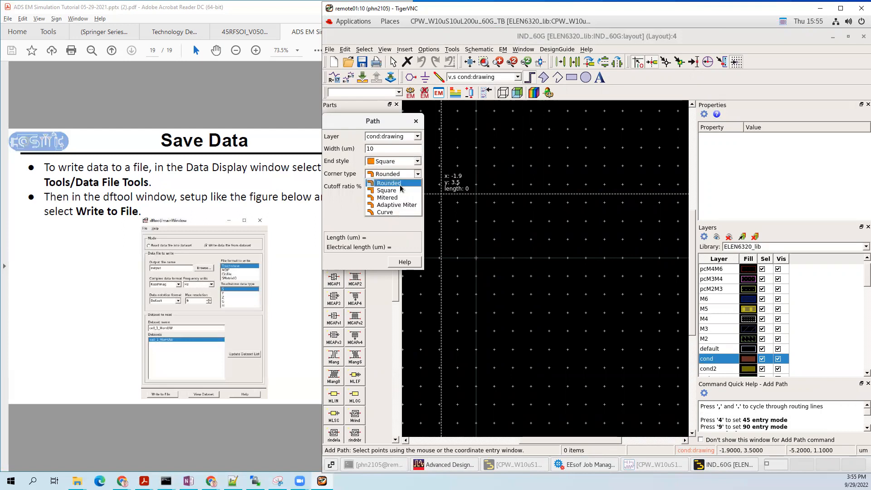
left_click(400, 184)
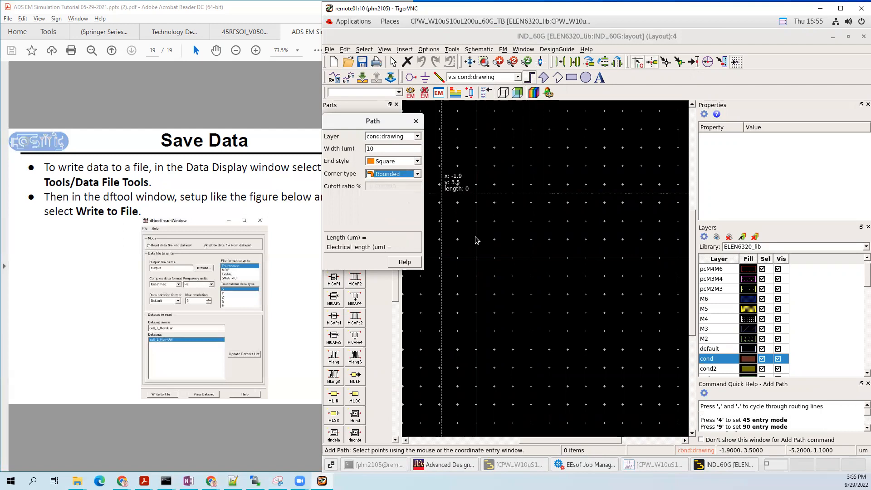
Step: Draw a single-turn octagonal inductor loop with two parallel downward legs, about 141 um long in total
scroll(521, 243, "up", 2)
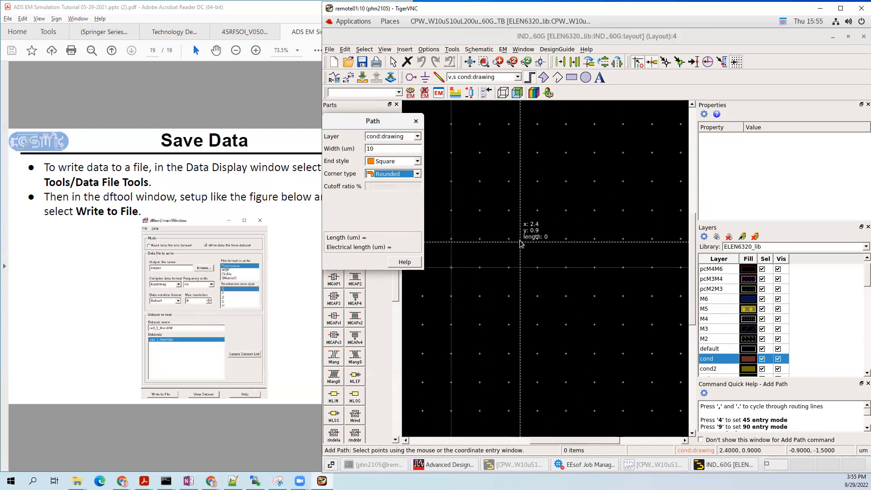
left_click(562, 271)
scroll(561, 240, "down", 9)
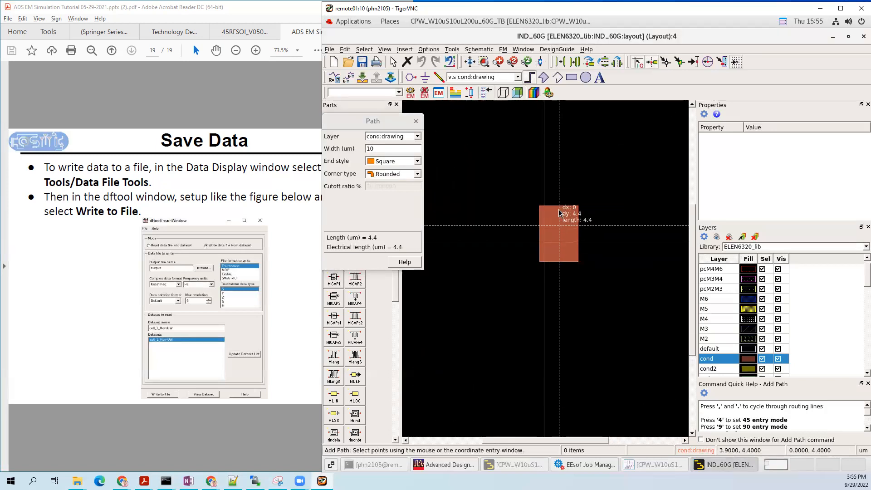
scroll(559, 209, "down", 1)
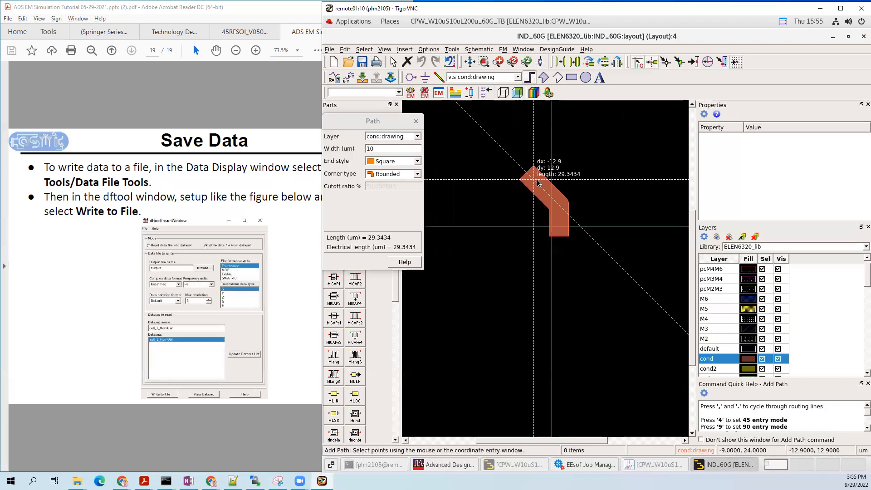
left_click(537, 151)
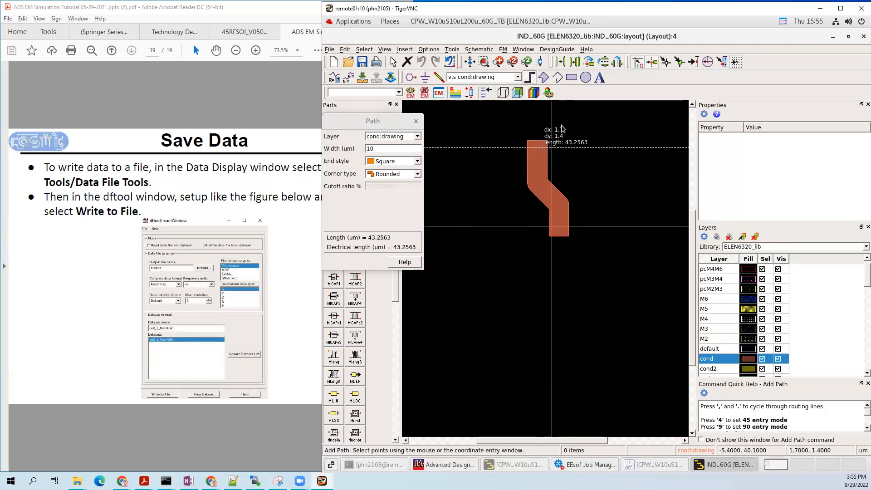
left_click(604, 127)
left_click(626, 146)
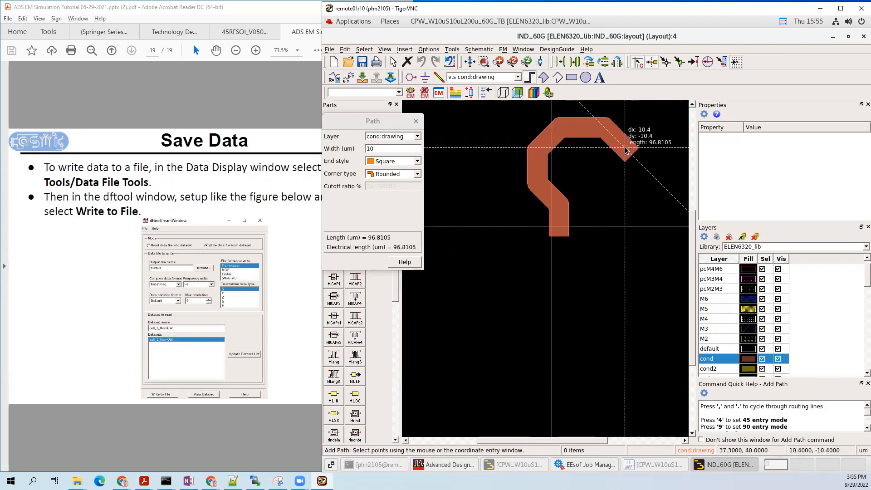
left_click(628, 186)
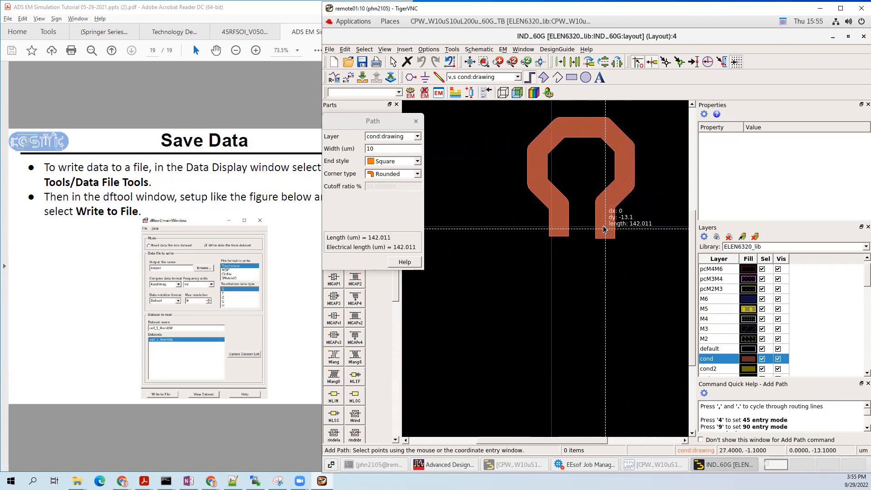
key("Escape")
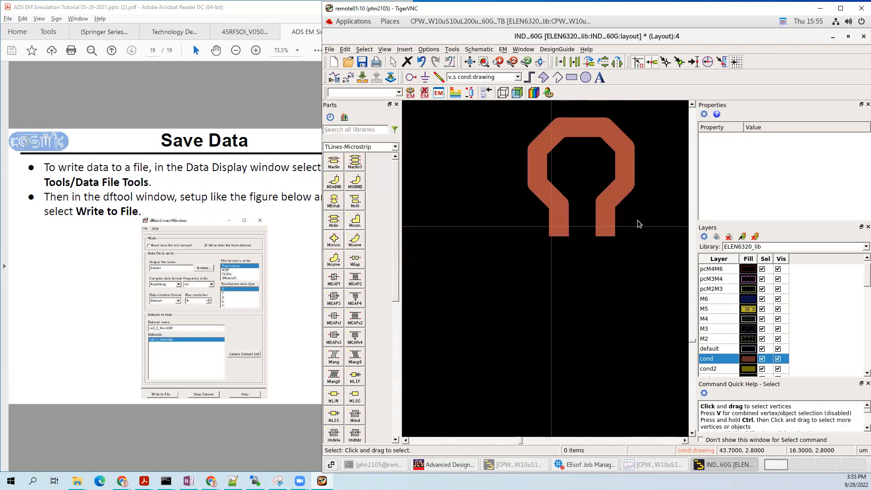
Step: Change the layer of the octagonal inductor path to M6:drawing
left_click(600, 220)
left_click(800, 148)
left_click(801, 149)
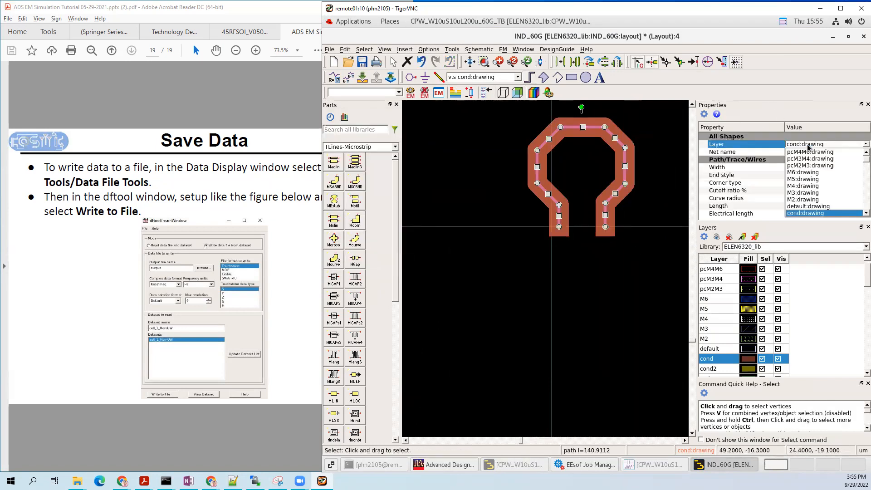
left_click(812, 177)
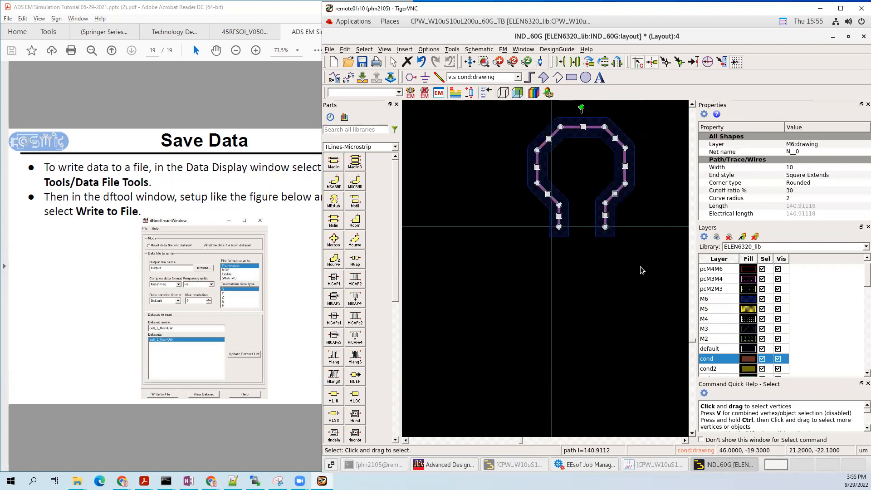
Step: Move the inductor loop up and to the right, so its leg ends sit above the origin line, and save the layout
key("Escape")
left_click(607, 229)
left_click_drag(607, 229, 647, 203)
left_click(648, 246)
scroll(578, 283, "down", 2)
scroll(578, 282, "up", 4)
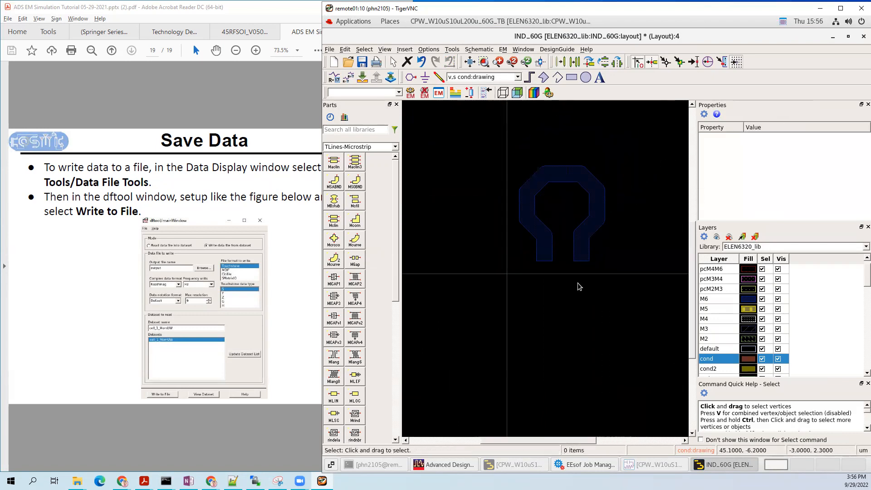
key("ctrl+s")
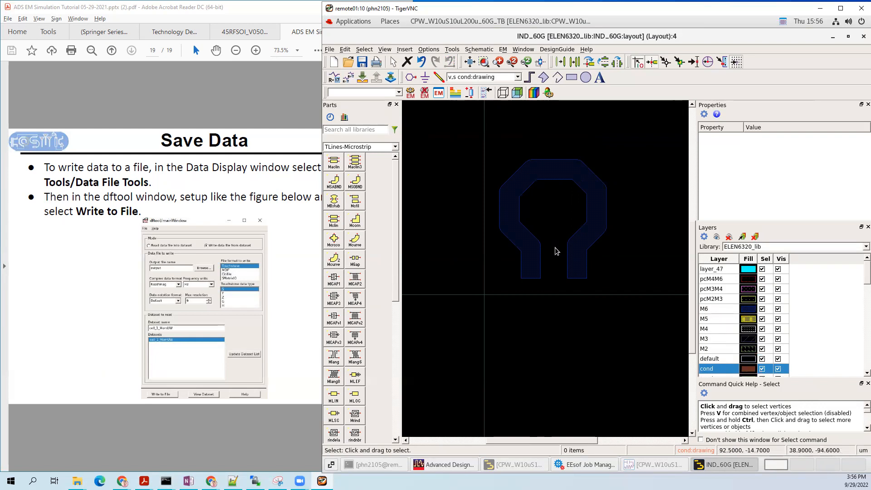
left_click(585, 229)
key("Escape")
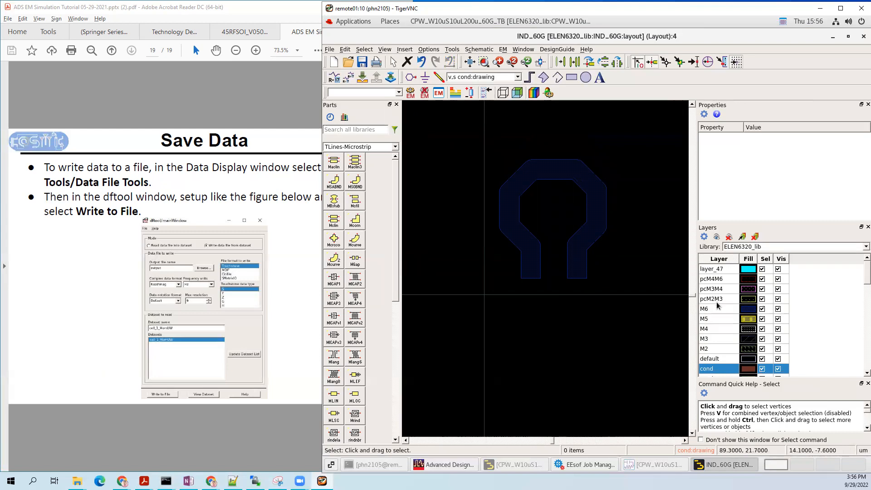
Step: Draw a ground rectangle of about 87.5 by 81.7 um on layer M2, enclosing the whole inductor loop
left_click(716, 348)
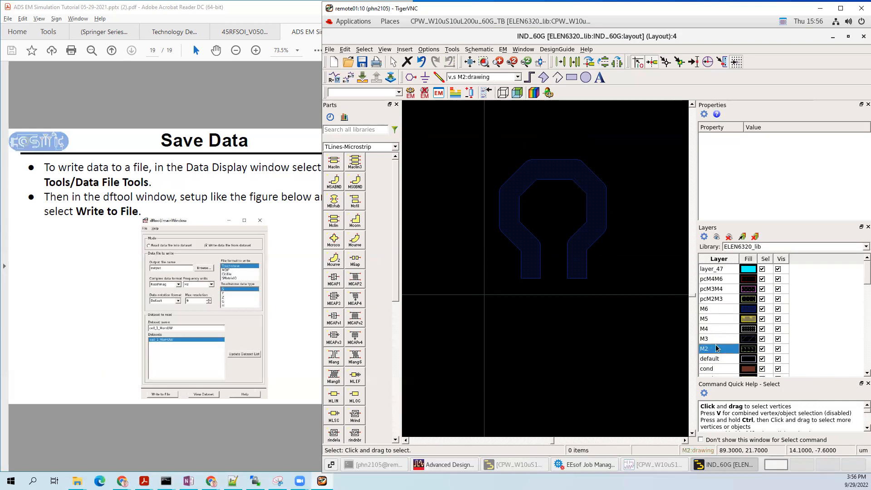
key("ctrl+shift+r")
left_click(468, 294)
left_click(640, 133)
key("Escape")
Step: Move the M2 rectangle's lower edge up flush with the ends of the inductor legs and save the layout
left_click(641, 165)
left_click(604, 281)
left_click(556, 293)
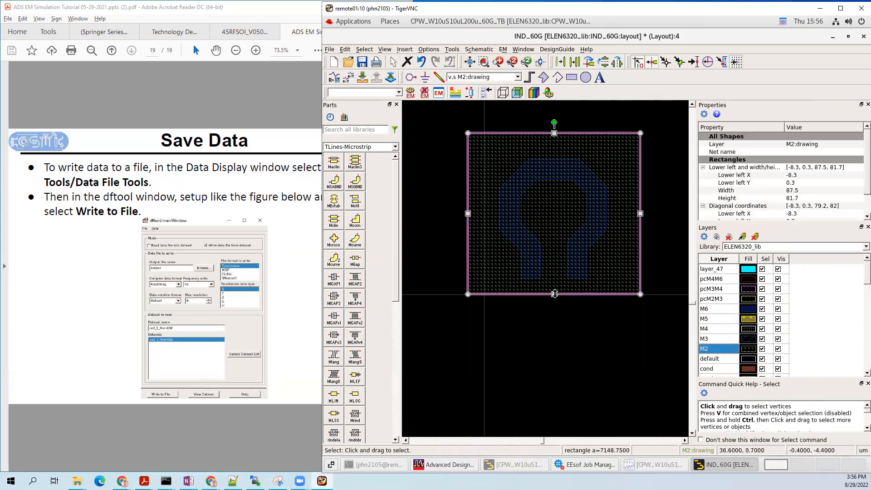
left_click_drag(555, 294, 536, 280)
scroll(538, 281, "up", 4)
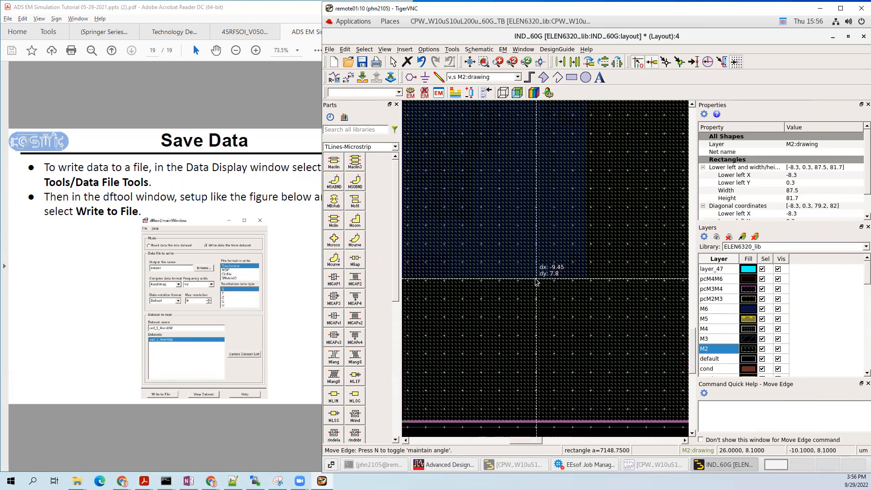
scroll(539, 283, "down", 4)
left_click(566, 315)
key("ctrl+s")
Step: Place dot pins P1 and P2 together at the left leg's end and P3 and P4 at the right leg's end, and save
left_click(410, 78)
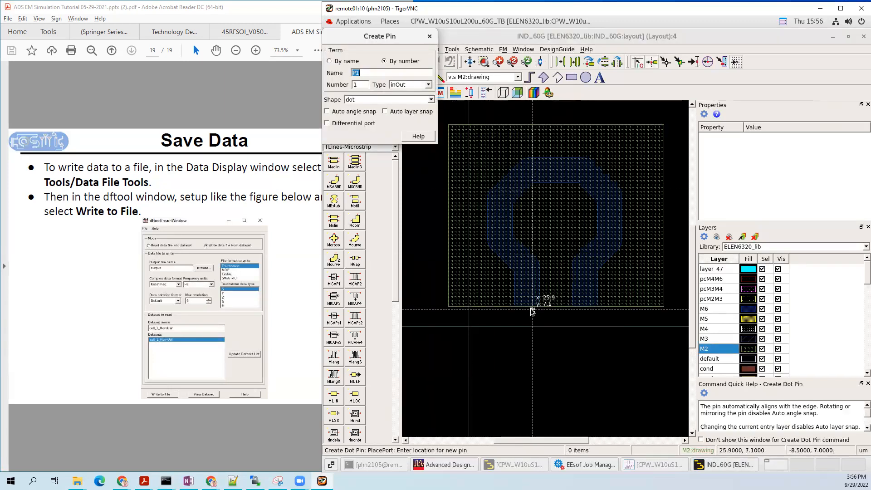
scroll(528, 312, "up", 3)
scroll(527, 309, "up", 2)
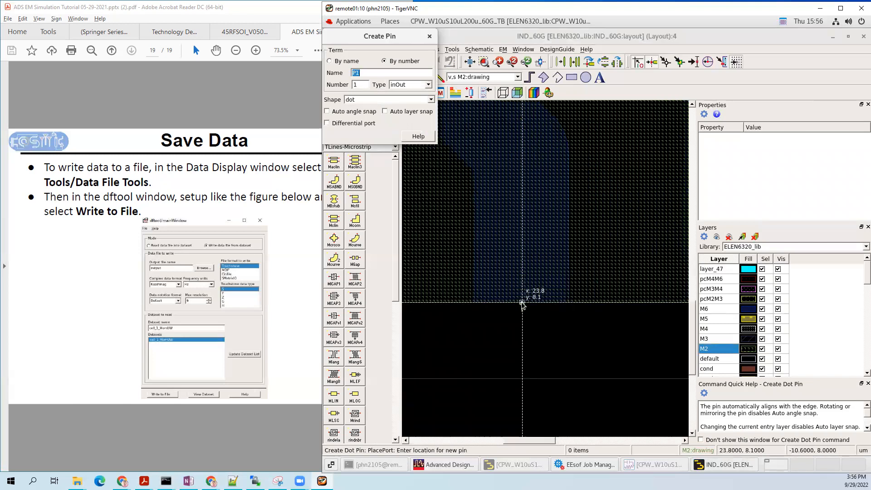
left_click(522, 303)
scroll(545, 245, "up", 1)
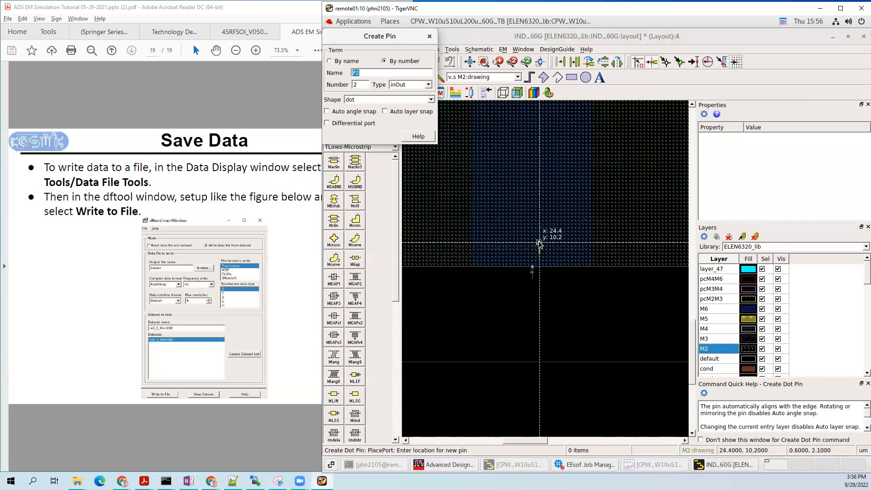
left_click(533, 268)
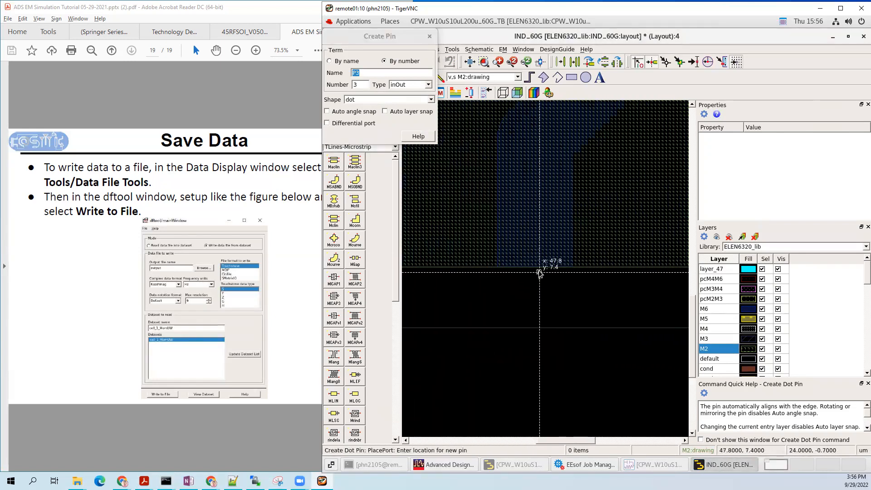
left_click(537, 268)
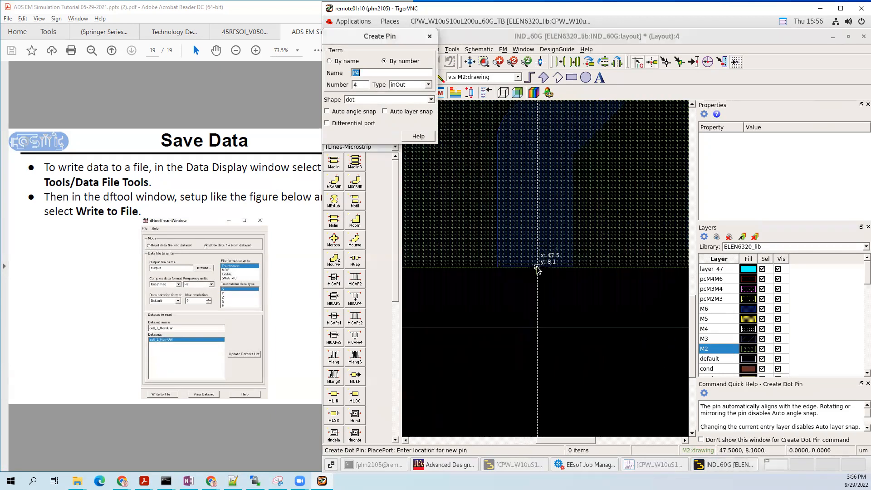
key("Escape")
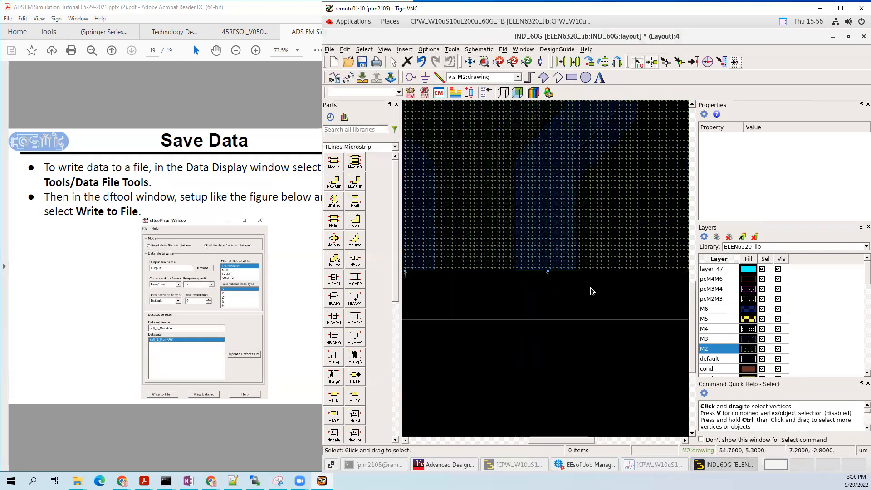
scroll(547, 307, "down", 2)
scroll(504, 282, "up", 2)
key("ctrl+s")
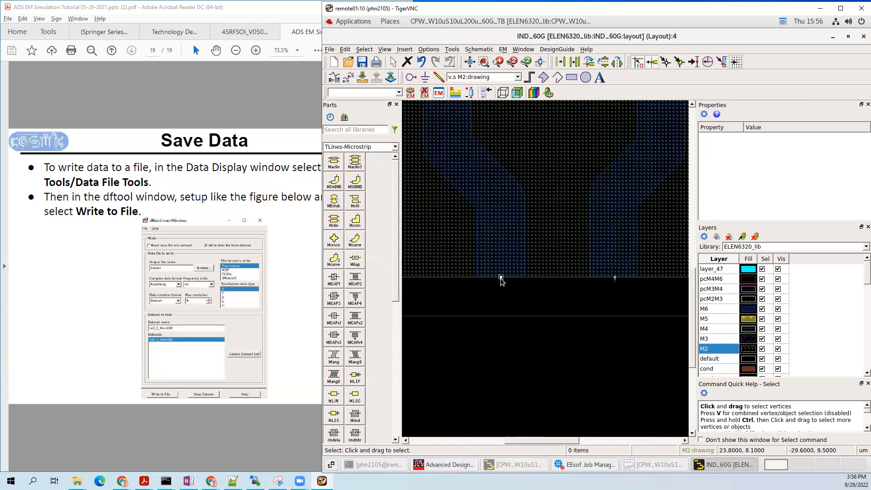
Step: Change the layer of pin P1 at the left inductor leg's end to M6:drawing
left_click(501, 279)
scroll(501, 278, "up", 2)
left_click(559, 290)
left_click(504, 275)
left_click(540, 284)
left_click(494, 266)
left_click(812, 143)
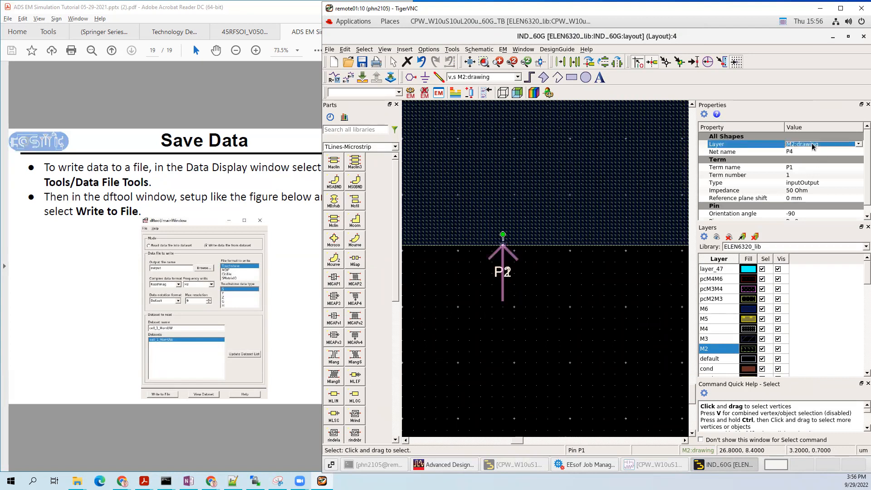
left_click(813, 172)
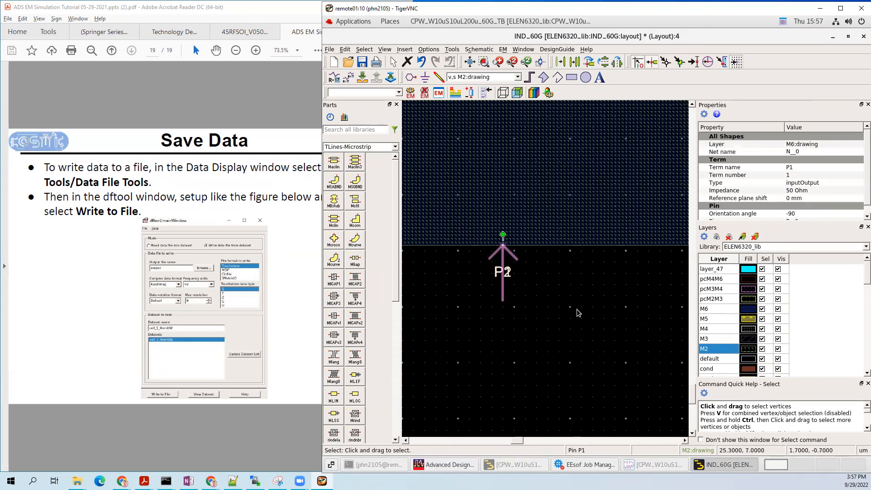
Step: Change the layer of pin P3 at the right inductor leg's end to M6:drawing
left_click(563, 302)
scroll(586, 295, "up", 5)
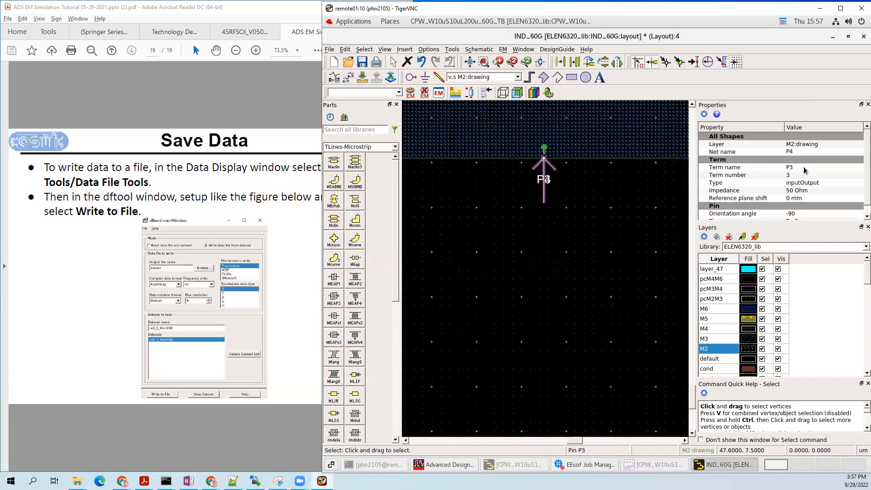
left_click(814, 145)
left_click(815, 146)
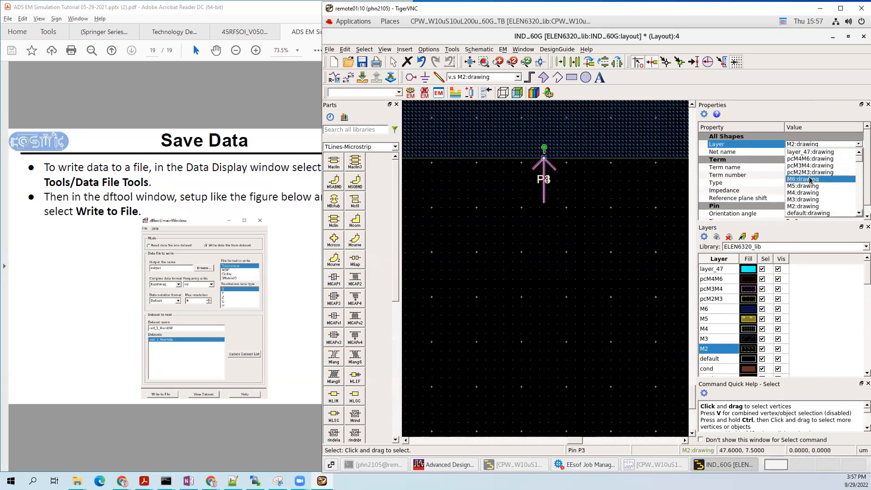
left_click(813, 177)
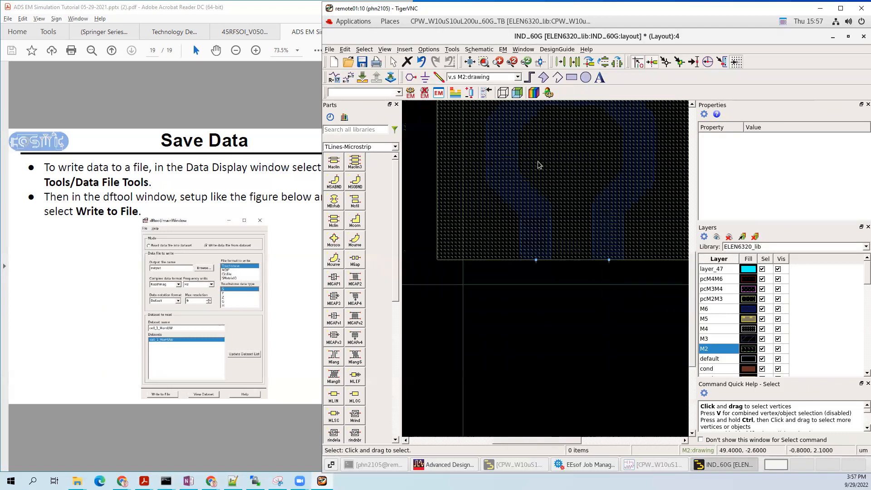
Step: In the Port Editor, assign P2 as port 1's negative terminal and P4 as the negative terminal of P3's port, then close the editor
left_click(472, 93)
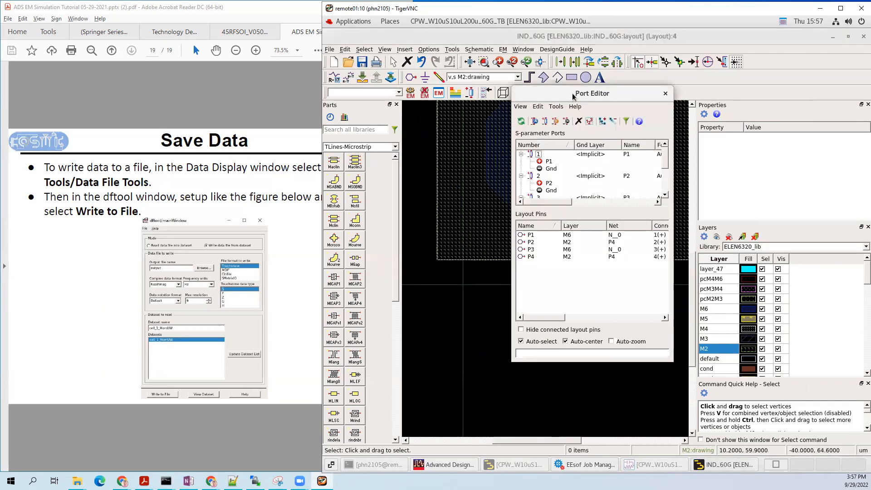
left_click(549, 183)
left_click_drag(551, 186, 557, 170)
scroll(562, 170, "down", 1)
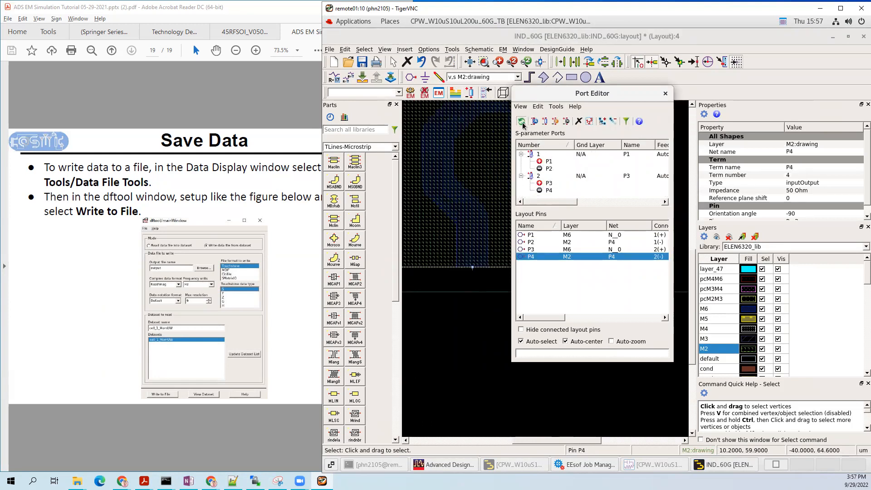
left_click(666, 94)
left_click(532, 372)
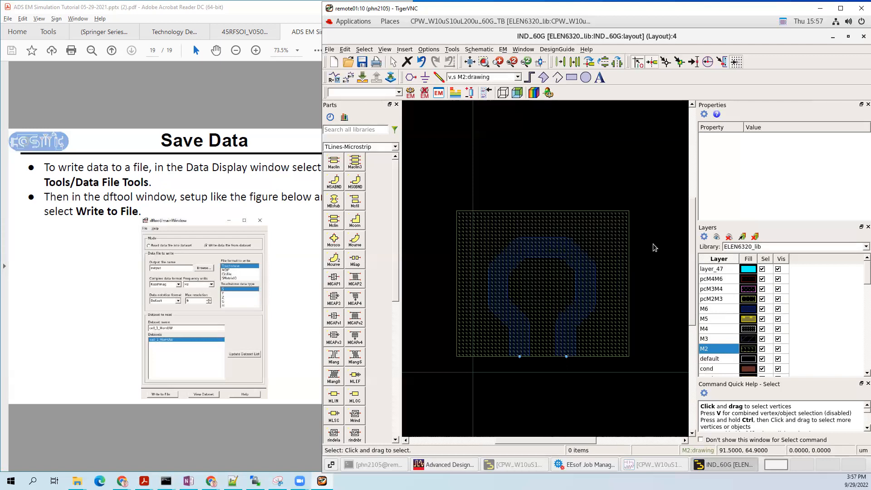
left_click(581, 295)
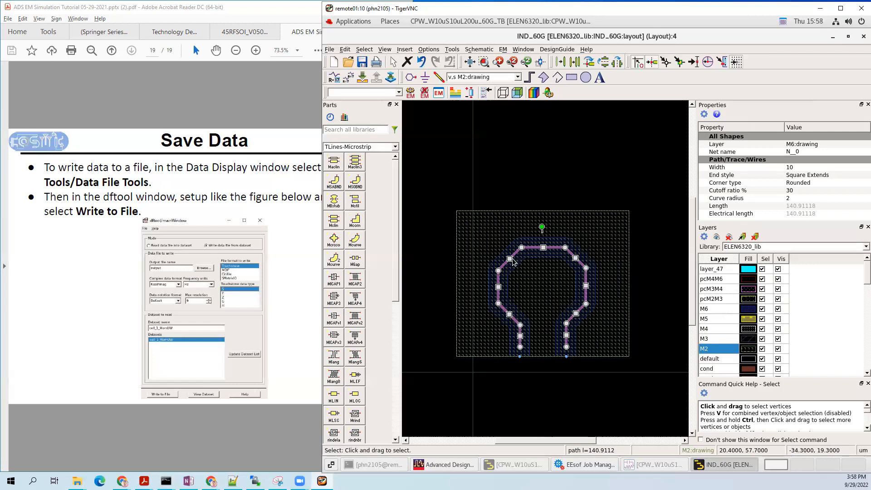
left_click(552, 157)
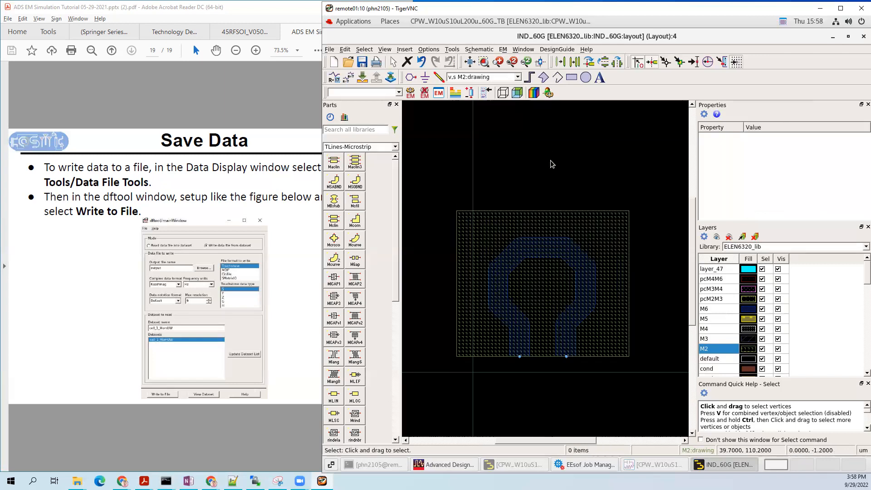
left_click_drag(551, 157, 549, 169)
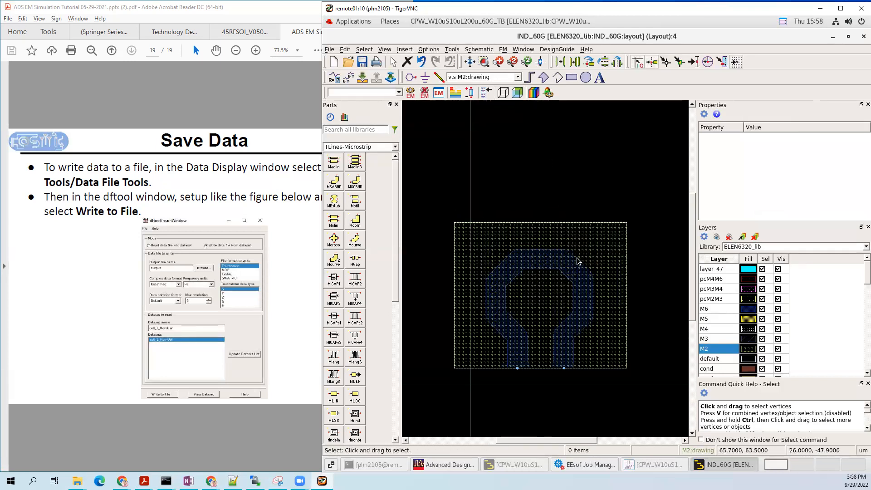
left_click_drag(562, 153, 565, 162)
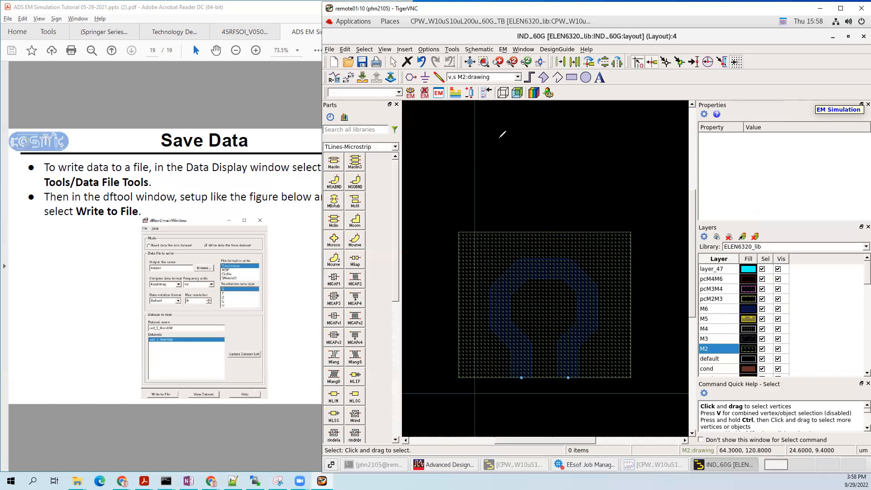
mouse_move(497, 140)
left_mouse_down()
mouse_move(617, 140)
mouse_move(610, 156)
mouse_move(623, 165)
left_mouse_up()
left_click_drag(613, 166, 620, 222)
left_click_drag(505, 141, 506, 162)
left_click_drag(499, 163, 510, 169)
left_click_drag(505, 170, 510, 212)
left_click_drag(499, 217, 508, 216)
left_click_drag(501, 220, 508, 220)
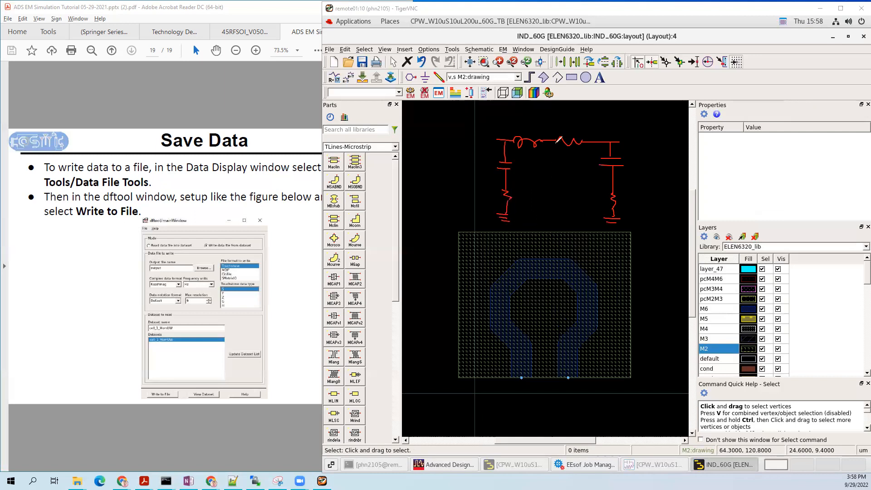
left_click_drag(496, 140, 499, 141)
mouse_move(642, 148)
left_mouse_down()
mouse_move(627, 165)
mouse_move(666, 178)
left_mouse_up()
left_click_drag(668, 171, 678, 181)
left_click_drag(673, 177, 679, 175)
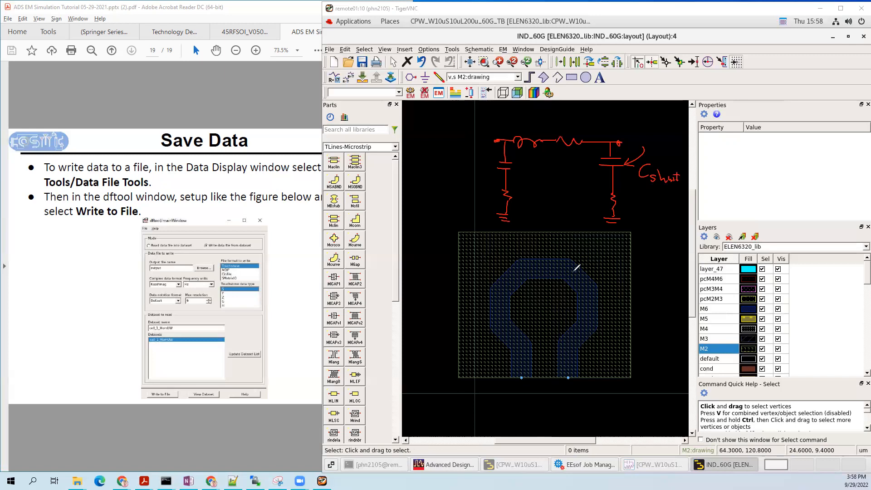
mouse_move(577, 279)
left_mouse_down()
mouse_move(626, 288)
mouse_move(624, 272)
left_mouse_up()
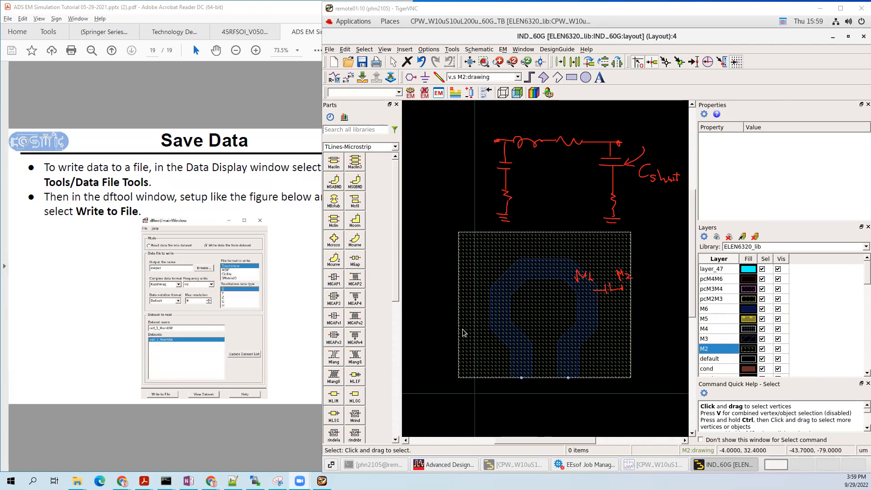
Step: Chop a rectangular opening around the inductor out of the M2 ground rectangle, leaving a frame open at the leg ends, and save the layout
key("shift+c")
left_click(488, 377)
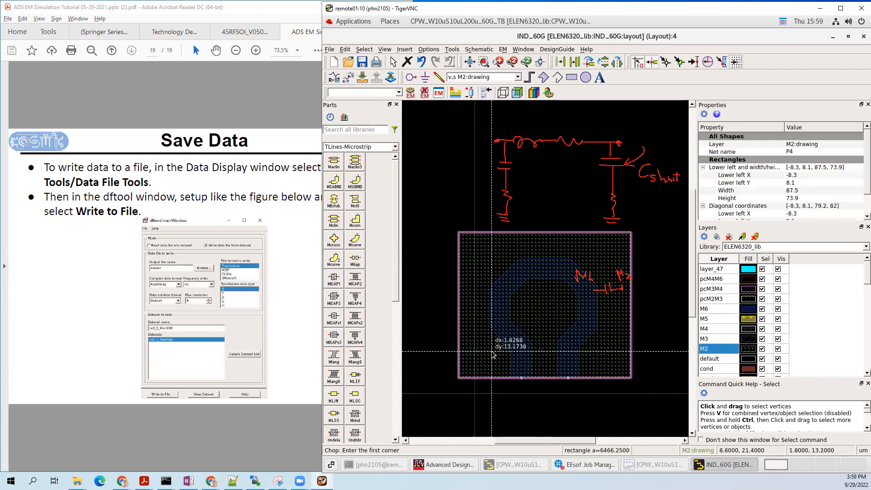
left_click(488, 377)
left_click(608, 252)
left_click(606, 274)
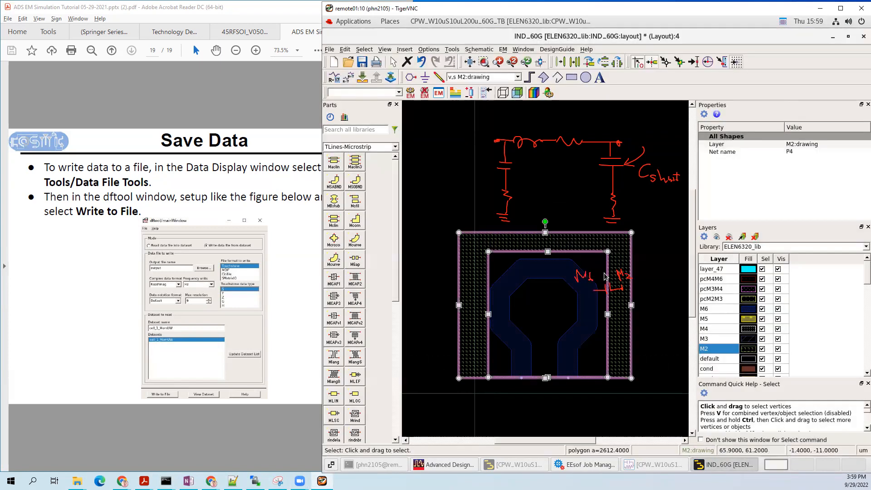
left_click(653, 335)
mouse_move(564, 314)
left_mouse_down()
mouse_move(571, 312)
mouse_move(549, 310)
left_mouse_up()
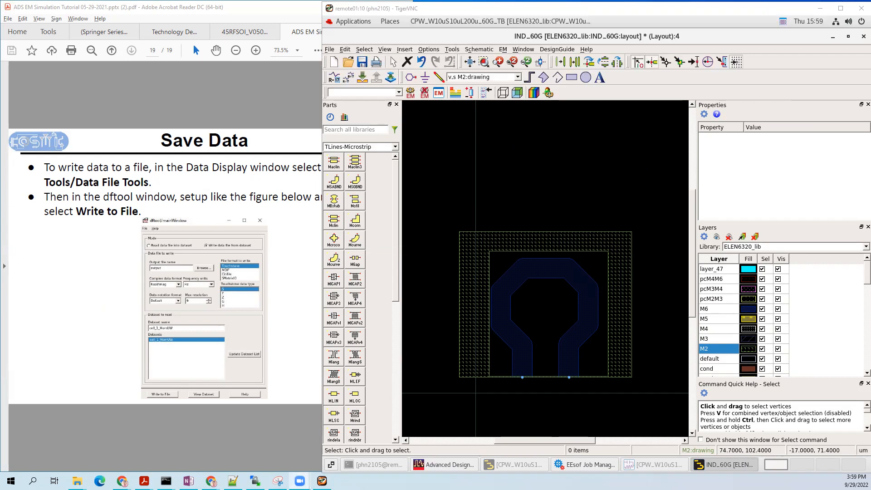
left_click(362, 63)
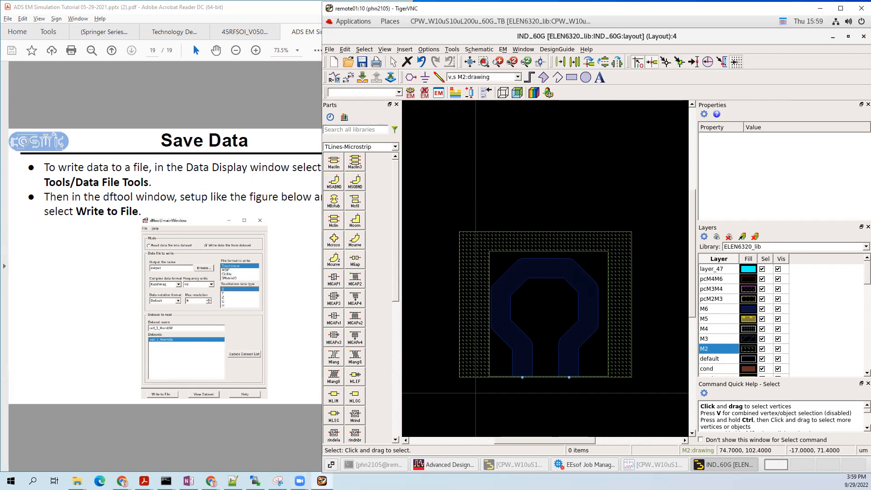